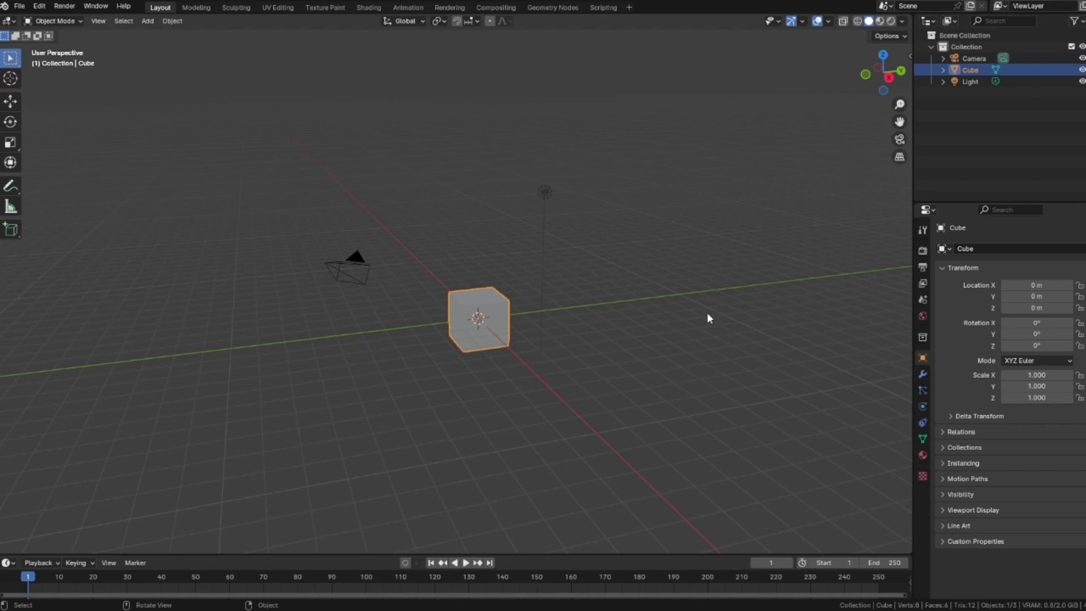
# - Delete the default cube, camera and light from the scene
pyautogui.moveTo(554, 320); pyautogui.dragTo(414, 352, button='middle')
pyautogui.moveTo(271, 165); pyautogui.dragTo(650, 393)
pyautogui.press('x')
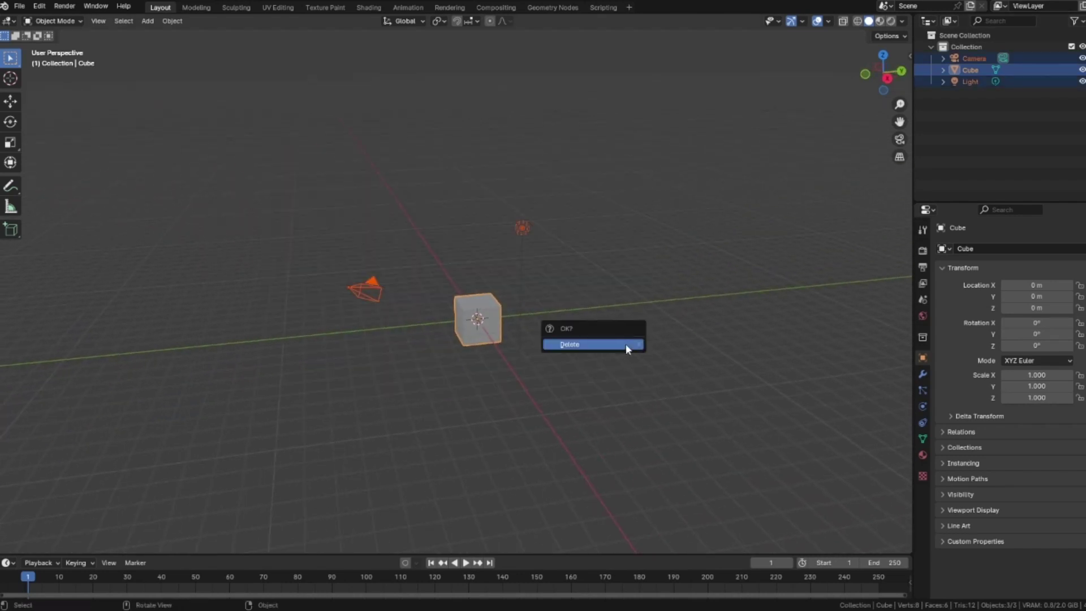
pyautogui.click(626, 344)
# - Add a new mesh cube at the origin and raise it about 2 m along Z
pyautogui.hotkey('shift', 'a')
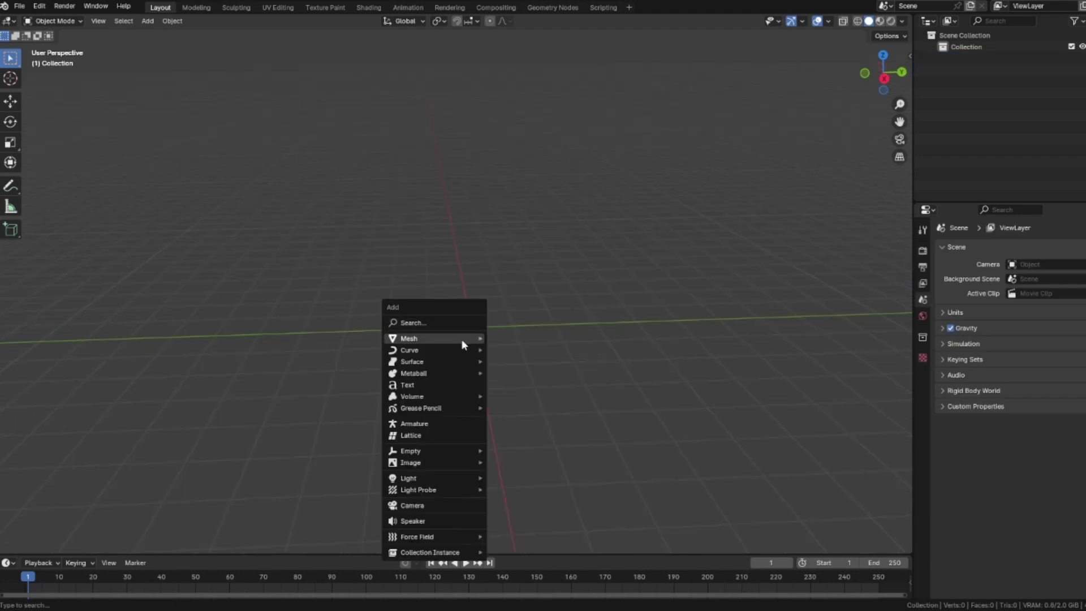
pyautogui.moveTo(462, 339)
pyautogui.click(556, 347)
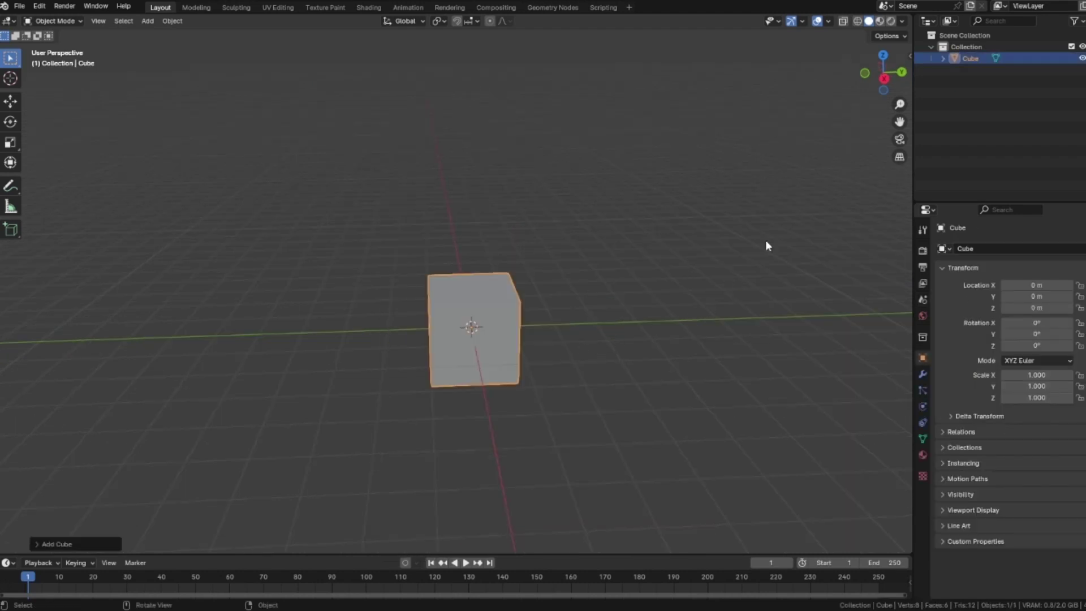
pyautogui.click(865, 73)
pyautogui.keyDown('shift'); pyautogui.moveTo(539, 299); pyautogui.dragTo(436, 371, button='middle'); pyautogui.keyUp('shift')
pyautogui.scroll(5, 436, 371)
pyautogui.click(10, 101)
pyautogui.moveTo(403, 290); pyautogui.dragTo(404, 147)
pyautogui.moveTo(545, 192); pyautogui.dragTo(480, 139, button='middle')
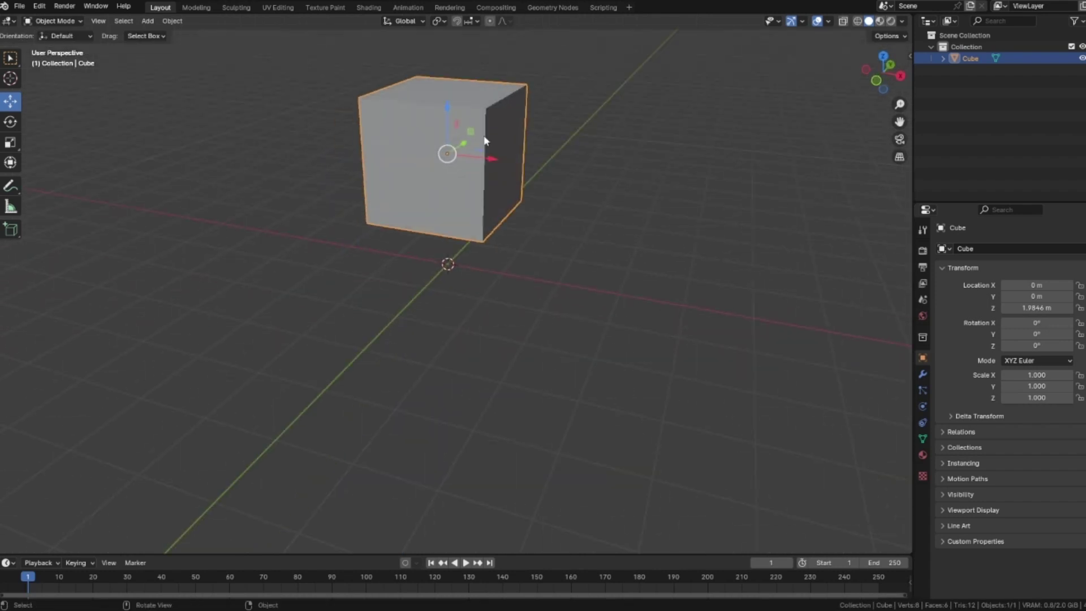
# - Add a Subdivision Surface modifier to the cube, with viewport level 3 and the render level raised by one
pyautogui.click(923, 374)
pyautogui.click(995, 249)
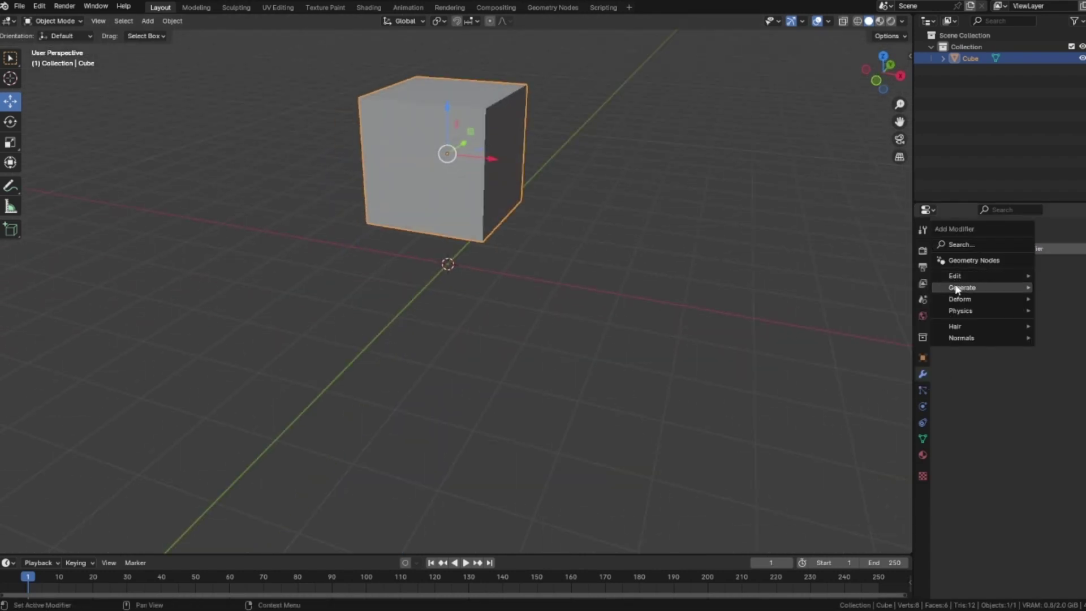
pyautogui.moveTo(957, 290)
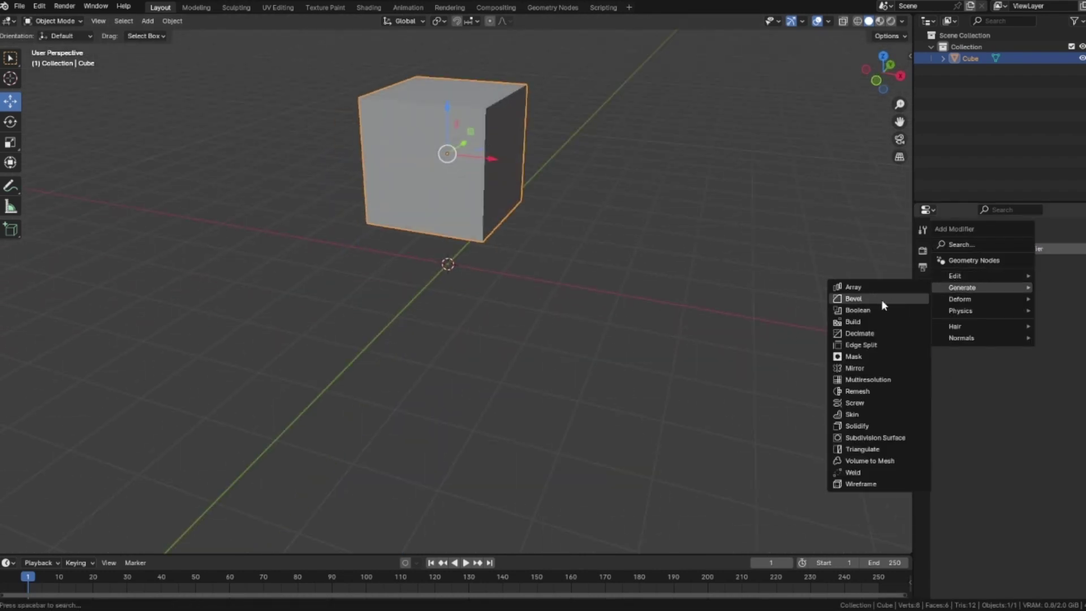
pyautogui.click(875, 438)
pyautogui.click(1080, 300)
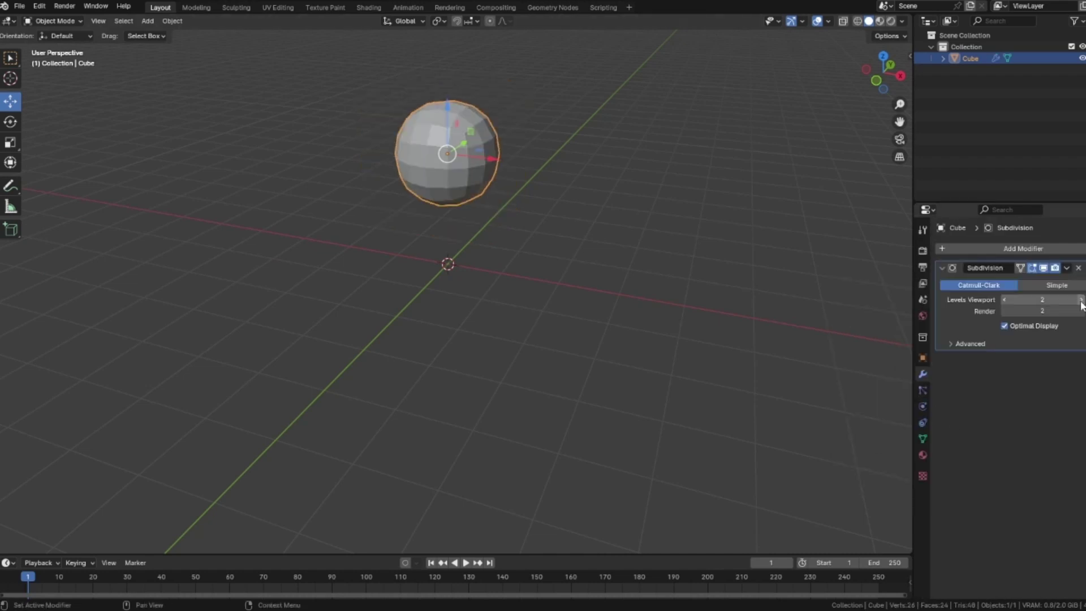
pyautogui.click(1081, 300)
pyautogui.click(1080, 311)
# - Apply the Subdivision modifier to the rounded cube and look at it in front orthographic view
pyautogui.click(852, 349)
pyautogui.moveTo(852, 350); pyautogui.dragTo(900, 91, button='middle')
pyautogui.press('KP_1')
pyautogui.click(1068, 269)
pyautogui.click(1038, 282)
pyautogui.click(409, 217)
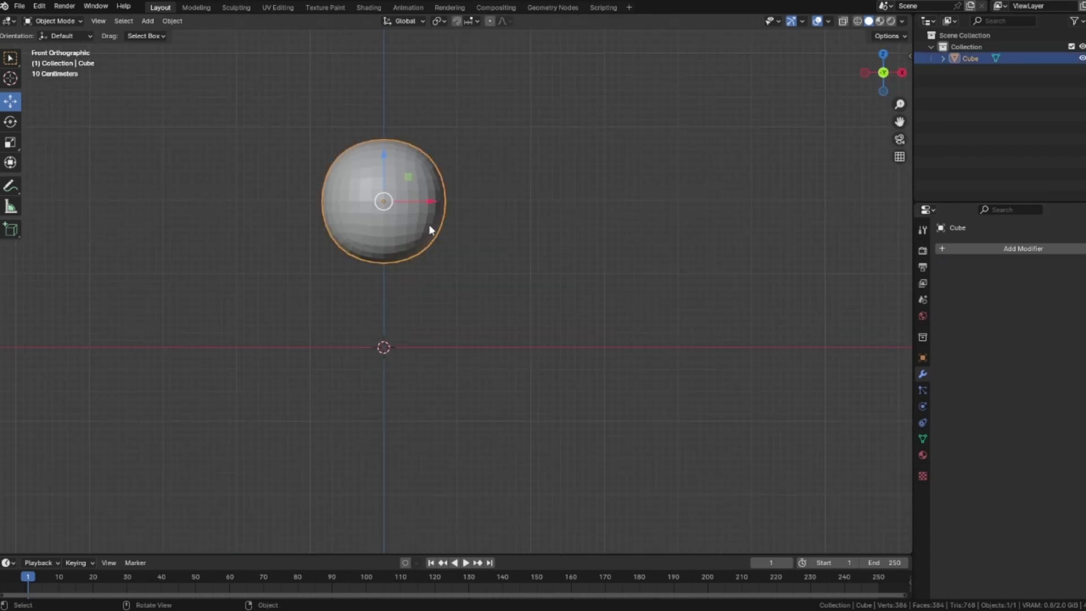
# - Scale the sphere uniformly to about 0.57 and stretch it along Z by about 1.33
pyautogui.press('s')
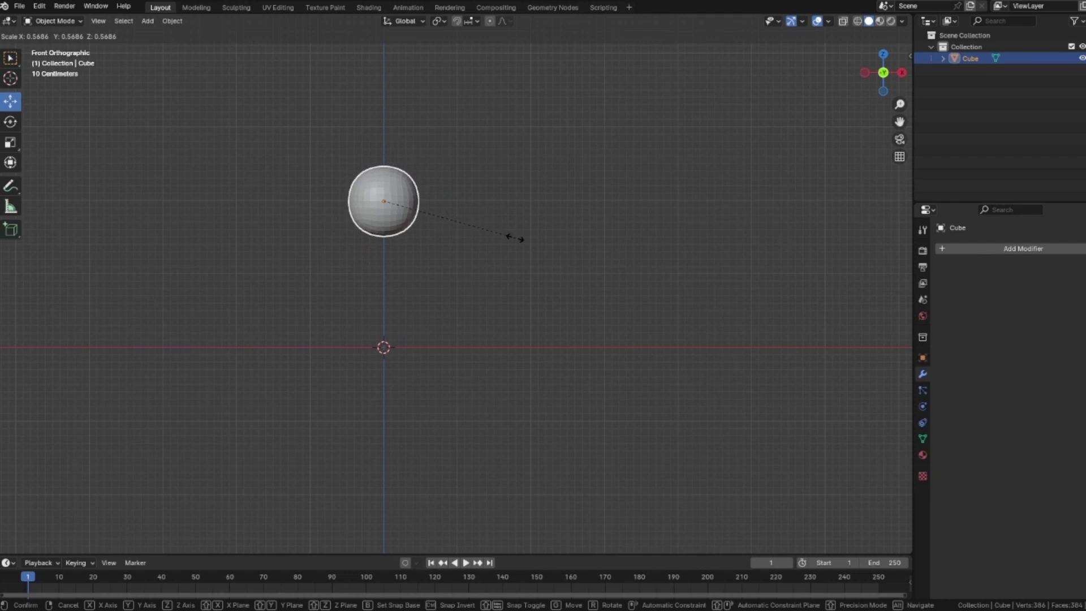
pyautogui.click(510, 238)
pyautogui.press('s')
pyautogui.press('z')
pyautogui.press('z')
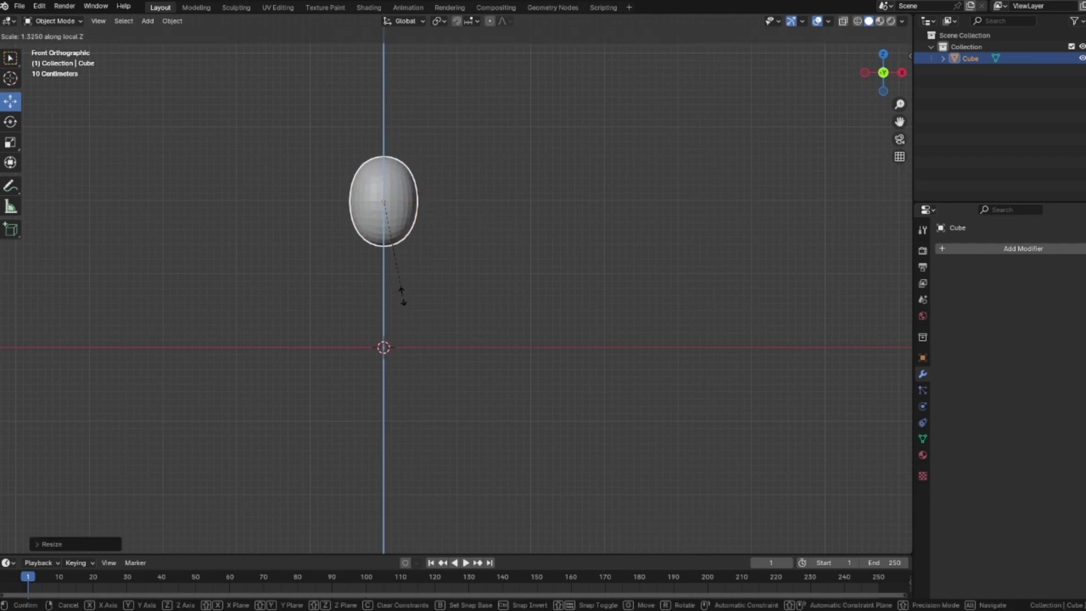
pyautogui.click(402, 295)
pyautogui.click(502, 259)
pyautogui.click(404, 205)
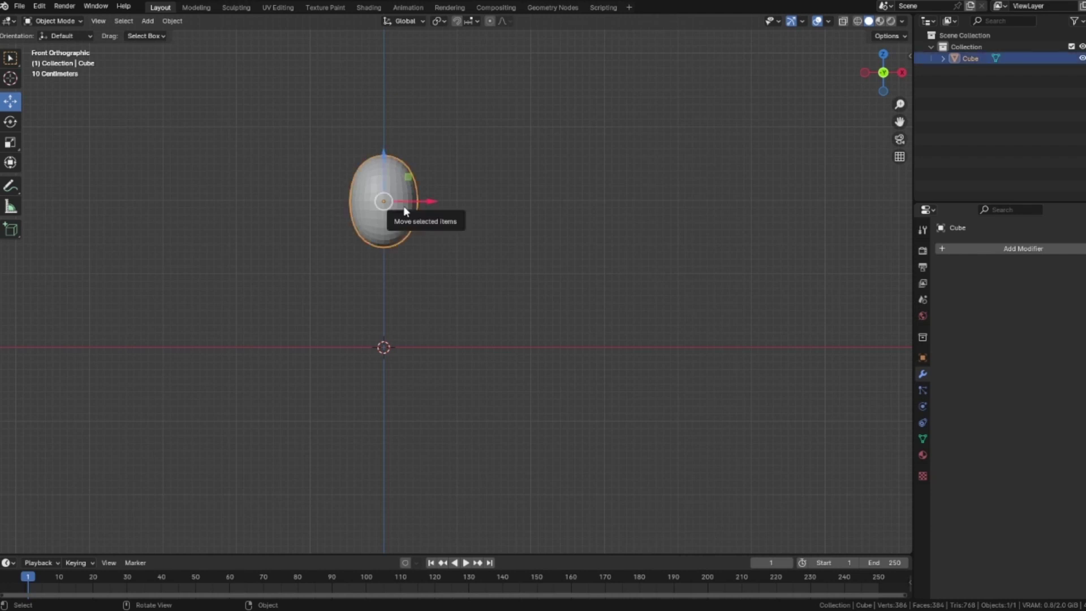
# - In Edit Mode, select the horizontal edge loop just below the sphere's middle and enable proportional editing with Smooth falloff
pyautogui.press('Tab')
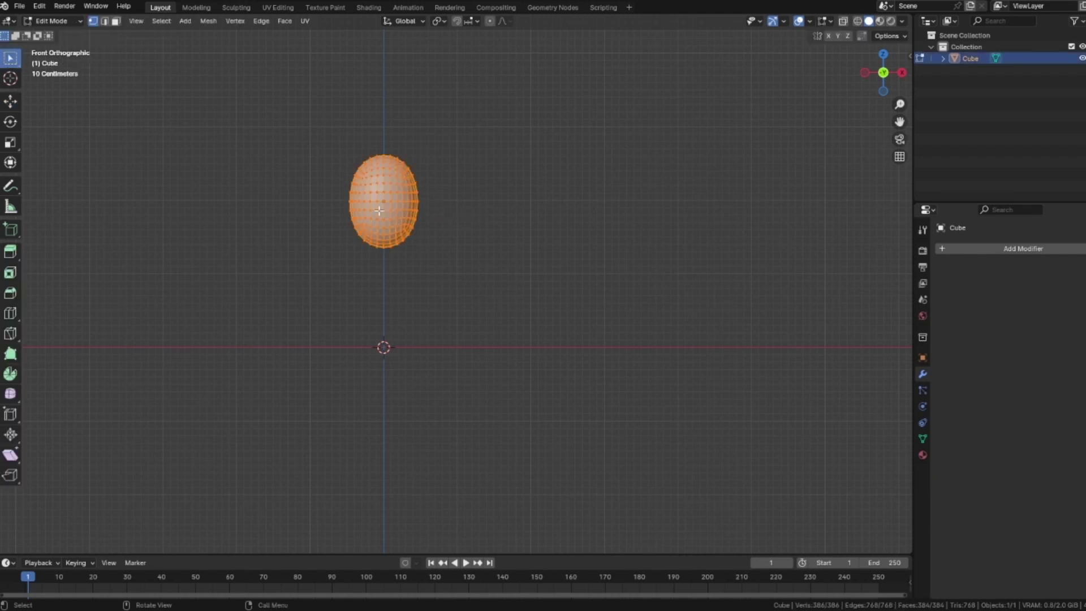
pyautogui.keyDown('alt'); pyautogui.click(379, 211); pyautogui.keyUp('alt')
pyautogui.click(490, 21)
pyautogui.click(510, 21)
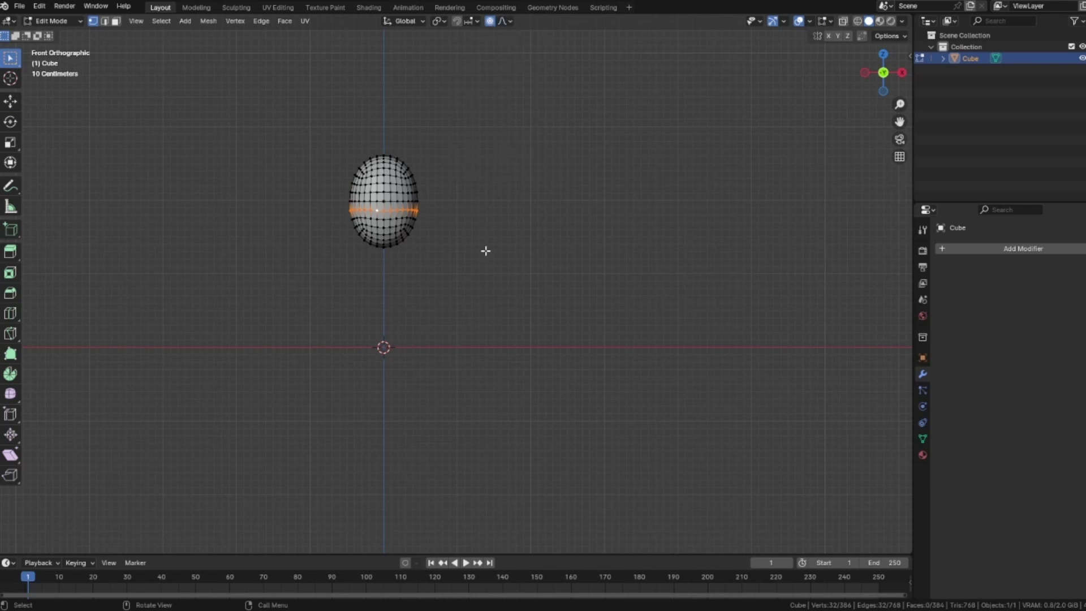
pyautogui.press('s')
pyautogui.scroll(4, 528, 256)
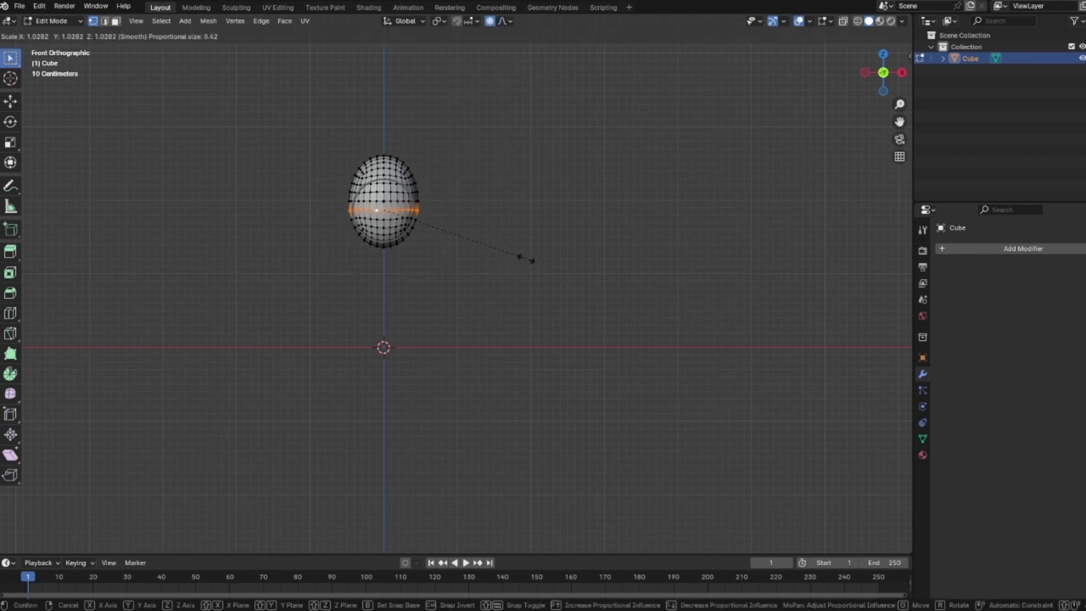
pyautogui.rightClick(545, 236)
# - Add the next lower edge loop to the selection and scale both by about 1.18 with proportional size 0.51
pyautogui.keyDown('alt'); pyautogui.keyDown('shift'); pyautogui.click(393, 220); pyautogui.keyUp('shift'); pyautogui.keyUp('alt')
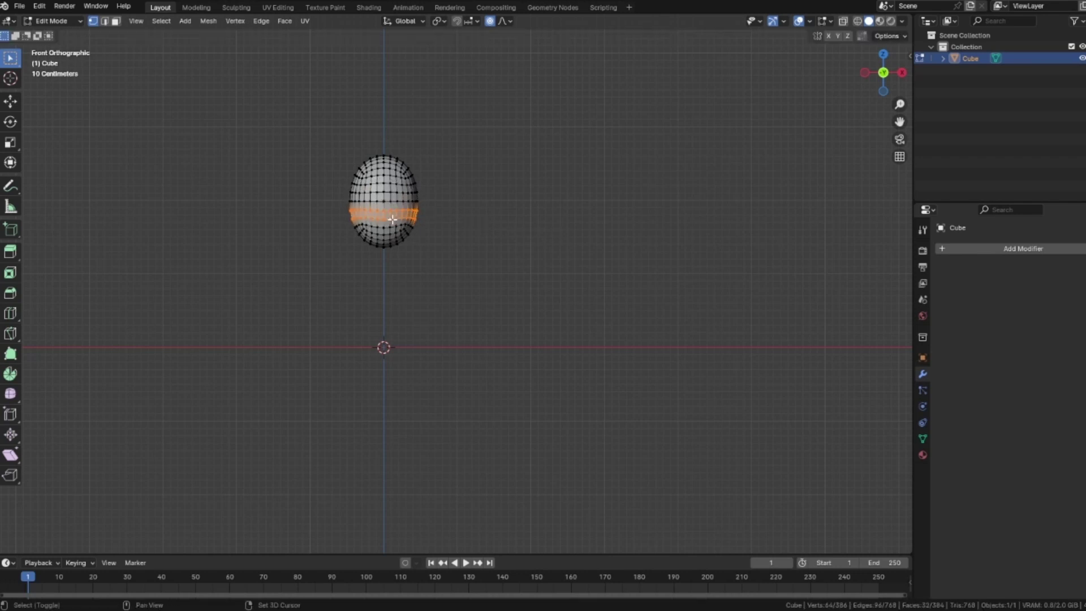
pyautogui.press('s')
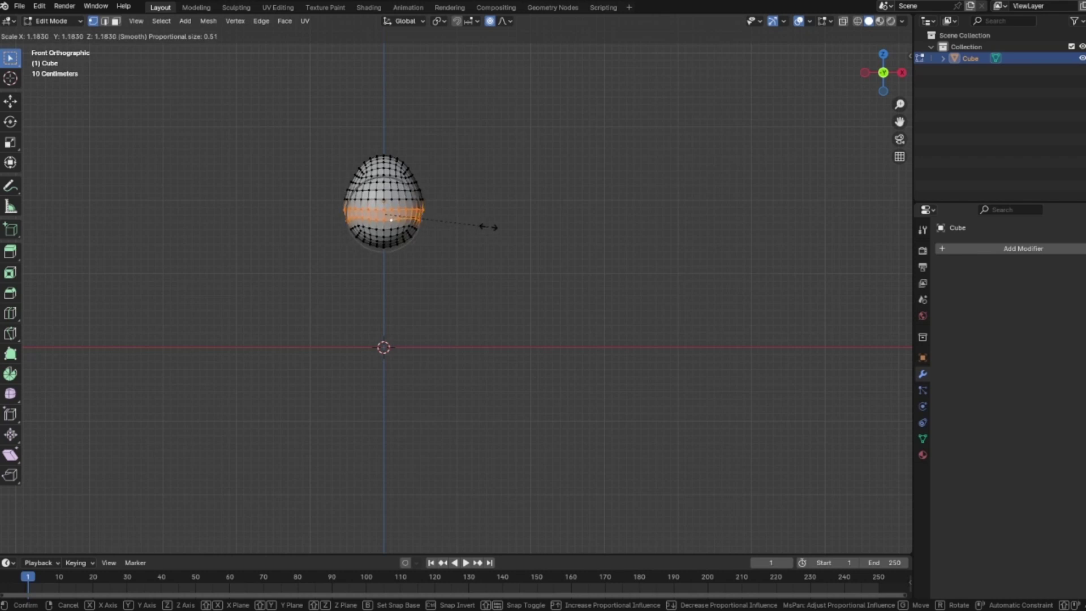
pyautogui.click(487, 226)
# - Select the vertices at the very top of the egg and move them slightly upward along Z with proportional editing
pyautogui.click(373, 139)
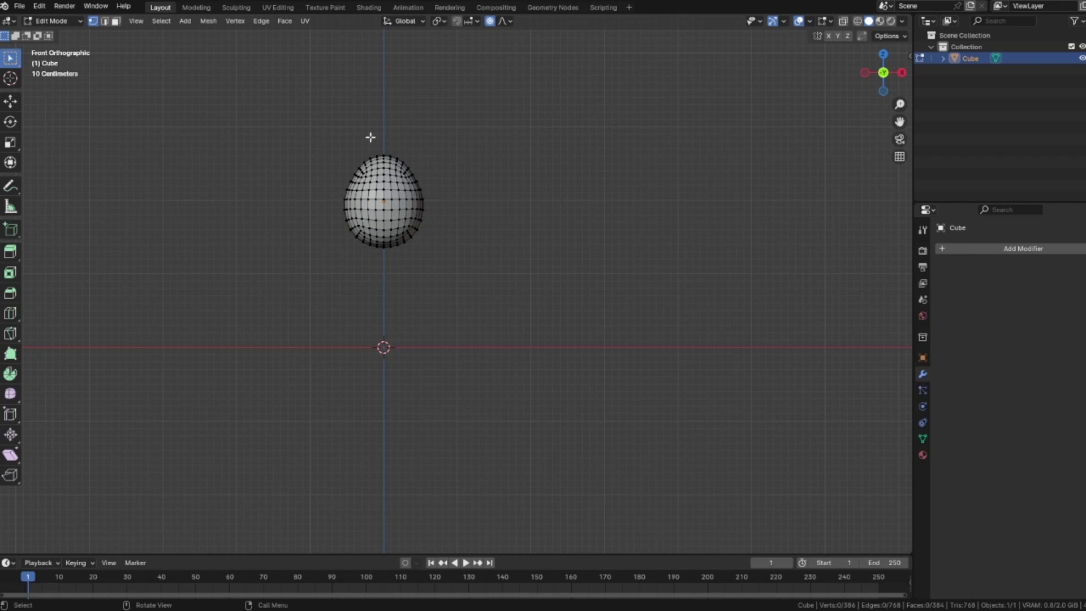
pyautogui.moveTo(370, 137); pyautogui.dragTo(402, 156)
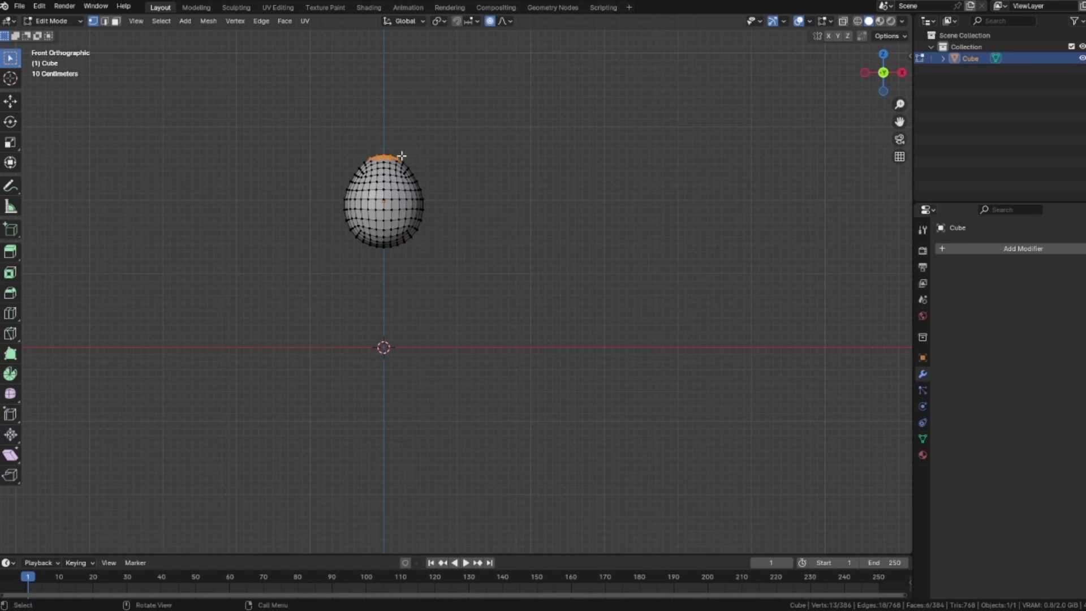
pyautogui.click(10, 102)
pyautogui.moveTo(384, 116); pyautogui.dragTo(386, 100)
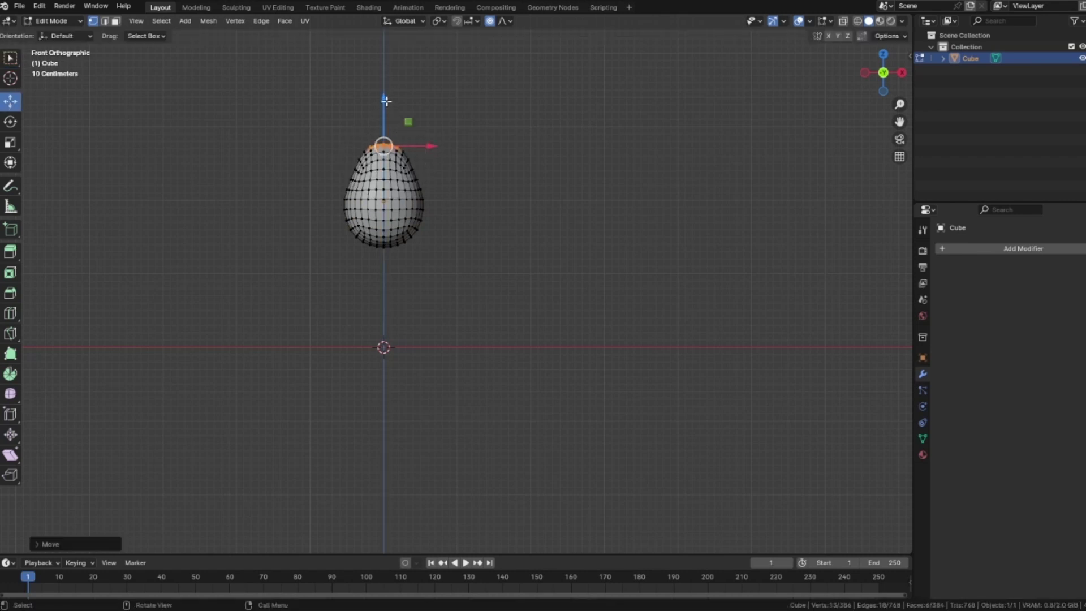
pyautogui.click(505, 230)
# - Select the edge loop just below the egg's middle and scale it by about 1.08 with proportional size 0.56
pyautogui.doubleClick(390, 202)
pyautogui.doubleClick(404, 202)
pyautogui.doubleClick(399, 200)
pyautogui.doubleClick(399, 210)
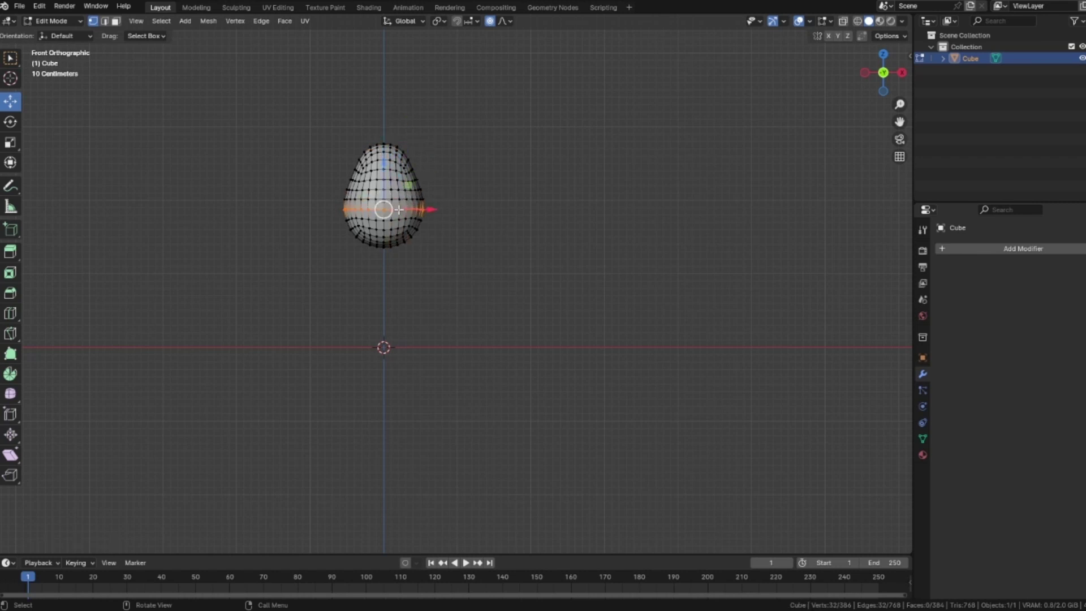
pyautogui.press('s')
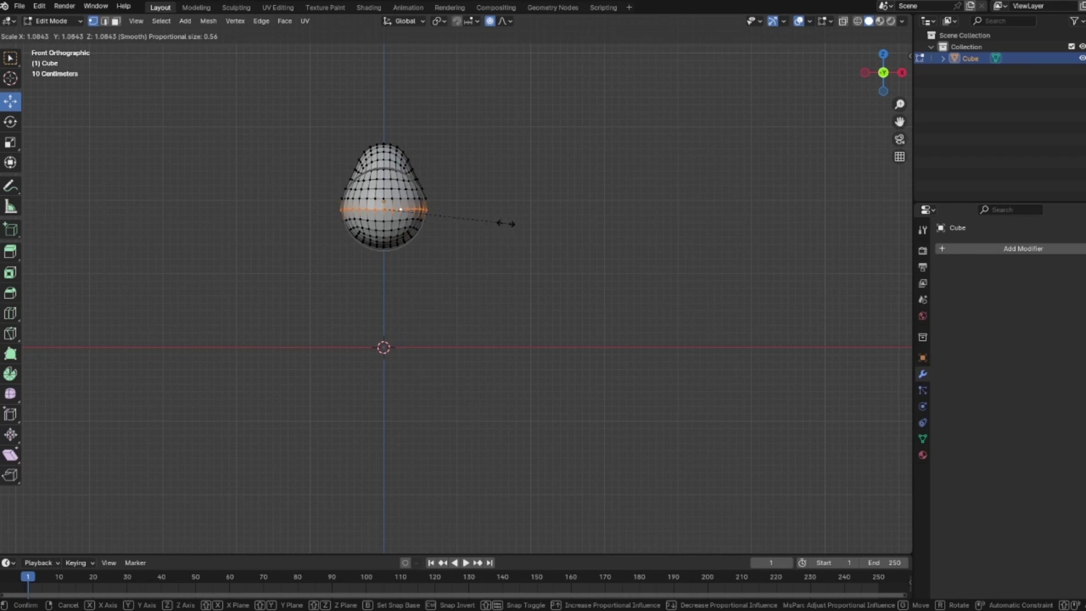
pyautogui.click(504, 223)
pyautogui.click(510, 196)
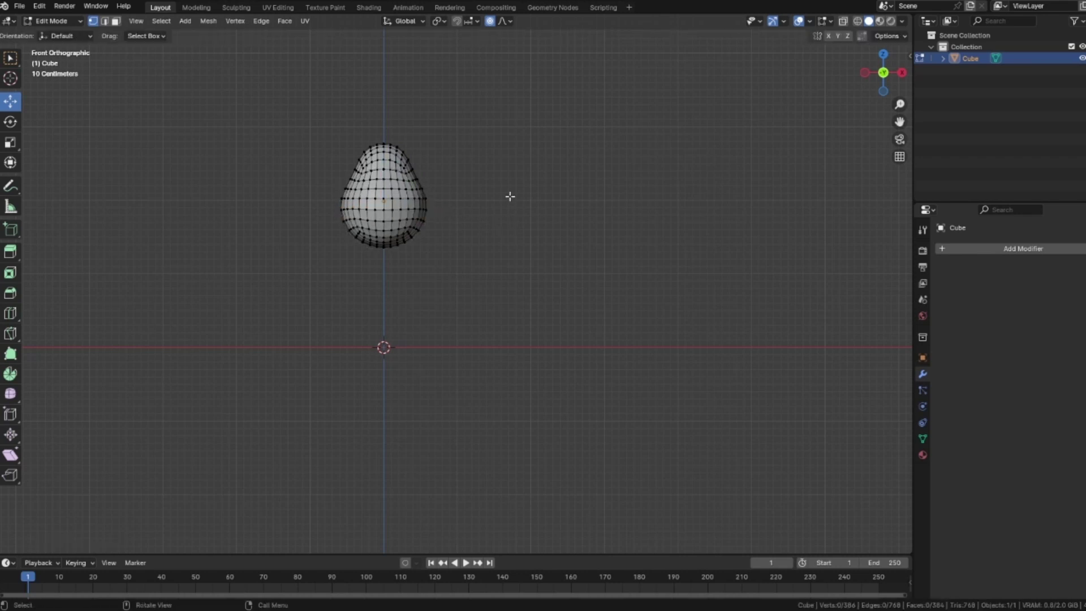
# - Return to Object Mode, shade the egg smooth and move it slightly down along Z
pyautogui.press('Tab')
pyautogui.click(510, 195)
pyautogui.press('g')
pyautogui.press('z')
pyautogui.click(524, 185)
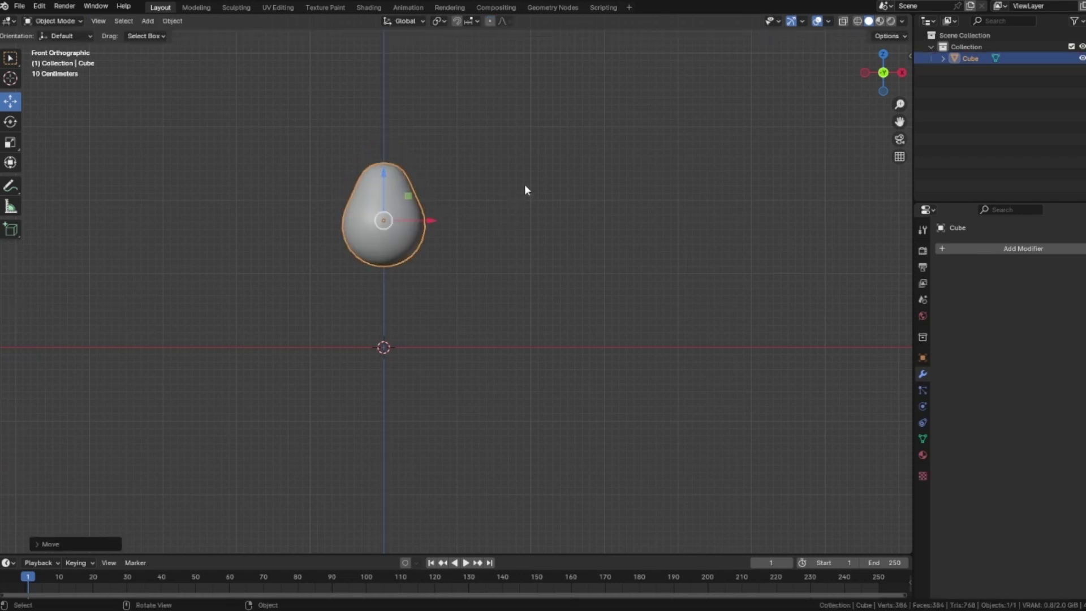
pyautogui.click(524, 185)
# - Duplicate the egg about 1 m down along Z and scale the copy to about 0.7
pyautogui.click(408, 228)
pyautogui.hotkey('shift', 'd')
pyautogui.press('z')
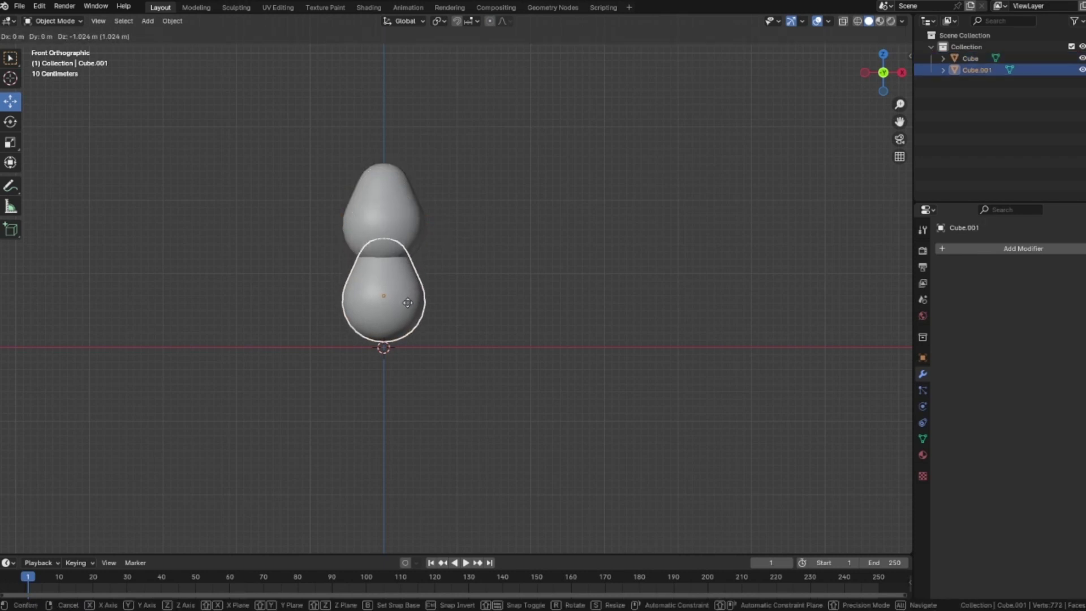
pyautogui.press('z')
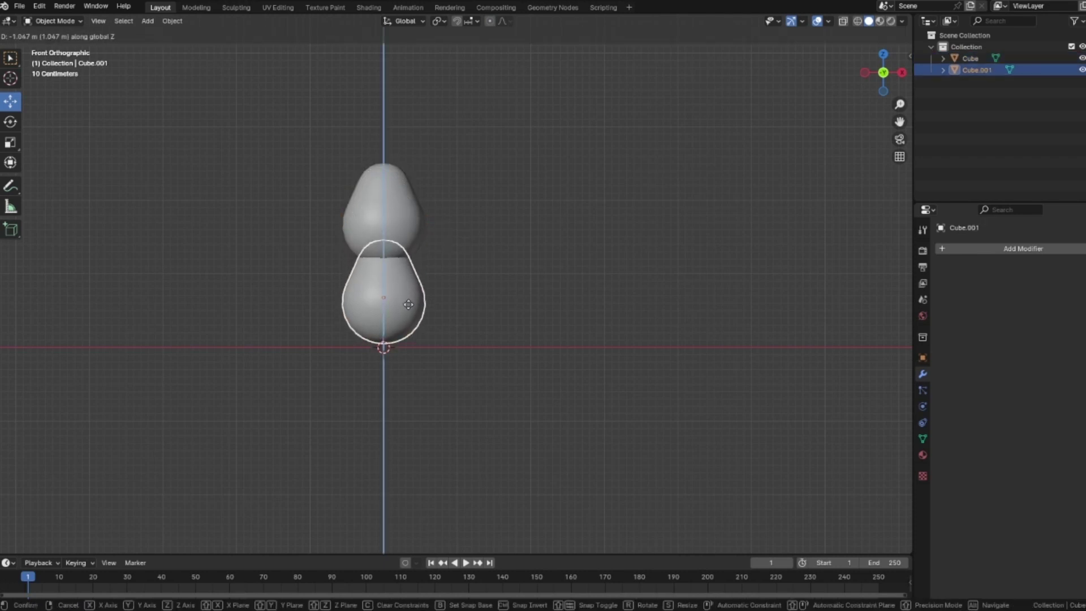
pyautogui.click(409, 300)
pyautogui.press('s')
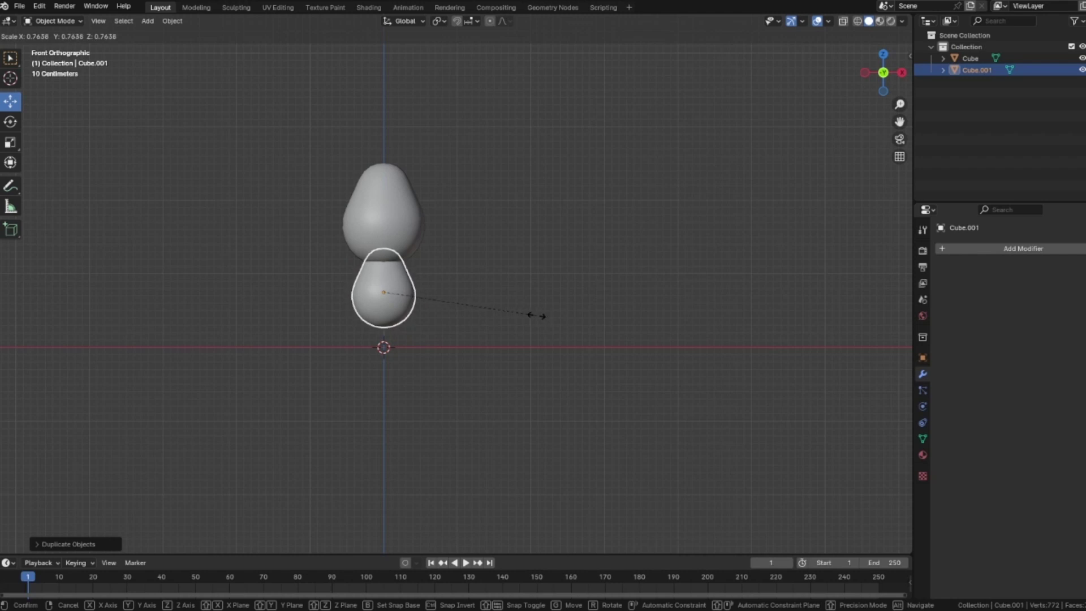
pyautogui.click(518, 317)
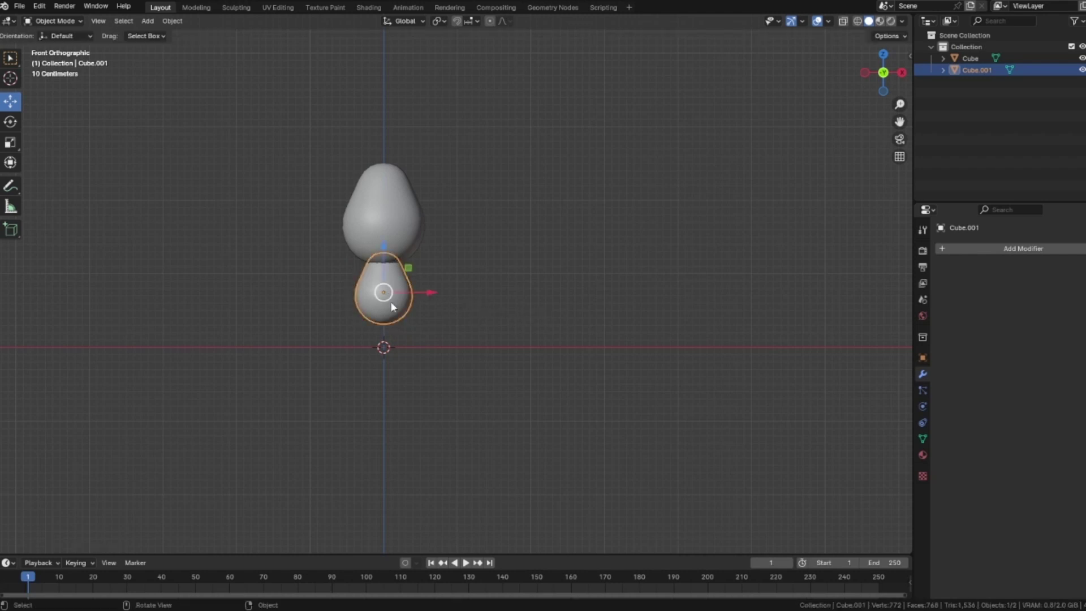
pyautogui.click(526, 295)
# - Scale the lower egg's upper edge loop by about 1.10 and its middle loop to about 0.89, using proportional size 0.39
pyautogui.click(365, 290)
pyautogui.press('Tab')
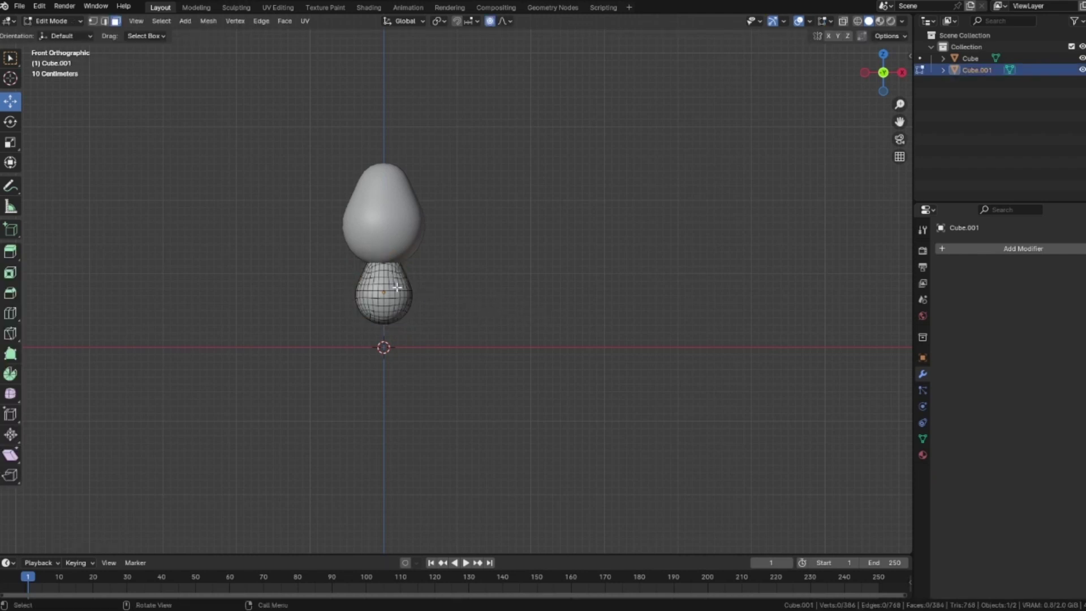
pyautogui.click(104, 21)
pyautogui.keyDown('alt'); pyautogui.click(392, 279); pyautogui.keyUp('alt')
pyautogui.press('s')
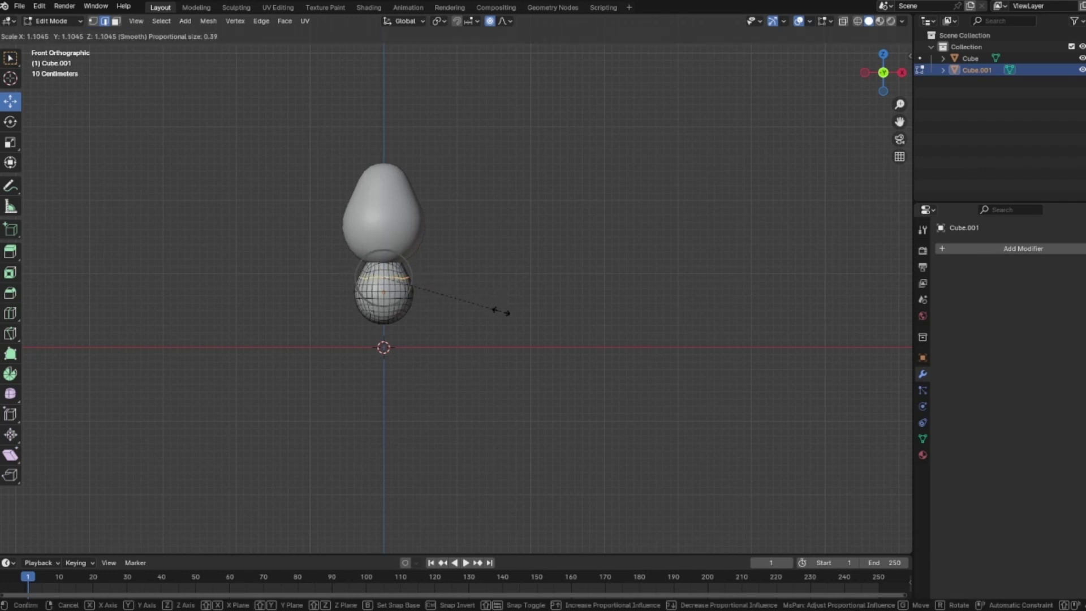
pyautogui.click(501, 313)
pyautogui.press('s')
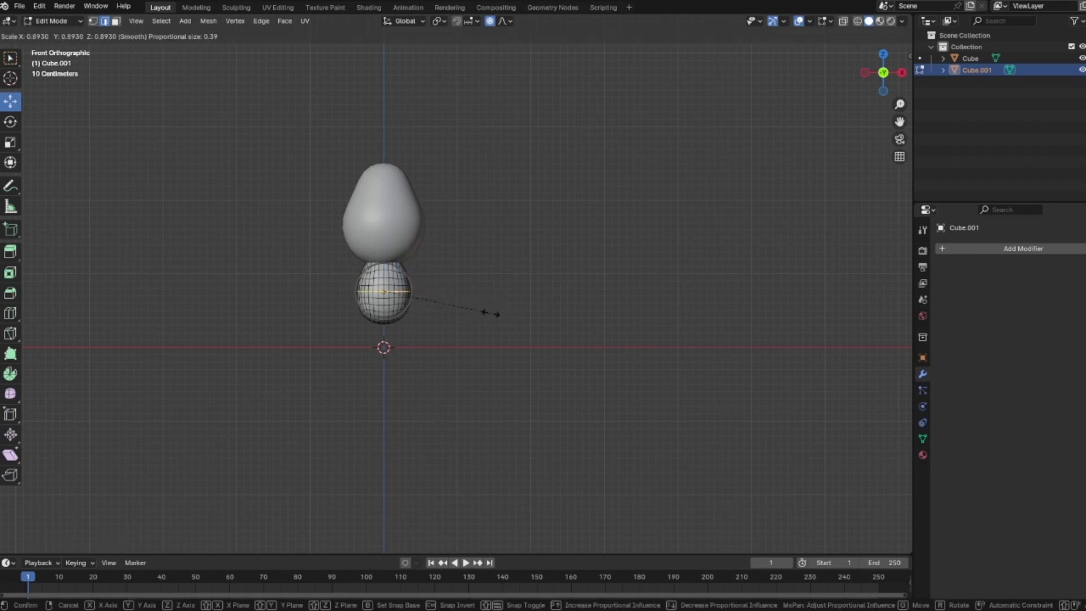
pyautogui.click(492, 313)
pyautogui.press('Tab')
pyautogui.click(518, 287)
# - Widen the lower egg's upper edge loop again by about 1.1 with proportional editing, and return to Object Mode
pyautogui.moveTo(883, 72); pyautogui.dragTo(880, 78)
pyautogui.click(881, 78)
pyautogui.scroll(3, 369, 322)
pyautogui.click(365, 319)
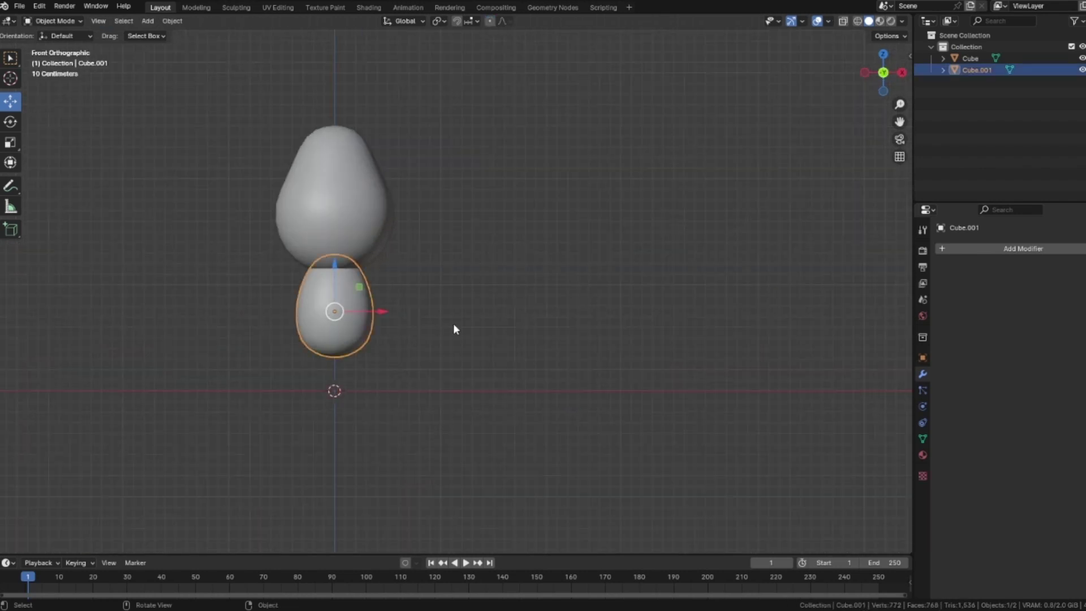
pyautogui.press('Tab')
pyautogui.keyDown('alt'); pyautogui.click(344, 280); pyautogui.keyUp('alt')
pyautogui.press('s')
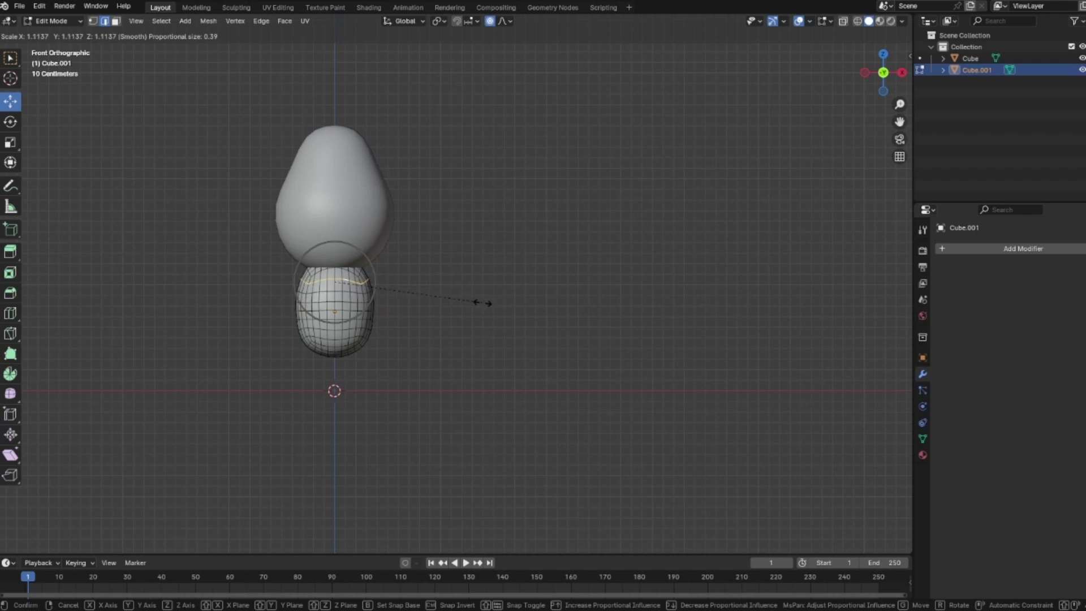
pyautogui.click(507, 288)
pyautogui.press('Tab')
pyautogui.click(507, 287)
pyautogui.scroll(-1, 506, 287)
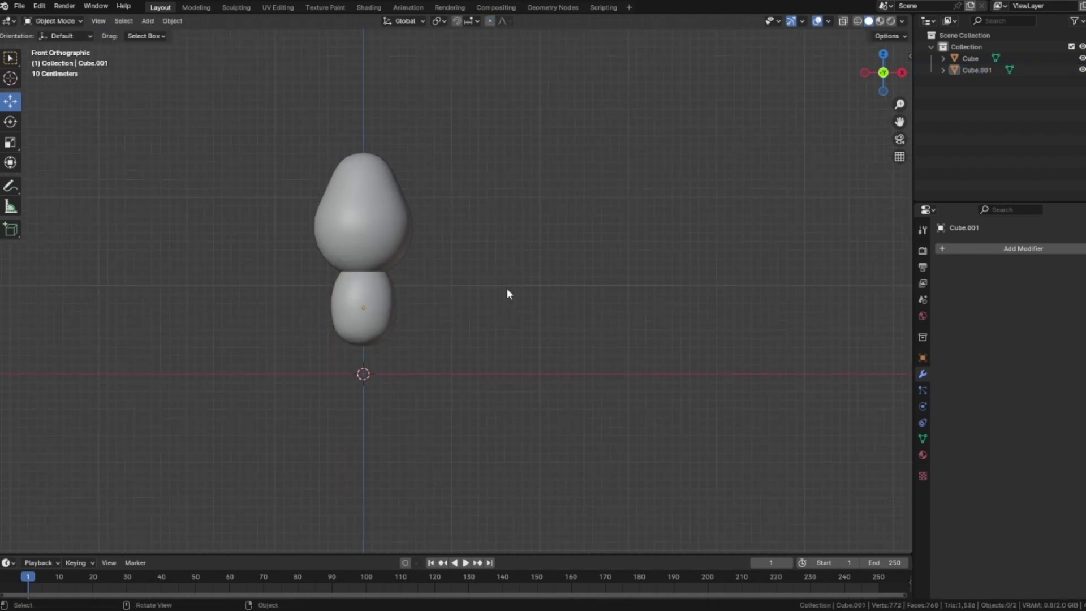
# - In the side view, push the lower egg's front vertices slightly outward along -Y with proportional editing
pyautogui.moveTo(476, 303); pyautogui.dragTo(398, 313, button='middle')
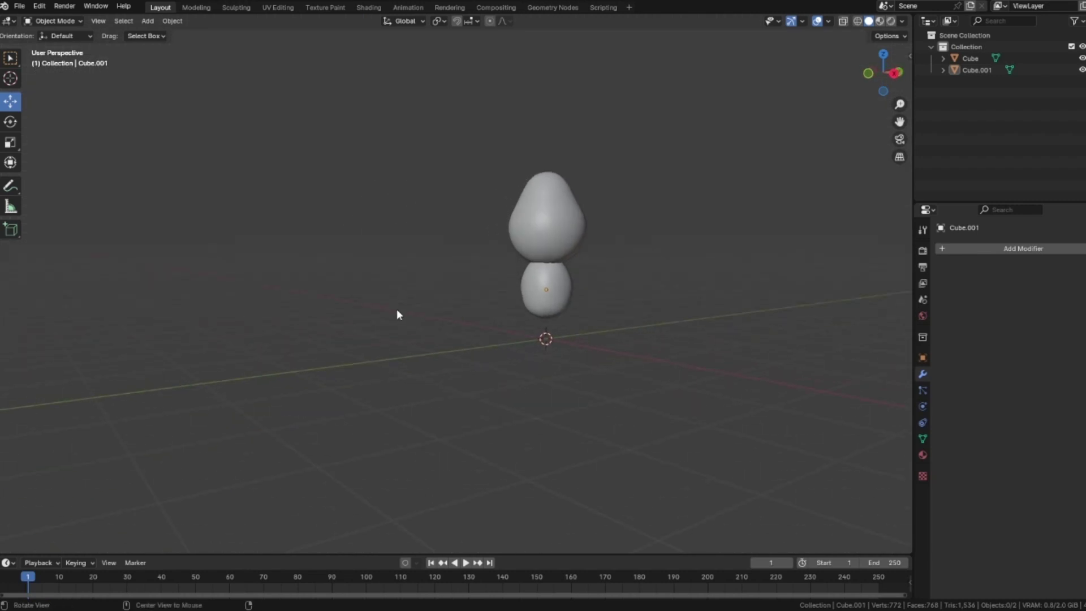
pyautogui.click(898, 71)
pyautogui.scroll(3, 742, 250)
pyautogui.keyDown('shift'); pyautogui.moveTo(728, 296); pyautogui.dragTo(606, 230, button='middle'); pyautogui.keyUp('shift')
pyautogui.click(520, 313)
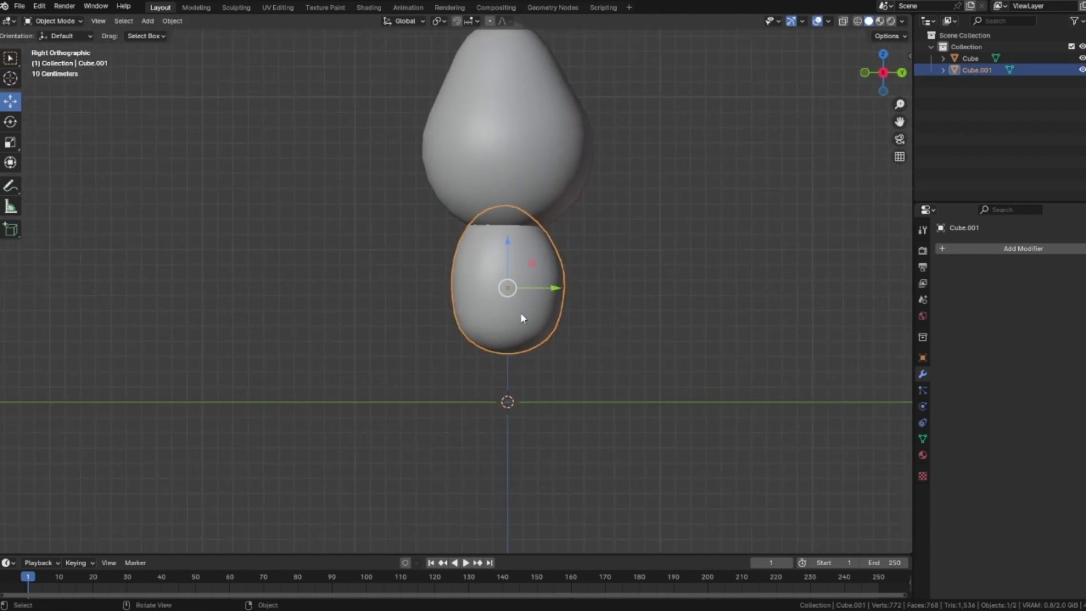
pyautogui.press('Tab')
pyautogui.moveTo(444, 273); pyautogui.dragTo(471, 334)
pyautogui.press('g')
pyautogui.click(464, 332)
# - Move the lower egg's rear vertices slightly inward, adjust its upper front vertices, and return to Object Mode
pyautogui.moveTo(586, 269); pyautogui.dragTo(546, 318)
pyautogui.press('g')
pyautogui.click(604, 318)
pyautogui.click(584, 314)
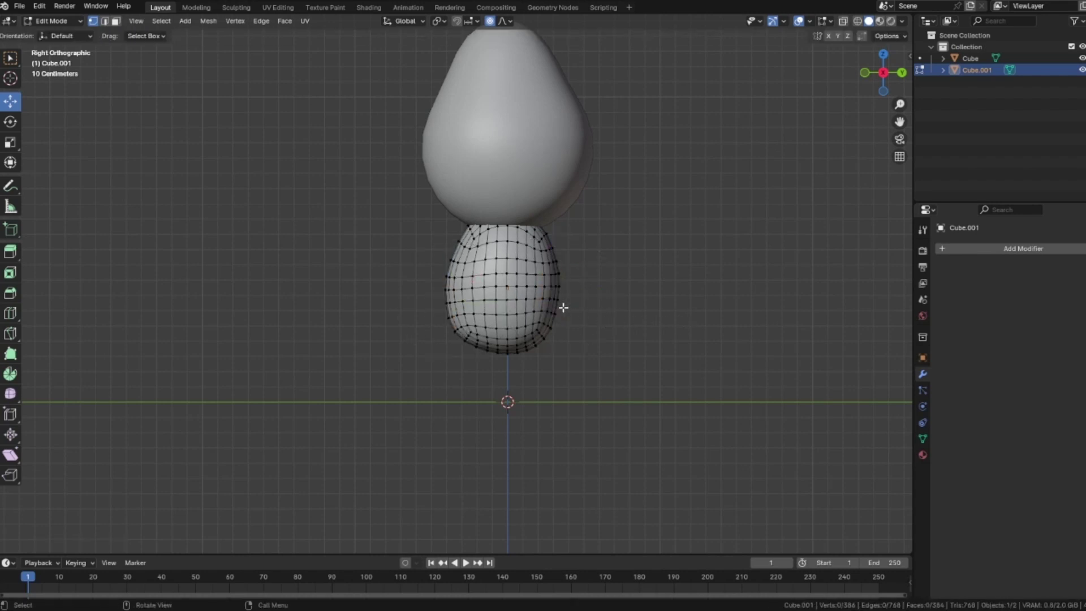
pyautogui.moveTo(447, 230); pyautogui.dragTo(469, 255)
pyautogui.press('g')
pyautogui.click(506, 273)
pyautogui.click(639, 296)
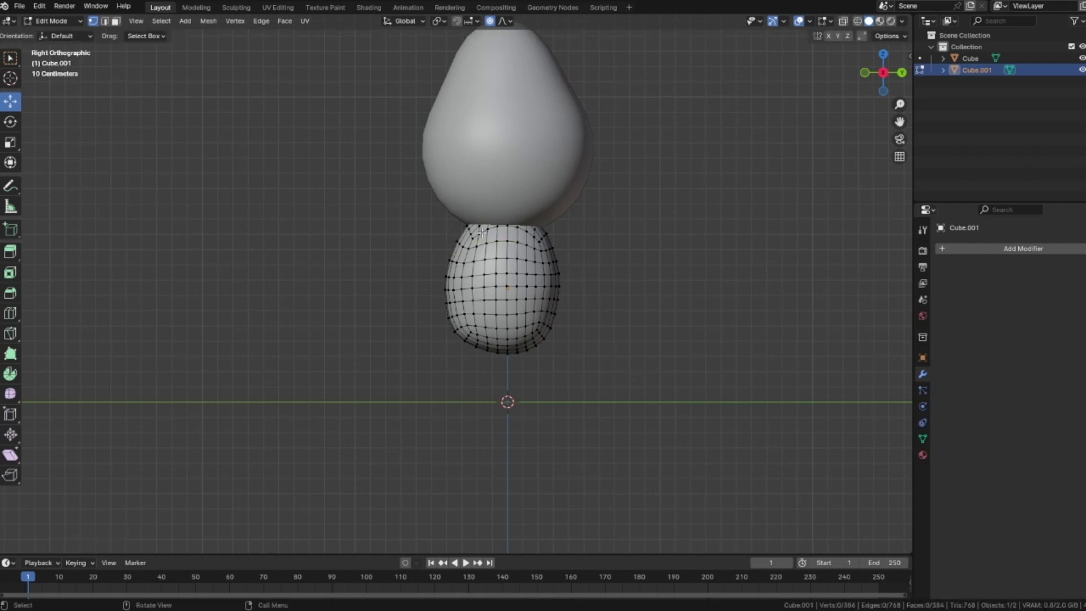
pyautogui.press('Tab')
# - Select the upper egg and rotate it very slightly in the side view
pyautogui.click(659, 215)
pyautogui.click(492, 138)
pyautogui.keyDown('shift'); pyautogui.moveTo(672, 213); pyautogui.dragTo(650, 256, button='middle'); pyautogui.keyUp('shift')
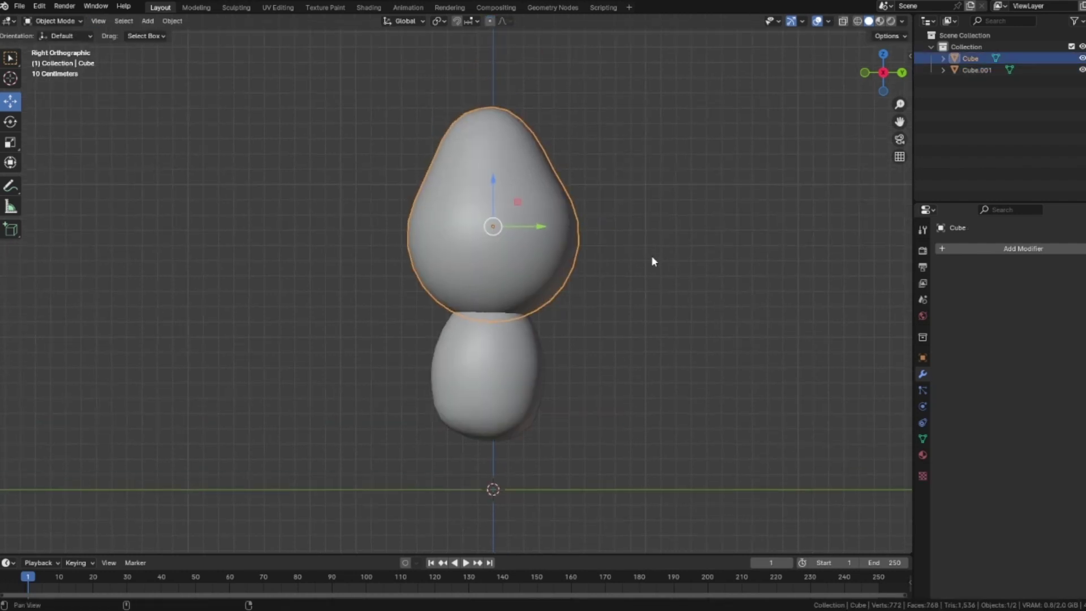
pyautogui.click(11, 121)
pyautogui.moveTo(521, 198); pyautogui.dragTo(526, 190)
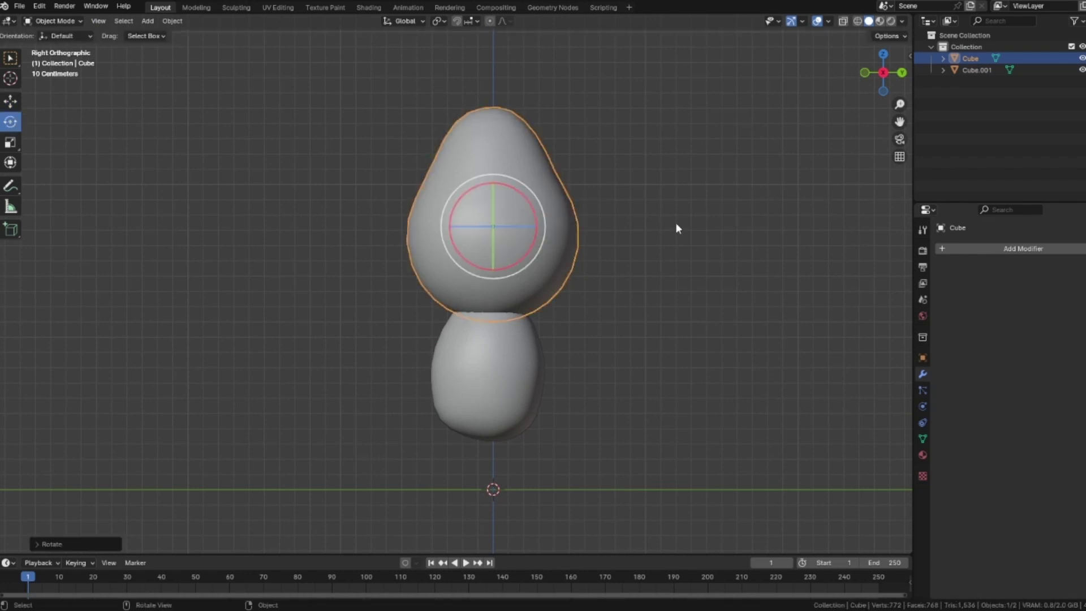
# - Move the upper egg's front vertices about 0.03 m along -Y with proportional size about 0.29, and return to Object Mode
pyautogui.press('Tab')
pyautogui.moveTo(366, 206); pyautogui.dragTo(435, 302)
pyautogui.press('g')
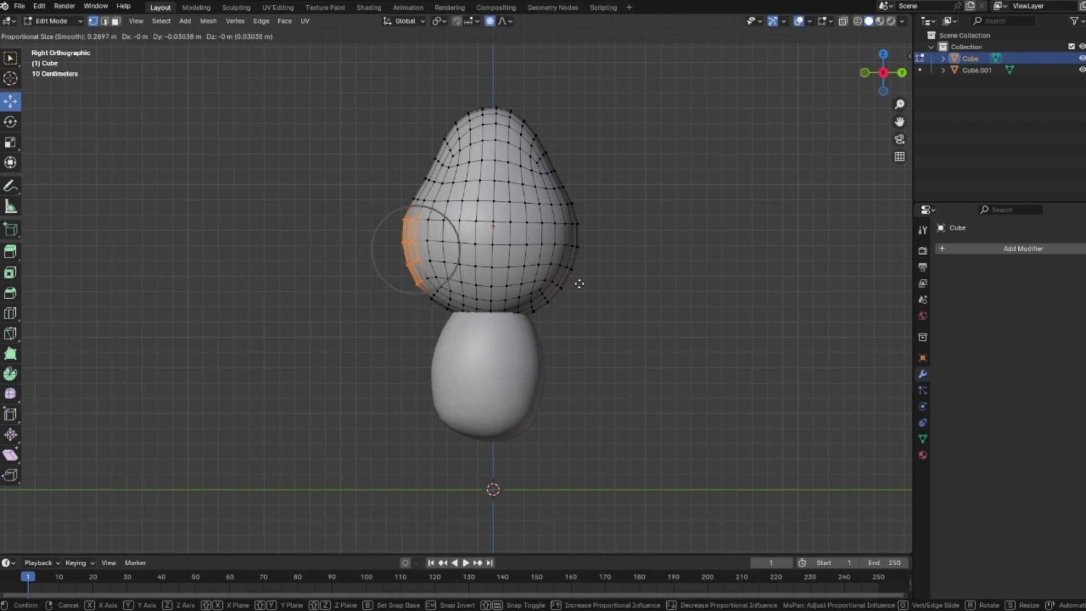
pyautogui.click(579, 282)
pyautogui.press('Tab')
pyautogui.hotkey('alt', 'a')
# - In the front view, nudge the lower egg's +X side vertices slightly inward in Edit Mode
pyautogui.keyDown('alt'); pyautogui.moveTo(679, 296); pyautogui.dragTo(712, 327); pyautogui.keyUp('alt')
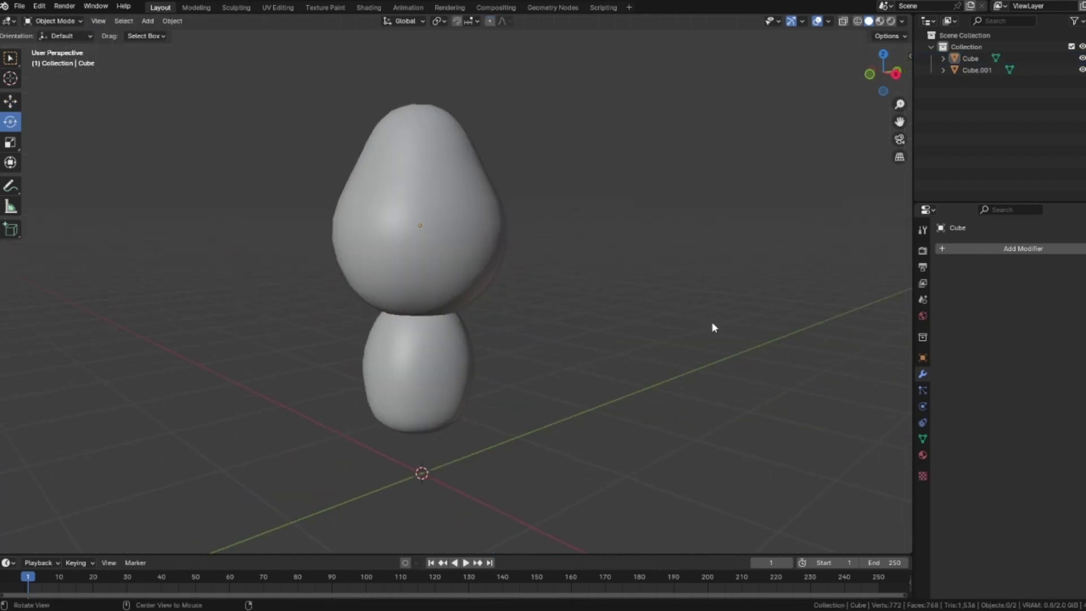
pyautogui.click(870, 75)
pyautogui.click(500, 400)
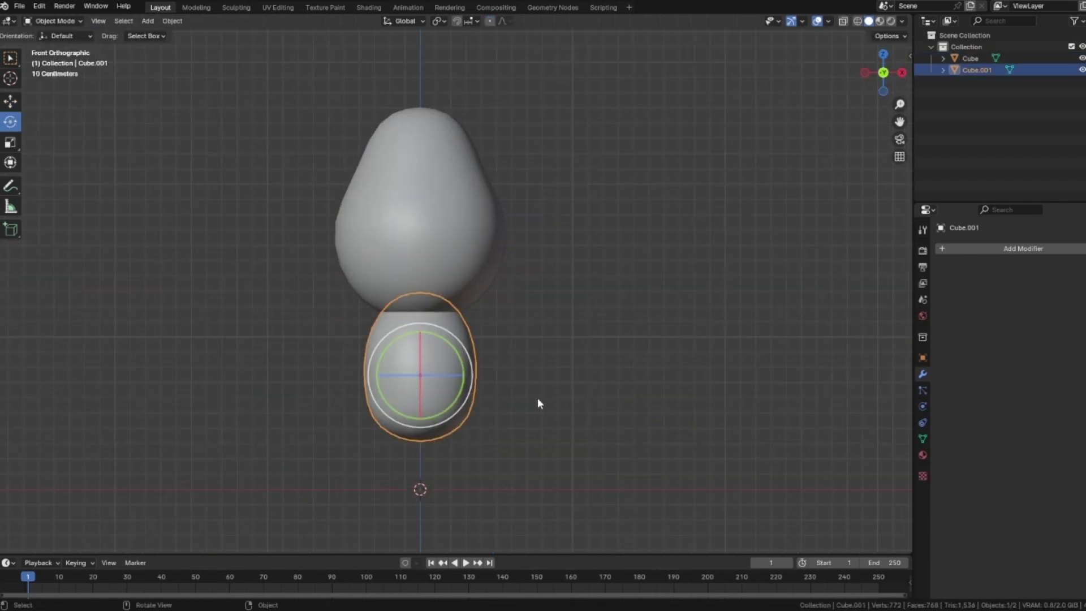
pyautogui.press('Tab')
pyautogui.moveTo(493, 317); pyautogui.dragTo(465, 399)
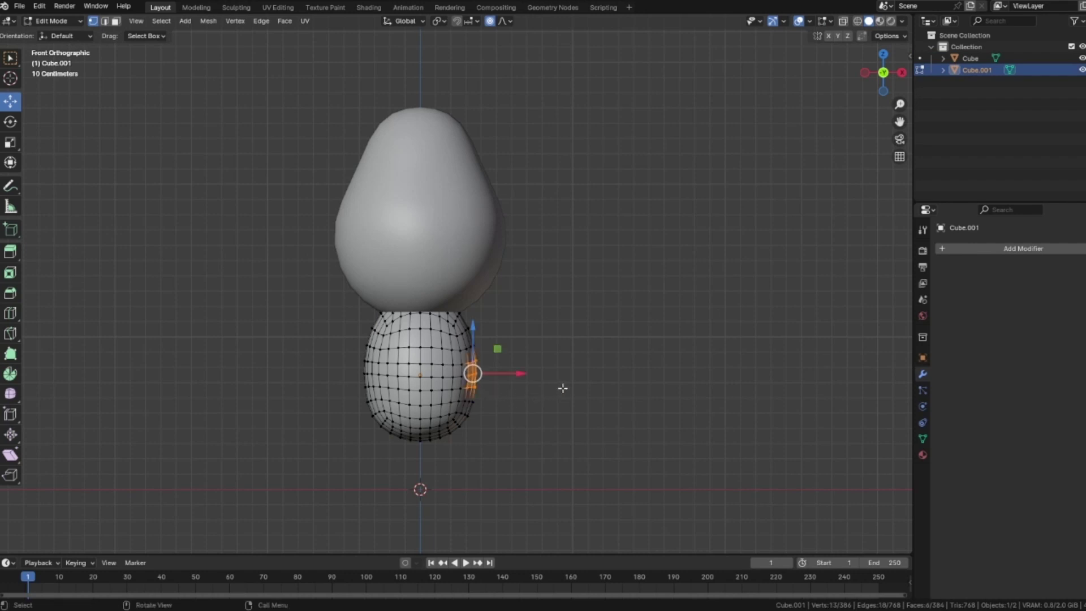
pyautogui.press('g')
pyautogui.click(562, 388)
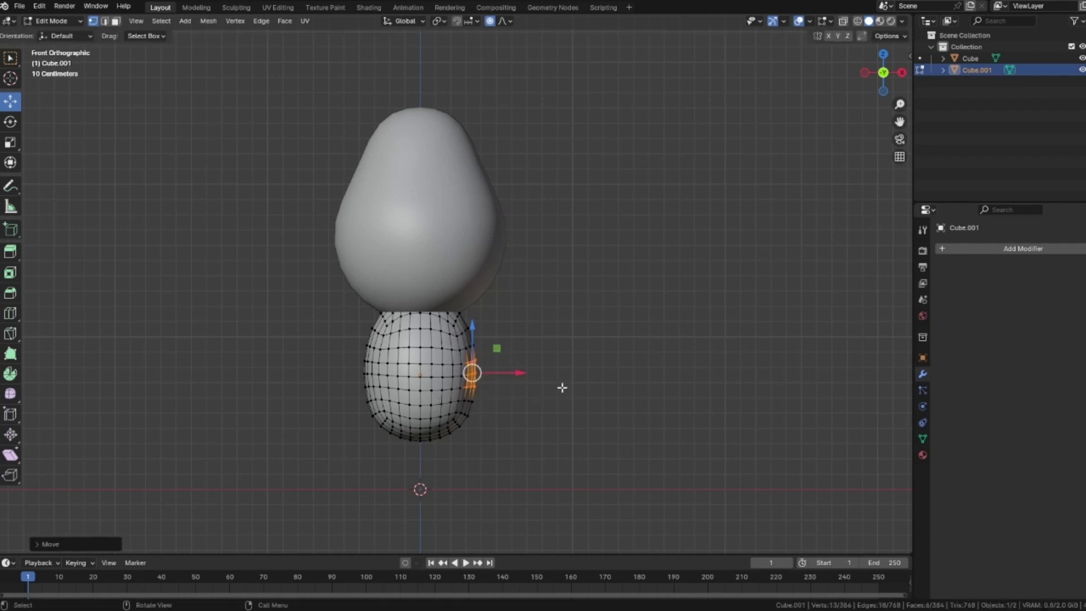
pyautogui.click(532, 397)
# - Adjust the lower egg's -X side vertices using an expanded selection, and return to Object Mode
pyautogui.moveTo(351, 372); pyautogui.dragTo(367, 399)
pyautogui.press('ctrl+KP_Add')
pyautogui.press('ctrl+KP_Add')
pyautogui.press('g')
pyautogui.click(586, 397)
pyautogui.click(588, 397)
pyautogui.press('Tab')
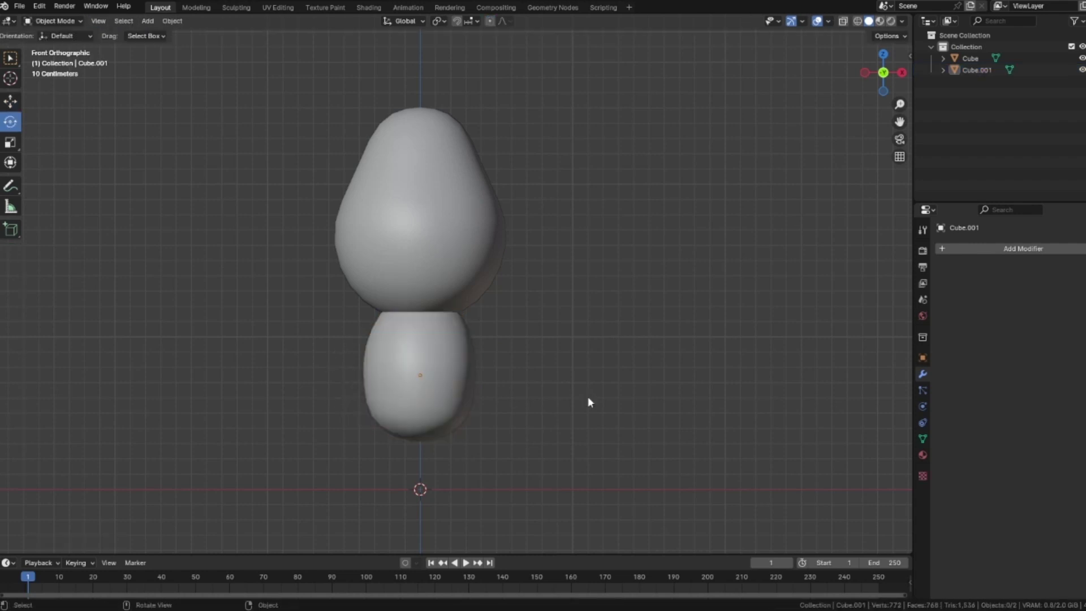
pyautogui.click(406, 243)
pyautogui.rightClick(407, 242)
pyautogui.click(408, 242)
pyautogui.click(447, 384)
pyautogui.rightClick(449, 384)
pyautogui.click(452, 381)
pyautogui.hotkey('ctrl', 'z')
pyautogui.hotkey('ctrl', 'z')
pyautogui.click(720, 335)
pyautogui.click(473, 274)
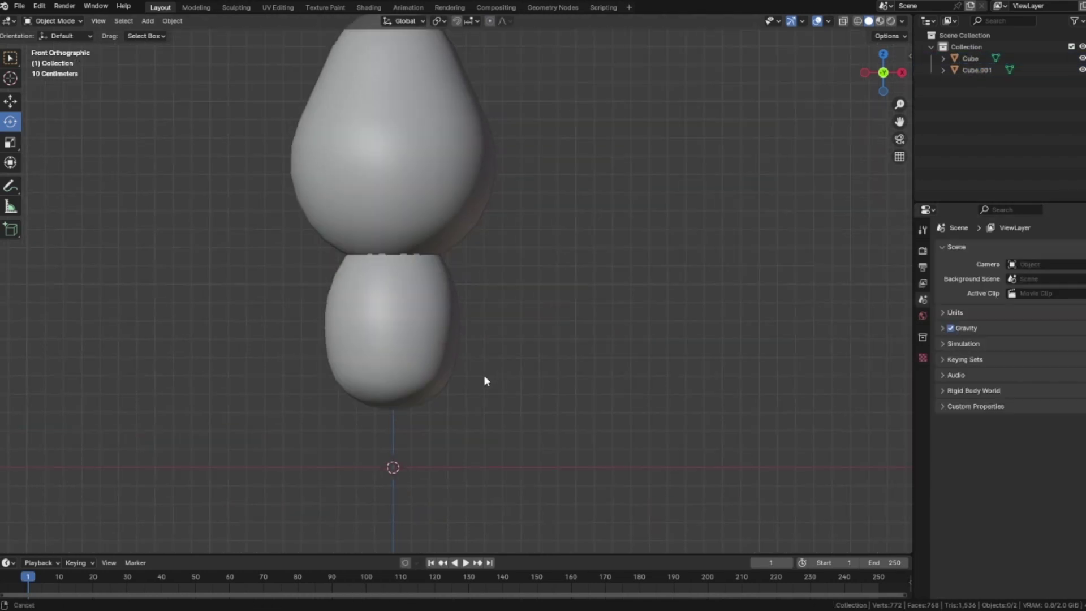
# - Add a Path curve at the 3D cursor and scale it down to a short segment
pyautogui.keyDown('shift'); pyautogui.moveTo(484, 375); pyautogui.dragTo(486, 380, button='middle'); pyautogui.keyUp('shift')
pyautogui.hotkey('shift', 'a')
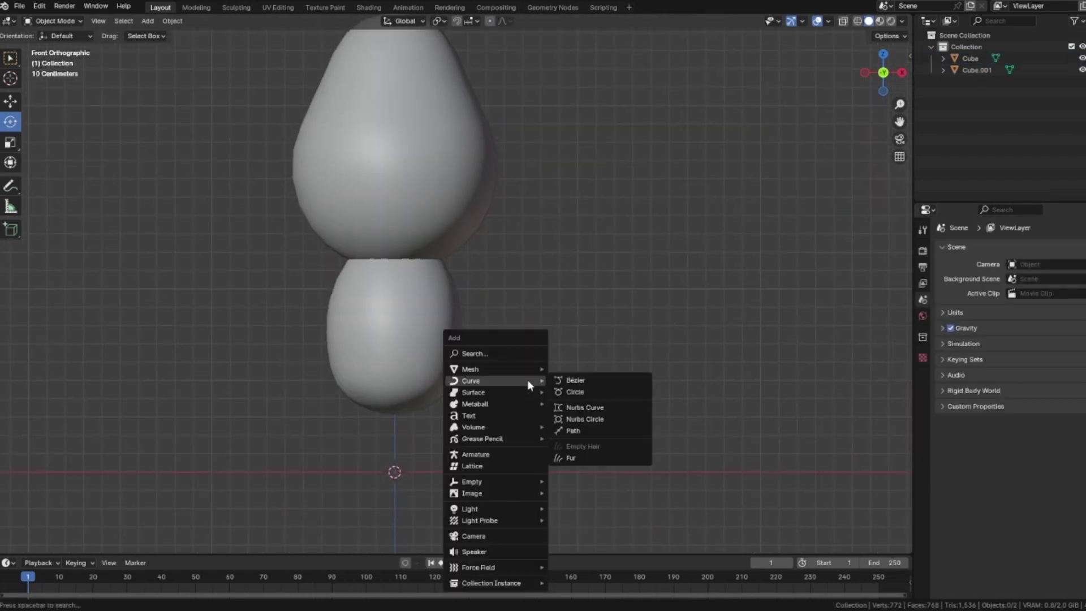
pyautogui.moveTo(509, 380)
pyautogui.click(602, 426)
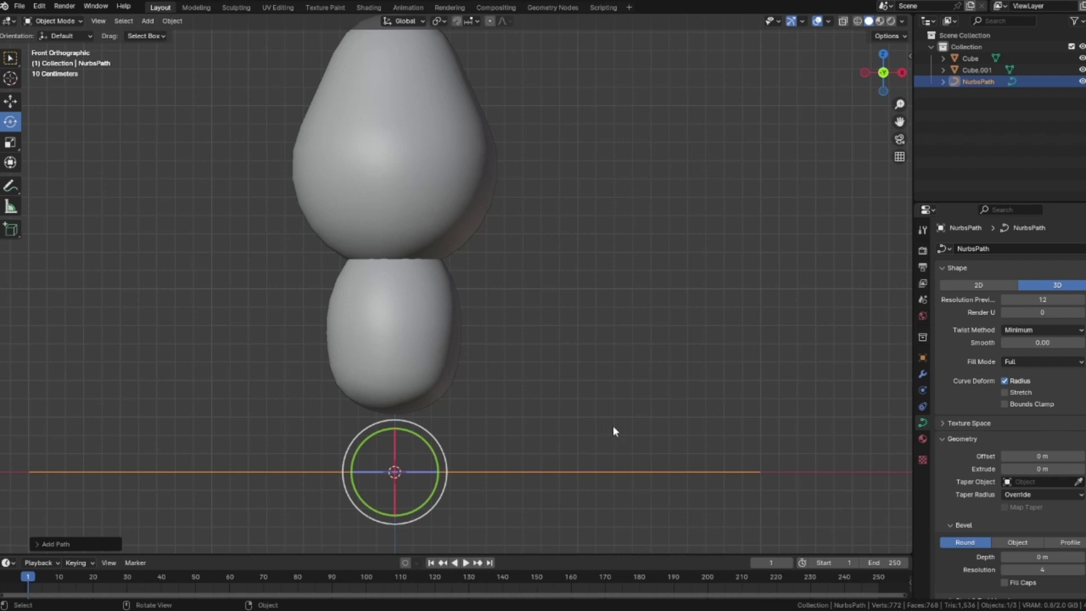
pyautogui.moveTo(666, 369); pyautogui.dragTo(653, 409, button='middle')
pyautogui.press('s')
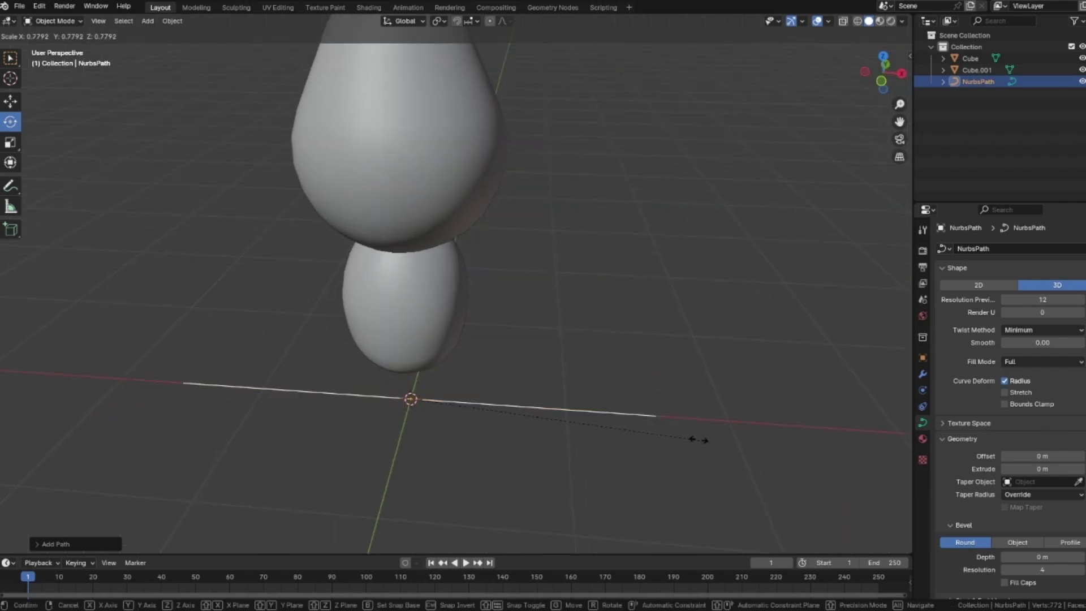
pyautogui.click(469, 411)
# - Rotate the path upright and move it below the lower egg on its +X side in the front view
pyautogui.moveTo(439, 376); pyautogui.dragTo(467, 447)
pyautogui.click(882, 80)
pyautogui.keyDown('shift'); pyautogui.moveTo(578, 424); pyautogui.dragTo(602, 359, button='middle'); pyautogui.keyUp('shift')
pyautogui.moveTo(446, 362); pyautogui.dragTo(445, 359)
pyautogui.press('g')
pyautogui.click(510, 396)
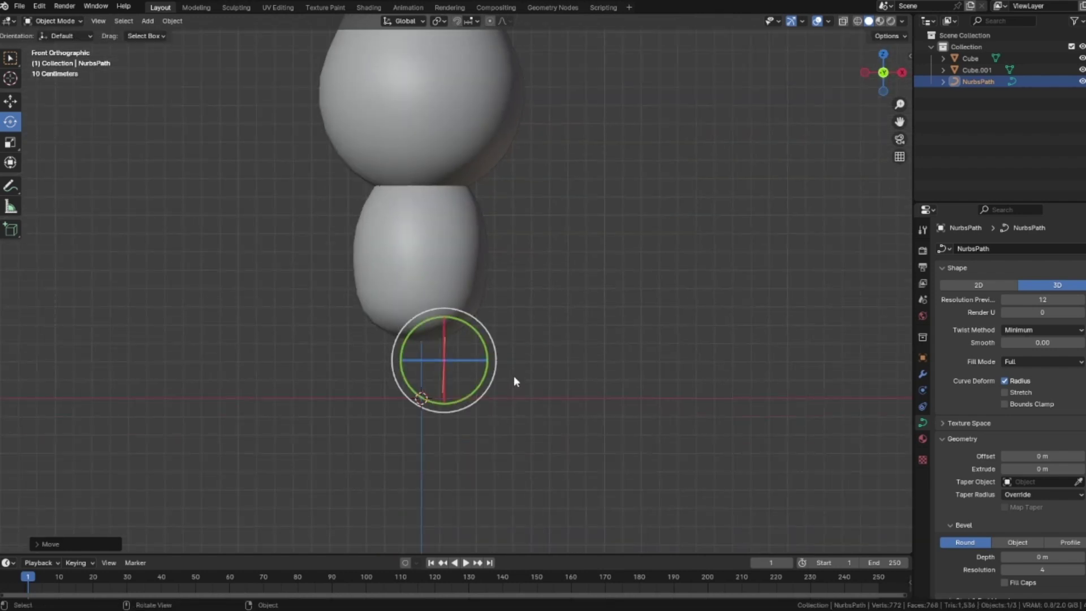
# - Tilt the path slightly and reposition it so its upper end reaches into the lower egg's underside
pyautogui.press('r')
pyautogui.click(570, 383)
pyautogui.scroll(2, 569, 383)
pyautogui.press('g')
pyautogui.click(457, 397)
pyautogui.click(525, 386)
pyautogui.click(398, 362)
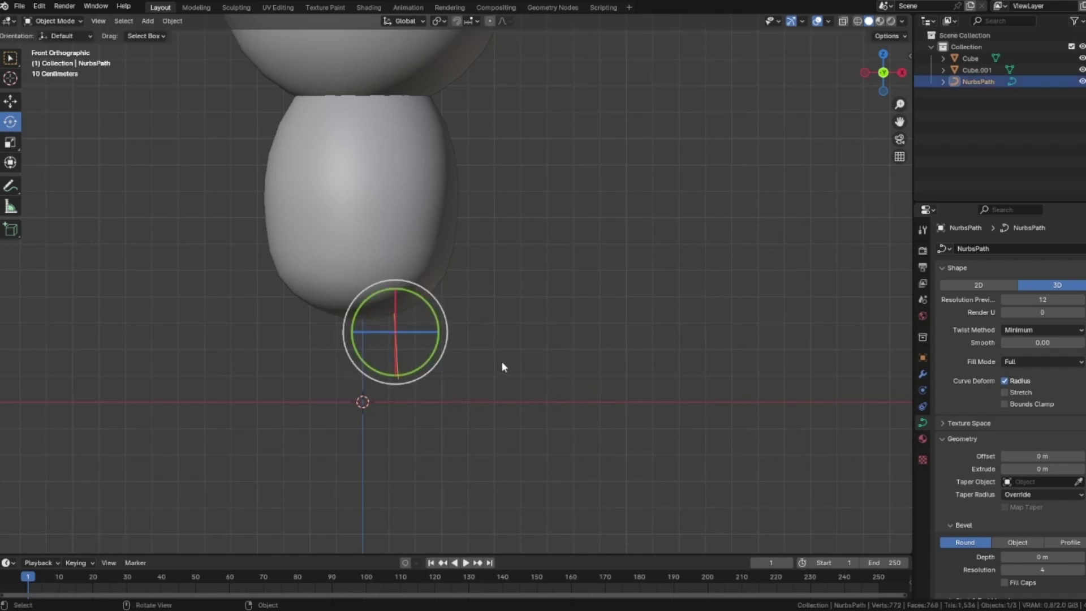
# - Move the path's two lowest control points in Edit Mode to form an L-shaped foot pointing along +X
pyautogui.press('Tab')
pyautogui.scroll(2, 502, 362)
pyautogui.click(348, 389)
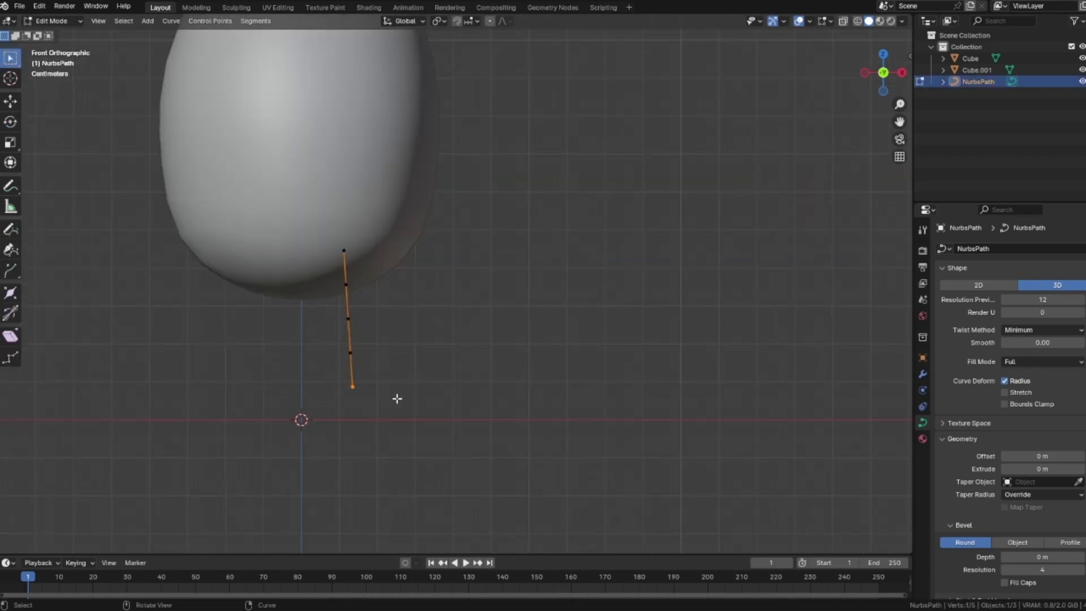
pyautogui.press('g')
pyautogui.click(460, 410)
pyautogui.moveTo(334, 351); pyautogui.dragTo(436, 413)
pyautogui.press('g')
pyautogui.click(350, 432)
pyautogui.press('g')
pyautogui.click(445, 416)
# - Move the path's middle control point about 0.06 m down and toward -X, and shift the foot's tip slightly outward and down
pyautogui.click(355, 317)
pyautogui.press('g')
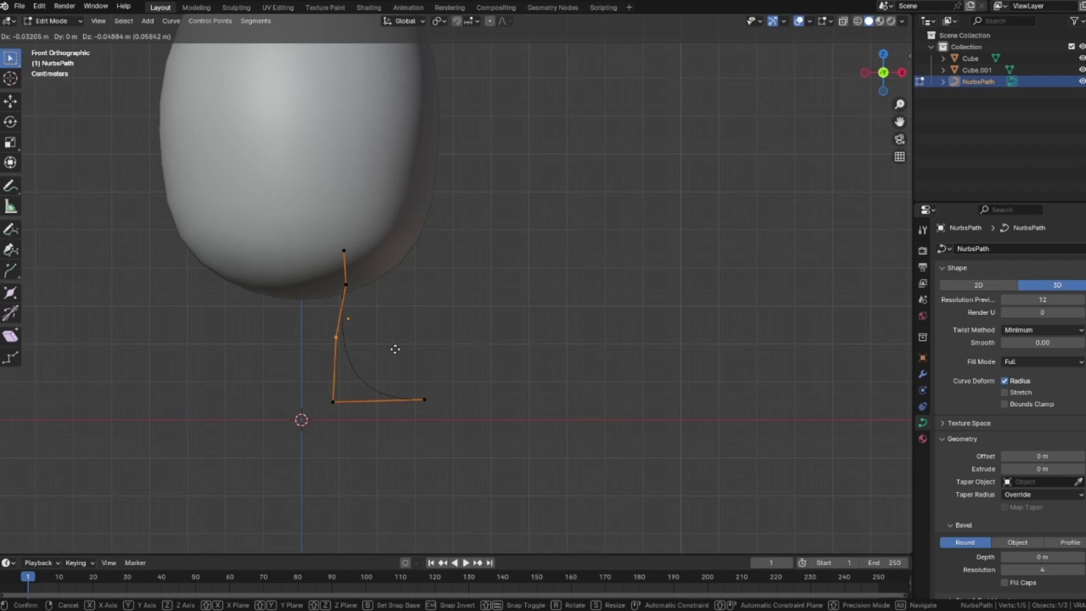
pyautogui.click(398, 349)
pyautogui.click(335, 286)
pyautogui.press('g')
pyautogui.rightClick(451, 380)
pyautogui.click(425, 400)
pyautogui.press('g')
pyautogui.click(531, 420)
# - Set the path's round bevel depth to 0.57 m and enable Fill Caps
pyautogui.click(923, 374)
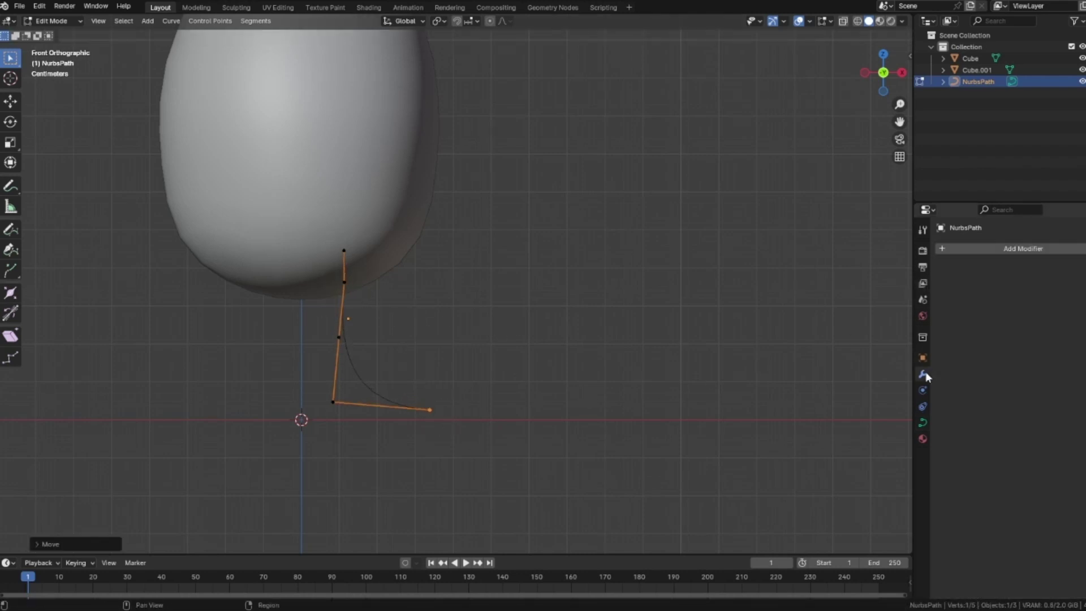
pyautogui.click(923, 422)
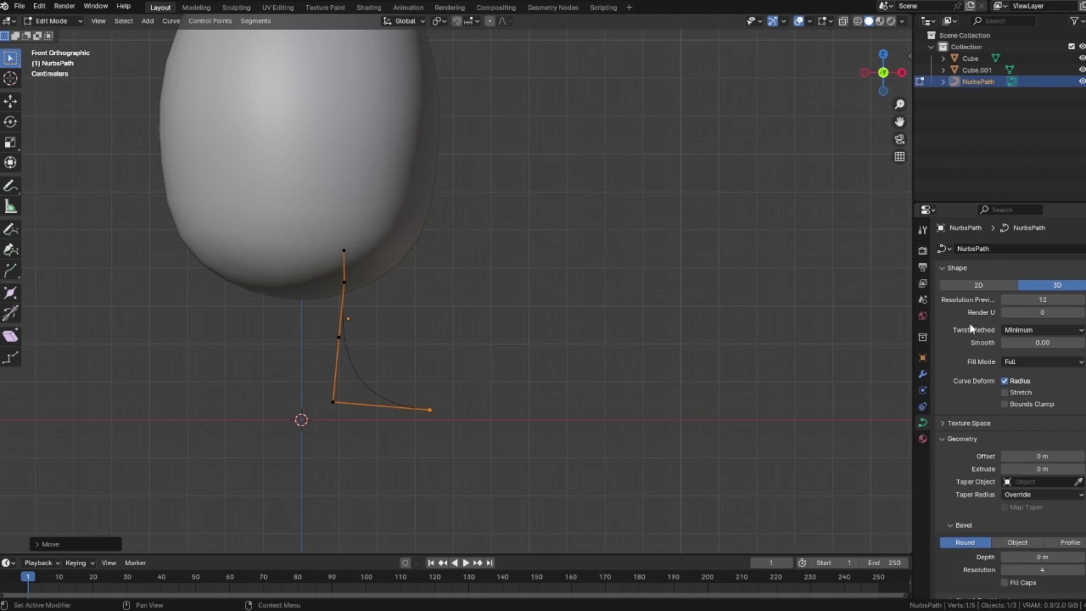
pyautogui.scroll(-5, 944, 283)
pyautogui.click(943, 322)
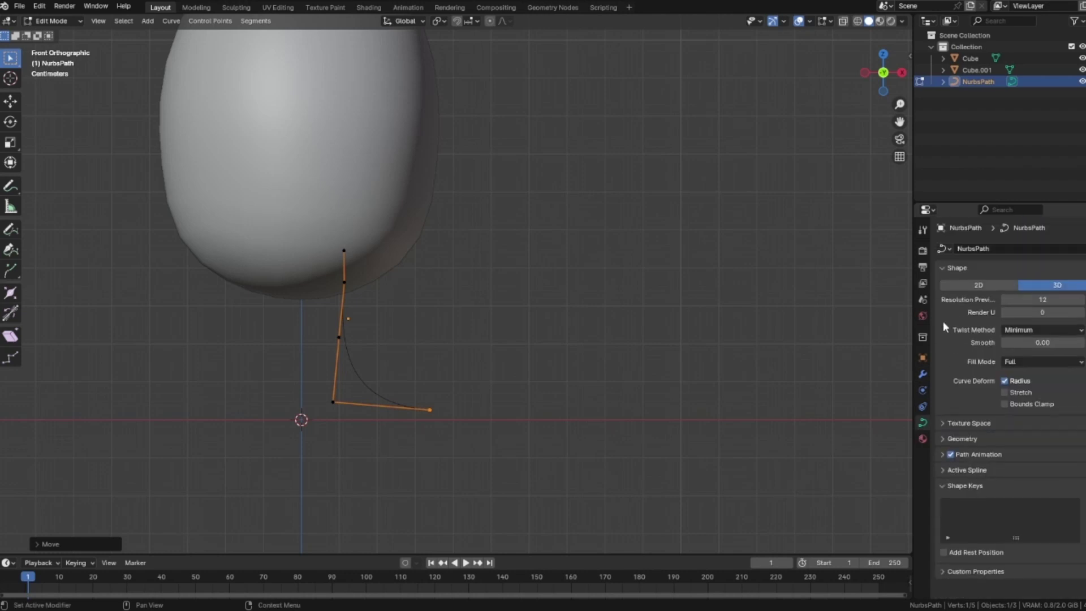
pyautogui.click(948, 439)
pyautogui.scroll(-4, 975, 370)
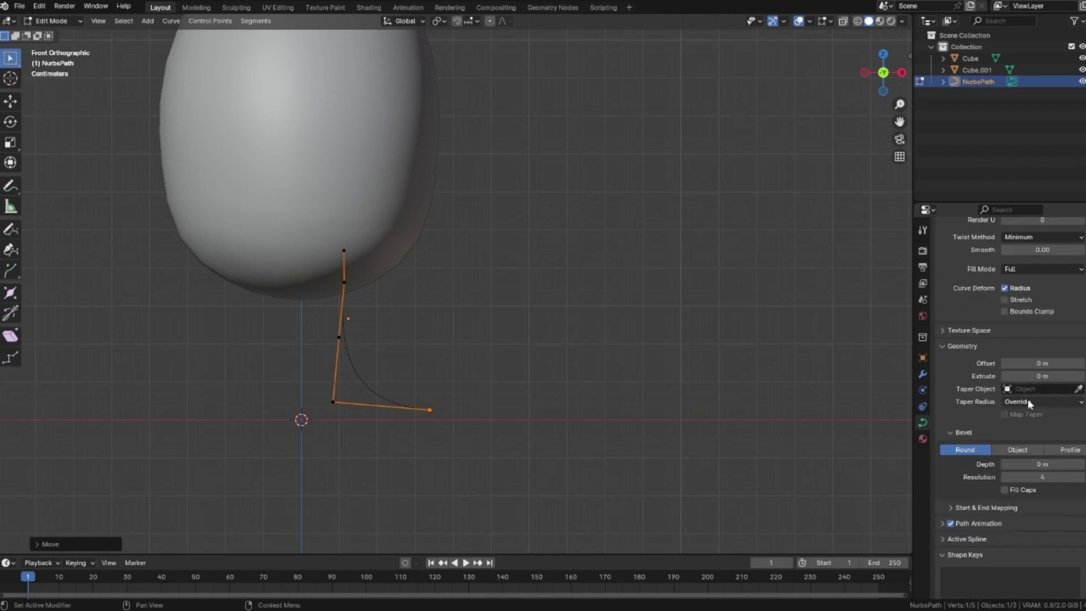
pyautogui.scroll(-2, 982, 363)
pyautogui.moveTo(1026, 418); pyautogui.dragTo(1060, 419)
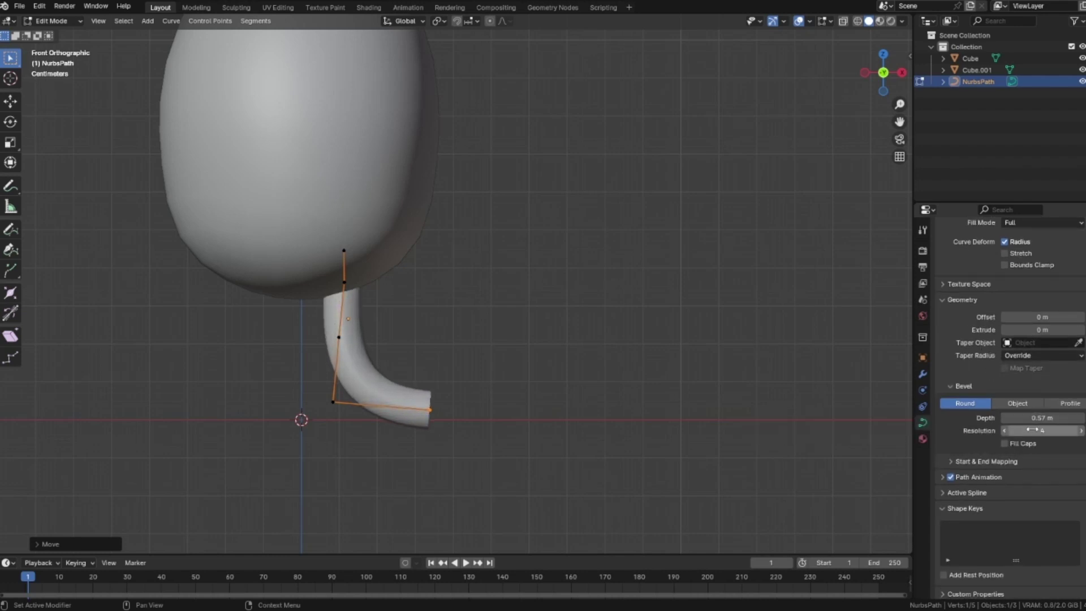
pyautogui.click(581, 376)
# - Raise the control point at the foot's tip slightly
pyautogui.scroll(-1, 577, 378)
pyautogui.moveTo(436, 368); pyautogui.dragTo(460, 405)
pyautogui.press('g')
pyautogui.click(529, 413)
# - Shift the leg's two topmost control points toward -X, and delete their vertices
pyautogui.moveTo(368, 243); pyautogui.dragTo(401, 311)
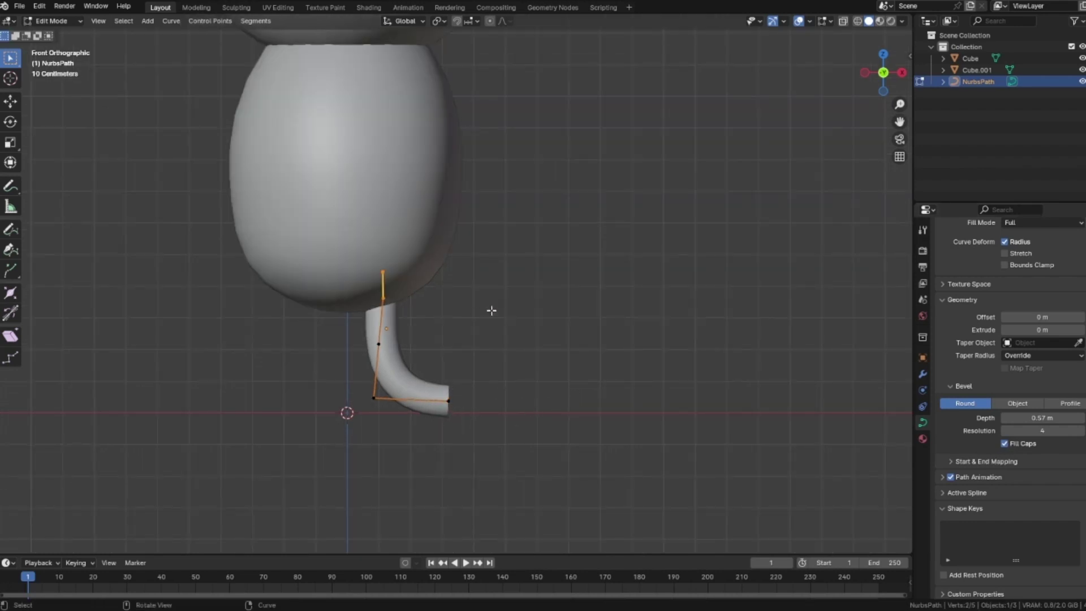
pyautogui.press('g')
pyautogui.click(482, 308)
pyautogui.press('x')
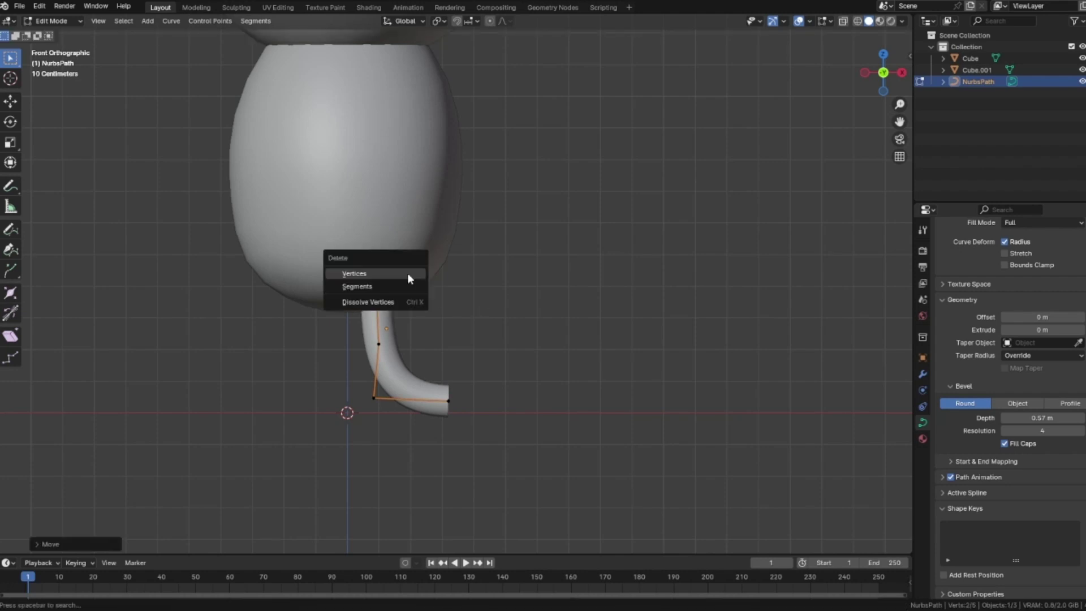
pyautogui.click(409, 275)
# - Move the leg's remaining top point slightly toward -X and extrude a new point straight up into the lower egg
pyautogui.click(378, 344)
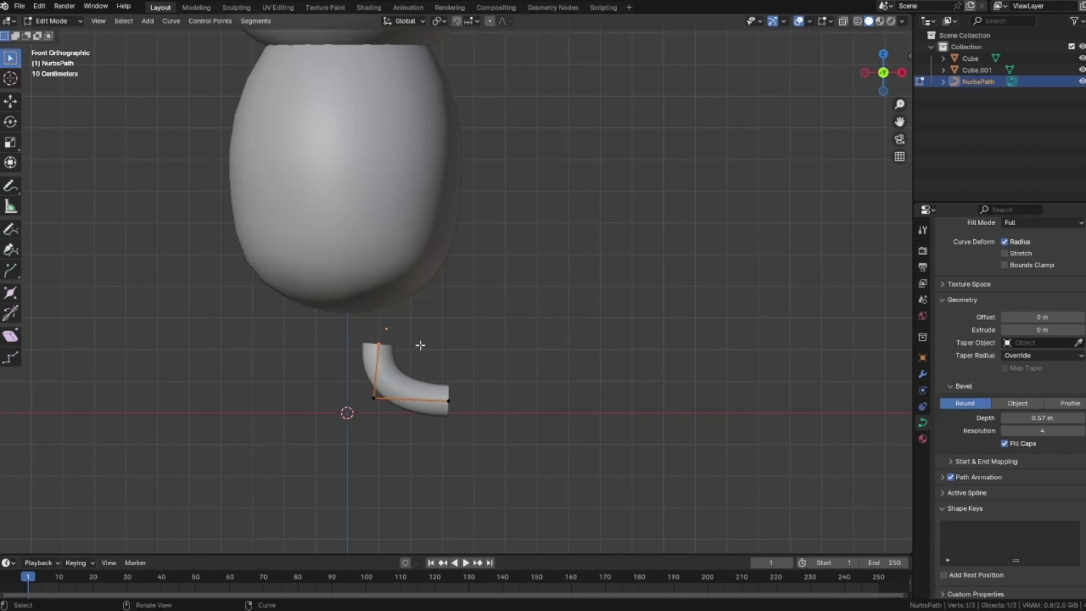
pyautogui.press('g')
pyautogui.click(414, 339)
pyautogui.press('e')
pyautogui.click(379, 282)
pyautogui.click(520, 372)
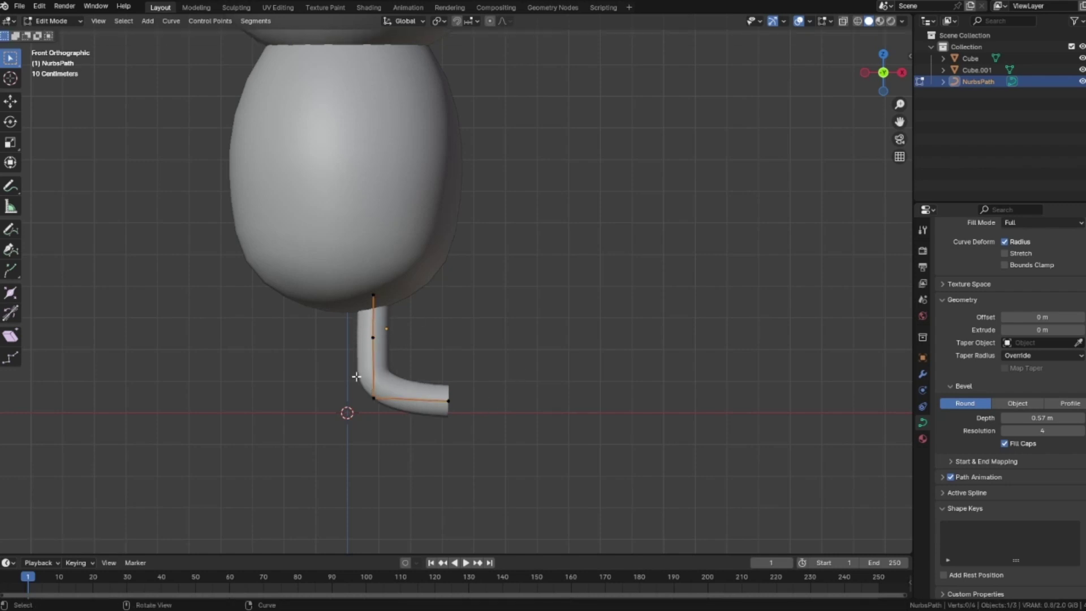
# - Soften the foot's bend by moving its corner point up and its tip inward, and set the bevel depth to 0.71 m
pyautogui.press('g')
pyautogui.click(406, 395)
pyautogui.moveTo(478, 384); pyautogui.dragTo(451, 403)
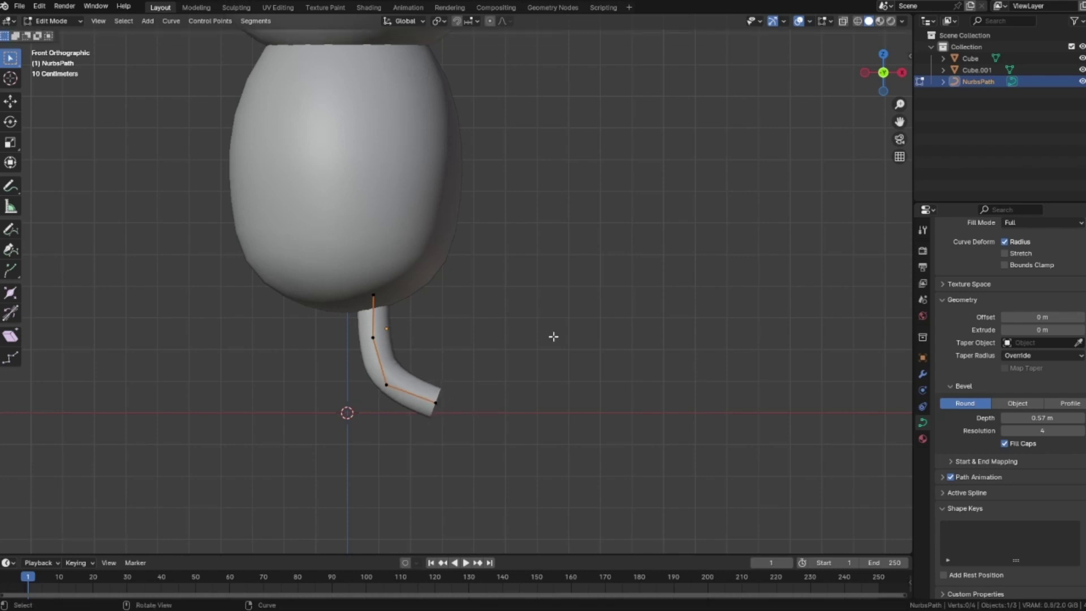
pyautogui.scroll(-3, 557, 351)
pyautogui.keyDown('shift'); pyautogui.moveTo(560, 366); pyautogui.dragTo(571, 336, button='middle'); pyautogui.keyUp('shift')
pyautogui.moveTo(1043, 417)
pyautogui.mouseDown()
pyautogui.moveTo(1072, 417)
pyautogui.moveTo(1026, 429)
pyautogui.mouseUp()
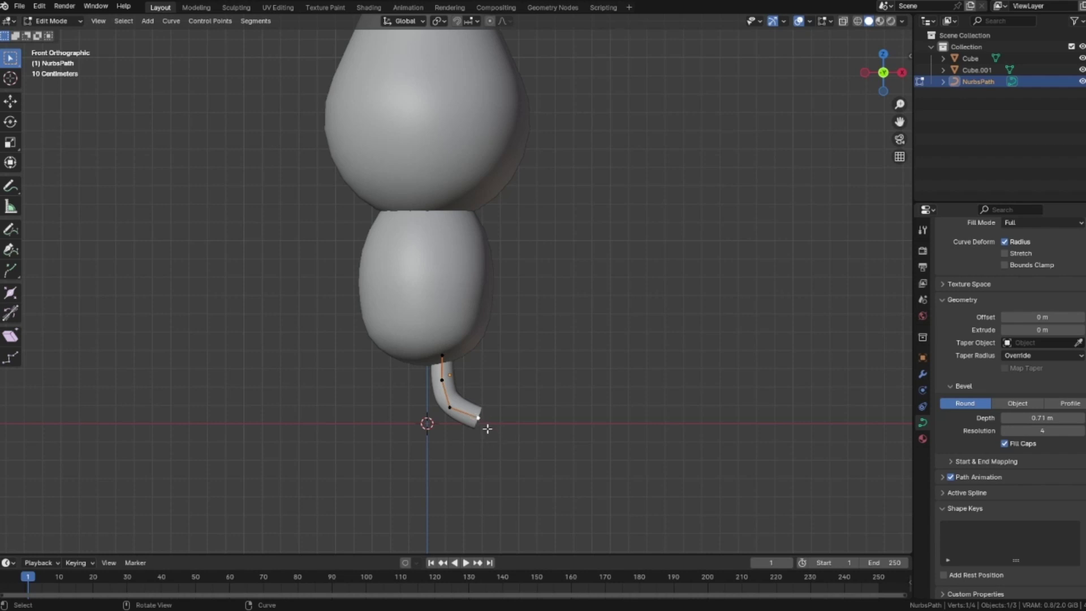
# - Extrude the foot's tip outward along +X and shrink the new end point with the Radius tool to about 0.34
pyautogui.click(12, 294)
pyautogui.moveTo(473, 412); pyautogui.dragTo(480, 411)
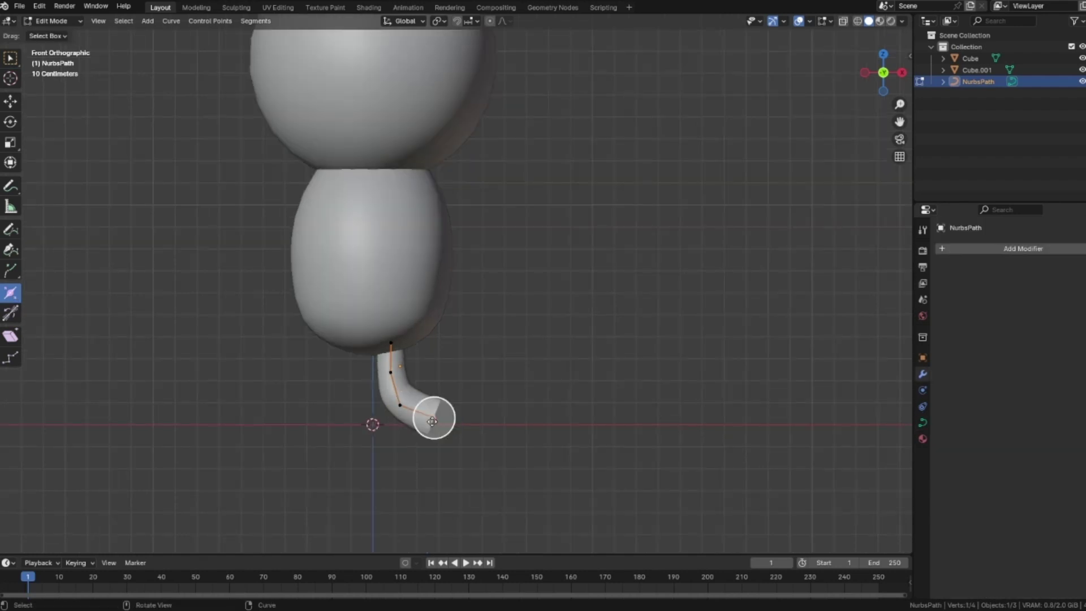
pyautogui.press('g')
pyautogui.click(456, 419)
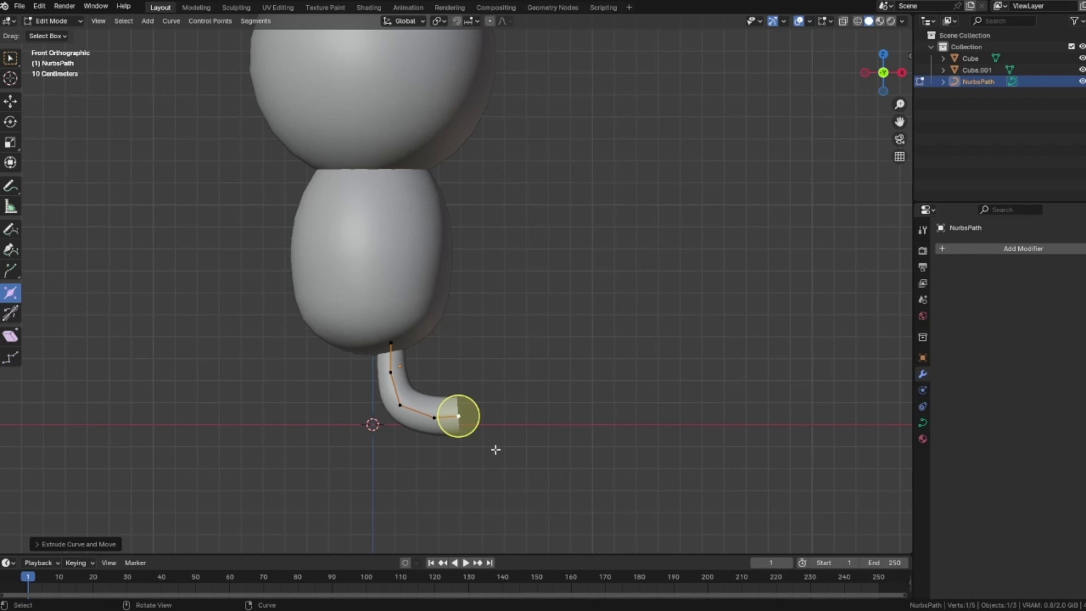
pyautogui.moveTo(472, 416); pyautogui.dragTo(469, 417)
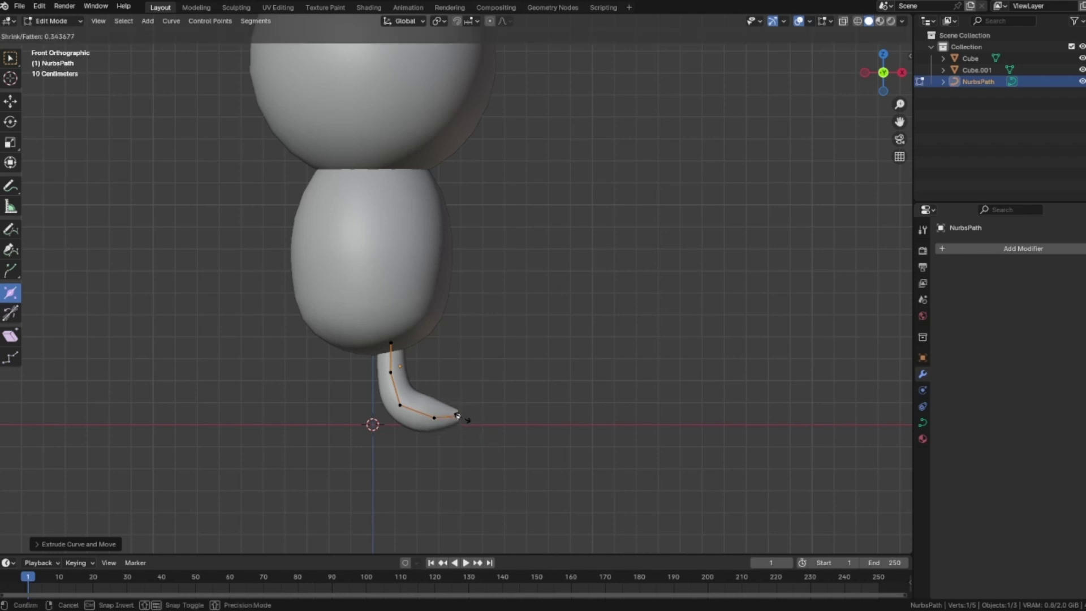
pyautogui.click(458, 416)
# - Raise the tapered tip point so the foot curls upward, and deselect it
pyautogui.moveTo(464, 416); pyautogui.dragTo(464, 403)
pyautogui.click(465, 403)
pyautogui.click(576, 371)
pyautogui.scroll(-4, 548, 381)
pyautogui.scroll(3, 555, 396)
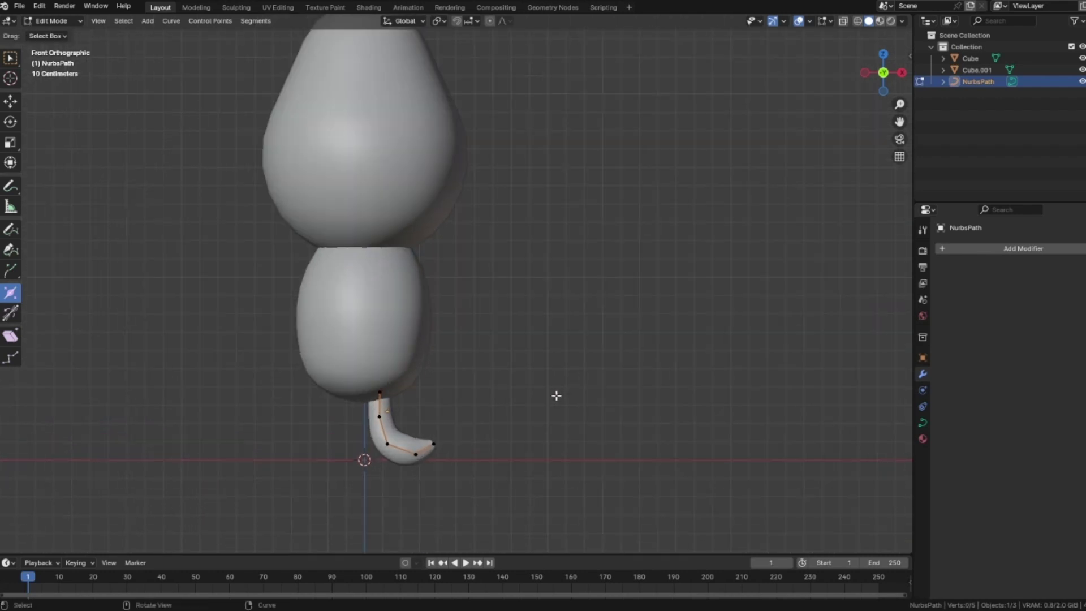
# - Move the leg curve's ankle point slightly toward -X to sharpen the bend, and deselect the leg
pyautogui.click(389, 444)
pyautogui.moveTo(389, 445); pyautogui.dragTo(384, 448)
pyautogui.press('Tab')
pyautogui.click(532, 443)
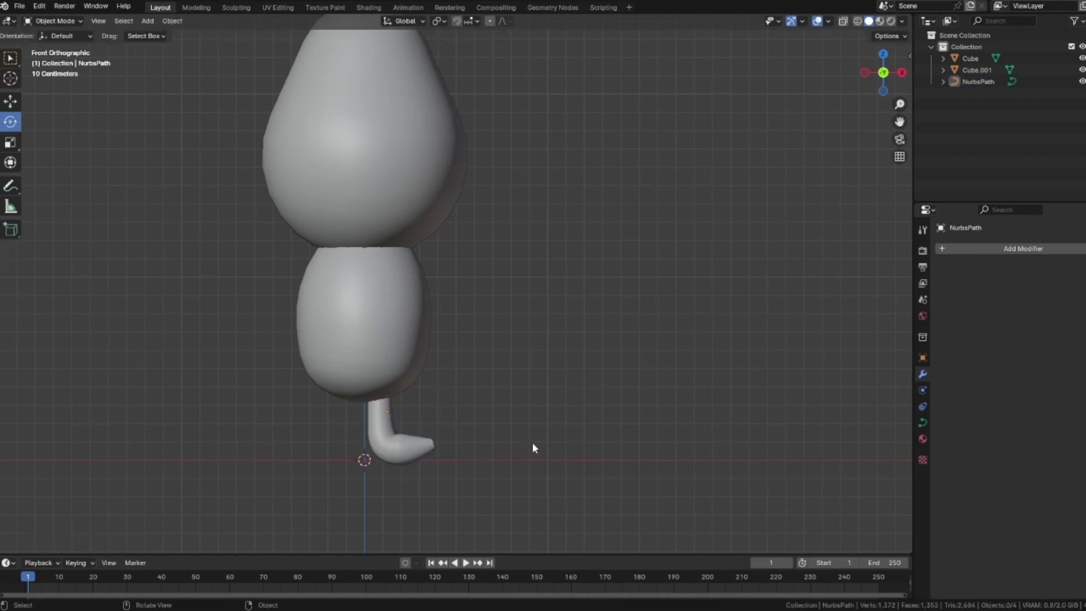
# - Rotate the whole leg slightly about the Y axis in the front view
pyautogui.scroll(-2, 526, 439)
pyautogui.click(447, 451)
pyautogui.moveTo(478, 430); pyautogui.dragTo(479, 435)
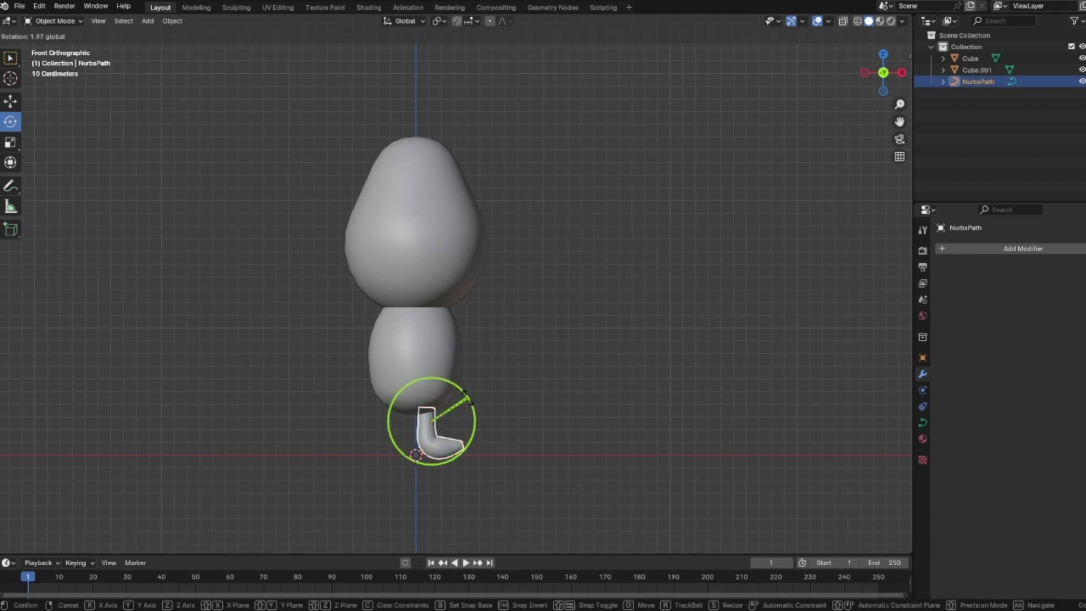
pyautogui.press('s')
pyautogui.click(571, 485)
pyautogui.click(567, 442)
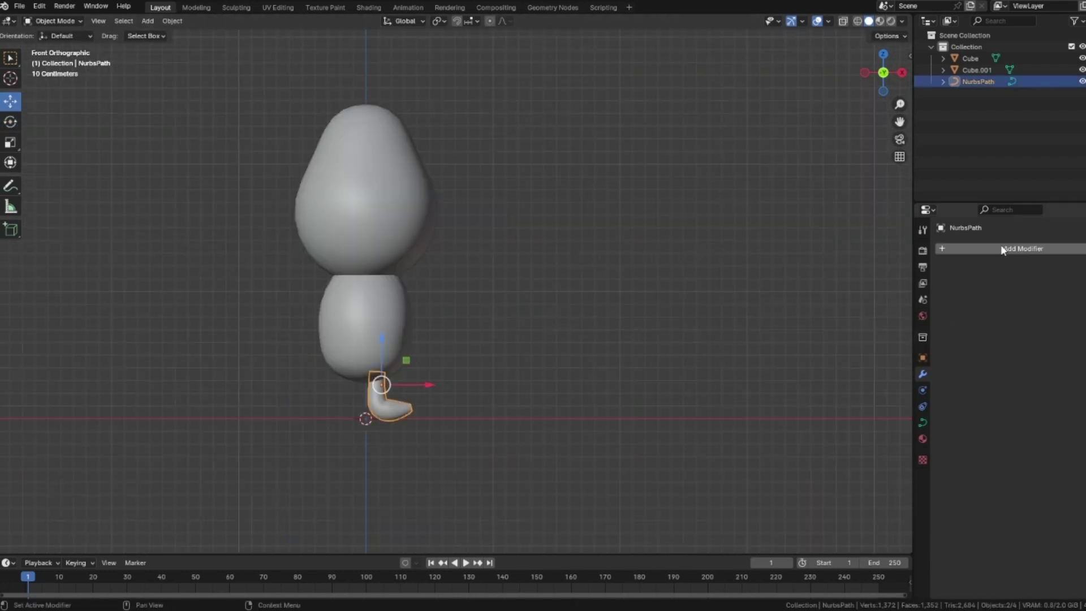
# - Add a Mirror modifier on the X axis to the leg, using the lower egg Cube.001 as the mirror object
pyautogui.click(1003, 249)
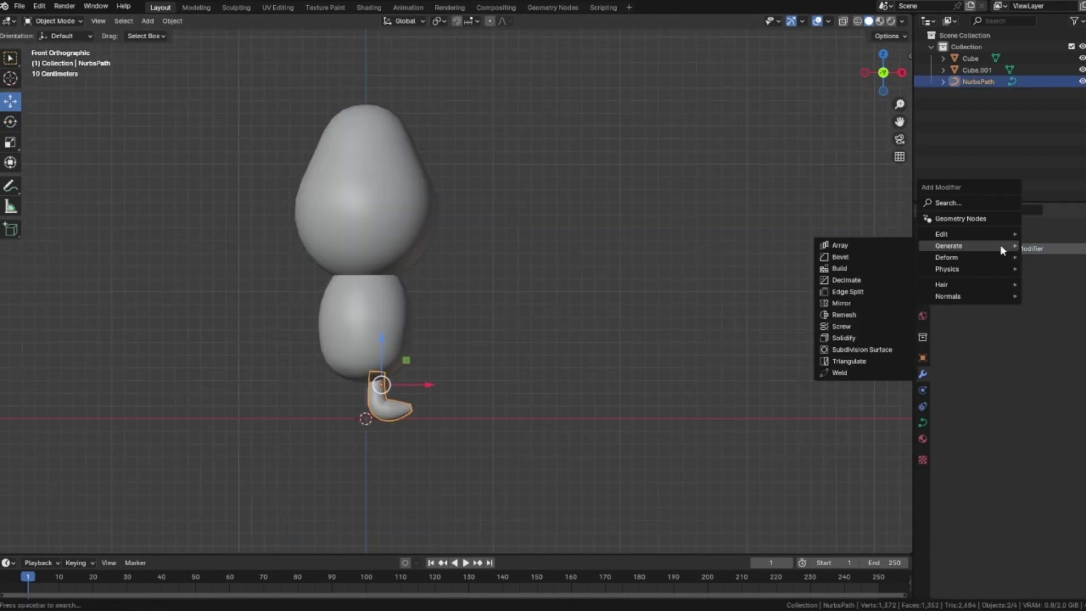
pyautogui.click(847, 311)
pyautogui.click(1078, 327)
pyautogui.click(399, 308)
pyautogui.click(667, 324)
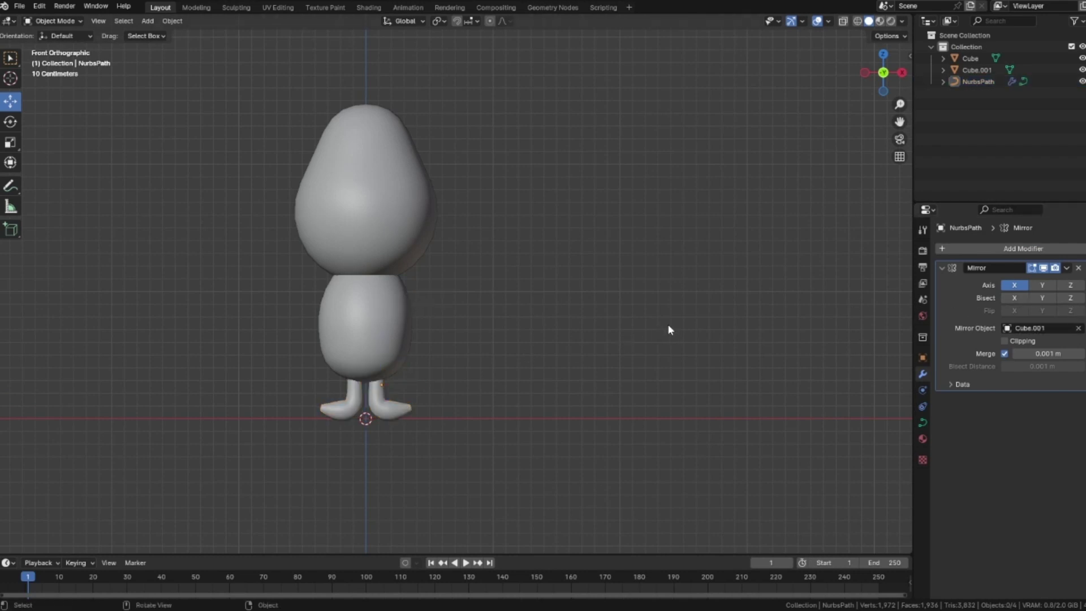
# - Add a path curve for the arm, scale it down and place it horizontally at the body's upper +X side
pyautogui.keyDown('shift'); pyautogui.moveTo(498, 362); pyautogui.dragTo(508, 359, button='middle'); pyautogui.keyUp('shift')
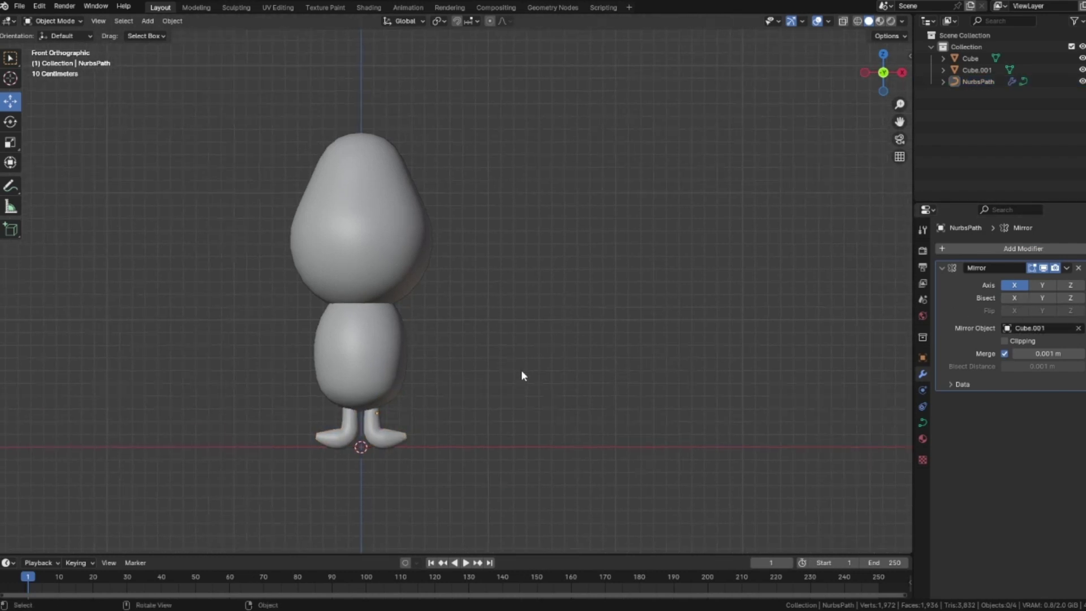
pyautogui.hotkey('shift', 'a')
pyautogui.moveTo(477, 302)
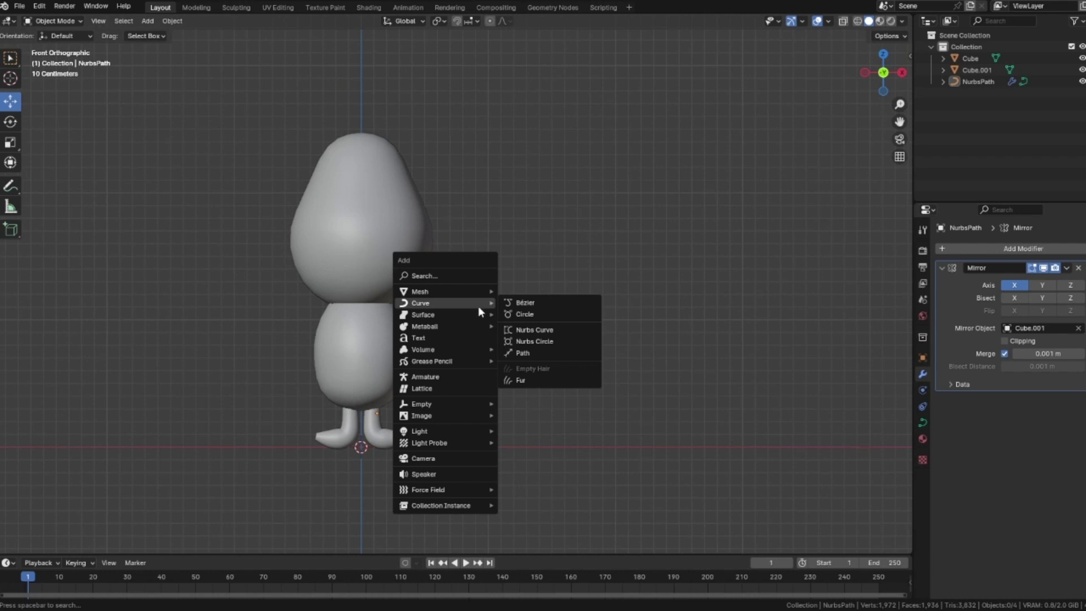
pyautogui.click(544, 351)
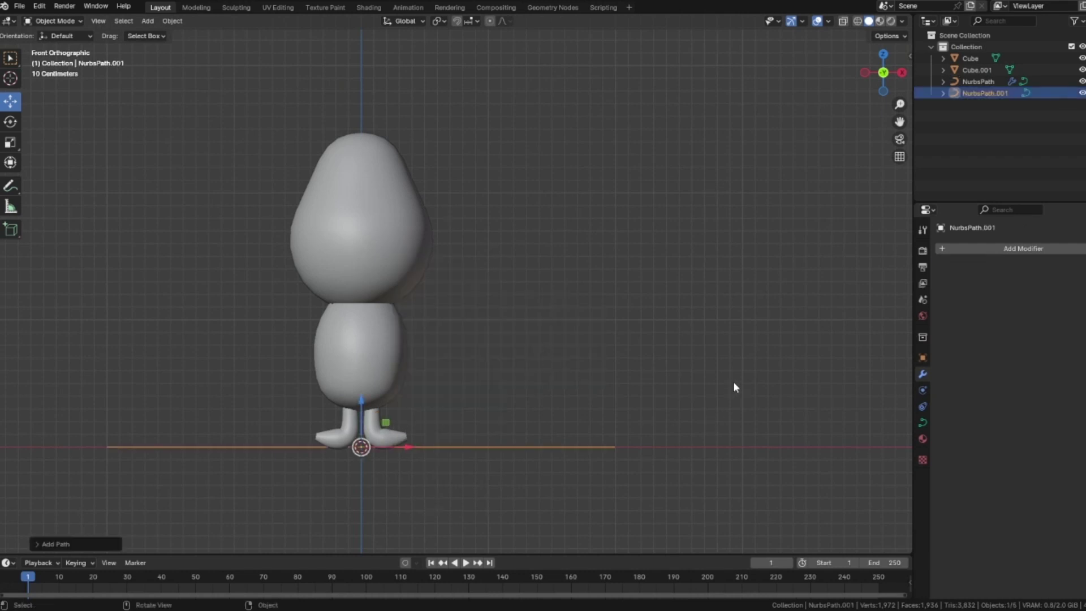
pyautogui.press('s')
pyautogui.click(419, 430)
pyautogui.press('g')
pyautogui.moveTo(503, 324); pyautogui.dragTo(469, 318)
pyautogui.click(574, 317)
# - Delete the arm path's inner end point
pyautogui.scroll(3, 516, 338)
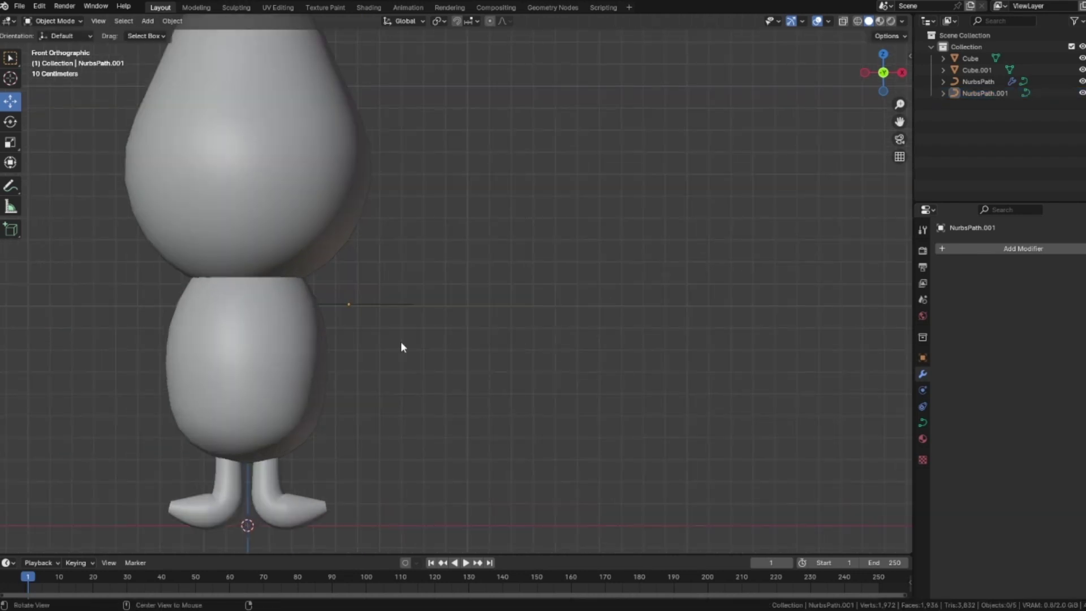
pyautogui.keyDown('ctrl'); pyautogui.hscroll(-2, 430, 328); pyautogui.keyUp('ctrl')
pyautogui.click(407, 305)
pyautogui.press('Tab')
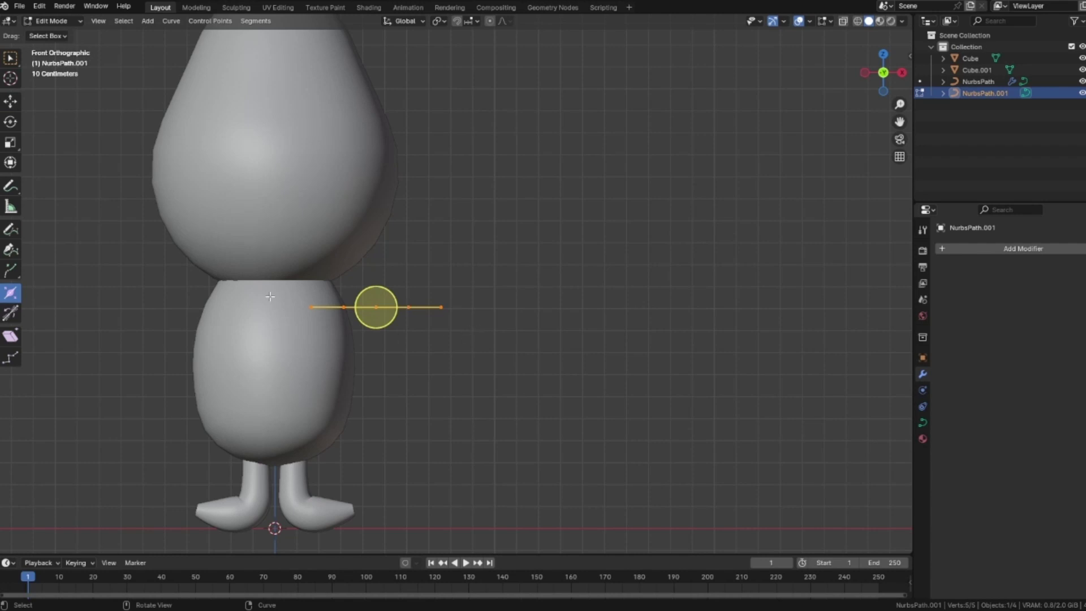
pyautogui.click(312, 307)
pyautogui.press('x')
pyautogui.click(322, 333)
# - Move the arm path's new inner end point into the body and lower the second point slightly
pyautogui.press('b')
pyautogui.moveTo(343, 315); pyautogui.dragTo(383, 319)
pyautogui.press('g')
pyautogui.click(335, 320)
pyautogui.press('b')
pyautogui.press('g')
pyautogui.click(378, 315)
# - Lower the arm path's third point and raise its outer end point so the arm curves upward
pyautogui.click(408, 306)
pyautogui.press('g')
pyautogui.click(412, 317)
pyautogui.click(441, 307)
pyautogui.press('g')
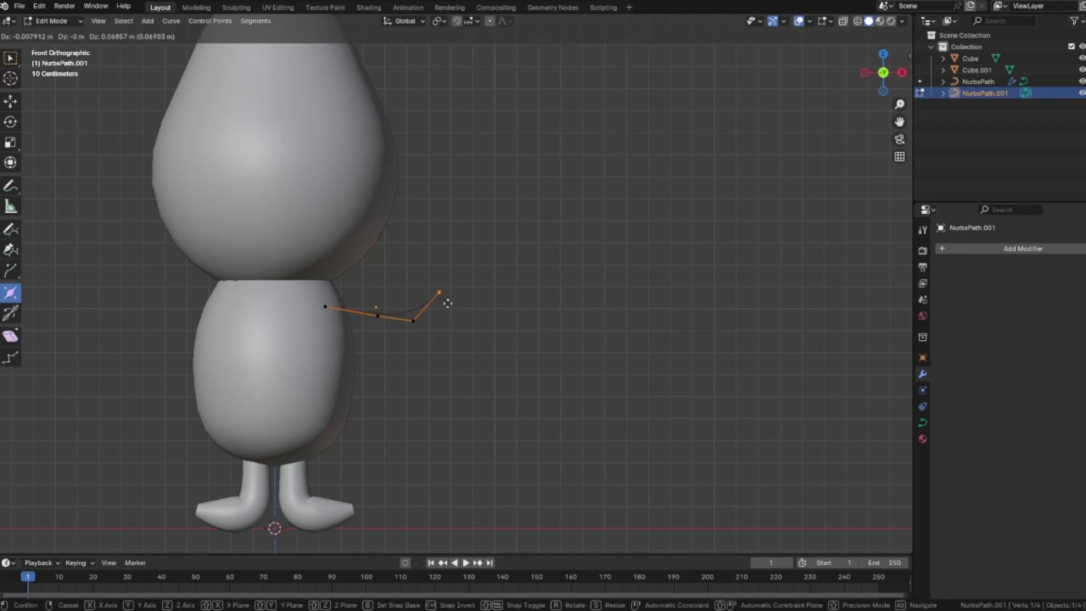
pyautogui.click(448, 303)
# - Shift the arm path's two middle points toward the body and lower the second one to deepen the curve
pyautogui.press('g')
pyautogui.moveTo(372, 310); pyautogui.dragTo(418, 343)
pyautogui.click(386, 350)
pyautogui.press('g')
pyautogui.click(411, 342)
pyautogui.click(493, 329)
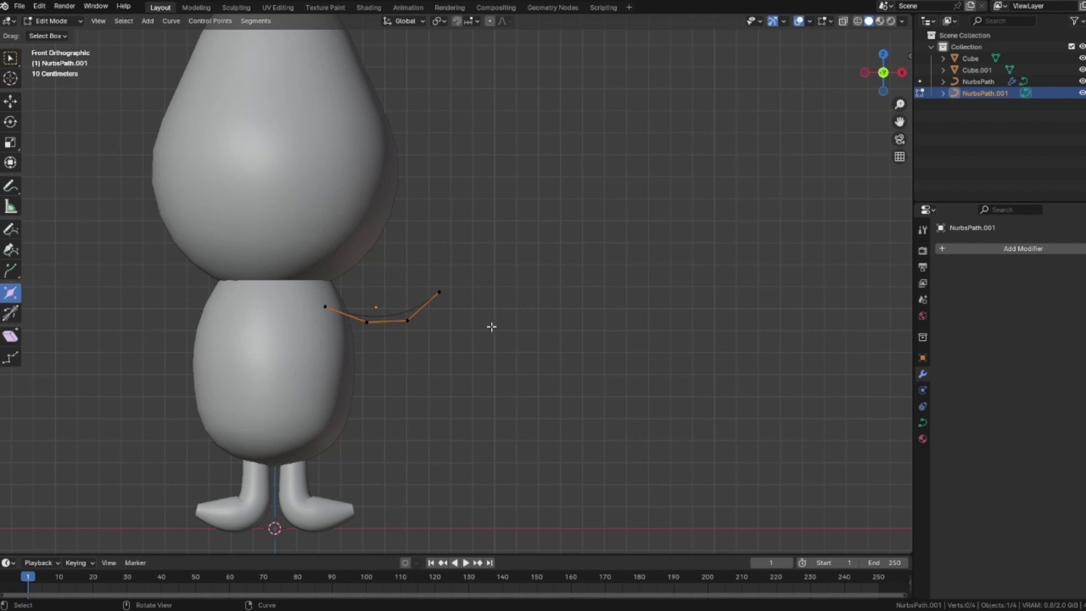
# - Tilt the arm curve slightly upward about the Y axis and shift it toward the body
pyautogui.press('Tab')
pyautogui.click(490, 325)
pyautogui.click(418, 305)
pyautogui.click(10, 122)
pyautogui.moveTo(400, 297); pyautogui.dragTo(435, 284)
pyautogui.click(524, 321)
pyautogui.click(386, 311)
pyautogui.click(535, 326)
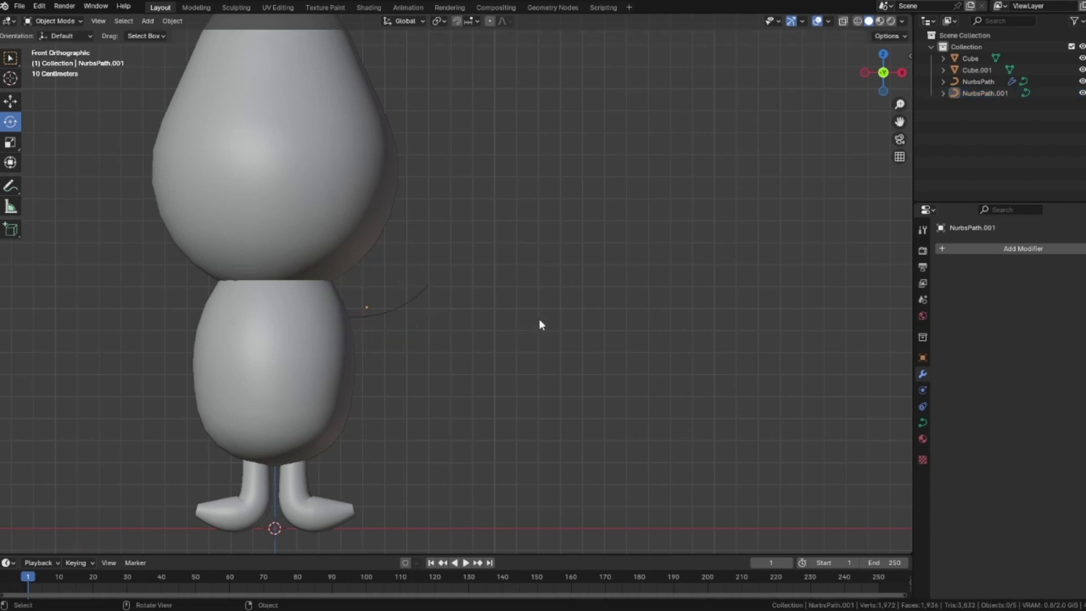
# - Give the arm curve a round bevel with a depth of 0.37 m and filled caps
pyautogui.click(404, 306)
pyautogui.click(923, 422)
pyautogui.scroll(-3, 1003, 359)
pyautogui.moveTo(1040, 414); pyautogui.dragTo(1084, 414)
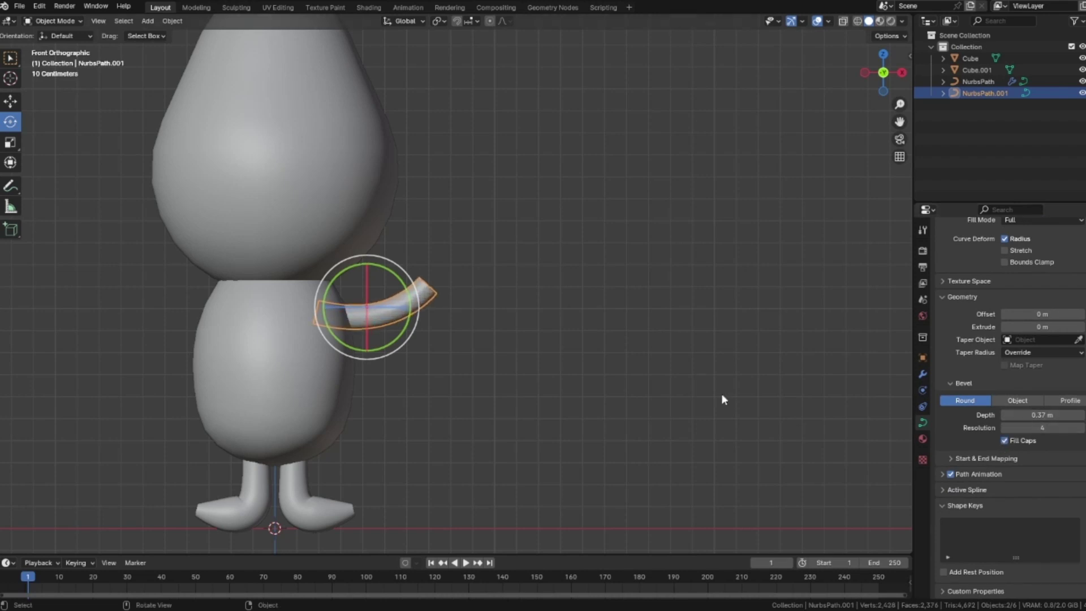
# - Taper the arm's outer end by shrinking its tip point's radius, and adjust the radius of the point before it
pyautogui.press('Tab')
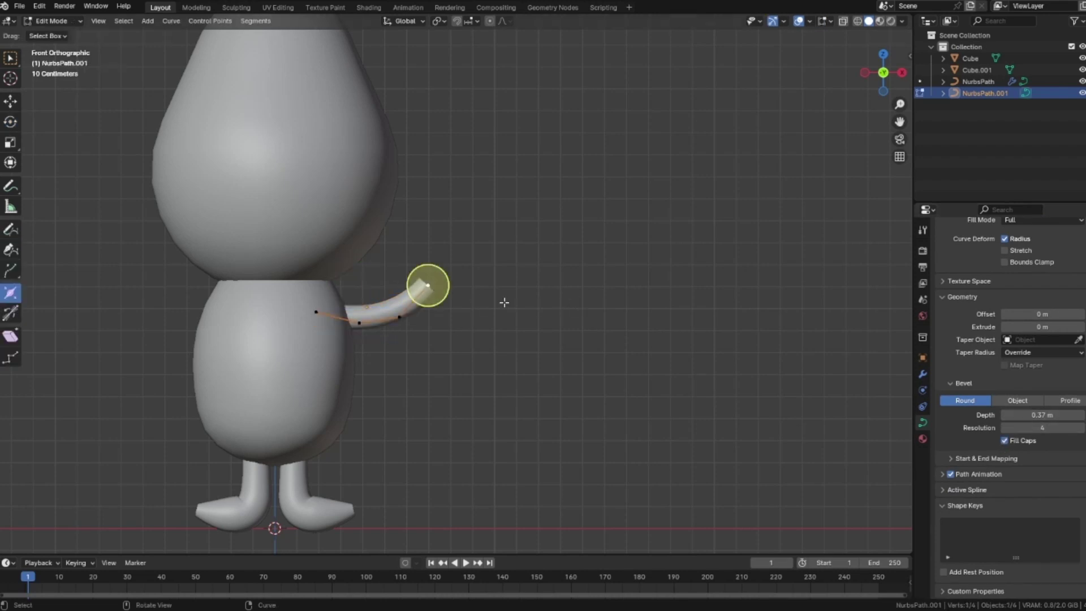
pyautogui.moveTo(445, 290); pyautogui.dragTo(432, 286)
pyautogui.click(399, 317)
pyautogui.moveTo(408, 320); pyautogui.dragTo(407, 321)
pyautogui.click(493, 293)
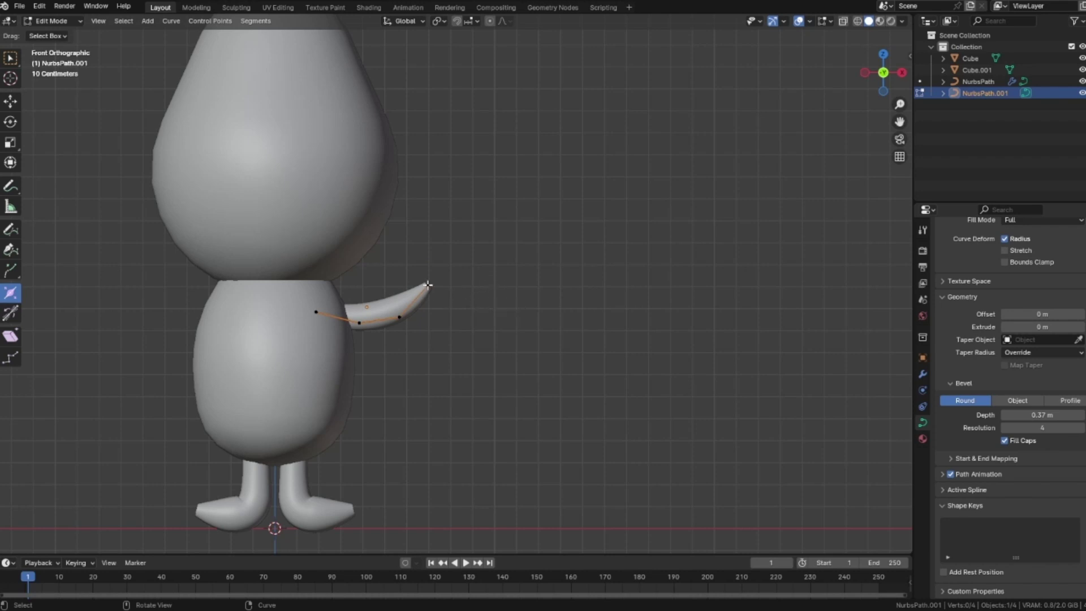
pyautogui.moveTo(428, 285); pyautogui.dragTo(442, 295)
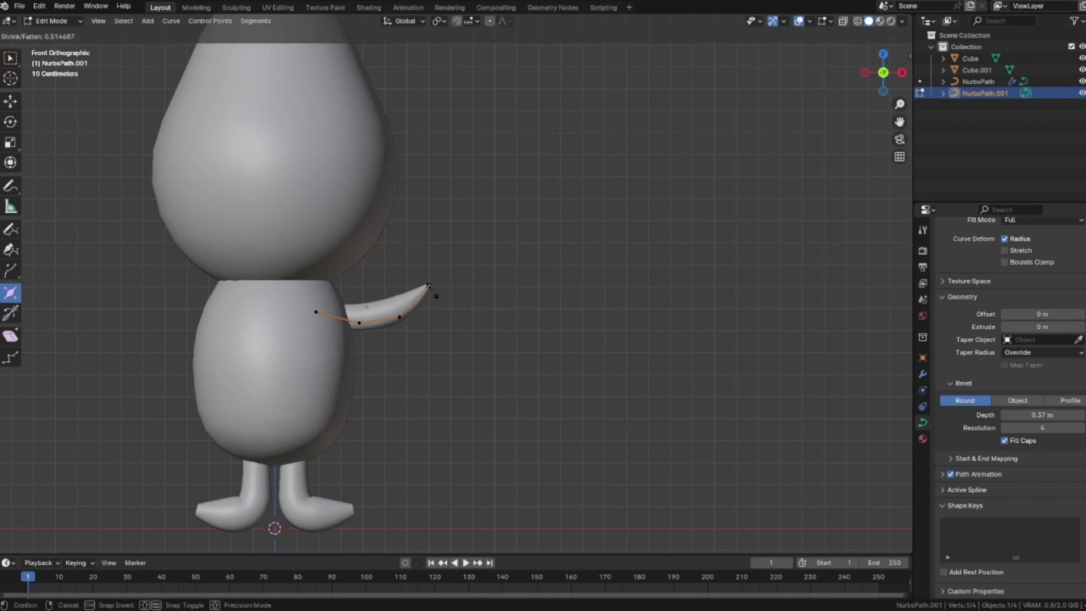
pyautogui.moveTo(433, 295); pyautogui.dragTo(434, 296)
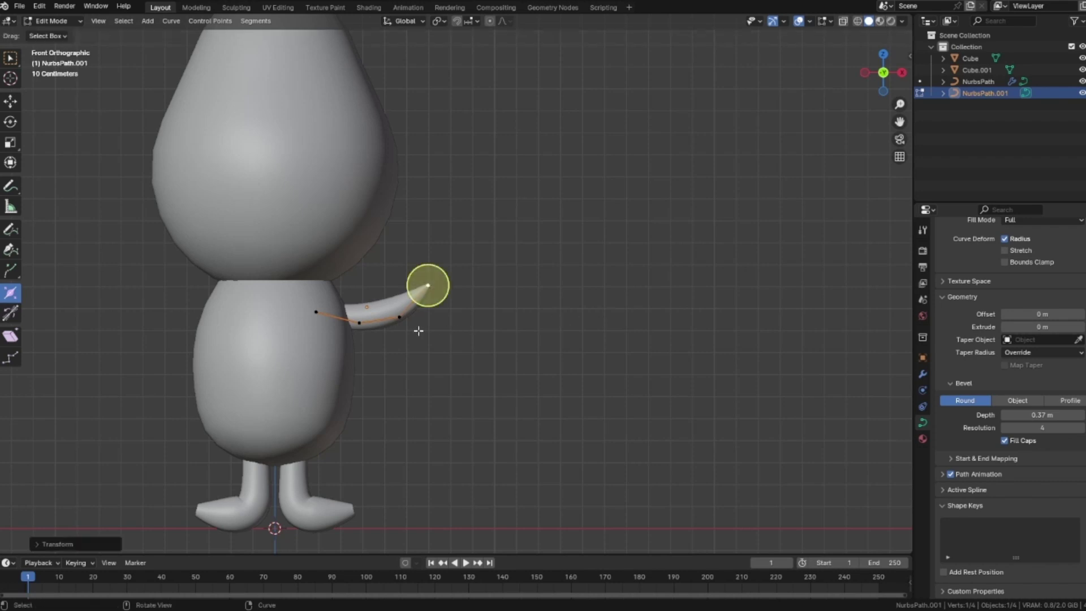
# - Subdivide the arm curve between its tip and the neighbouring point
pyautogui.keyDown('shift'); pyautogui.click(401, 320); pyautogui.keyUp('shift')
pyautogui.rightClick(404, 318)
pyautogui.click(405, 293)
pyautogui.click(520, 332)
# - Enlarge the radius of the arm's new point and move it close to the tip to form a rounded hand
pyautogui.click(418, 306)
pyautogui.moveTo(415, 314); pyautogui.dragTo(431, 320)
pyautogui.press('g')
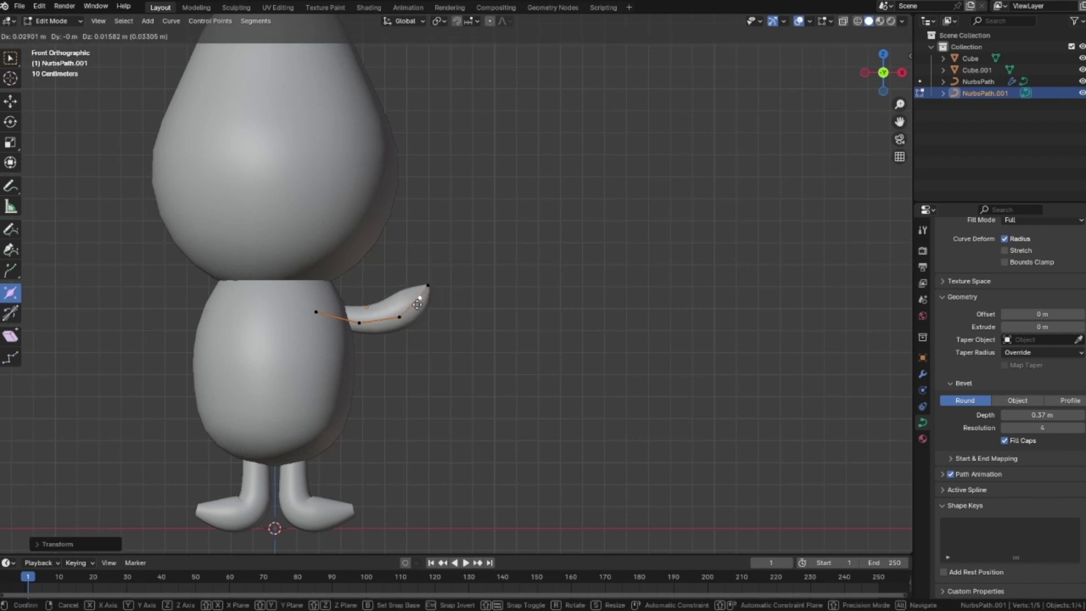
pyautogui.click(423, 296)
pyautogui.click(544, 311)
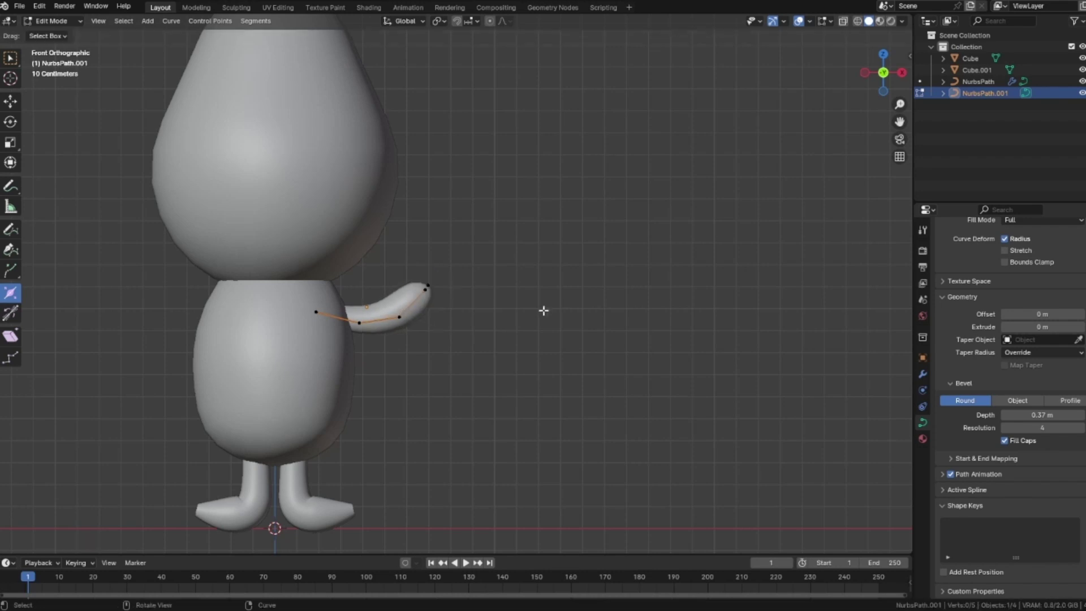
pyautogui.press('Tab')
# - Add a Mirror modifier on the X axis to the arm, using the lower egg Cube.001 as the mirror object
pyautogui.scroll(-3, 543, 310)
pyautogui.moveTo(543, 310); pyautogui.dragTo(564, 320, button='middle')
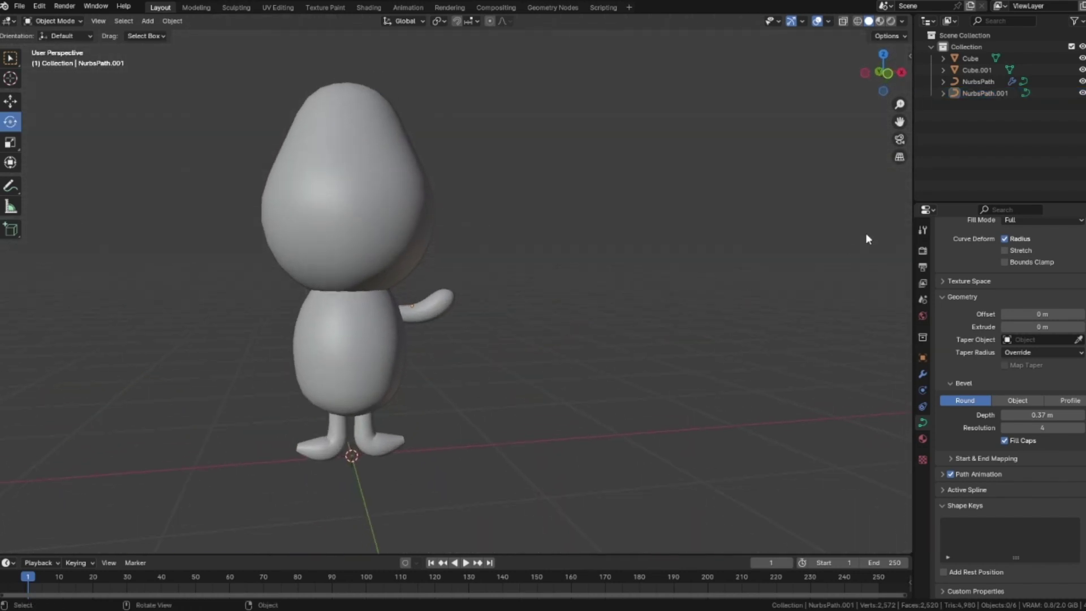
pyautogui.click(887, 74)
pyautogui.click(434, 315)
pyautogui.click(556, 388)
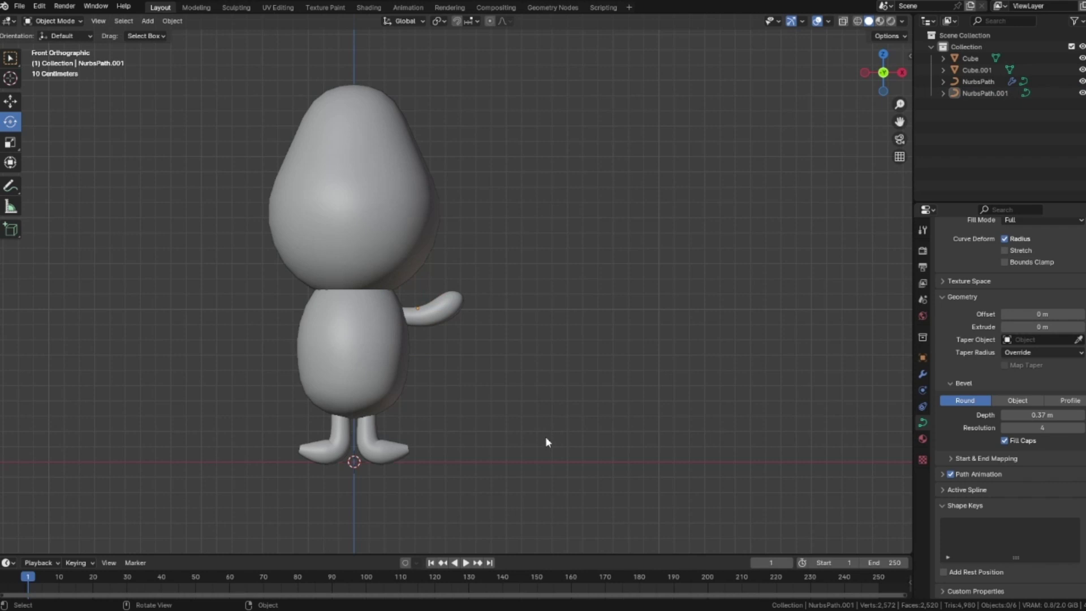
pyautogui.click(445, 318)
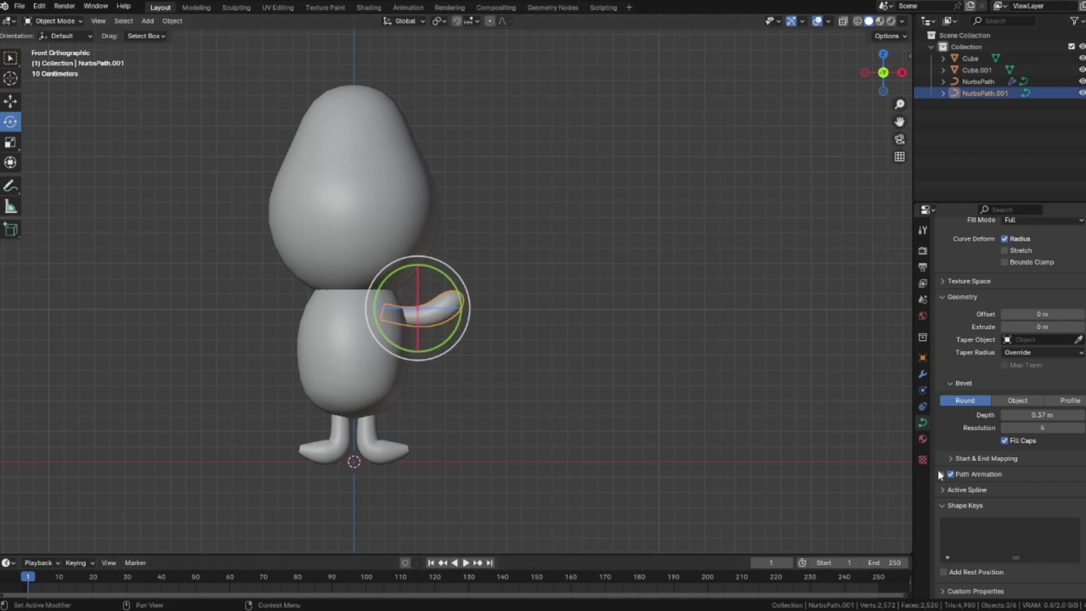
pyautogui.click(924, 373)
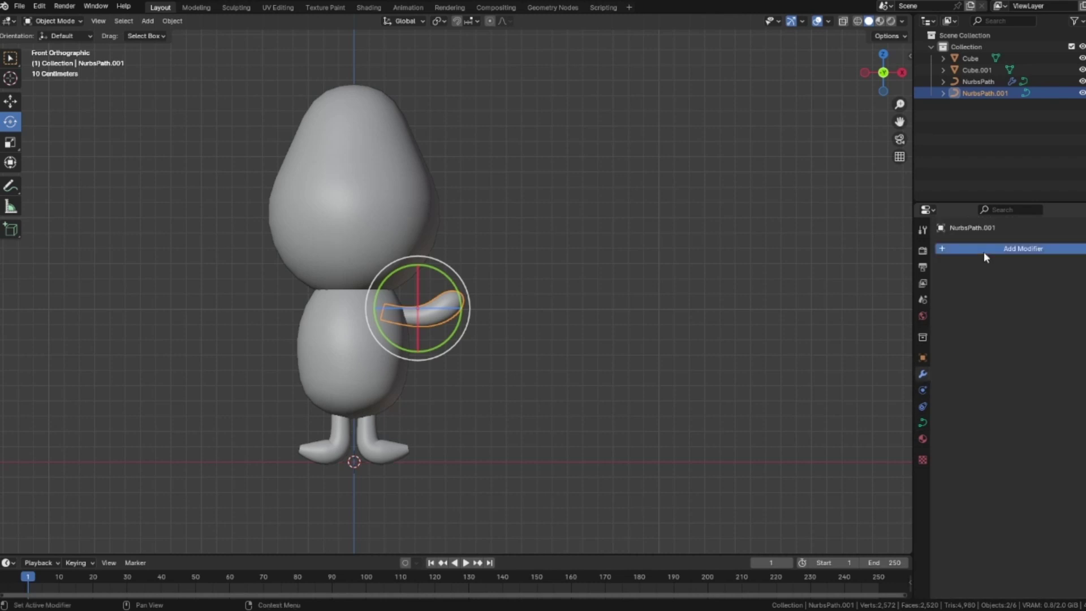
pyautogui.click(983, 253)
pyautogui.moveTo(980, 253)
pyautogui.click(835, 310)
pyautogui.click(1078, 329)
pyautogui.click(361, 302)
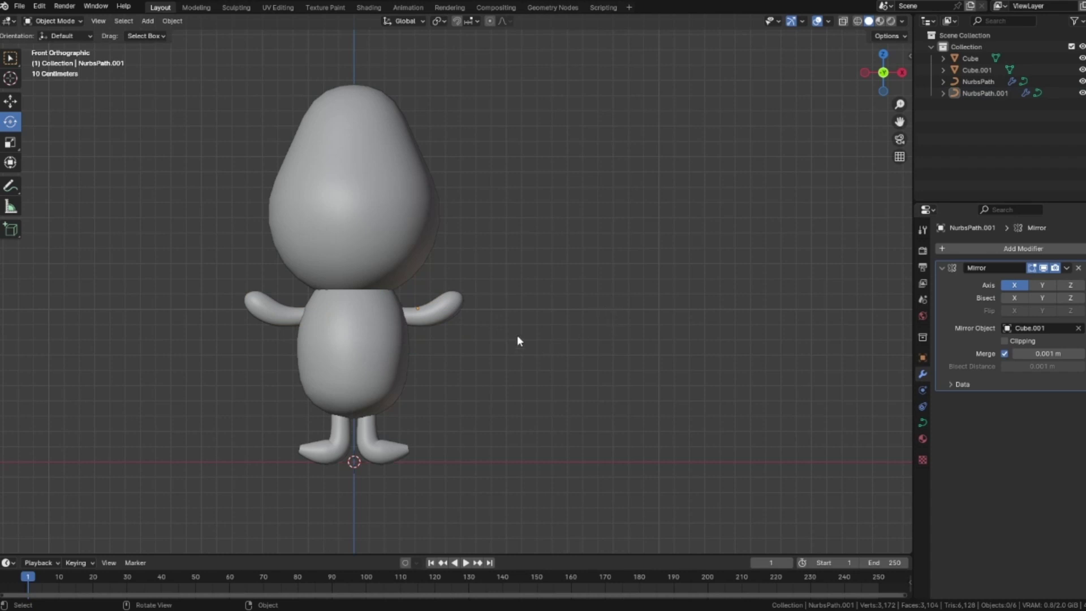
# - Slightly enlarge the radius of the arm curve's point beside the body, and deselect the arm
pyautogui.click(415, 311)
pyautogui.press('Tab')
pyautogui.scroll(2, 533, 308)
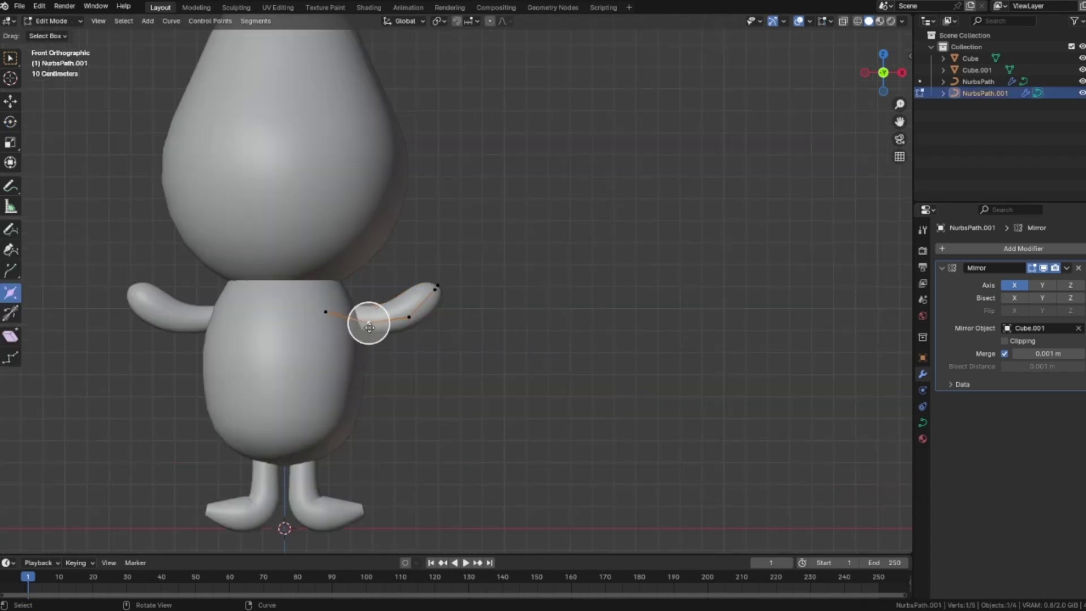
pyautogui.click(539, 334)
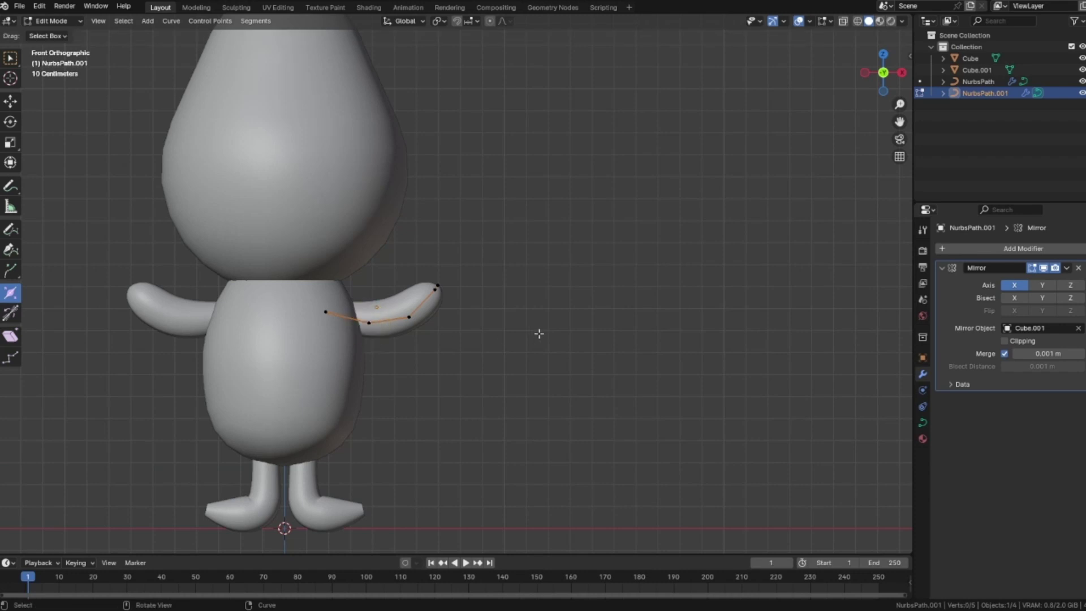
pyautogui.press('Tab')
pyautogui.click(539, 333)
# - In the right view, turn on proportional editing and move the lower egg's front-side vertices slightly inward
pyautogui.scroll(-4, 539, 334)
pyautogui.moveTo(549, 366); pyautogui.dragTo(650, 362, button='middle')
pyautogui.click(651, 362)
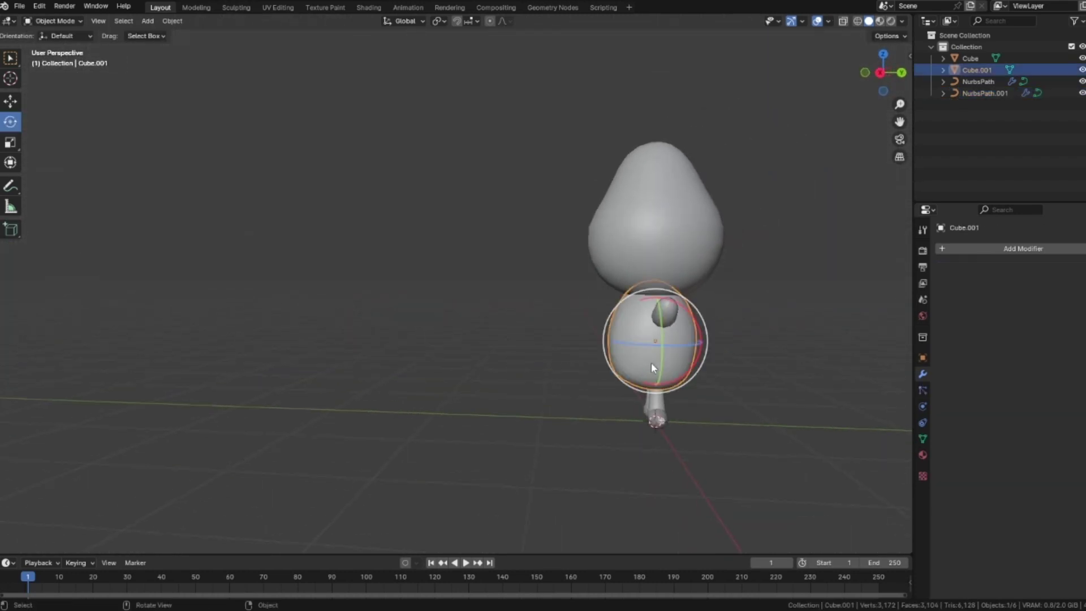
pyautogui.click(882, 74)
pyautogui.keyDown('shift'); pyautogui.moveTo(784, 347); pyautogui.dragTo(590, 304, button='middle'); pyautogui.keyUp('shift')
pyautogui.press('Tab')
pyautogui.scroll(2, 573, 358)
pyautogui.moveTo(342, 236); pyautogui.dragTo(387, 328)
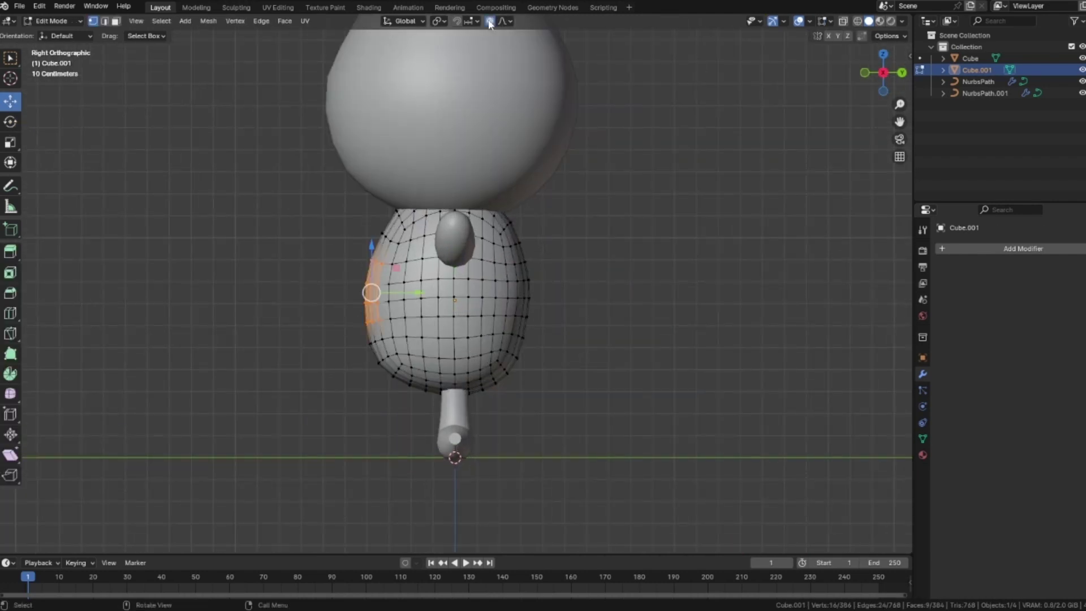
pyautogui.press('g')
pyautogui.click(458, 314)
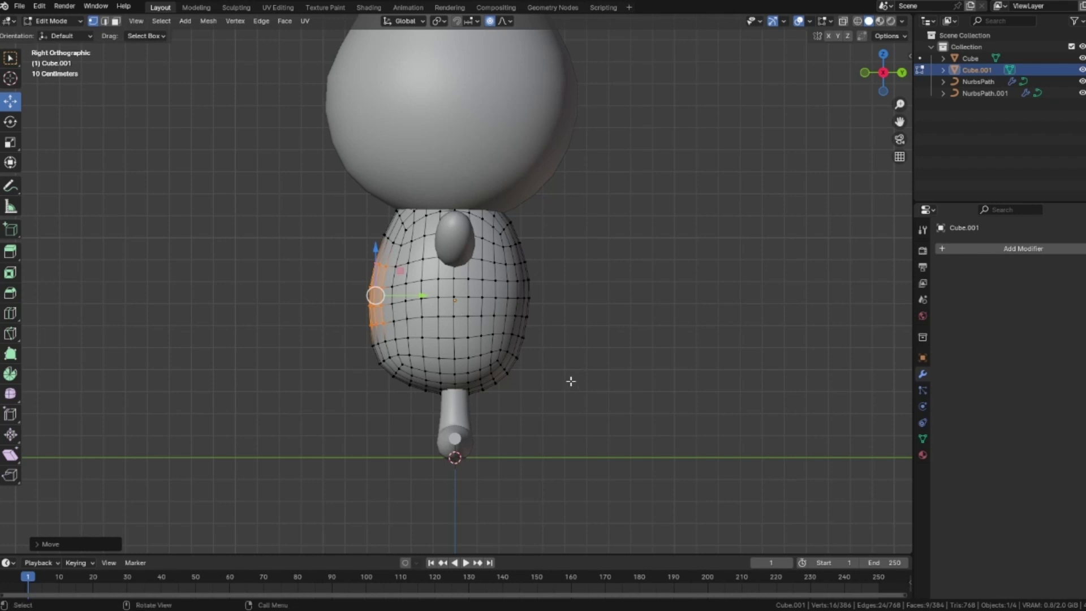
# - Move the lower egg's back-side vertices and its lower back corner slightly inward with proportional editing
pyautogui.click(657, 317)
pyautogui.moveTo(573, 252); pyautogui.dragTo(512, 317)
pyautogui.press('g')
pyautogui.click(623, 321)
pyautogui.moveTo(590, 346); pyautogui.dragTo(483, 395)
pyautogui.press('g')
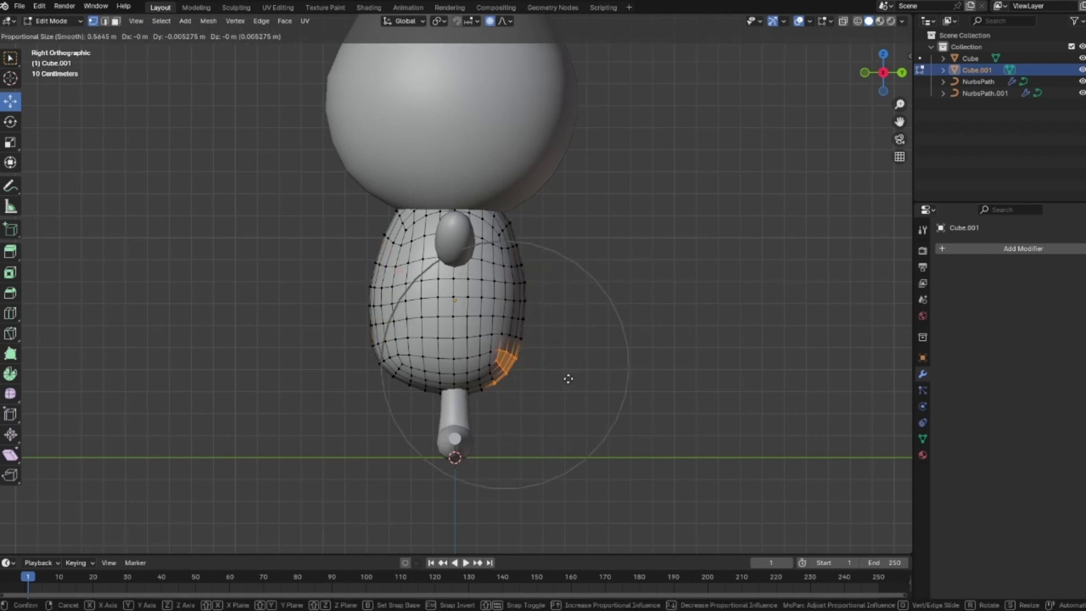
pyautogui.click(568, 378)
# - Nudge the vertex at the lower egg's lower front corner with a resized proportional area, and finish mesh editing
pyautogui.click(394, 372)
pyautogui.press('g')
pyautogui.scroll(5, 414, 365)
pyautogui.click(413, 365)
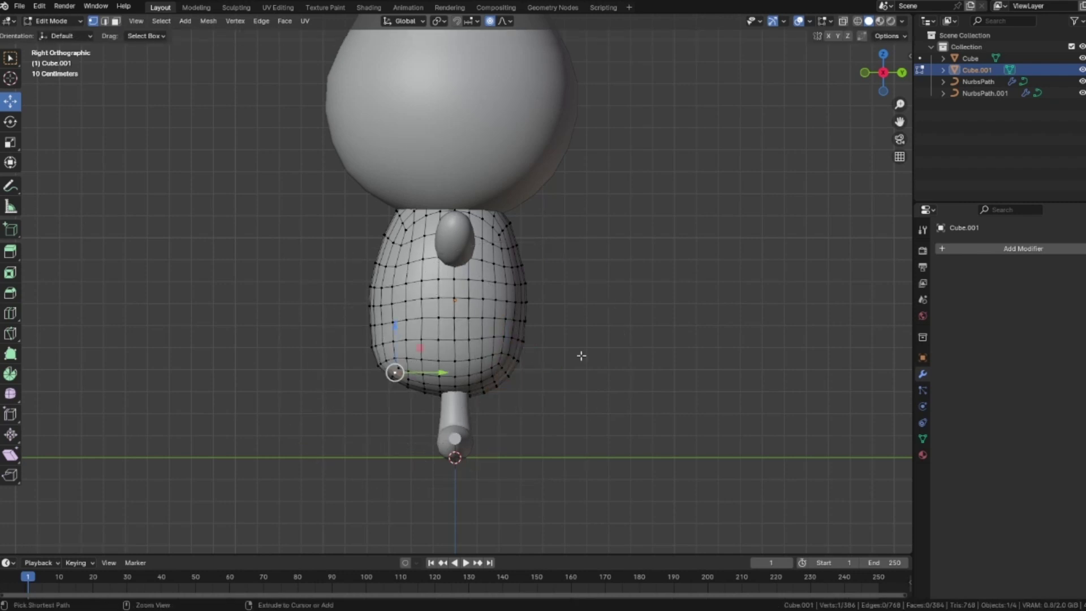
pyautogui.press('Tab')
# - In the front view, shrink the radius of the foot curve's tip point until the foot ends in a sharp point
pyautogui.scroll(-4, 582, 357)
pyautogui.moveTo(582, 356); pyautogui.dragTo(714, 355, button='middle')
pyautogui.scroll(1, 714, 355)
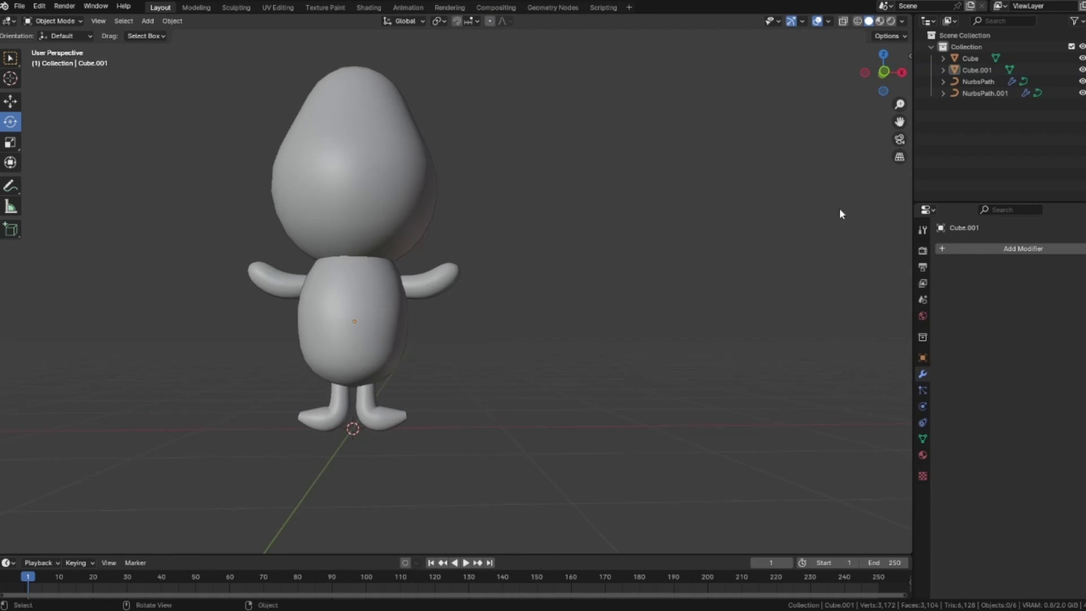
pyautogui.click(885, 72)
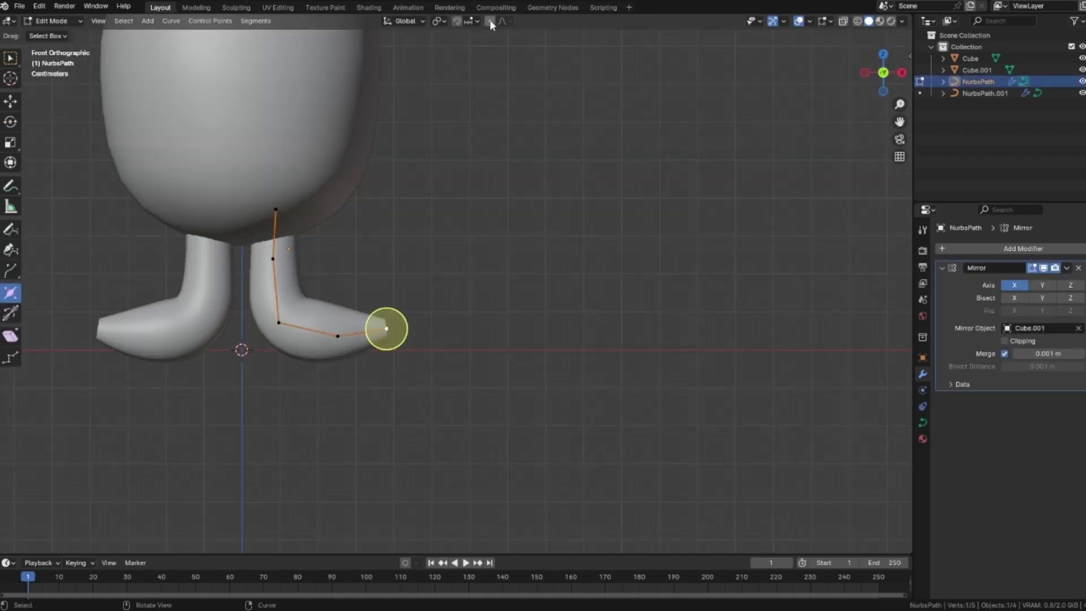
pyautogui.moveTo(398, 334); pyautogui.dragTo(387, 328)
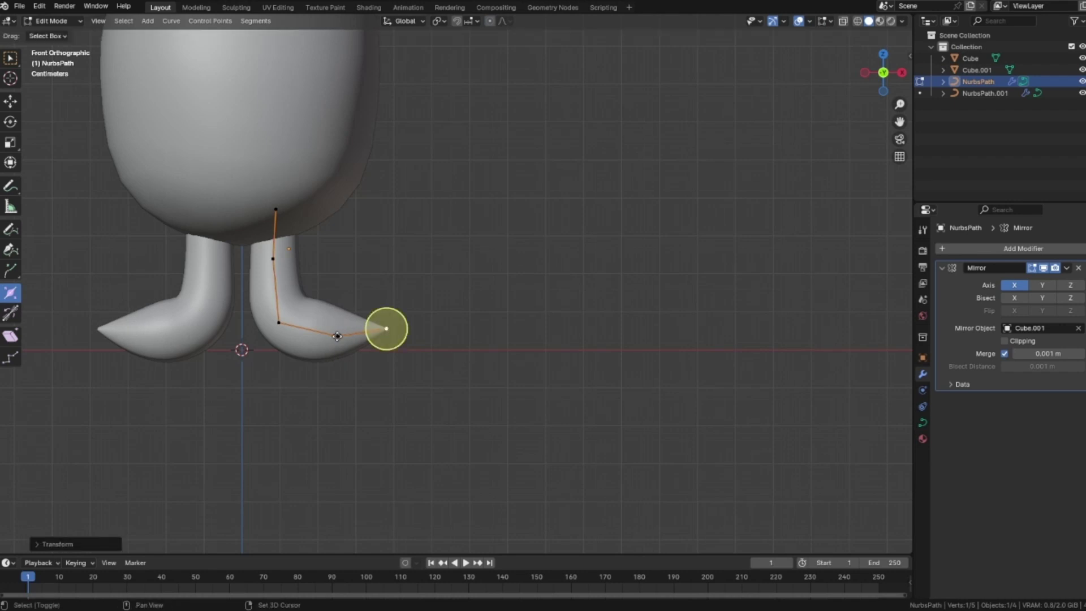
# - Subdivide the foot curve's last segment, then adjust the new point's radius and move it toward the tip to round the foot
pyautogui.click(337, 336)
pyautogui.rightClick(349, 293)
pyautogui.click(350, 293)
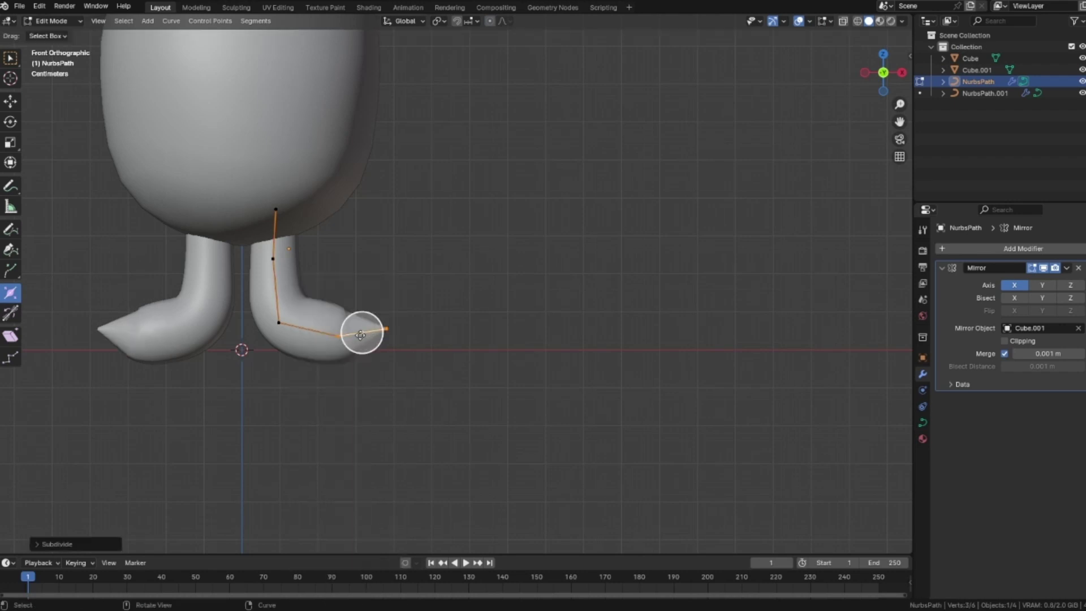
pyautogui.hotkey('alt', 's')
pyautogui.click(371, 339)
pyautogui.press('g')
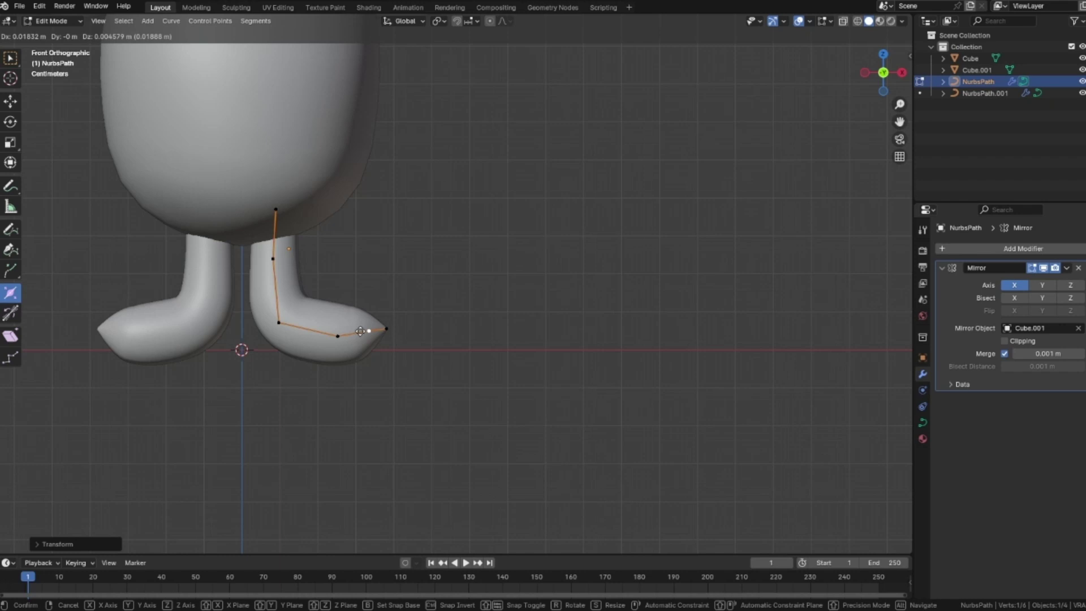
pyautogui.click(375, 328)
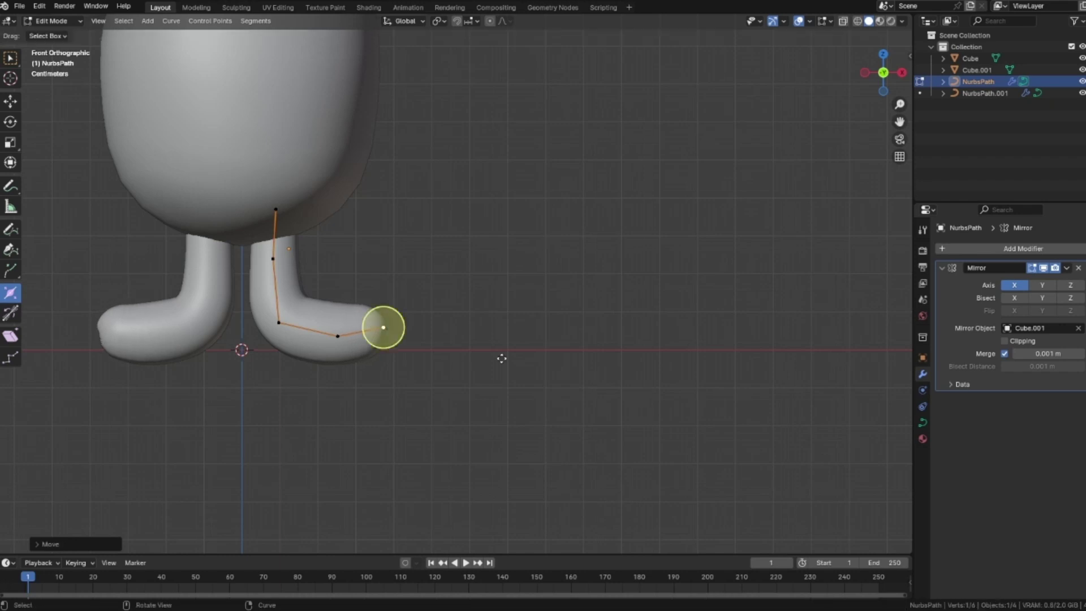
# - Adjust the radius of the foot curve's tip, middle and heel points for a fuller, rounded foot, and finish curve editing
pyautogui.click(502, 358)
pyautogui.moveTo(513, 326); pyautogui.dragTo(356, 320, button='middle')
pyautogui.click(353, 309)
pyautogui.hotkey('alt', 's')
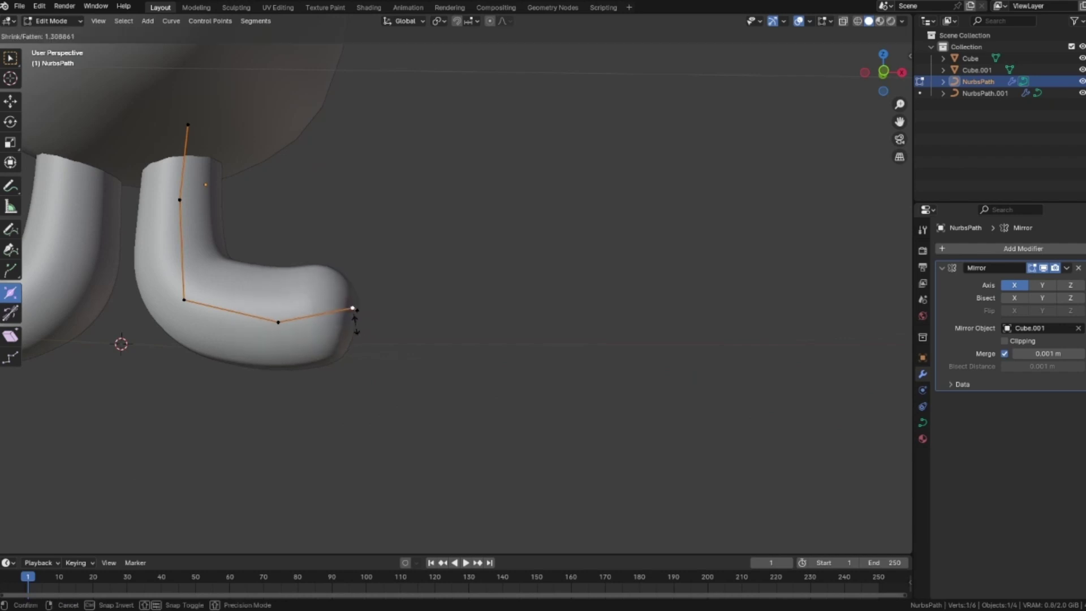
pyautogui.moveTo(355, 321); pyautogui.dragTo(296, 329)
pyautogui.click(279, 323)
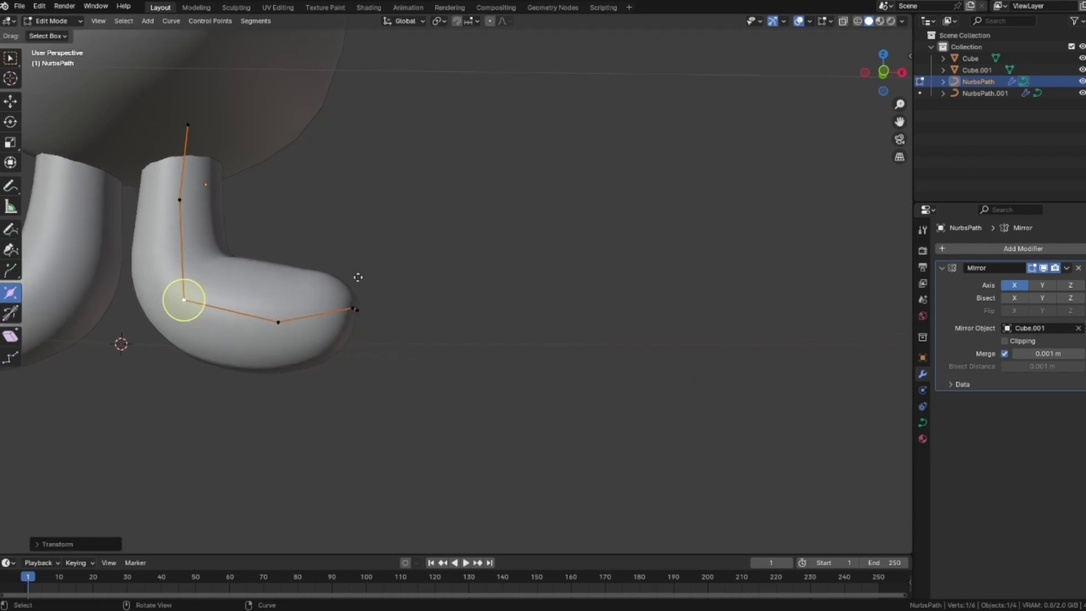
pyautogui.press('Tab')
# - Show the whole character in the front view and select the egg-shaped head
pyautogui.moveTo(426, 268); pyautogui.dragTo(620, 408, button='middle')
pyautogui.scroll(-5, 680, 327)
pyautogui.click(883, 74)
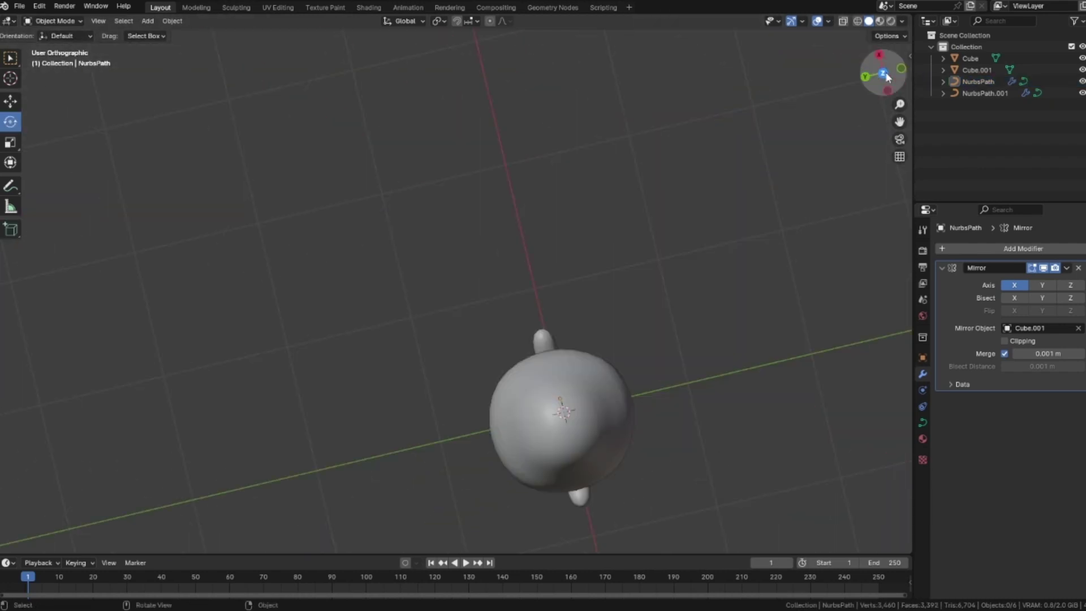
pyautogui.click(884, 94)
pyautogui.keyDown('shift'); pyautogui.moveTo(490, 134); pyautogui.dragTo(453, 266, button='middle'); pyautogui.keyUp('shift')
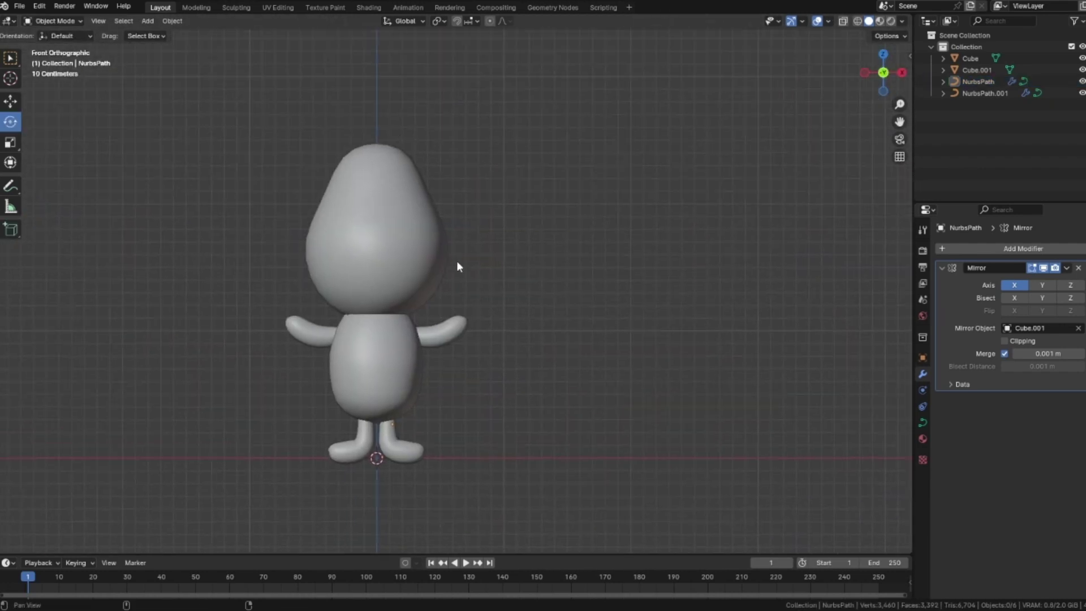
pyautogui.click(396, 232)
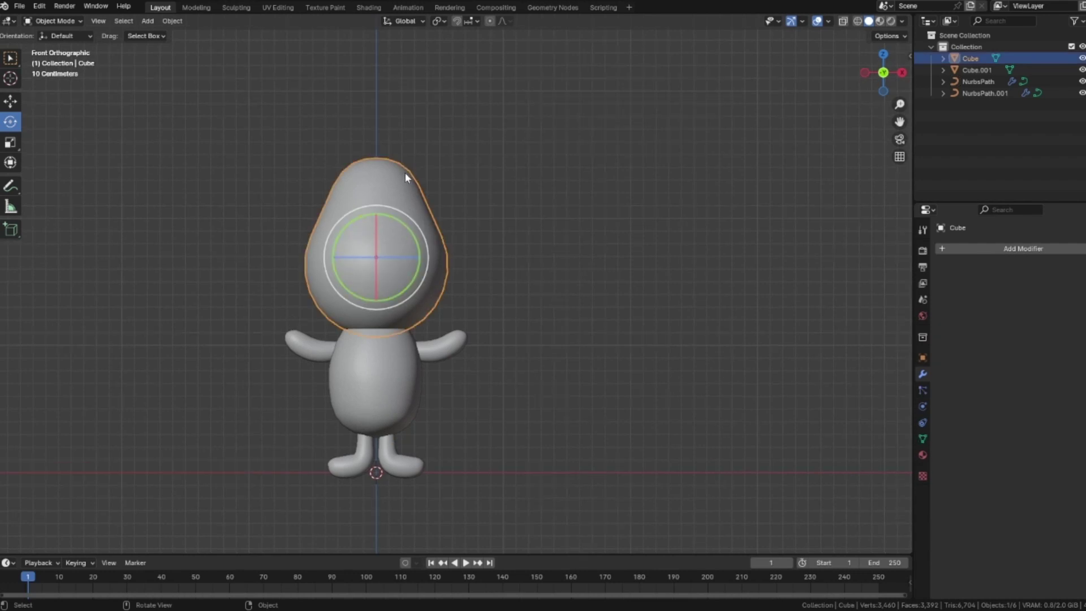
pyautogui.hotkey('shift', 'a')
pyautogui.moveTo(410, 162)
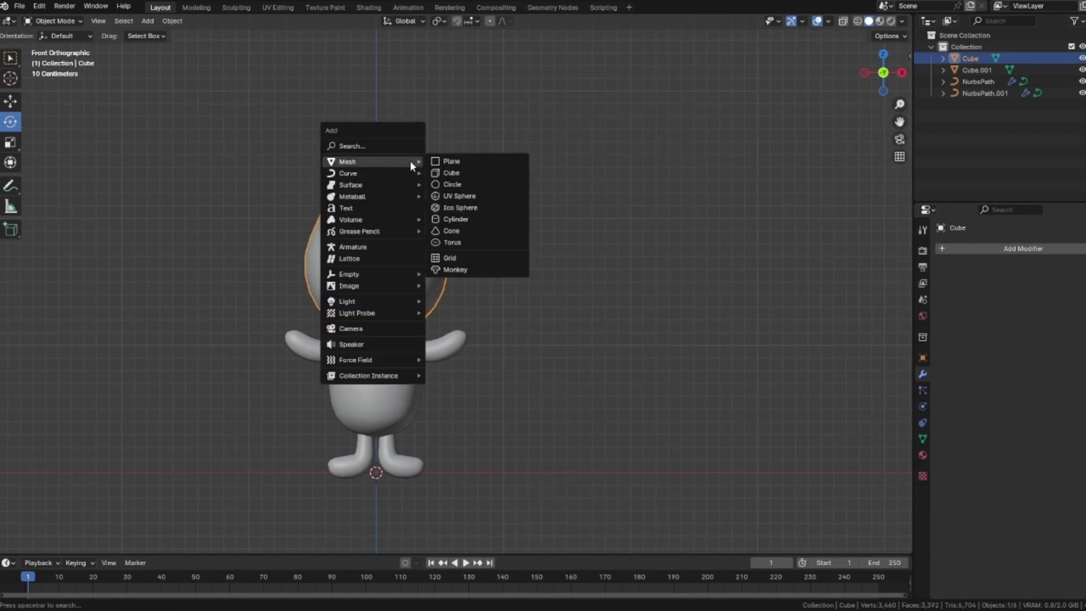
pyautogui.click(650, 170)
pyautogui.click(422, 283)
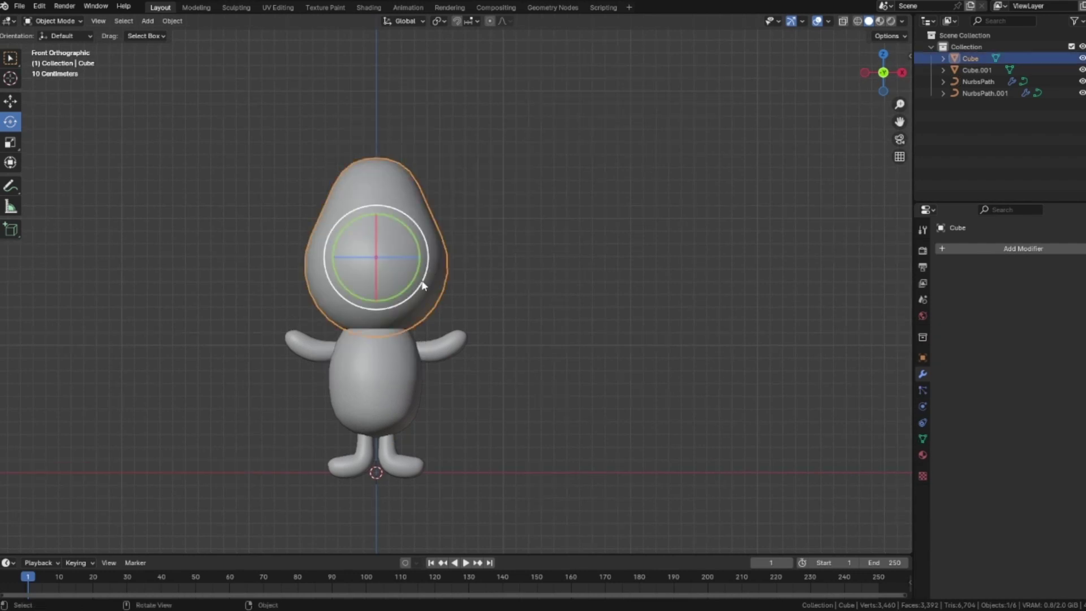
# - Duplicate the egg-shaped head, place the copy above it, and flatten the copy along the Y axis in the left view
pyautogui.scroll(-1, 553, 275)
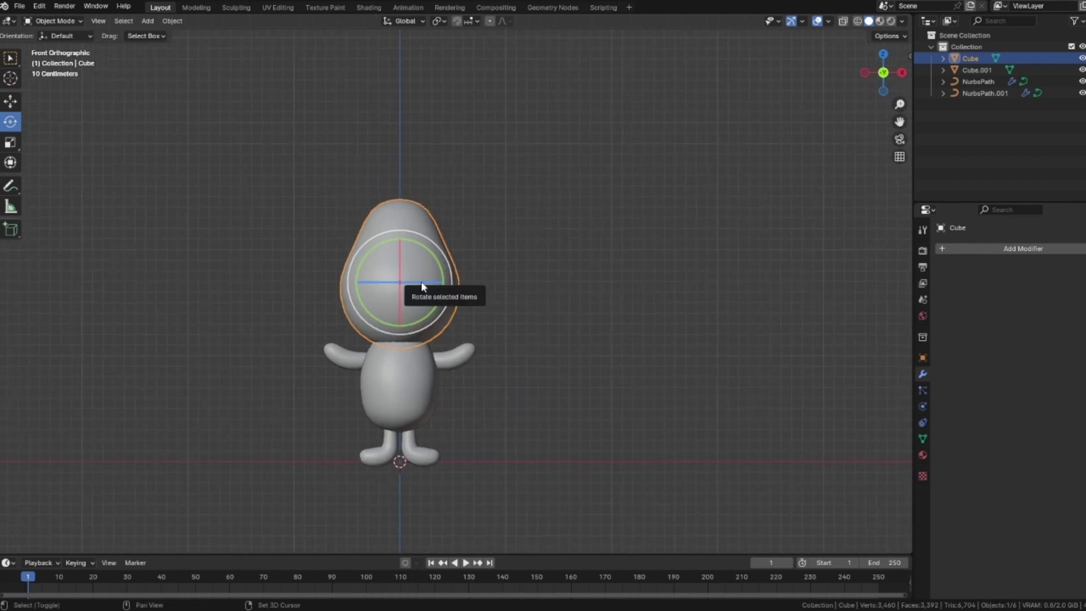
pyautogui.hotkey('shift', 'd')
pyautogui.click(470, 161)
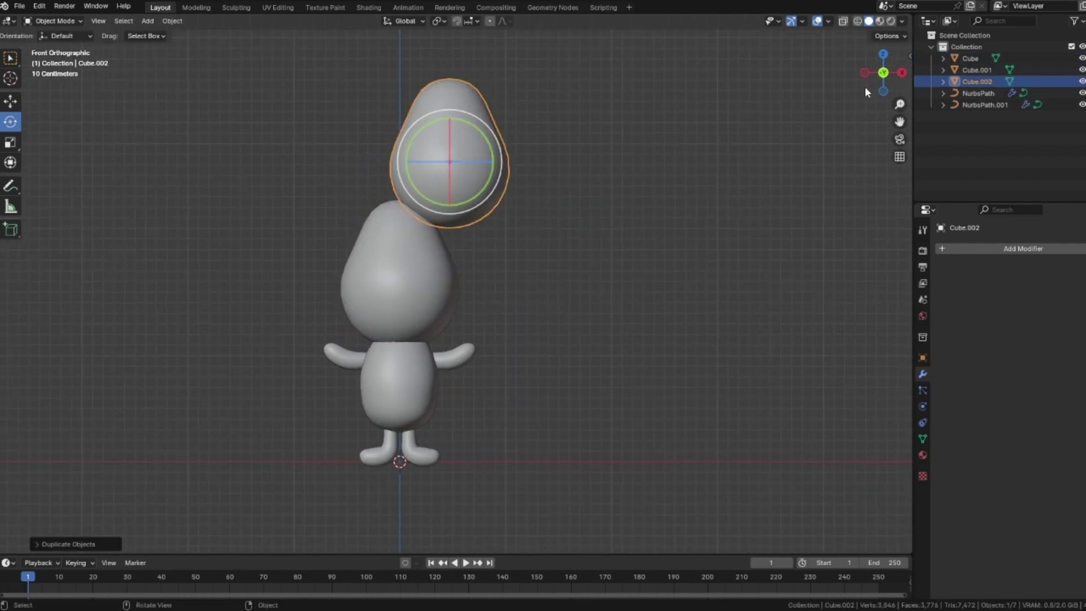
pyautogui.click(863, 72)
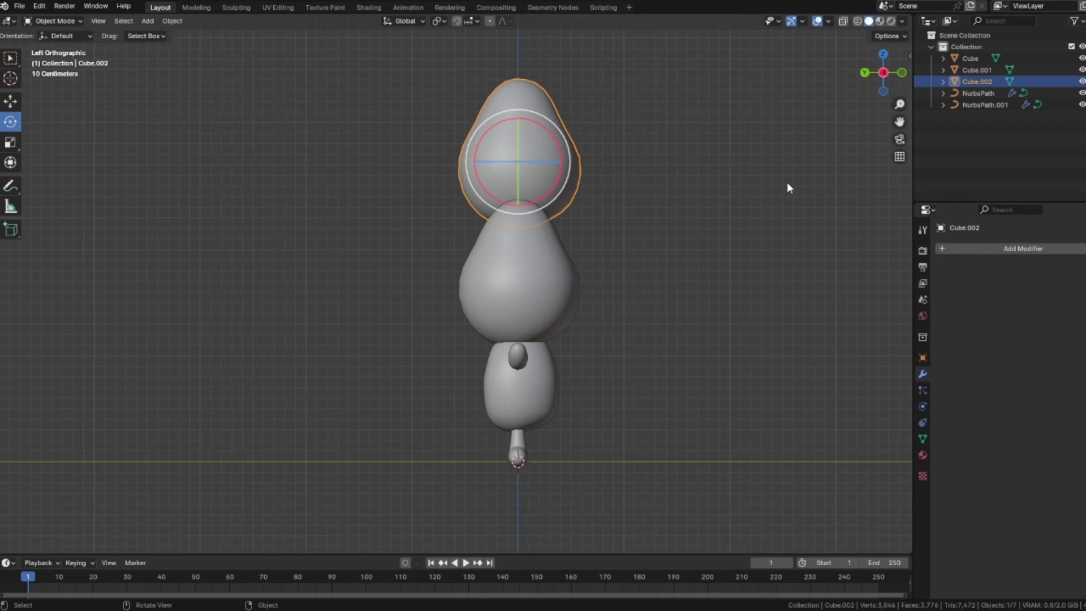
pyautogui.press('s')
pyautogui.press('y')
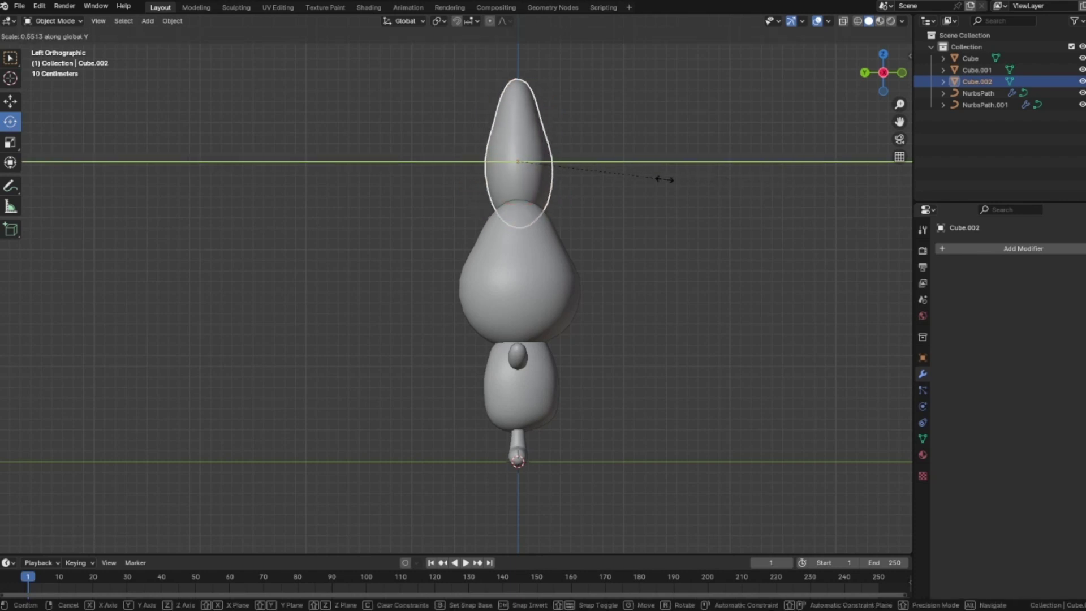
pyautogui.click(572, 167)
# - In the back view, shrink the flattened copy to ear size and place it at the head's upper right
pyautogui.moveTo(656, 234); pyautogui.dragTo(826, 170, button='middle')
pyautogui.click(881, 73)
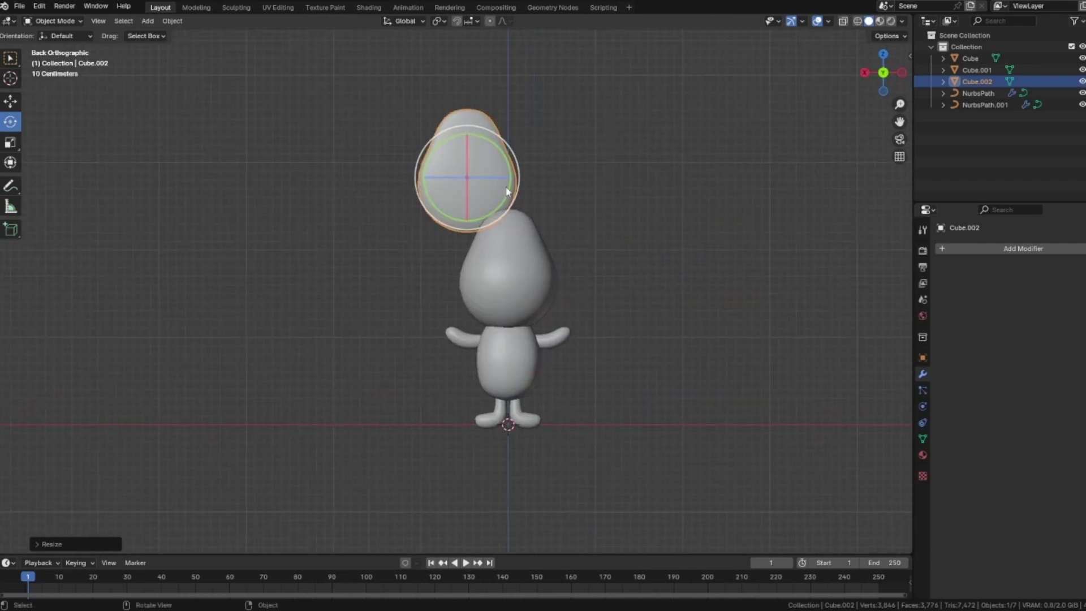
pyautogui.press('g')
pyautogui.click(595, 195)
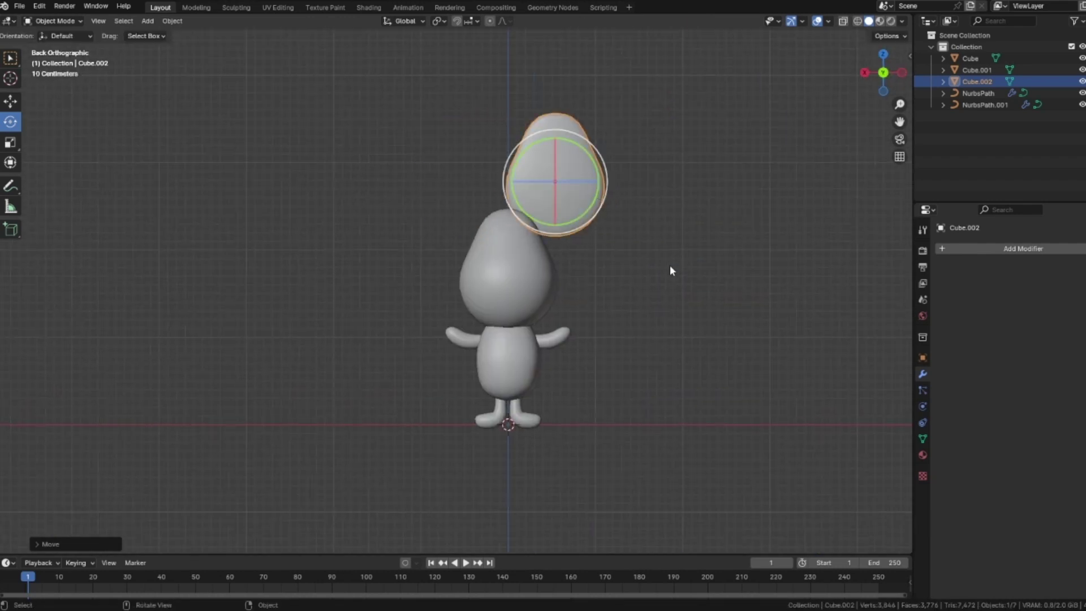
pyautogui.press('s')
pyautogui.click(598, 211)
pyautogui.press('g')
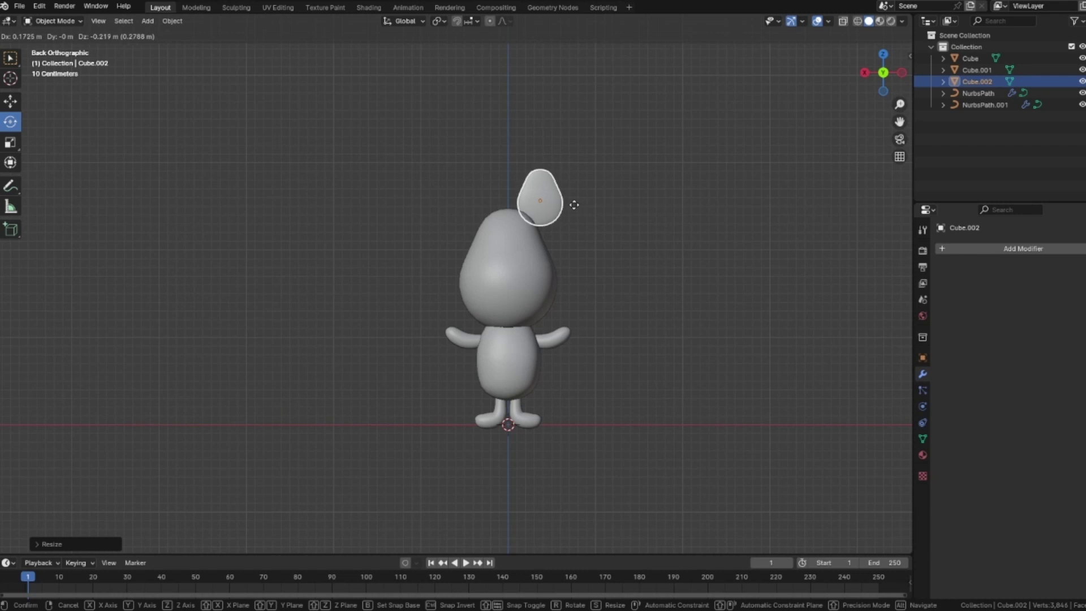
pyautogui.click(575, 205)
# - Rotate the ear about the Y axis so that it tilts outward from the head
pyautogui.click(571, 201)
pyautogui.click(556, 186)
pyautogui.moveTo(570, 169); pyautogui.dragTo(581, 187)
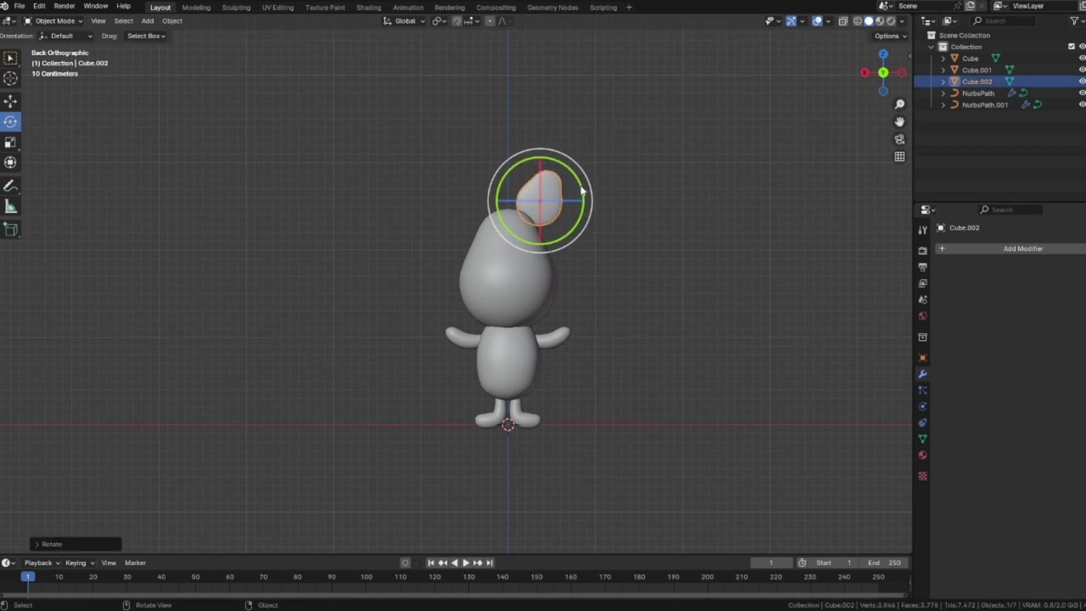
pyautogui.click(707, 202)
# - With proportional editing, pull the ear's tip vertices upward, scale them into a narrow point, and finish mesh editing
pyautogui.click(538, 198)
pyautogui.press('Tab')
pyautogui.press('o')
pyautogui.scroll(5, 620, 192)
pyautogui.moveTo(432, 119); pyautogui.dragTo(453, 151)
pyautogui.press('g')
pyautogui.scroll(5, 451, 126)
pyautogui.scroll(-8, 461, 110)
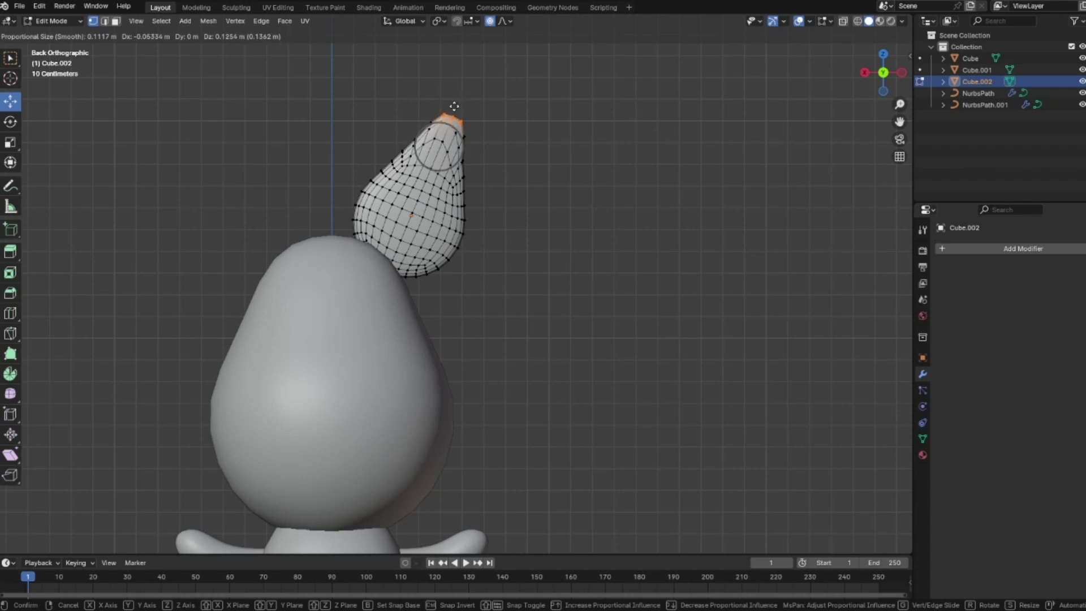
pyautogui.click(456, 105)
pyautogui.press('s')
pyautogui.click(495, 160)
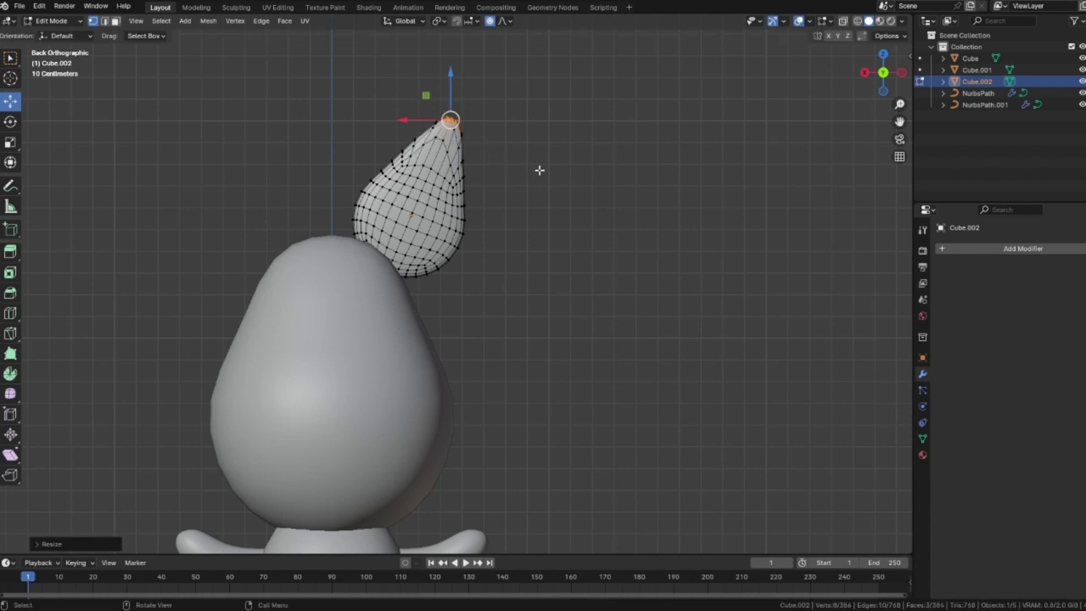
pyautogui.press('Tab')
pyautogui.click(538, 169)
# - Rotate the ear slightly with free rotation and check its thickness from the left view
pyautogui.scroll(-3, 538, 169)
pyautogui.keyDown('shift'); pyautogui.moveTo(539, 169); pyautogui.dragTo(504, 219, button='middle'); pyautogui.keyUp('shift')
pyautogui.click(449, 222)
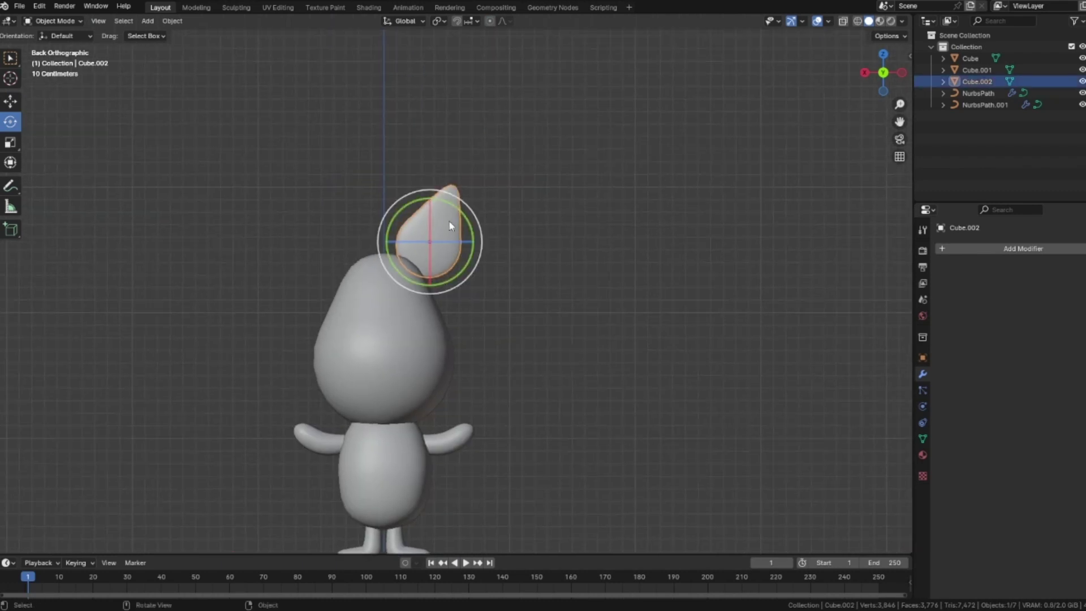
pyautogui.moveTo(432, 236); pyautogui.dragTo(466, 225)
pyautogui.click(577, 239)
pyautogui.moveTo(577, 239); pyautogui.dragTo(543, 222, button='middle')
pyautogui.click(882, 78)
pyautogui.keyDown('shift'); pyautogui.moveTo(767, 204); pyautogui.dragTo(626, 213, button='middle'); pyautogui.keyUp('shift')
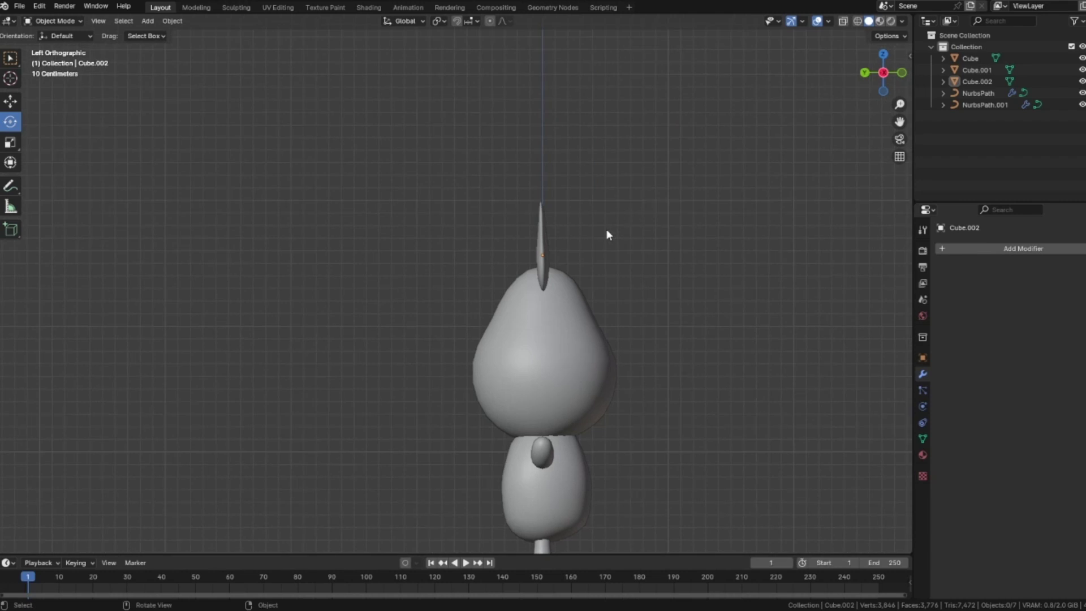
pyautogui.click(542, 249)
pyautogui.press('Tab')
pyautogui.moveTo(657, 254); pyautogui.dragTo(621, 264, button='middle')
pyautogui.click(590, 229)
pyautogui.scroll(2, 683, 222)
pyautogui.keyDown('alt'); pyautogui.moveTo(604, 235); pyautogui.dragTo(541, 229); pyautogui.keyUp('alt')
pyautogui.click(681, 234)
pyautogui.hotkey('ctrl', 'z')
pyautogui.hotkey('ctrl', 'z')
pyautogui.keyDown('alt'); pyautogui.moveTo(716, 250); pyautogui.dragTo(626, 283); pyautogui.keyUp('alt')
pyautogui.press('Tab')
pyautogui.click(530, 267)
# - In the back view, scale the ear's entire mesh down slightly in mesh editing
pyautogui.click(881, 73)
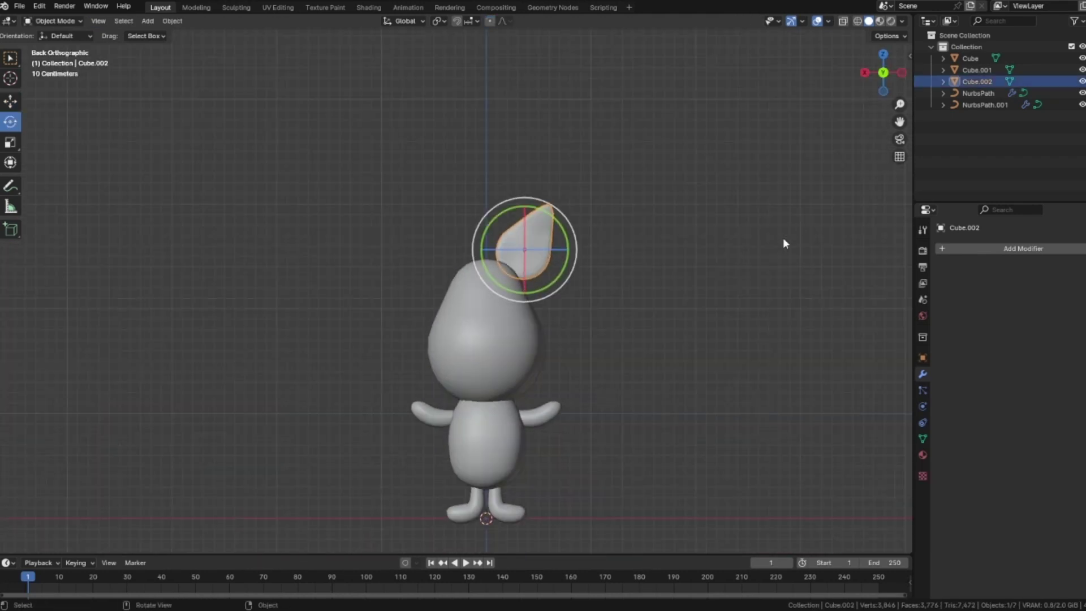
pyautogui.press('Tab')
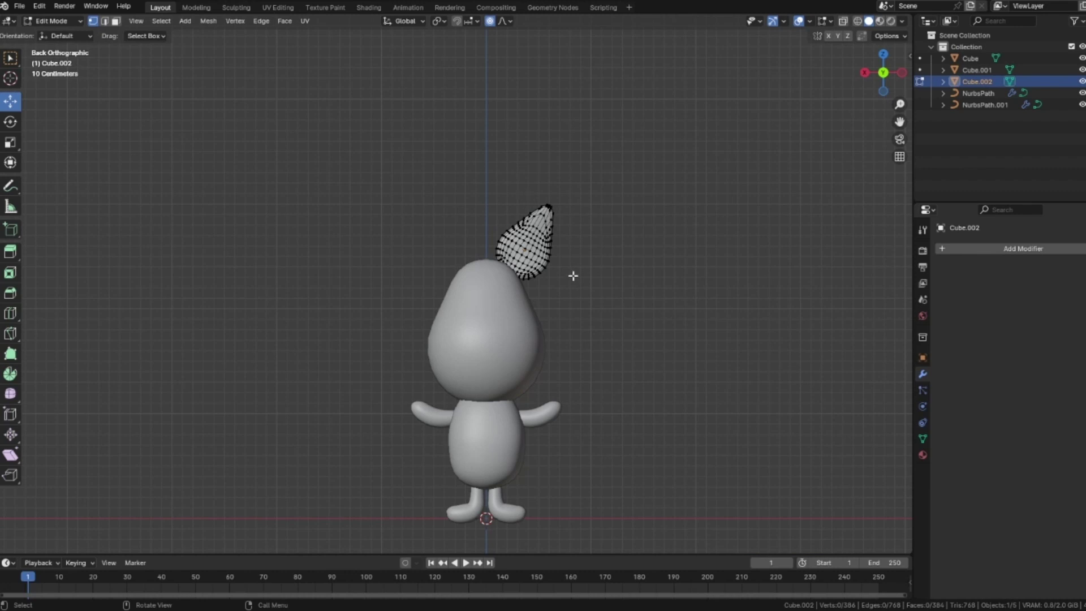
pyautogui.press('a')
pyautogui.press('s')
pyautogui.click(656, 314)
pyautogui.hotkey('alt', 'a')
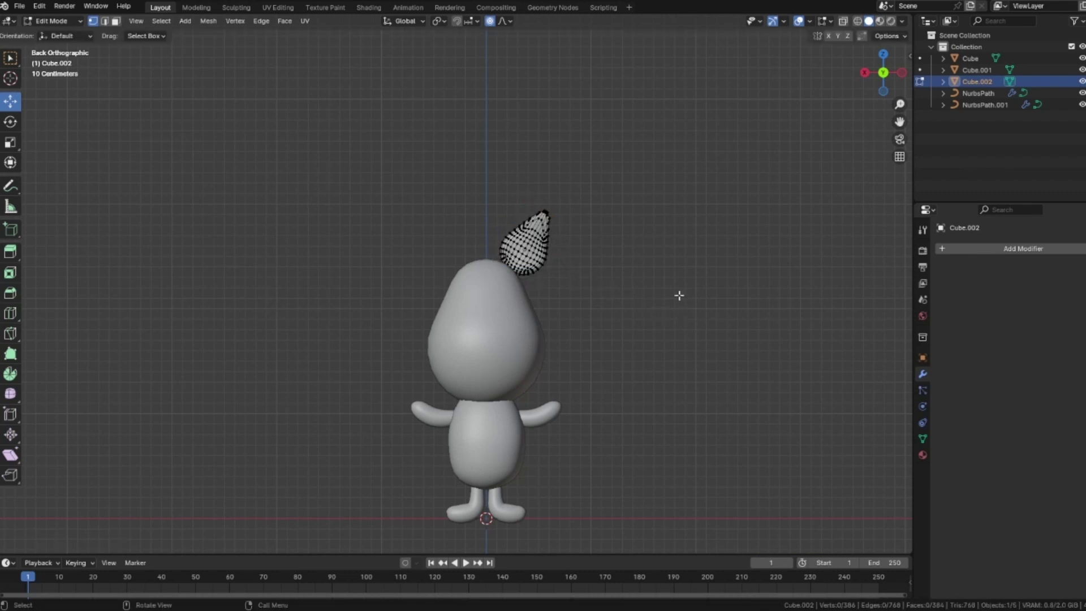
# - Finish mesh editing and move the ear slightly down and inward so that it sits against the head
pyautogui.press('Tab')
pyautogui.click(679, 294)
pyautogui.click(527, 242)
pyautogui.press('g')
pyautogui.click(632, 256)
pyautogui.click(676, 274)
# - Scale the ear's entire mesh slightly narrower along the X axis and finish mesh editing
pyautogui.click(538, 259)
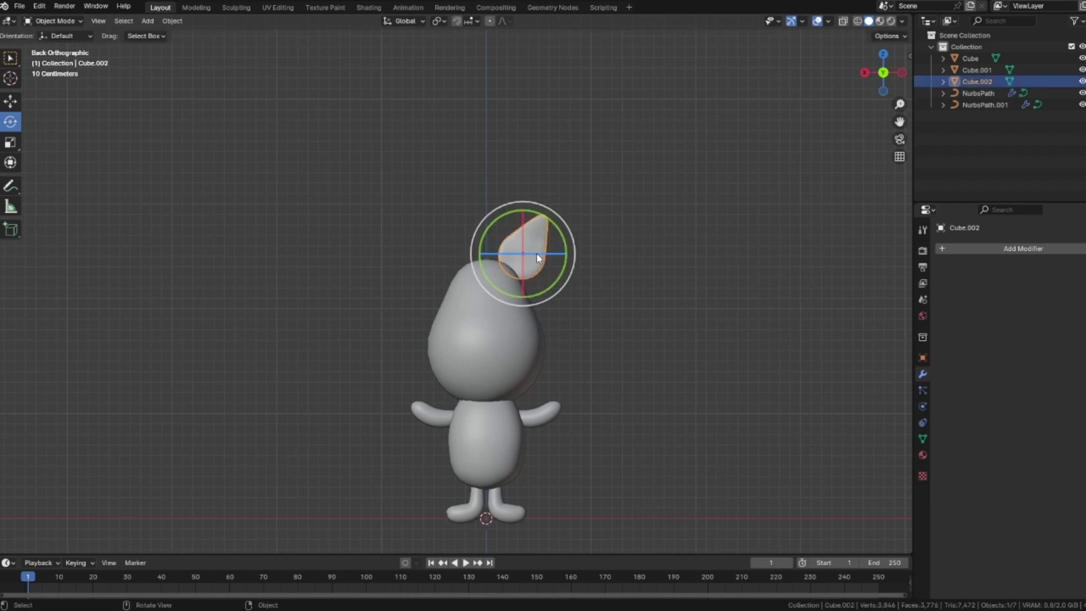
pyautogui.press('Tab')
pyautogui.press('a')
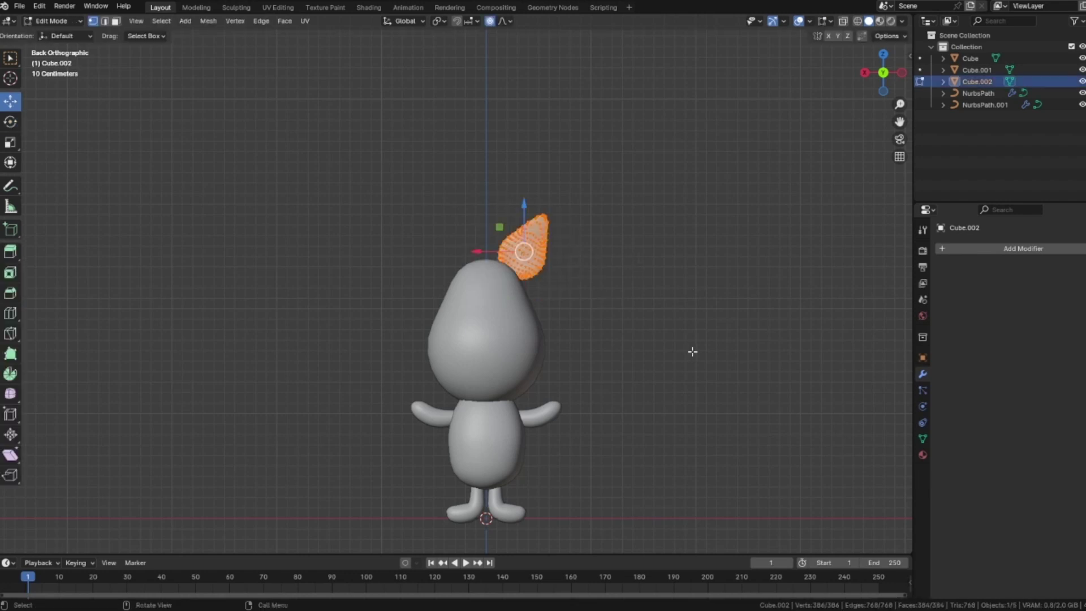
pyautogui.press('s')
pyautogui.press('x')
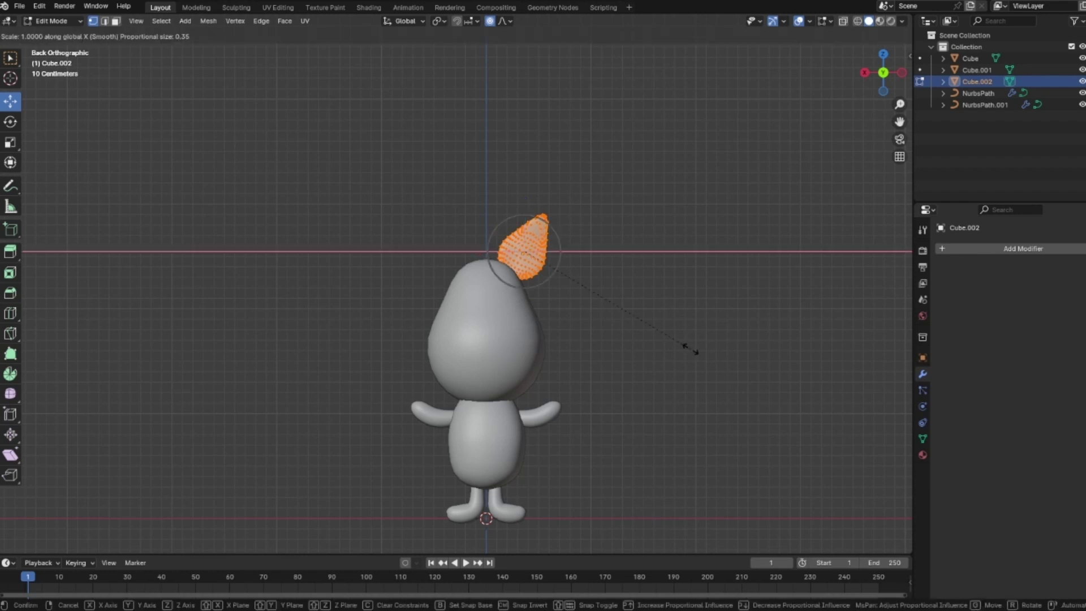
pyautogui.click(675, 343)
pyautogui.press('Tab')
# - Add a Mirror modifier to the ear on the X axis, with the head (Cube) as the mirror object
pyautogui.moveTo(716, 324); pyautogui.dragTo(727, 305, button='middle')
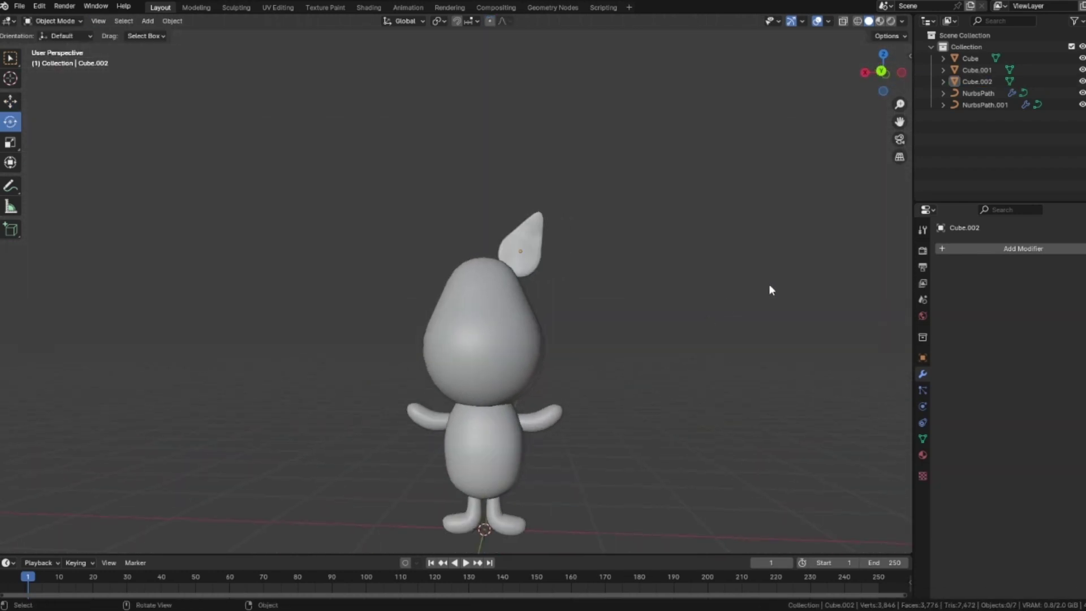
pyautogui.click(977, 82)
pyautogui.click(972, 253)
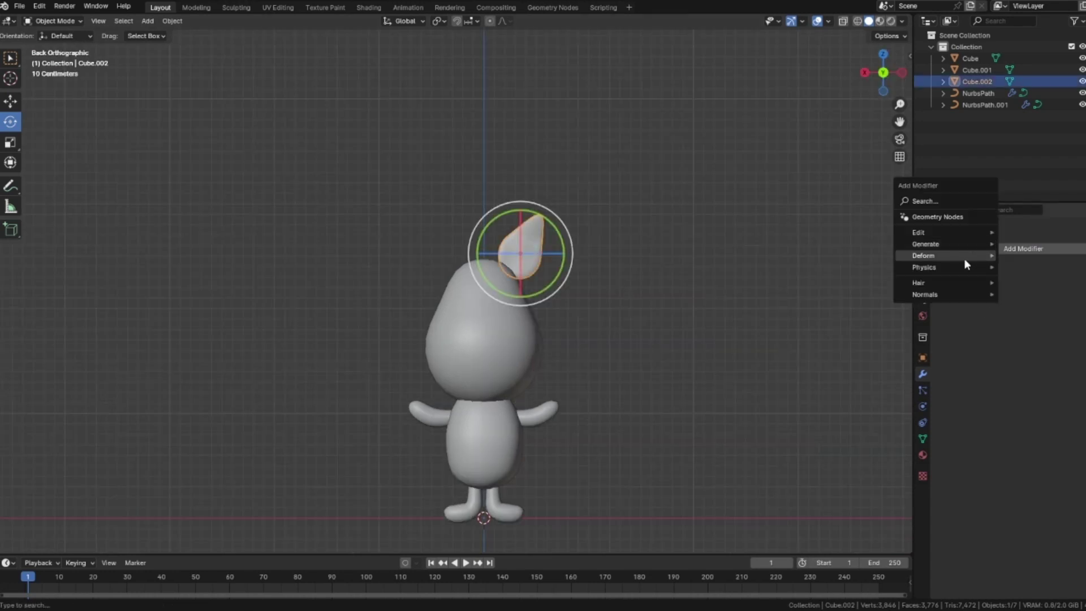
pyautogui.moveTo(934, 247)
pyautogui.click(1018, 325)
pyautogui.click(1078, 328)
pyautogui.click(481, 320)
pyautogui.scroll(-1, 761, 297)
pyautogui.keyDown('alt'); pyautogui.middleClick(586, 328); pyautogui.keyUp('alt')
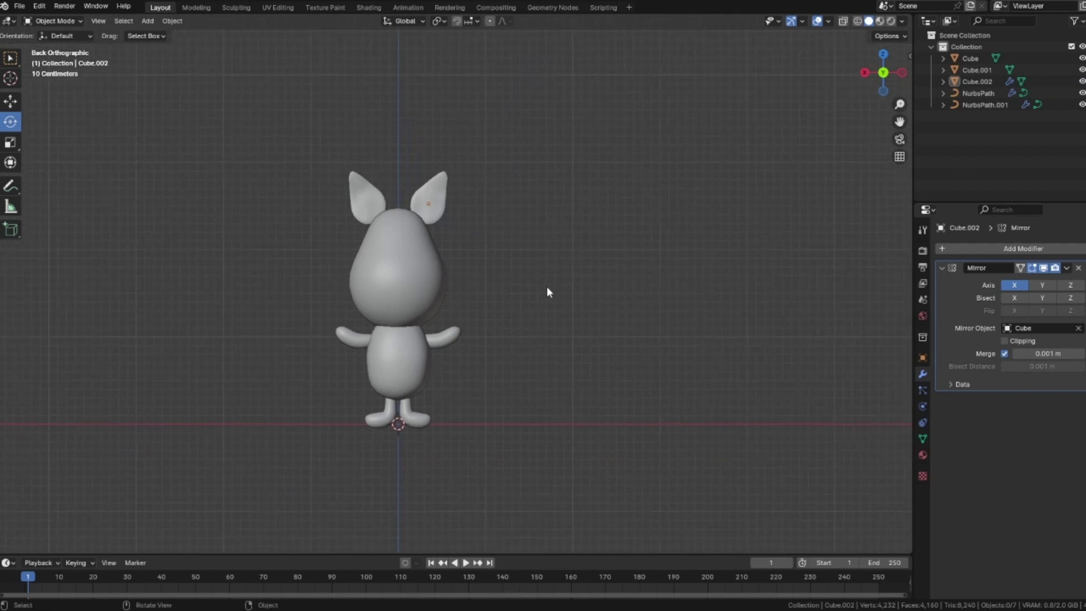
# - Return to the back view, select the ears and apply their Mirror modifier
pyautogui.moveTo(506, 192)
pyautogui.mouseDown(button='middle')
pyautogui.moveTo(583, 269)
pyautogui.moveTo(635, 220)
pyautogui.moveTo(512, 204)
pyautogui.moveTo(520, 202)
pyautogui.mouseUp(button='middle')
pyautogui.click(884, 73)
pyautogui.click(431, 197)
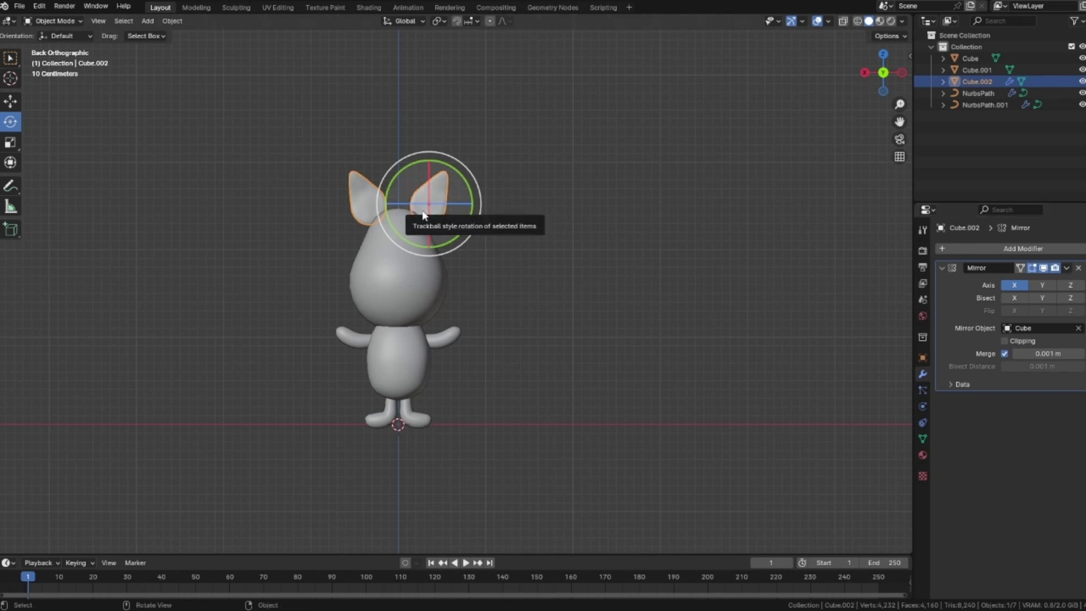
pyautogui.press('Tab')
pyautogui.press('Tab')
pyautogui.click(1067, 267)
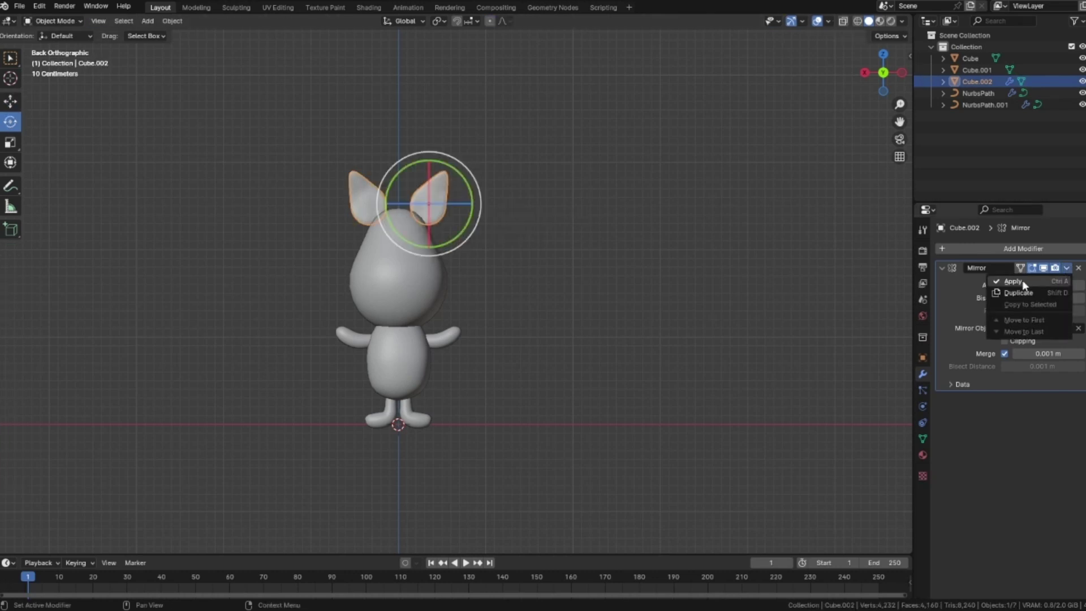
pyautogui.click(1023, 281)
# - In mesh editing, select one ear's linked geometry, separate it into its own object and finish editing
pyautogui.press('Tab')
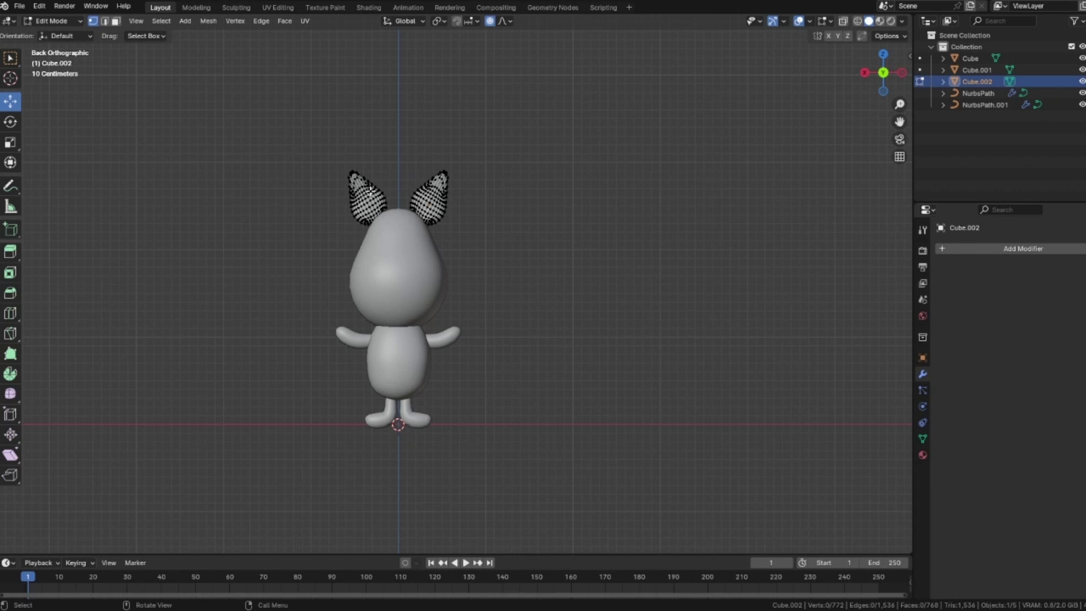
pyautogui.press('l')
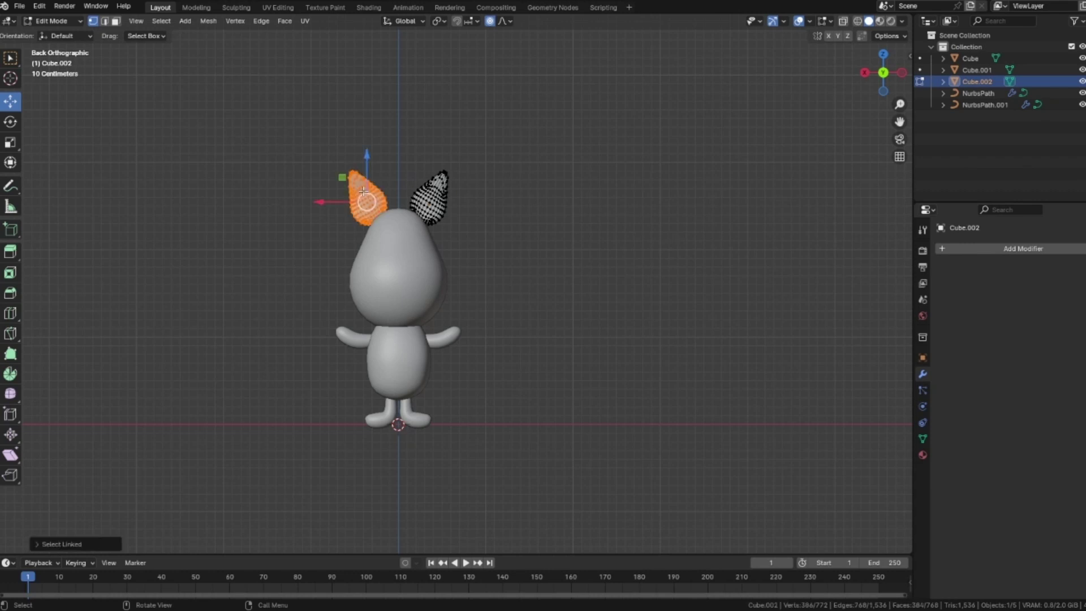
pyautogui.press('p')
pyautogui.click(363, 192)
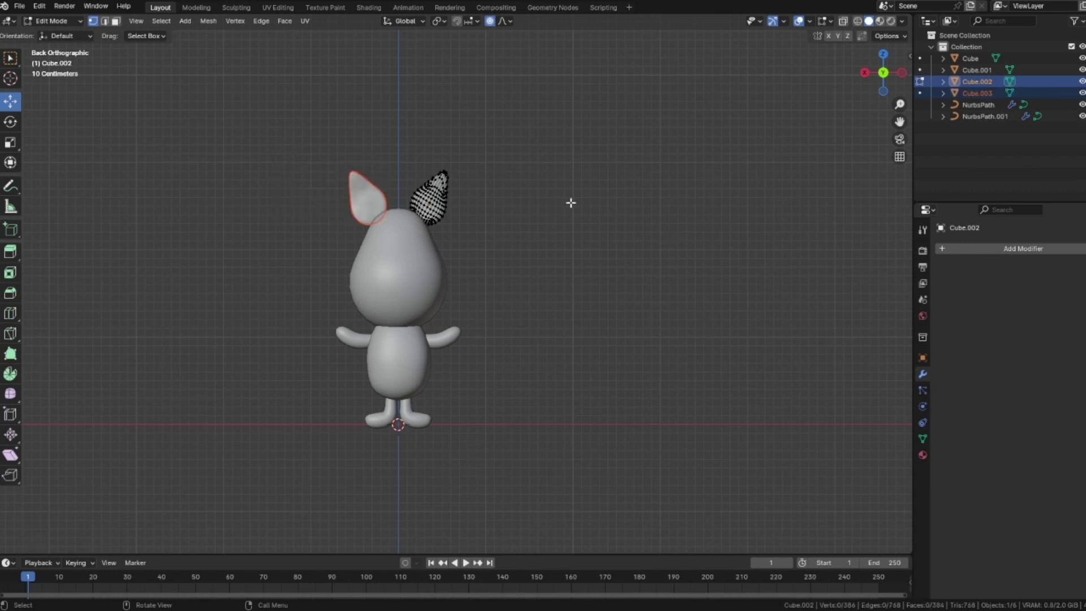
pyautogui.press('Tab')
# - Set the separated ear's origin to its geometry and deselect it
pyautogui.click(434, 199)
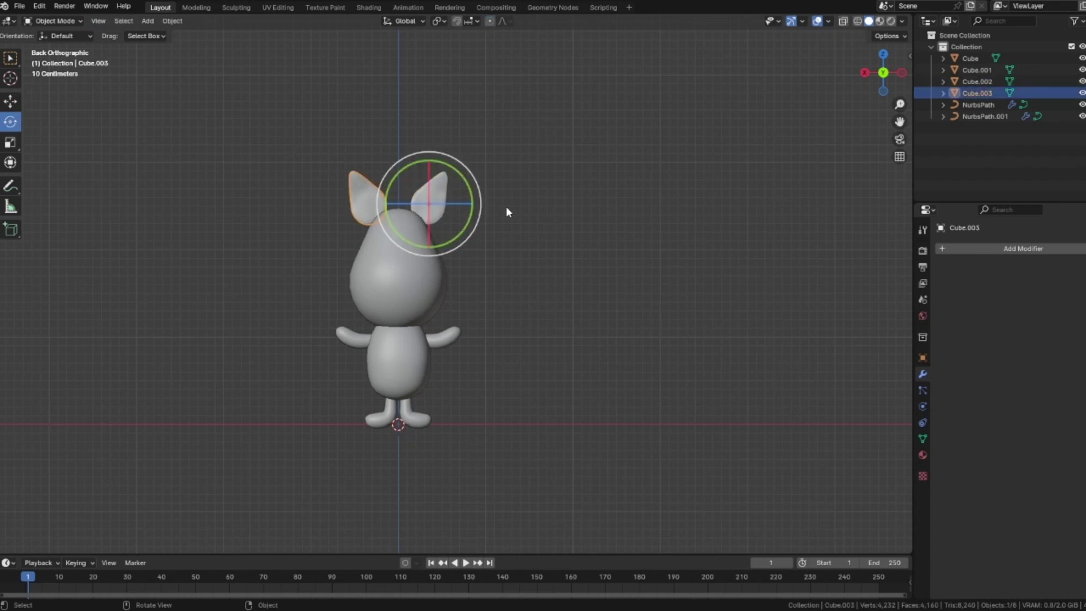
pyautogui.rightClick(361, 159)
pyautogui.moveTo(373, 209)
pyautogui.click(492, 221)
pyautogui.click(611, 235)
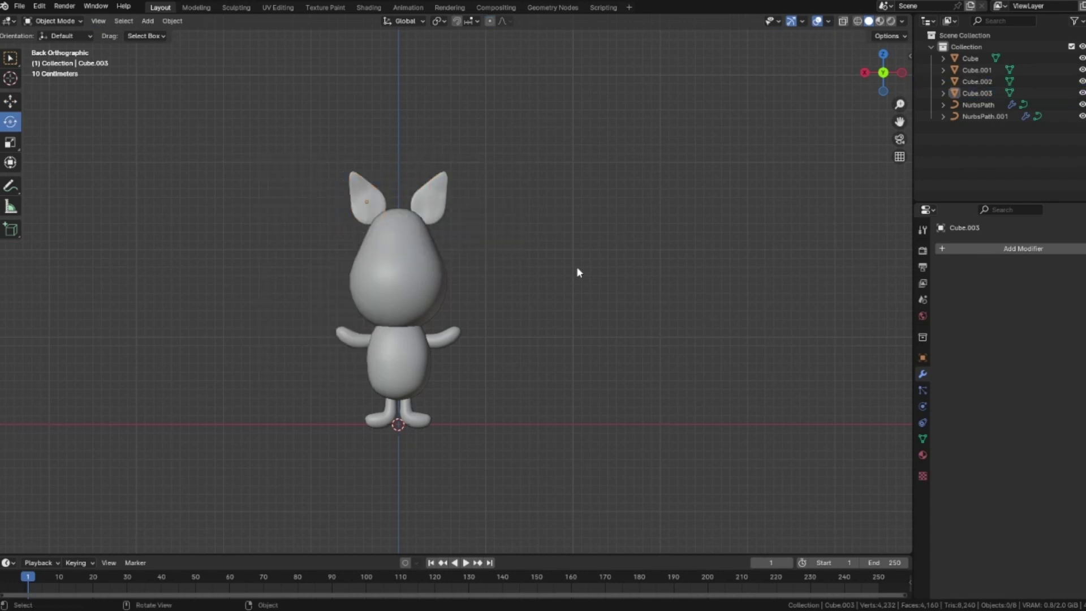
# - Edit the separated ear's mesh and enlarge the edge loop below its tip by about 1.4 with proportional editing
pyautogui.click(358, 174)
pyautogui.scroll(4, 358, 173)
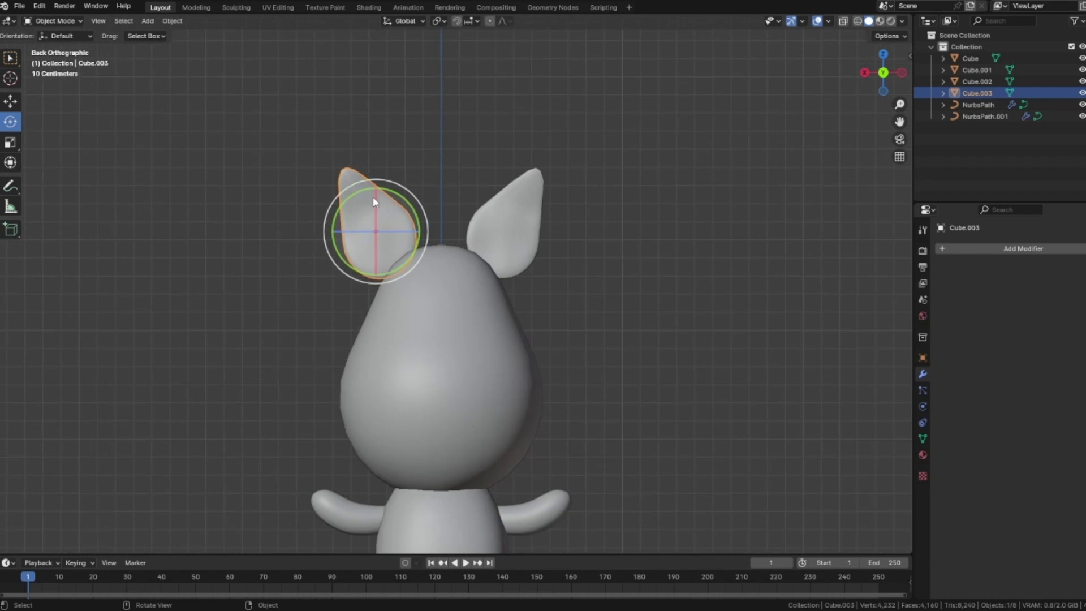
pyautogui.press('Tab')
pyautogui.keyDown('alt'); pyautogui.click(375, 206); pyautogui.keyUp('alt')
pyautogui.press('s')
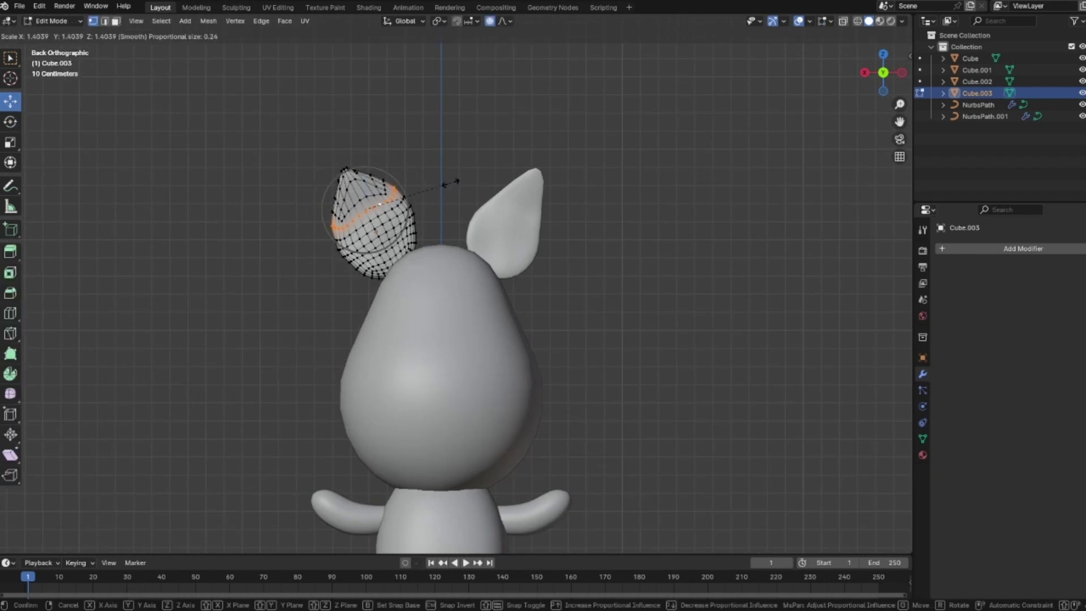
pyautogui.click(445, 185)
# - Move the ear's tip vertices slightly upward and toward the head's centre, and finish mesh editing
pyautogui.moveTo(332, 147); pyautogui.dragTo(375, 171)
pyautogui.click(411, 155)
pyautogui.press('g')
pyautogui.click(416, 181)
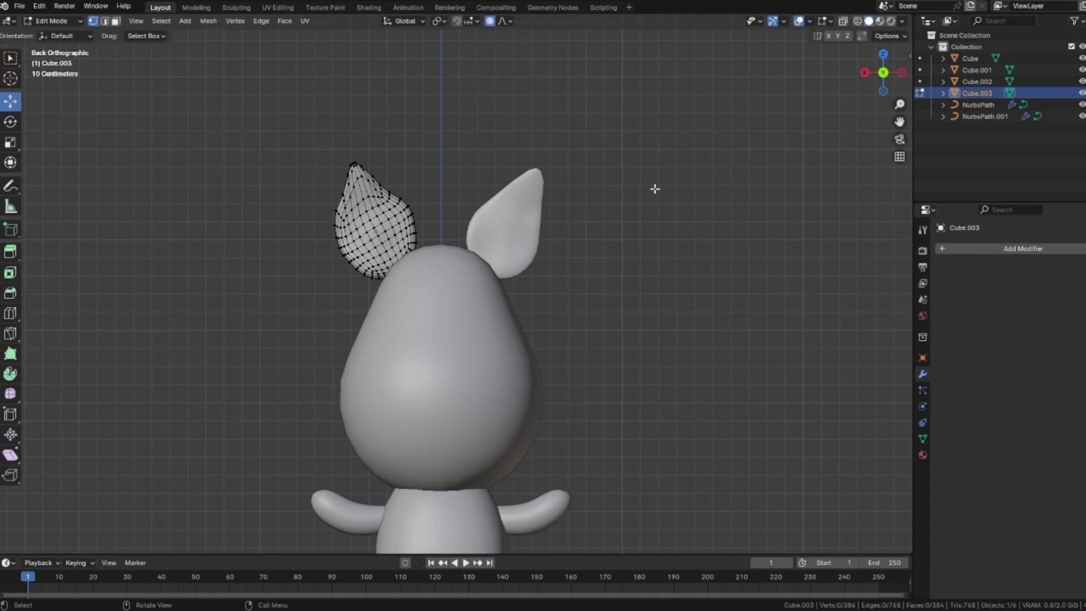
pyautogui.press('Tab')
pyautogui.click(653, 188)
pyautogui.scroll(-3, 627, 226)
pyautogui.scroll(1, 489, 202)
pyautogui.click(372, 172)
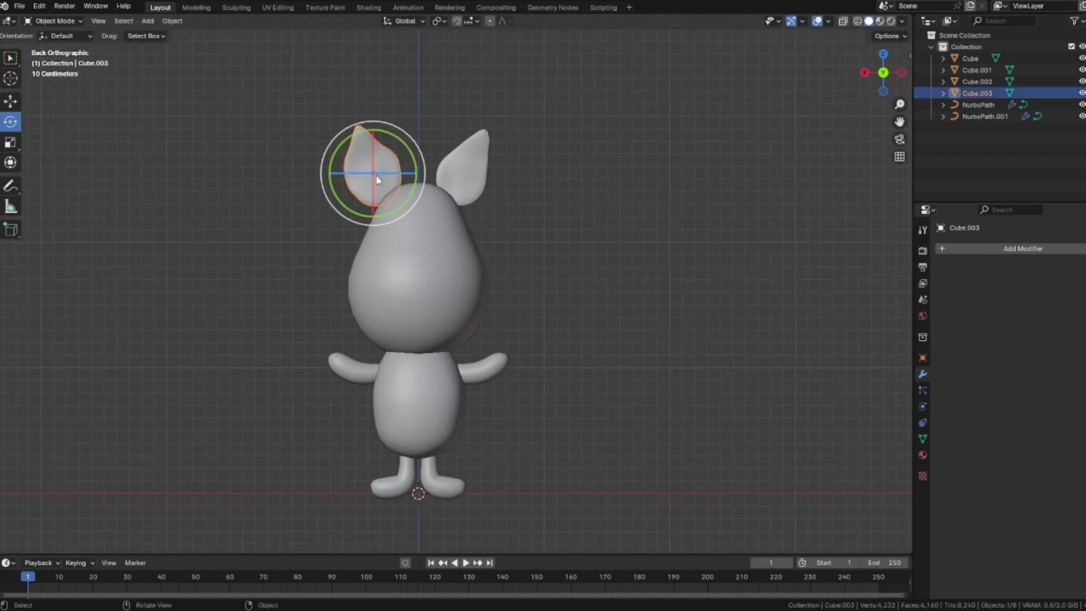
pyautogui.press('s')
pyautogui.press('x')
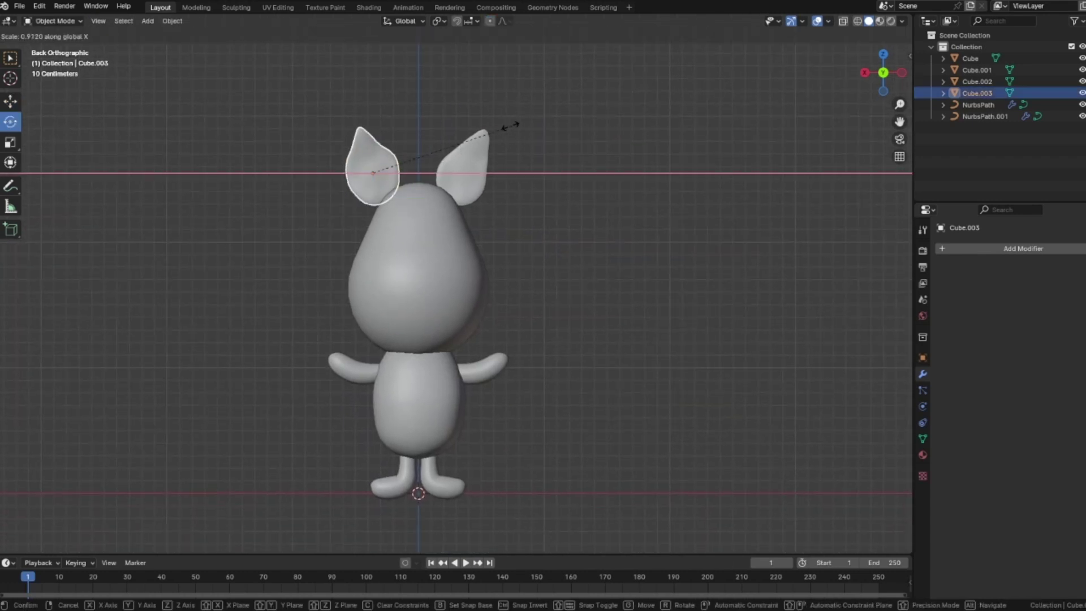
pyautogui.rightClick(530, 121)
pyautogui.click(11, 142)
pyautogui.moveTo(327, 173); pyautogui.dragTo(334, 169)
pyautogui.hotkey('ctrl', 'z')
# - Change the transform orientation to Local and scale the separated ear slightly smaller along its local Z axis
pyautogui.click(72, 36)
pyautogui.click(60, 77)
pyautogui.moveTo(395, 135); pyautogui.dragTo(620, 157)
pyautogui.click(656, 193)
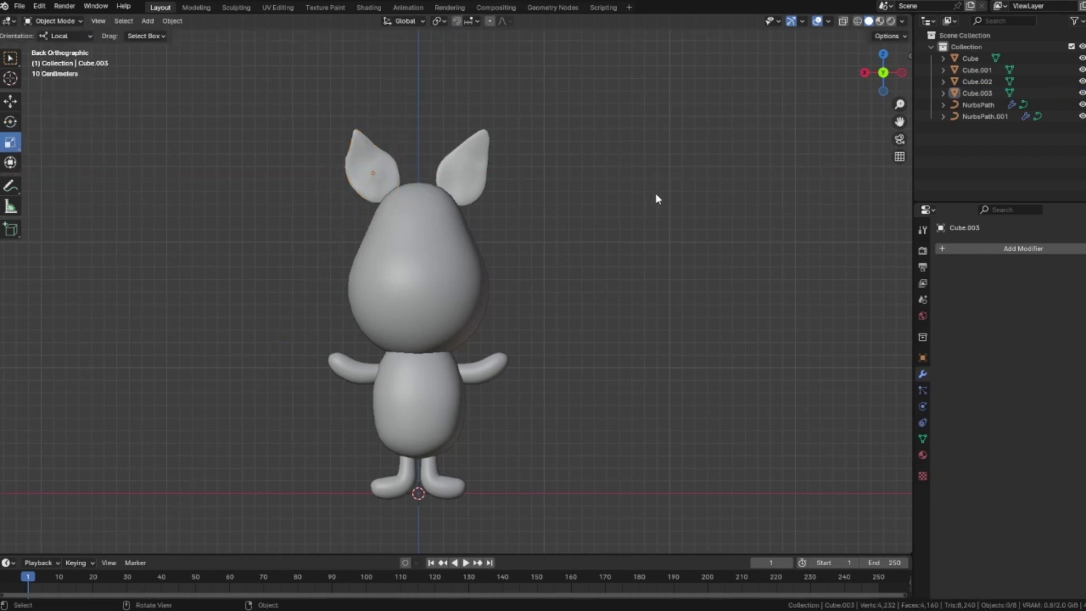
# - Move both ears slightly inward along the X axis so that they sit closer to the head
pyautogui.keyDown('shift'); pyautogui.moveTo(656, 193); pyautogui.dragTo(630, 162, button='middle'); pyautogui.keyUp('shift')
pyautogui.click(451, 147)
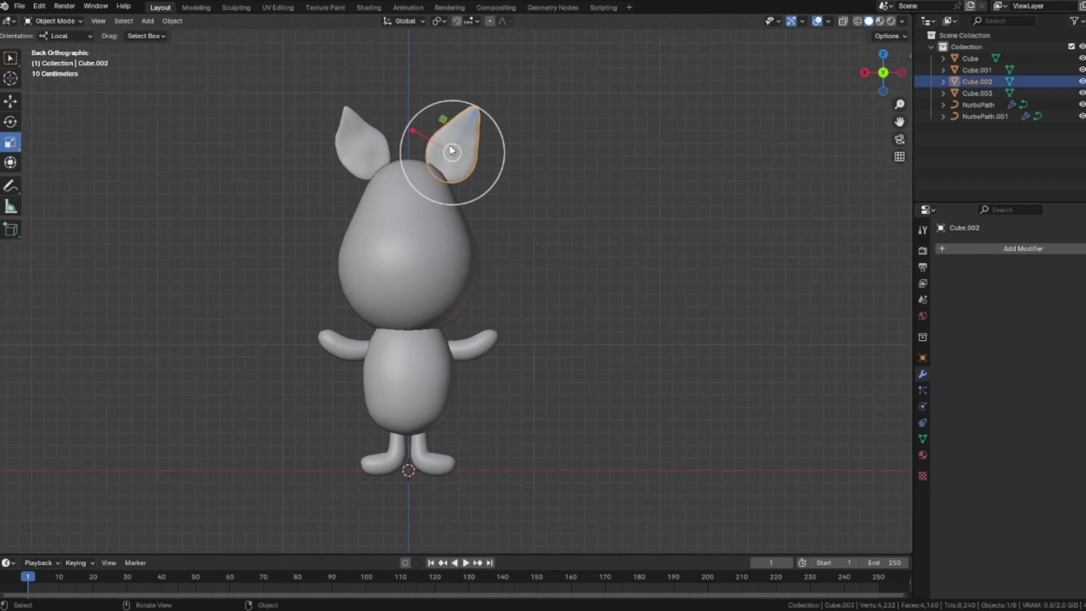
pyautogui.click(13, 103)
pyautogui.moveTo(414, 154); pyautogui.dragTo(411, 155)
pyautogui.click(366, 152)
pyautogui.moveTo(322, 150); pyautogui.dragTo(327, 150)
pyautogui.click(601, 158)
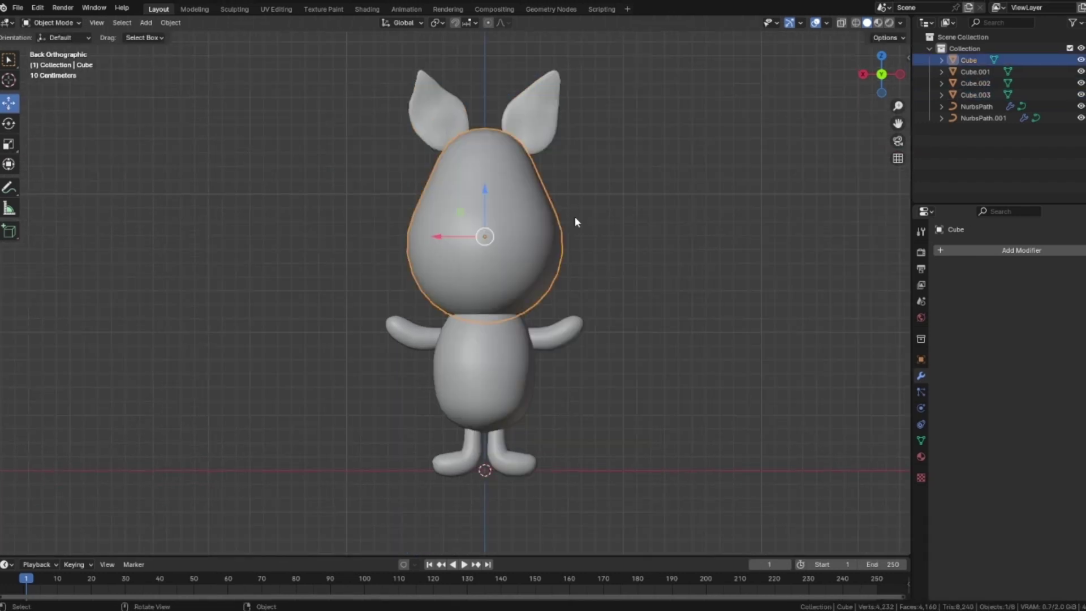
# - Add a cube for the nose, raise it to the middle of the head and scale it down to nose size
pyautogui.hotkey('shift', 'a')
pyautogui.moveTo(547, 230)
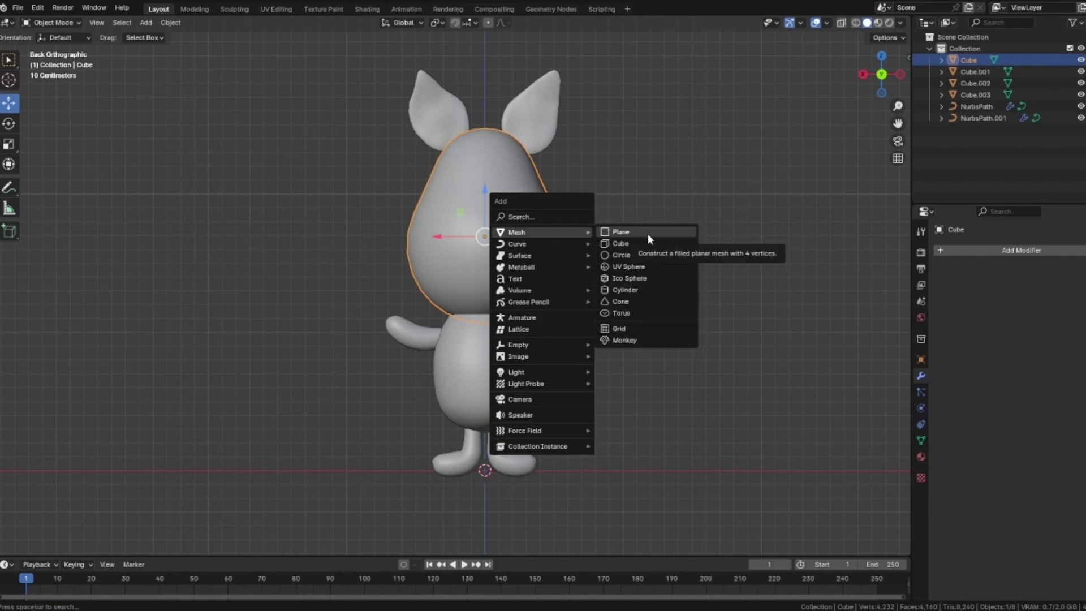
pyautogui.click(648, 251)
pyautogui.moveTo(498, 417); pyautogui.dragTo(515, 189)
pyautogui.press('s')
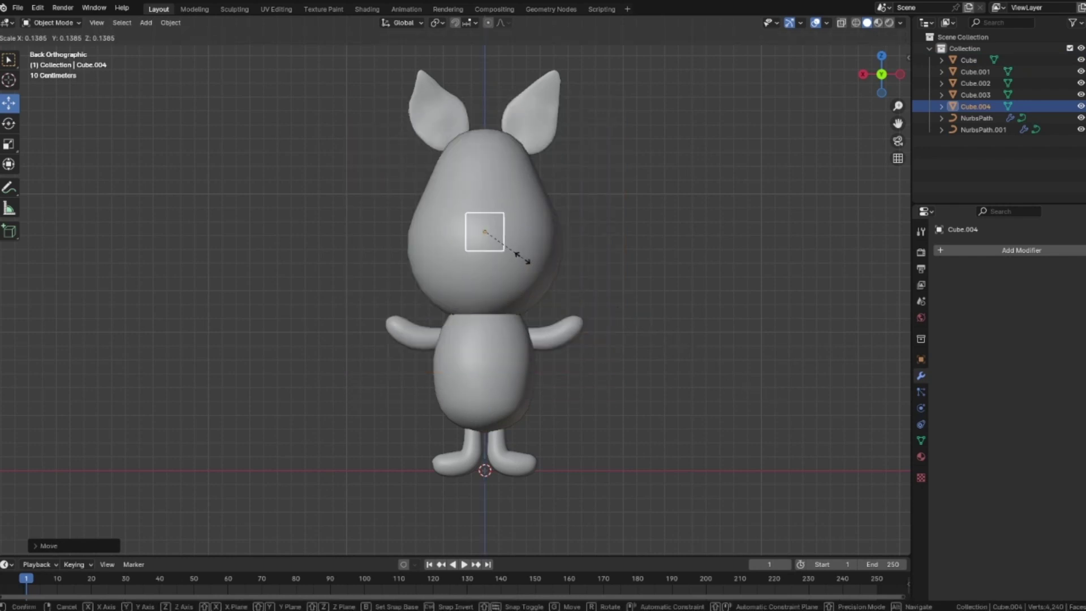
pyautogui.click(542, 271)
# - From the side view, move the small nose cube to the front surface of the head and deselect it
pyautogui.click(900, 74)
pyautogui.moveTo(581, 238); pyautogui.dragTo(498, 233)
pyautogui.moveTo(540, 179); pyautogui.dragTo(544, 182)
pyautogui.click(863, 74)
pyautogui.click(680, 220)
# - Select the nose cube and add a Subdivision Surface modifier to it
pyautogui.moveTo(680, 220); pyautogui.dragTo(622, 232, button='middle')
pyautogui.click(523, 192)
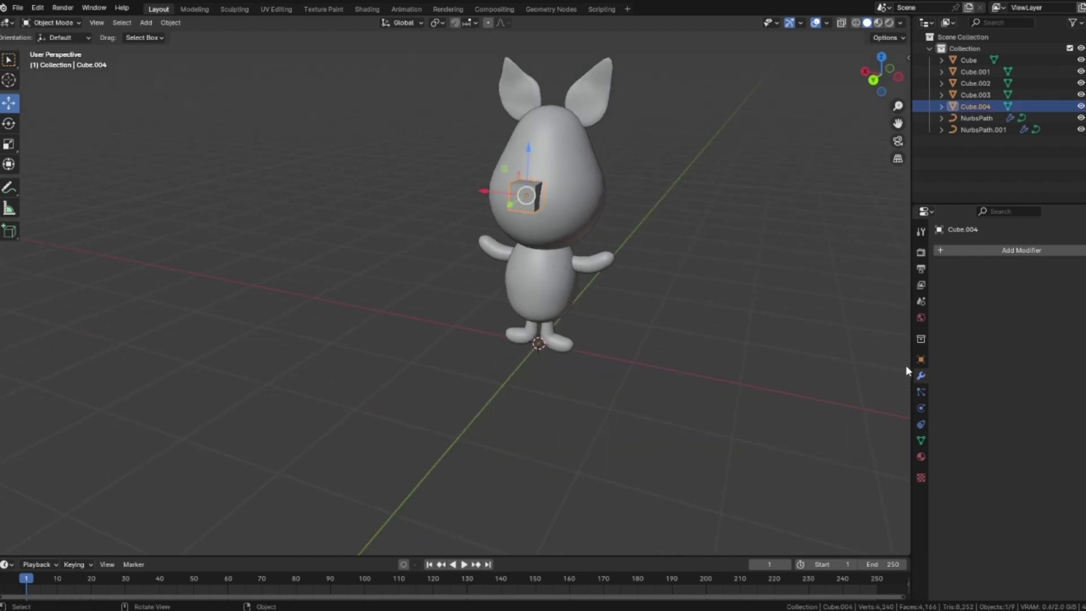
pyautogui.click(986, 249)
pyautogui.moveTo(949, 295)
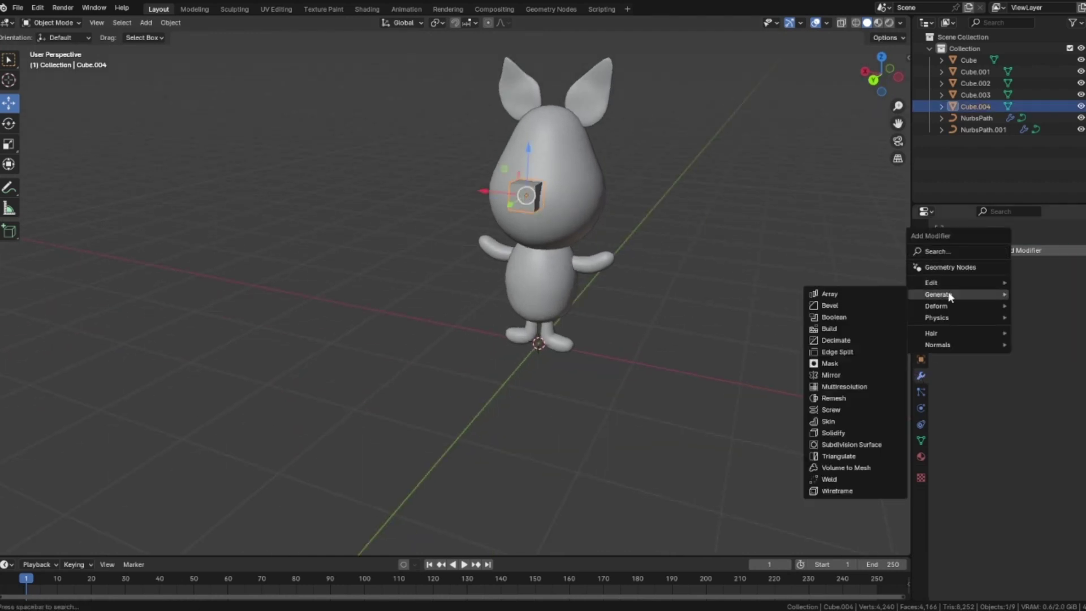
pyautogui.click(849, 444)
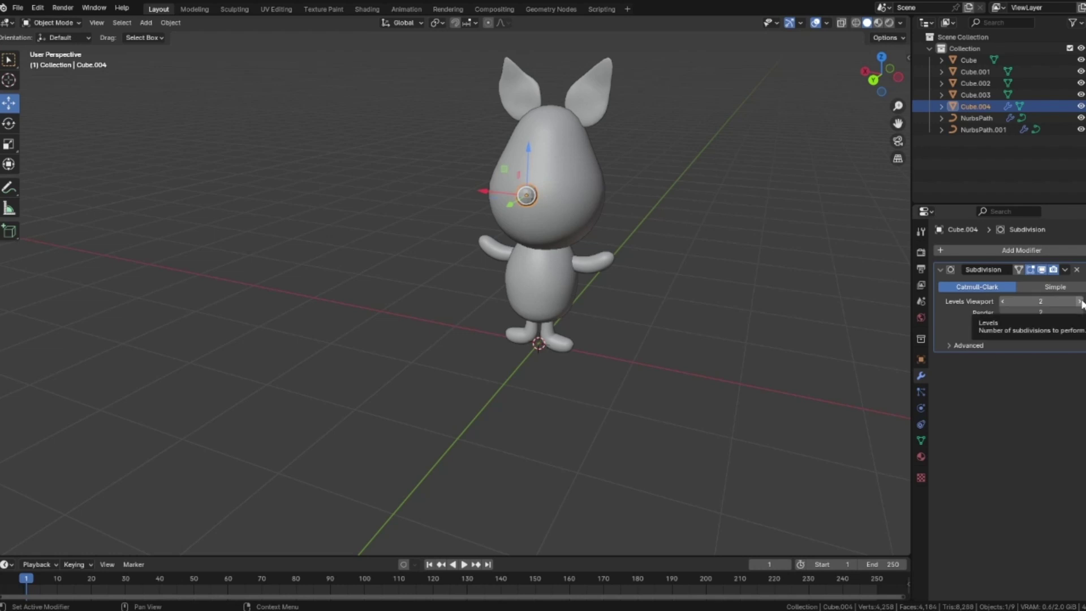
# - Edit the nose mesh and scale its bottom face wider along the X axis by about 1.4
pyautogui.moveTo(685, 221); pyautogui.dragTo(594, 185, button='middle')
pyautogui.scroll(4, 594, 184)
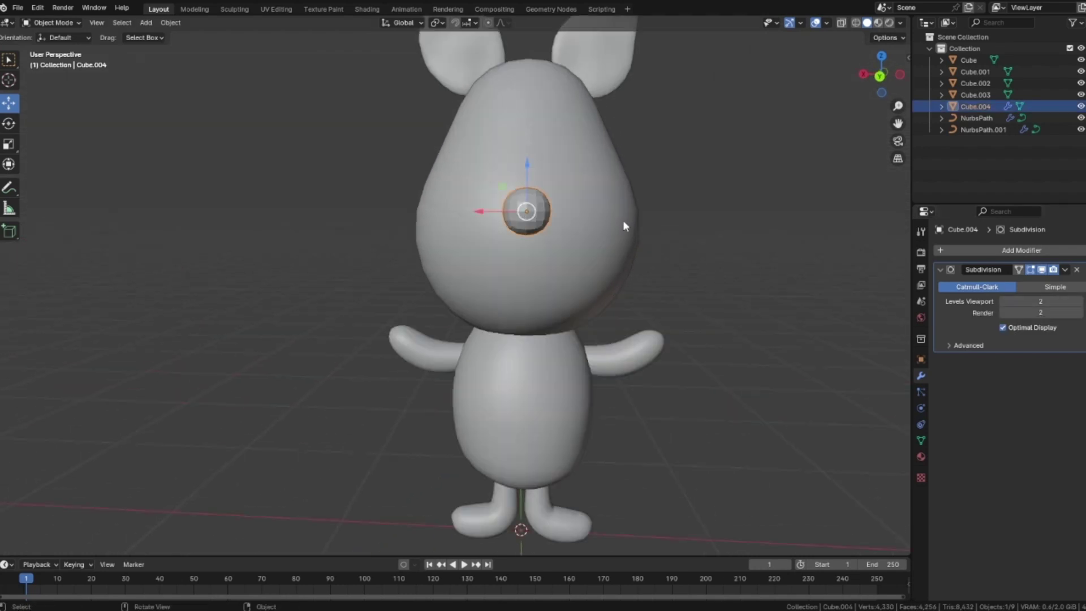
pyautogui.press('Tab')
pyautogui.moveTo(625, 223); pyautogui.dragTo(659, 187, button='middle')
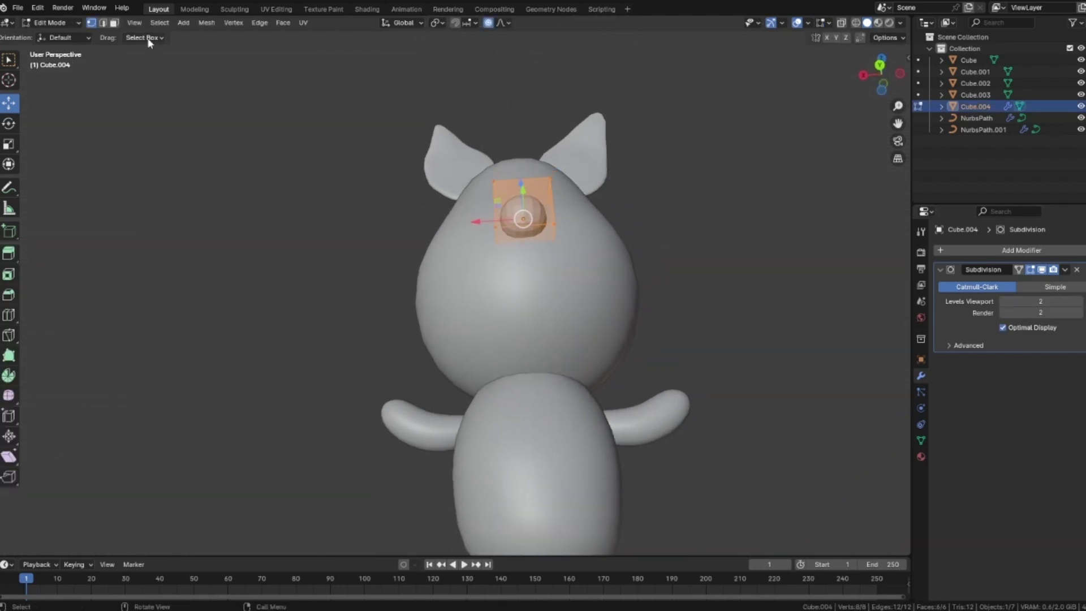
pyautogui.click(543, 242)
pyautogui.moveTo(543, 242); pyautogui.dragTo(746, 243, button='middle')
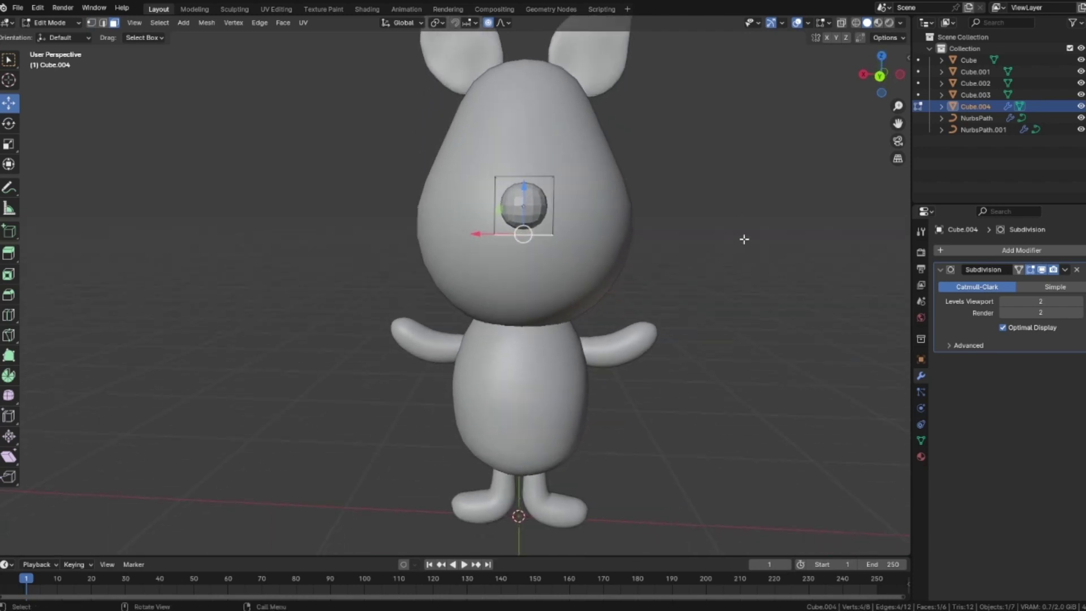
pyautogui.press('s')
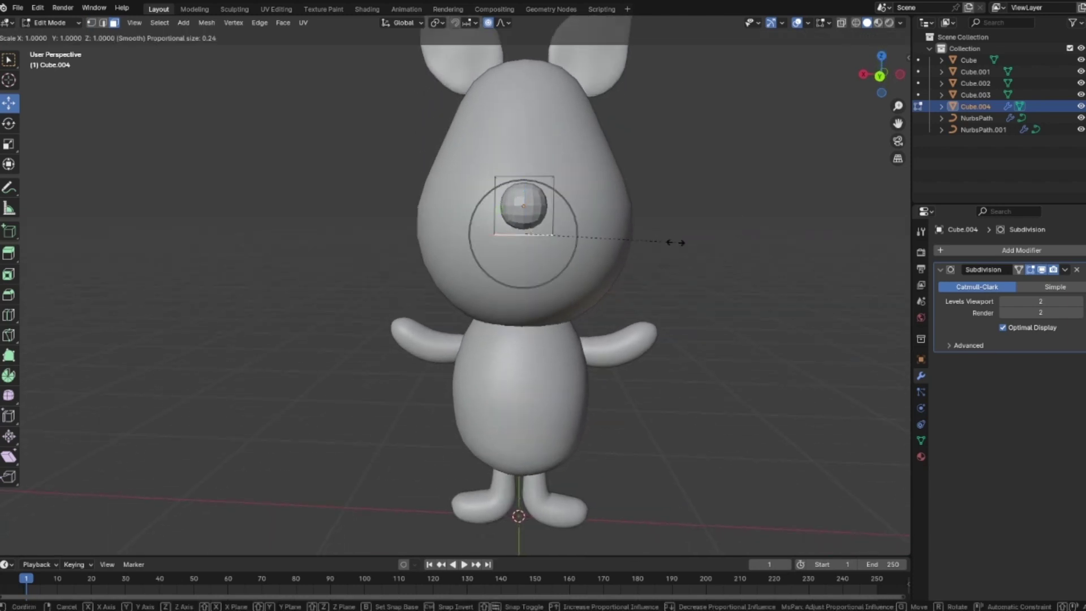
pyautogui.press('Escape')
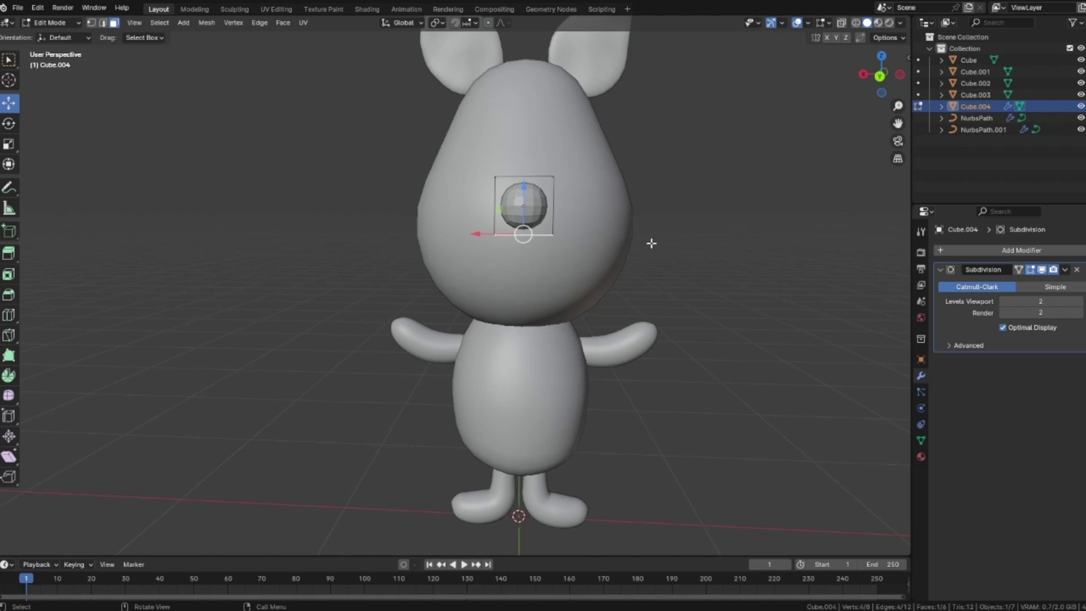
pyautogui.press('s')
pyautogui.press('x')
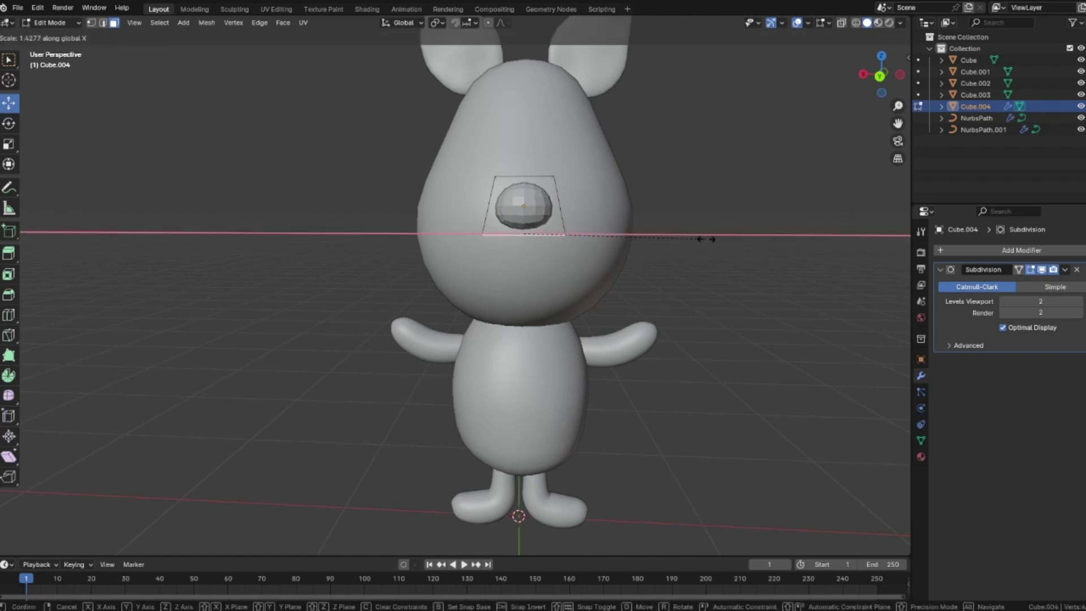
pyautogui.click(713, 235)
# - Scale the nose's top face narrower along the X axis to about 0.65 and finish mesh editing
pyautogui.moveTo(713, 236); pyautogui.dragTo(735, 107, button='middle')
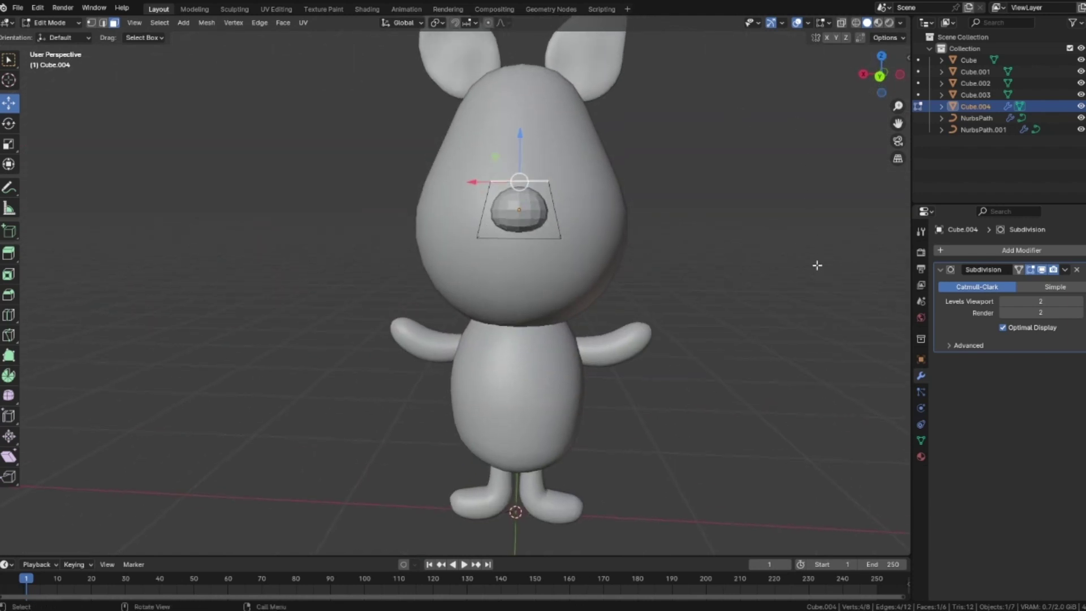
pyautogui.press('s')
pyautogui.press('x')
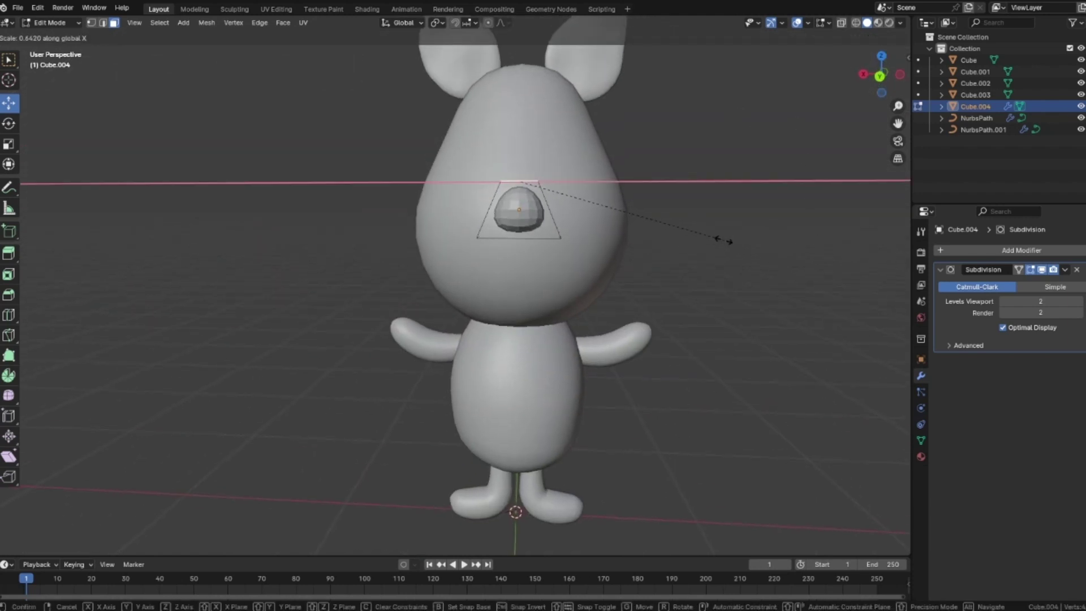
pyautogui.click(730, 238)
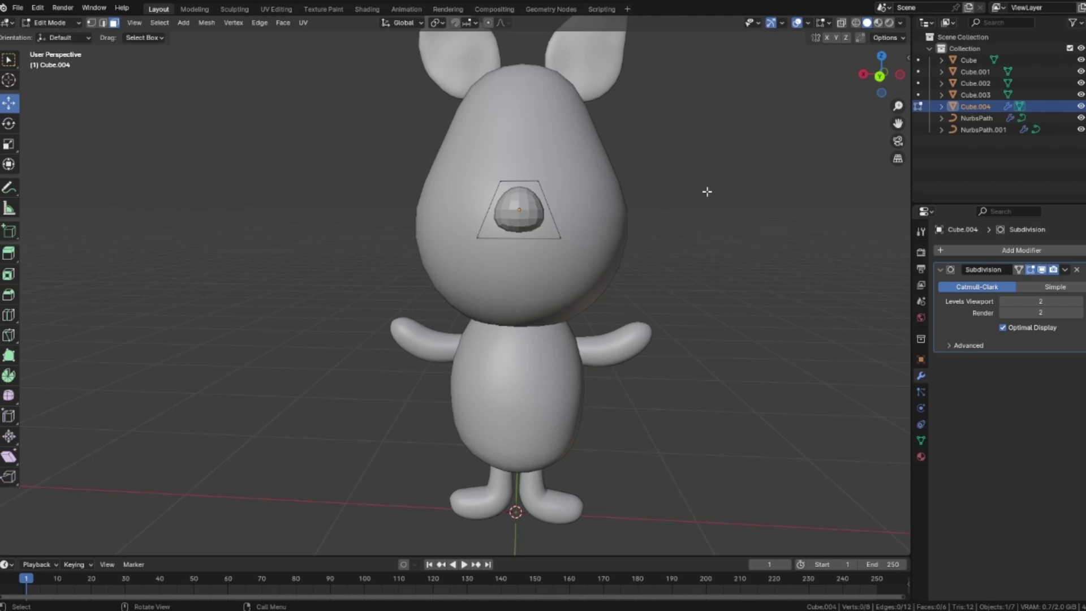
pyautogui.press('Tab')
pyautogui.click(707, 192)
# - Return to the back view and set the nose's subdivision levels to 3 for both viewport and render
pyautogui.click(880, 76)
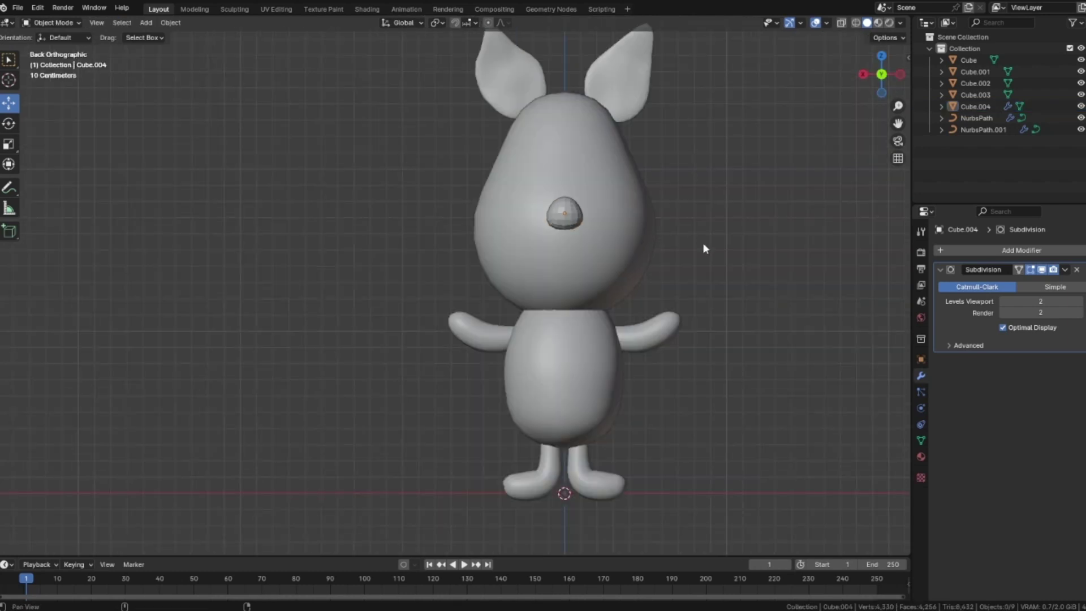
pyautogui.keyDown('shift'); pyautogui.moveTo(703, 243); pyautogui.dragTo(615, 253, button='middle'); pyautogui.keyUp('shift')
pyautogui.scroll(-1, 615, 253)
pyautogui.rightClick(497, 242)
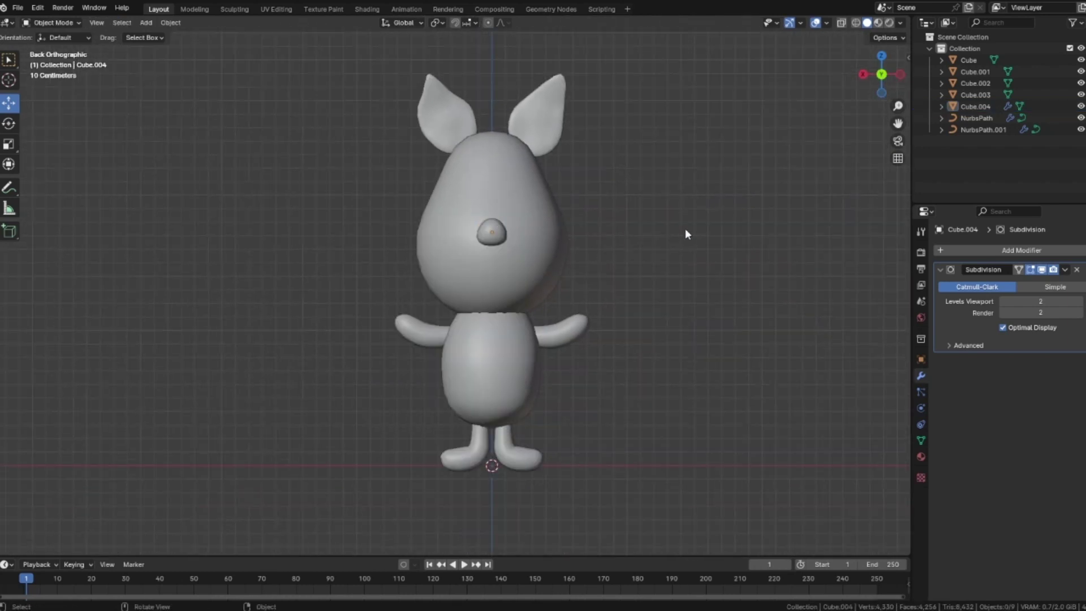
pyautogui.click(491, 233)
pyautogui.click(1079, 301)
pyautogui.click(1079, 313)
pyautogui.click(664, 205)
# - Add a horizontal loop cut around the middle of the nose mesh and finish mesh editing
pyautogui.scroll(1, 664, 205)
pyautogui.click(461, 238)
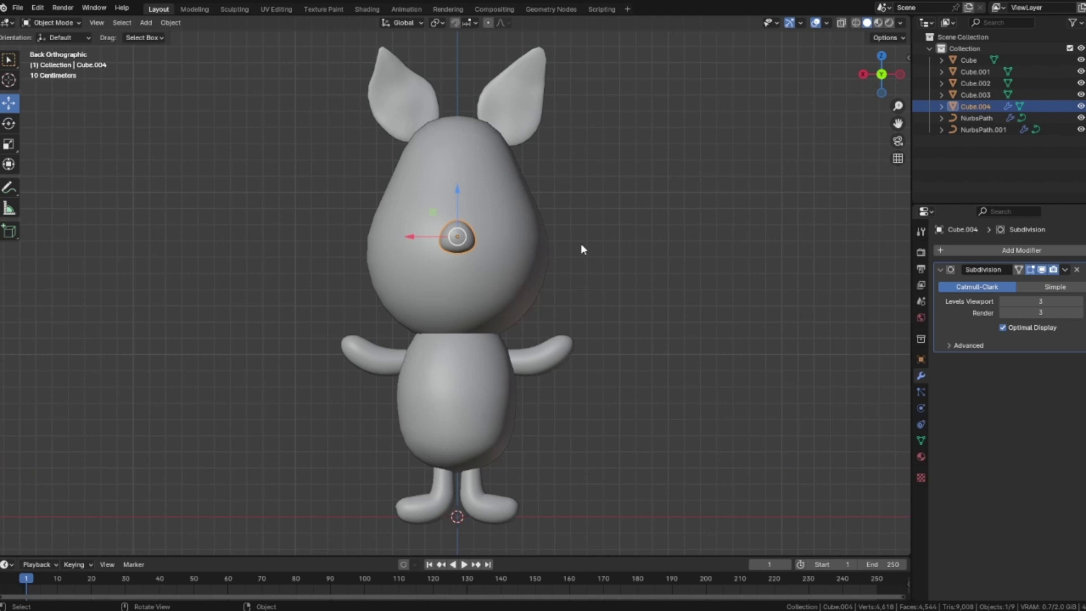
pyautogui.press('Tab')
pyautogui.scroll(2, 581, 245)
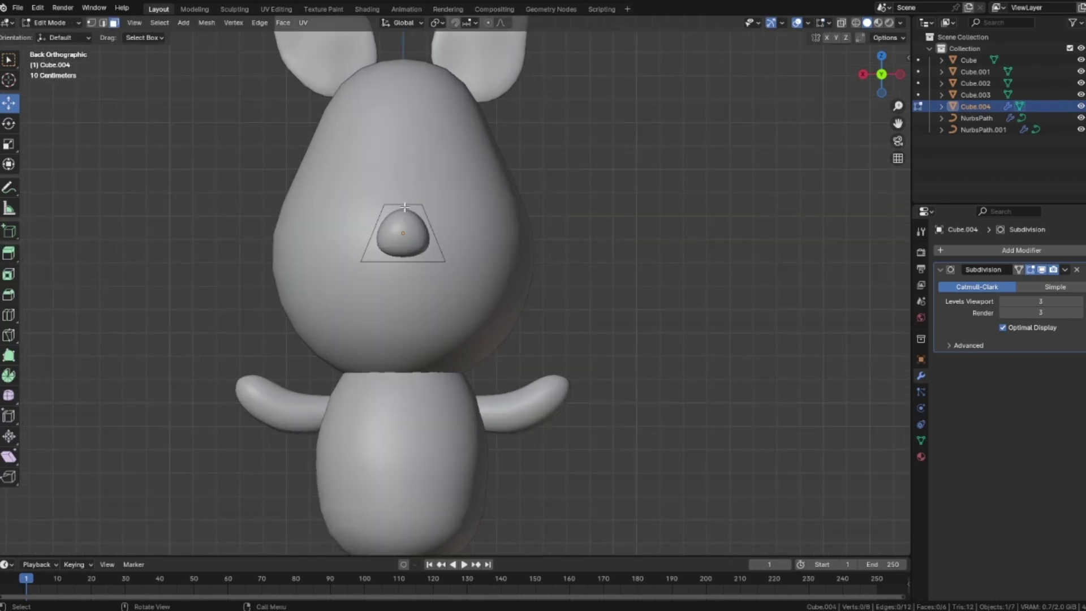
pyautogui.hotkey('ctrl', 'r')
pyautogui.click(417, 222)
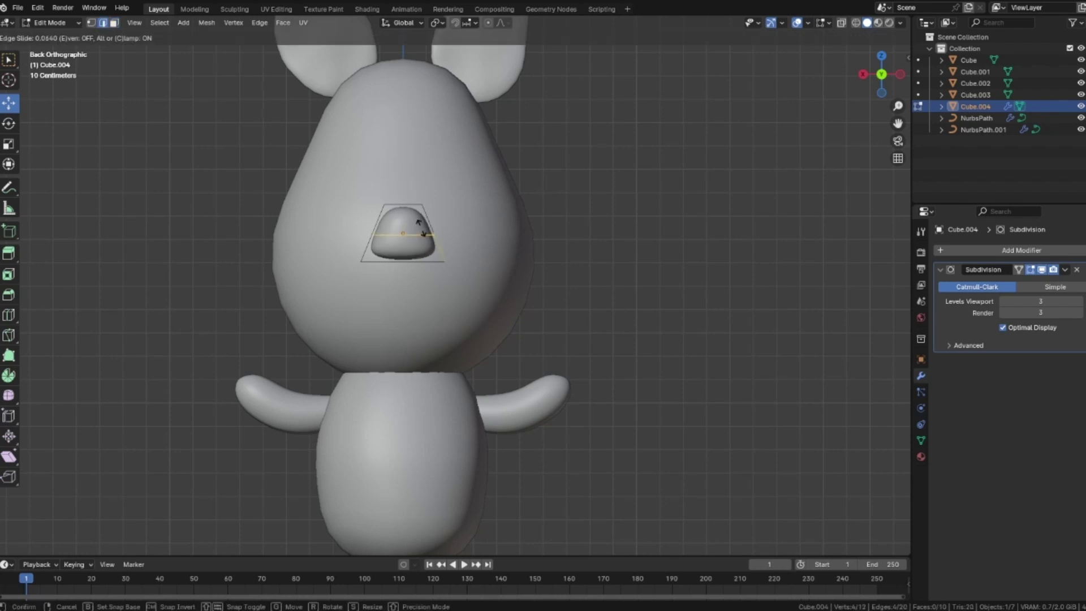
pyautogui.click(433, 229)
pyautogui.press('Tab')
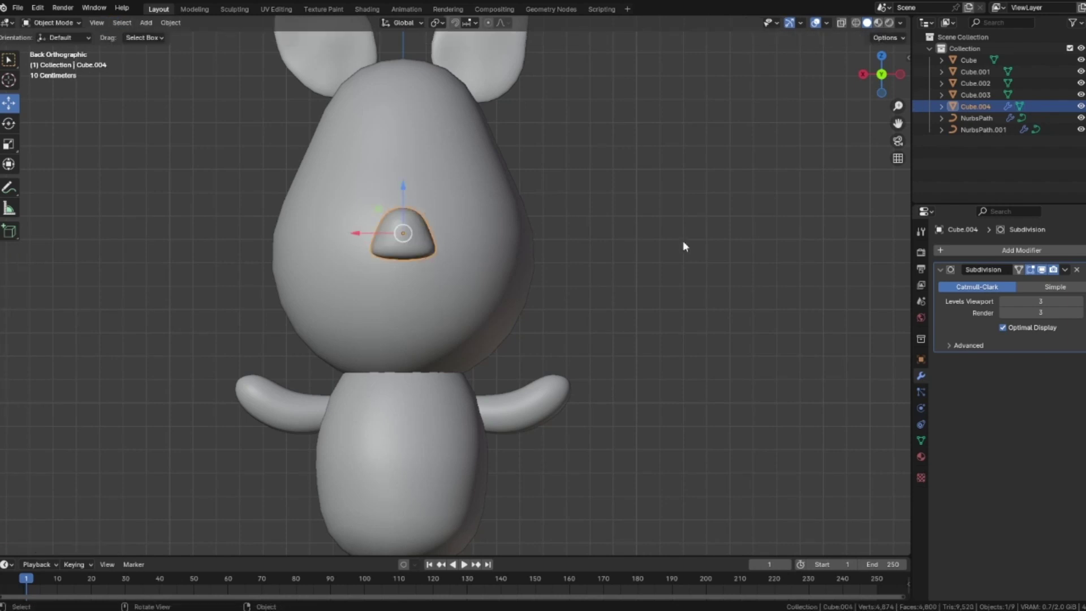
# - From the side view, push the nose slightly into the head and tilt it to follow the slope of the face
pyautogui.click(683, 239)
pyautogui.scroll(-2, 683, 240)
pyautogui.moveTo(684, 238)
pyautogui.mouseDown(button='middle')
pyautogui.moveTo(561, 239)
pyautogui.moveTo(732, 251)
pyautogui.moveTo(670, 246)
pyautogui.mouseUp(button='middle')
pyautogui.click(560, 242)
pyautogui.click(886, 83)
pyautogui.moveTo(529, 393); pyautogui.dragTo(539, 390)
pyautogui.click(8, 123)
pyautogui.moveTo(622, 346); pyautogui.dragTo(614, 349)
pyautogui.keyDown('shift'); pyautogui.moveTo(691, 347); pyautogui.dragTo(597, 226, button='middle'); pyautogui.keyUp('shift')
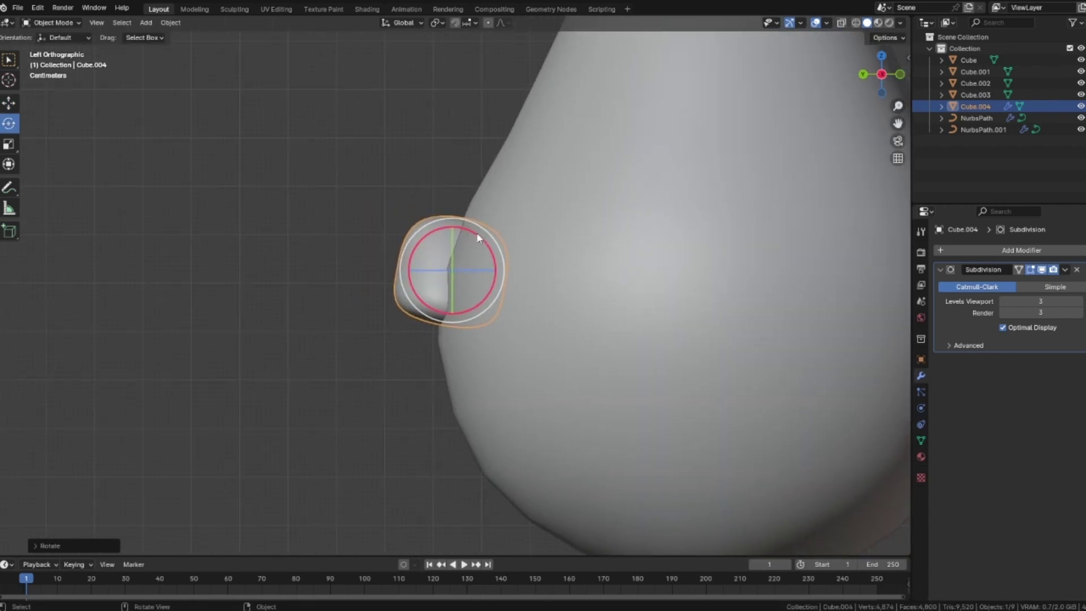
pyautogui.click(413, 174)
pyautogui.scroll(-4, 453, 178)
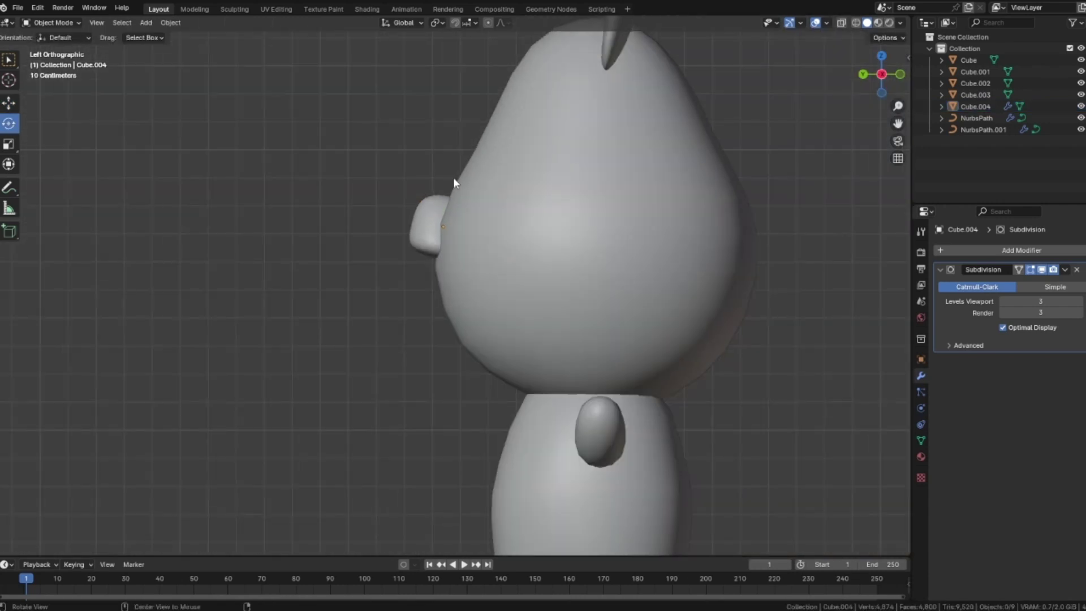
# - Add a plane at the character's feet and raise it along the Z axis to the height of the head
pyautogui.click(863, 74)
pyautogui.scroll(-2, 598, 108)
pyautogui.keyDown('shift'); pyautogui.moveTo(577, 100); pyautogui.dragTo(618, 151, button='middle'); pyautogui.keyUp('shift')
pyautogui.hotkey('shift', 'a')
pyautogui.moveTo(605, 226)
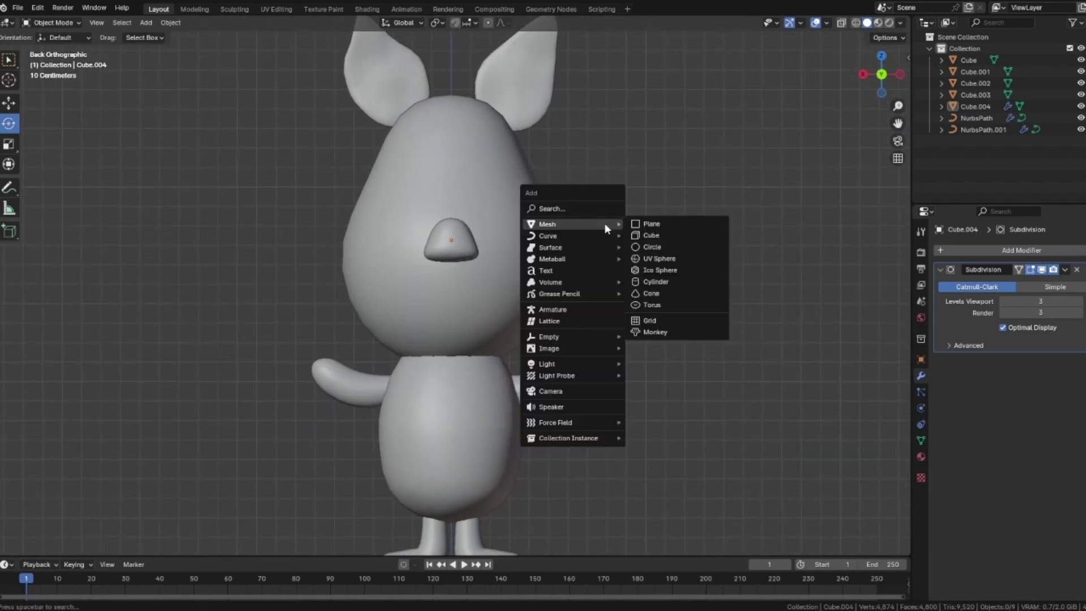
pyautogui.click(647, 223)
pyautogui.scroll(-1, 622, 277)
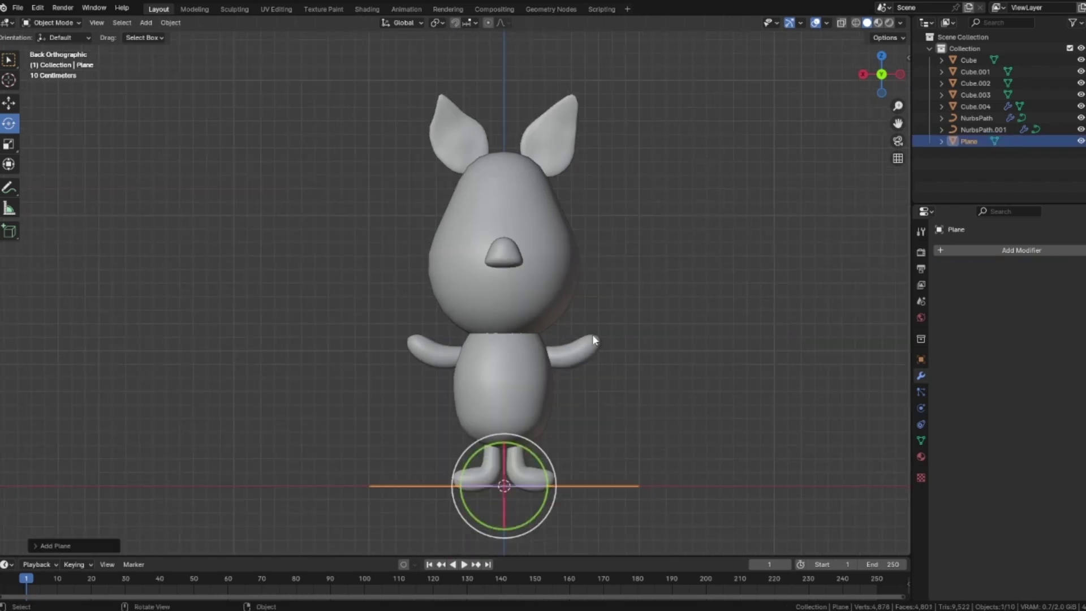
pyautogui.click(900, 74)
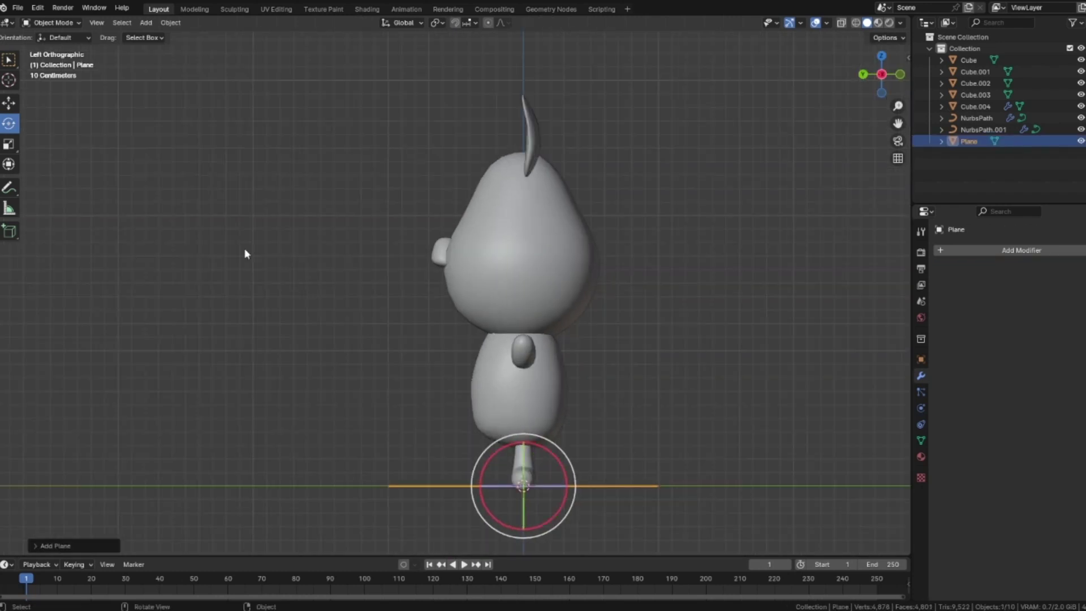
pyautogui.press('g')
pyautogui.press('z')
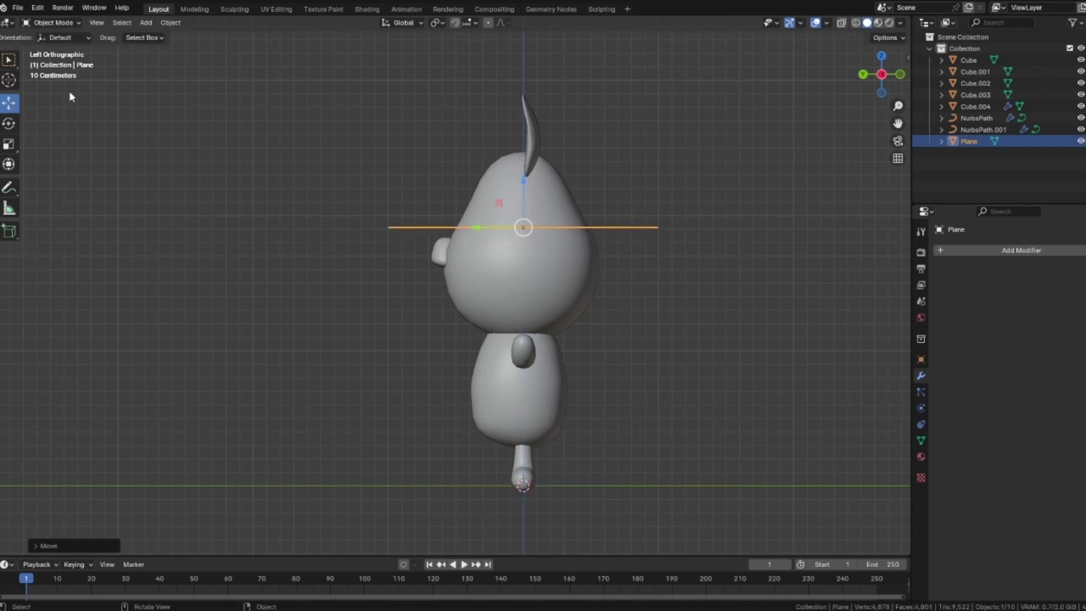
pyautogui.click(348, 162)
# - Rotate the plane upright by 90 degrees around the global X axis
pyautogui.moveTo(553, 192); pyautogui.dragTo(470, 152)
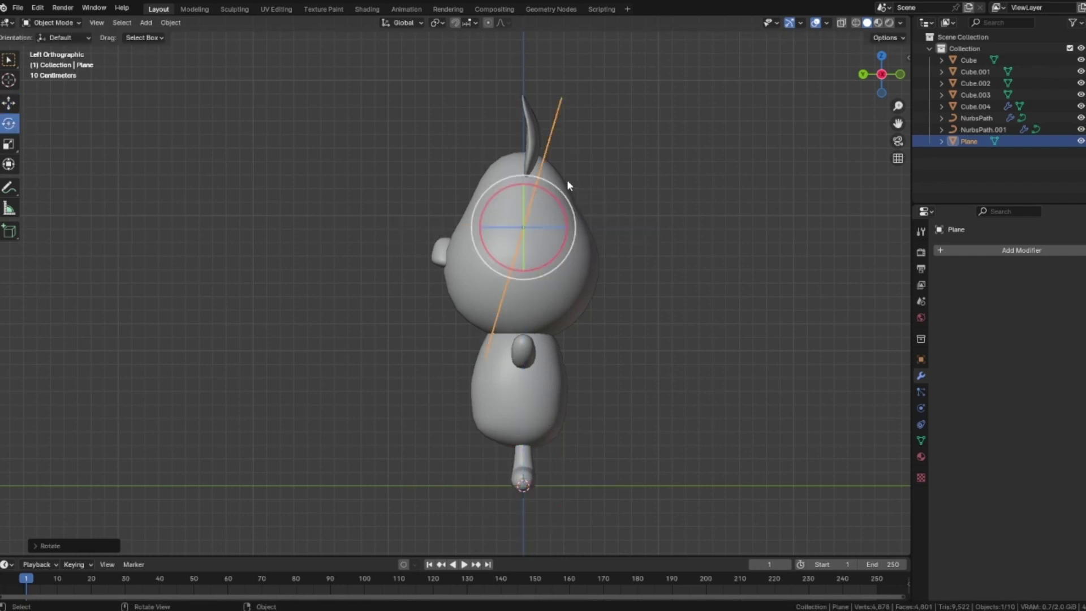
pyautogui.click(62, 544)
pyautogui.click(141, 491)
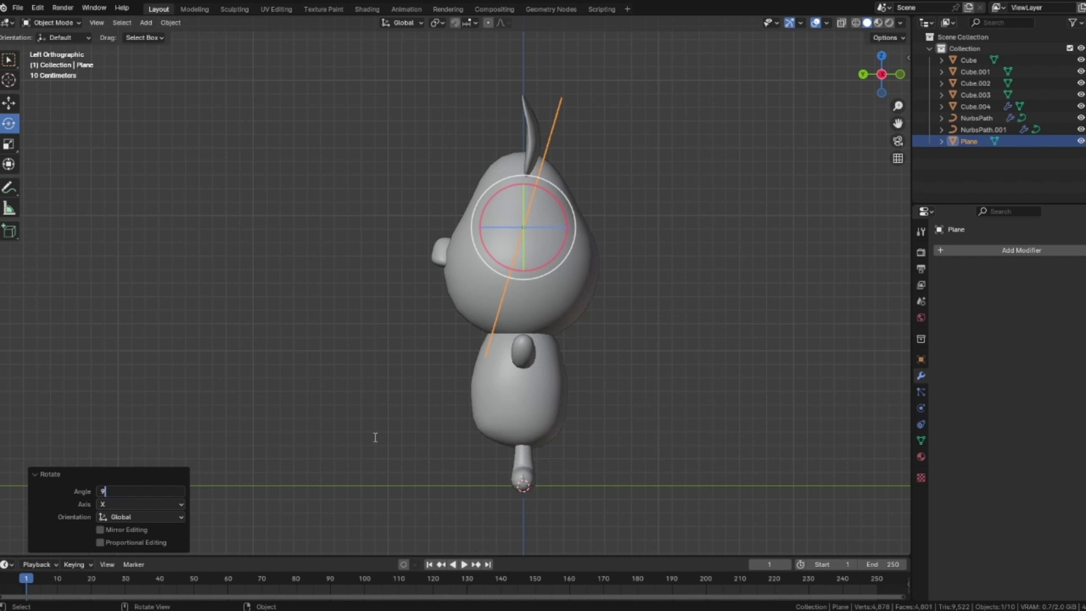
pyautogui.press('Return')
# - Scale the upright plane down uniformly to about 0.112
pyautogui.click(615, 278)
pyautogui.keyDown('alt'); pyautogui.moveTo(616, 278); pyautogui.dragTo(655, 253); pyautogui.keyUp('alt')
pyautogui.scroll(-2, 751, 281)
pyautogui.click(560, 246)
pyautogui.click(592, 241)
pyautogui.keyDown('alt'); pyautogui.moveTo(592, 242); pyautogui.dragTo(676, 247); pyautogui.keyUp('alt')
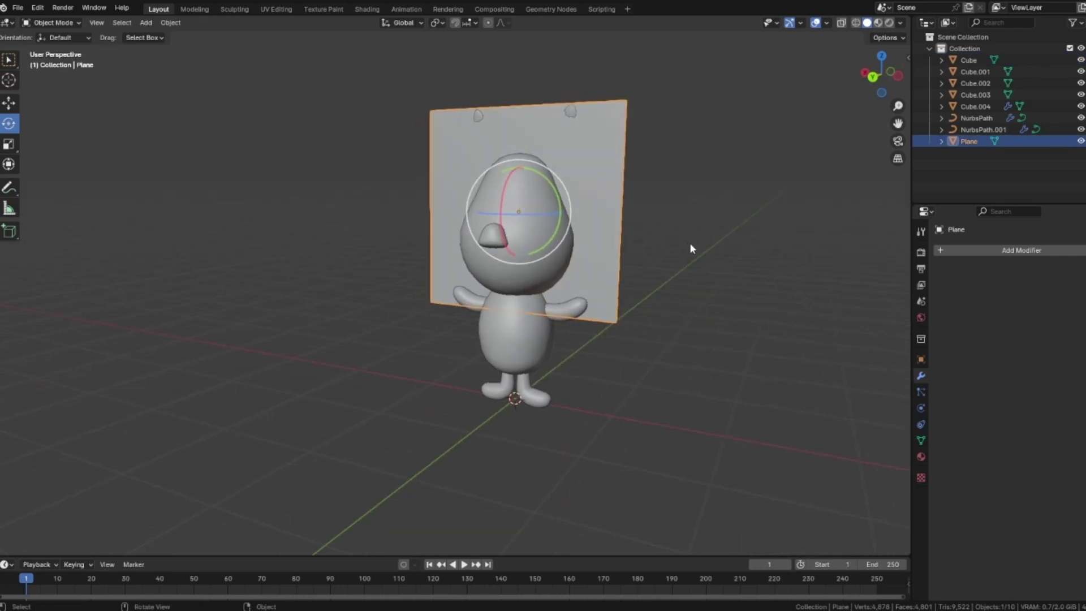
pyautogui.press('s')
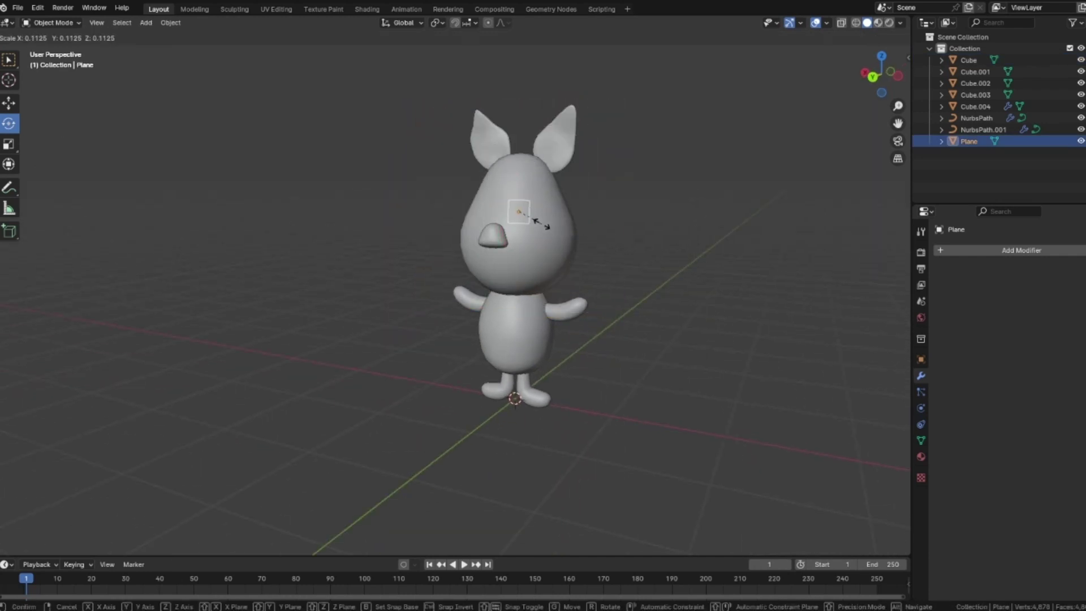
pyautogui.click(540, 224)
# - Move the small plane in front of the face, to one side above the nose, raising it about 0.12 m
pyautogui.click(864, 73)
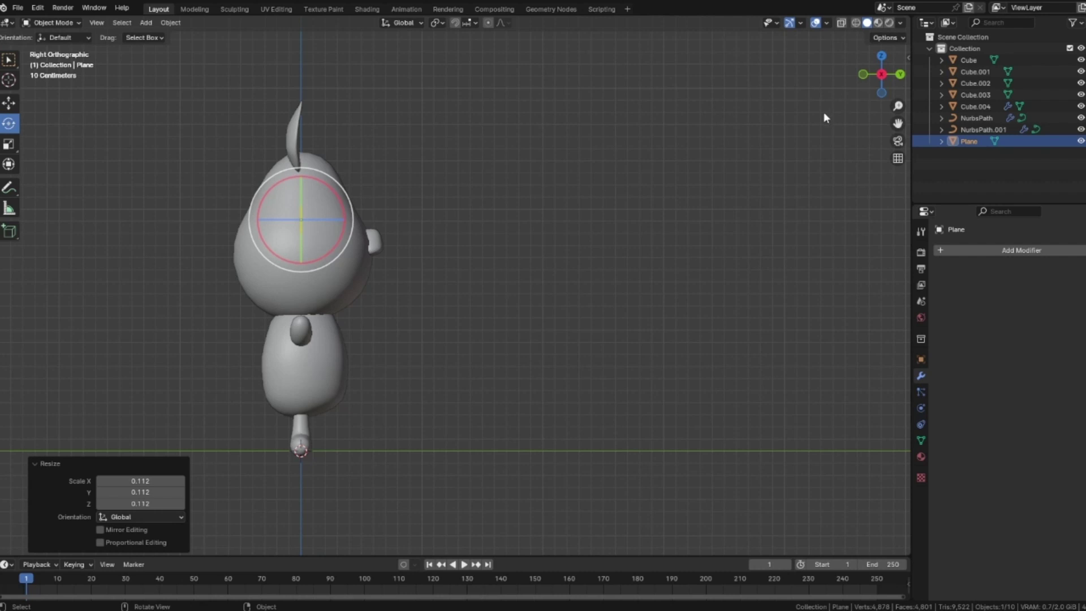
pyautogui.click(881, 74)
pyautogui.click(9, 103)
pyautogui.moveTo(561, 225); pyautogui.dragTo(481, 225)
pyautogui.click(863, 74)
pyautogui.scroll(7, 498, 210)
pyautogui.moveTo(271, 231); pyautogui.dragTo(300, 229)
pyautogui.moveTo(346, 180); pyautogui.dragTo(346, 151)
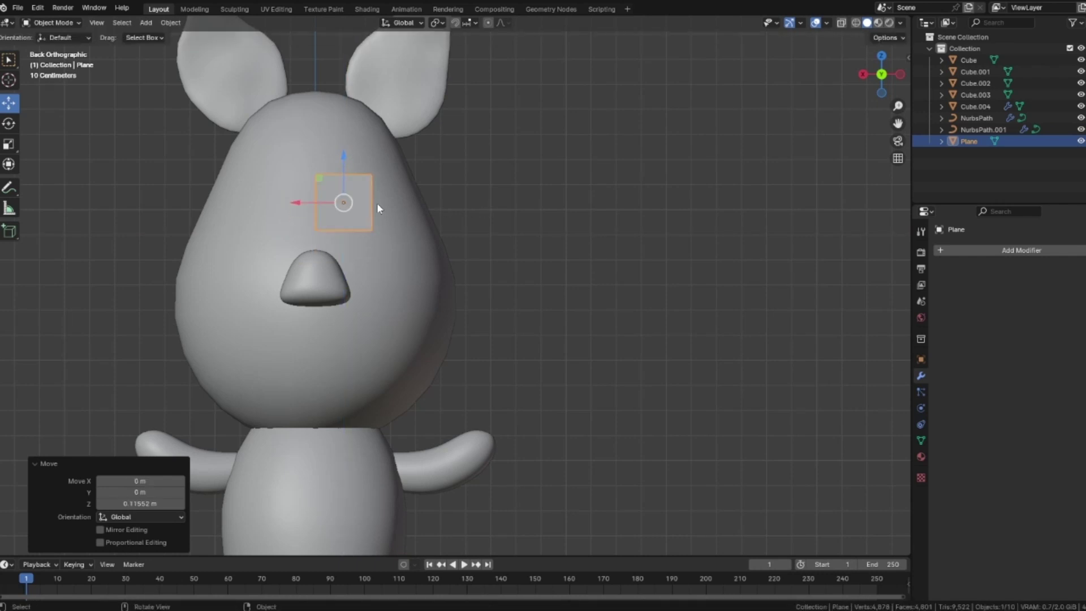
# - Merge all the plane's vertices at their center and raise the remaining vertex about 0.05 m along Z
pyautogui.press('Tab')
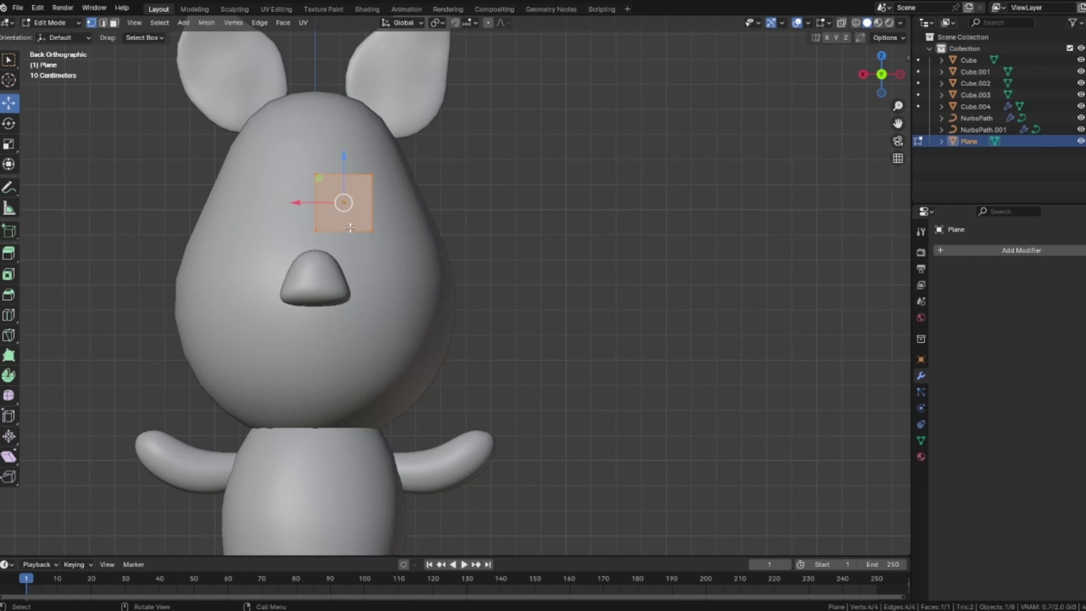
pyautogui.press('m')
pyautogui.click(369, 207)
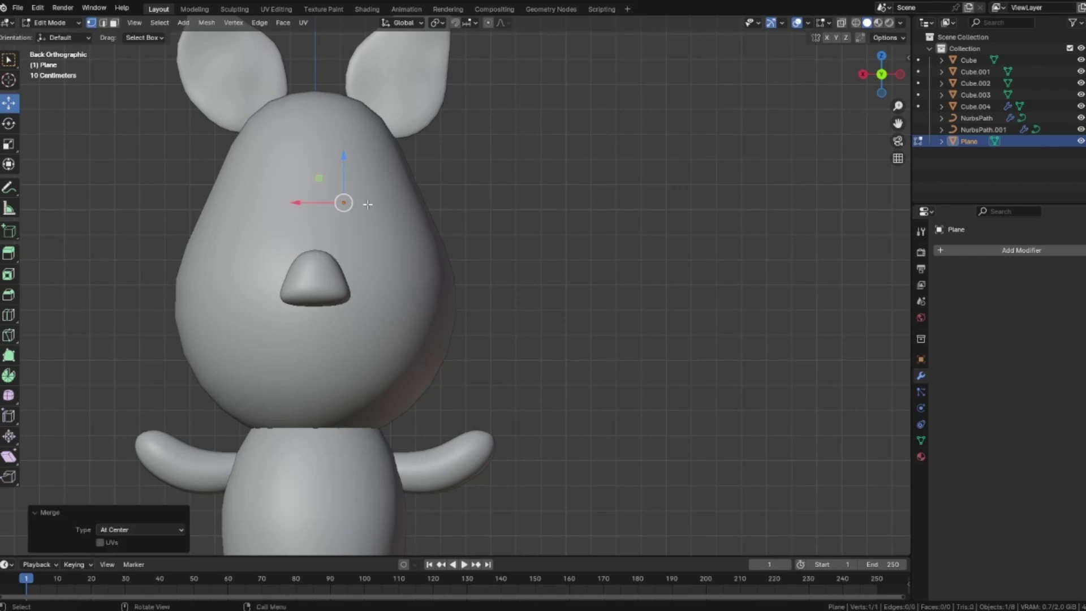
pyautogui.press('g')
pyautogui.press('z')
pyautogui.click(382, 200)
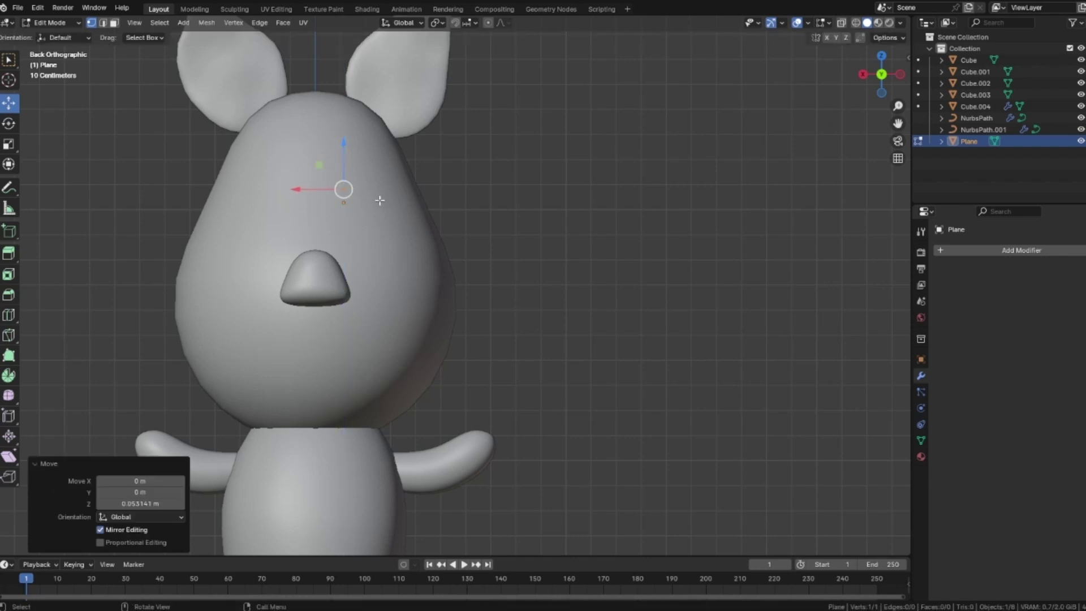
# - Add a Skin modifier followed by a Subdivision Surface modifier to the single-vertex object
pyautogui.click(993, 250)
pyautogui.moveTo(955, 254)
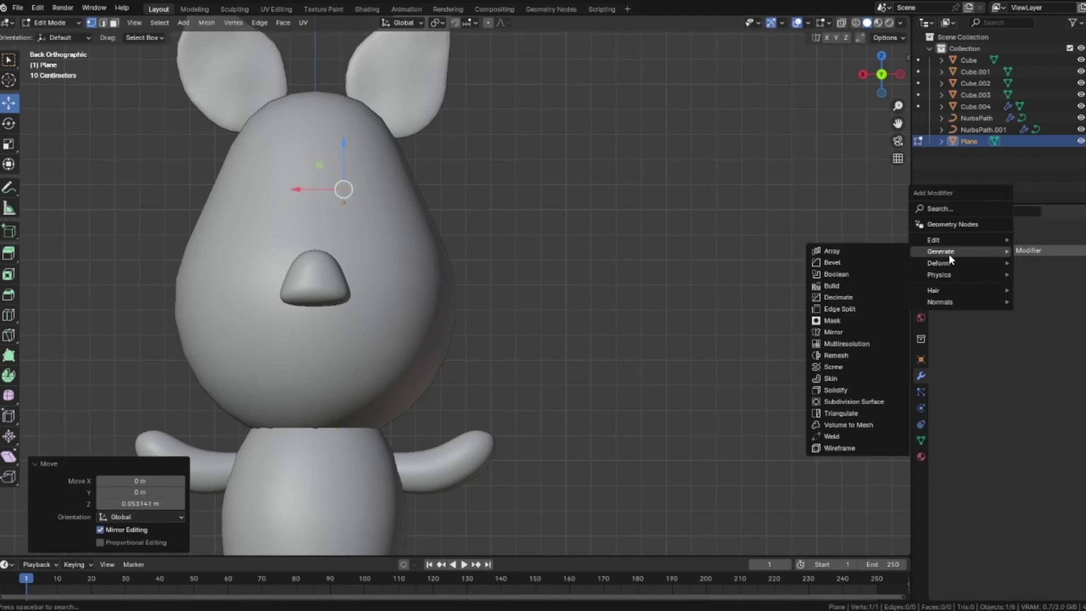
pyautogui.click(842, 377)
pyautogui.click(1028, 250)
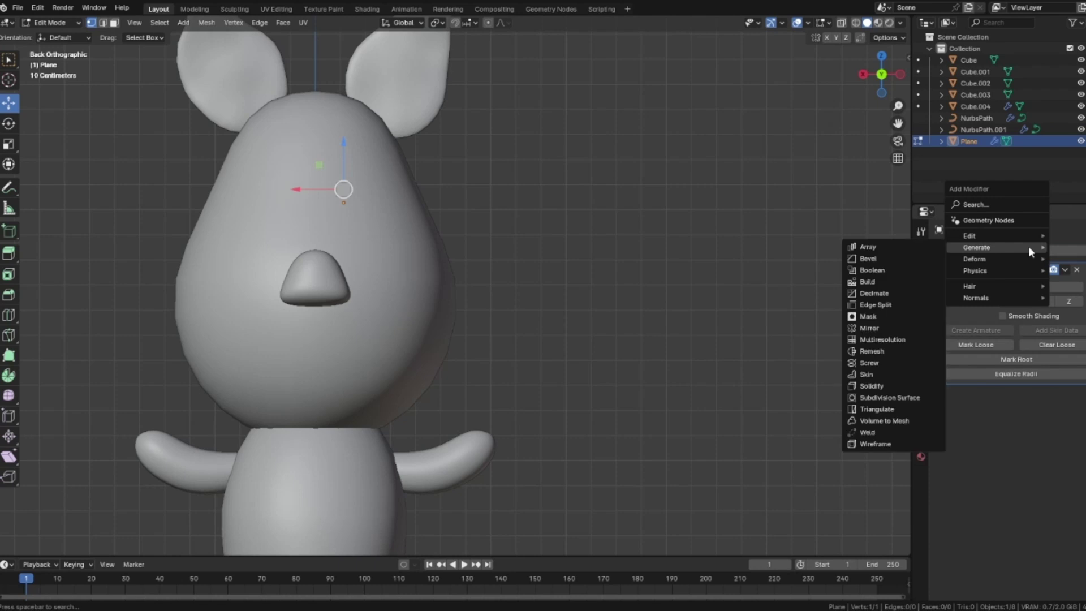
pyautogui.click(891, 398)
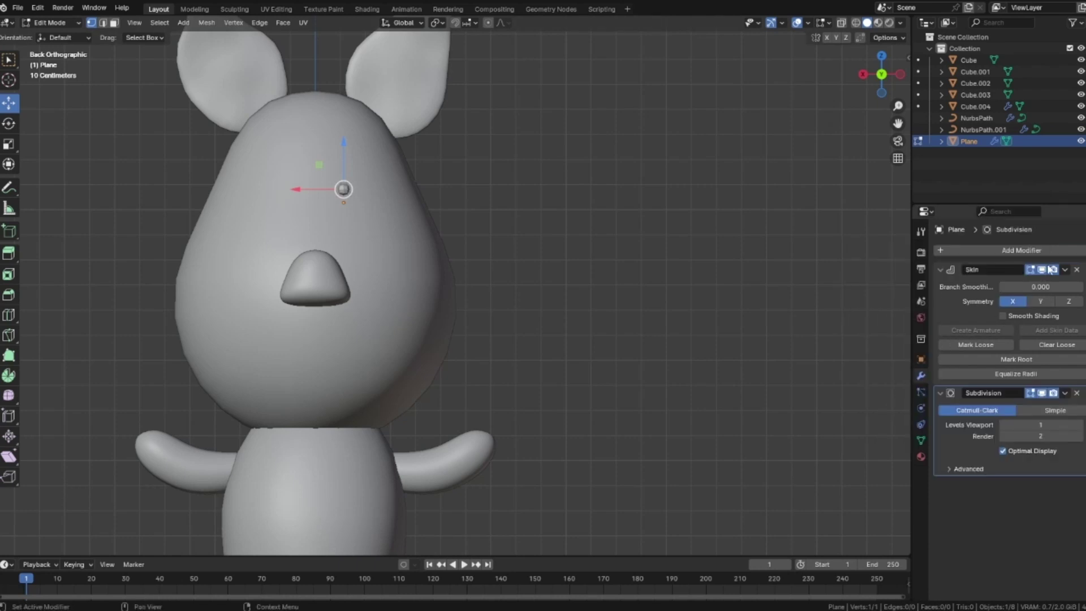
# - Extrude the vertex twice outward and downward into a curved eyebrow on the face, and finish mesh editing
pyautogui.scroll(3, 347, 200)
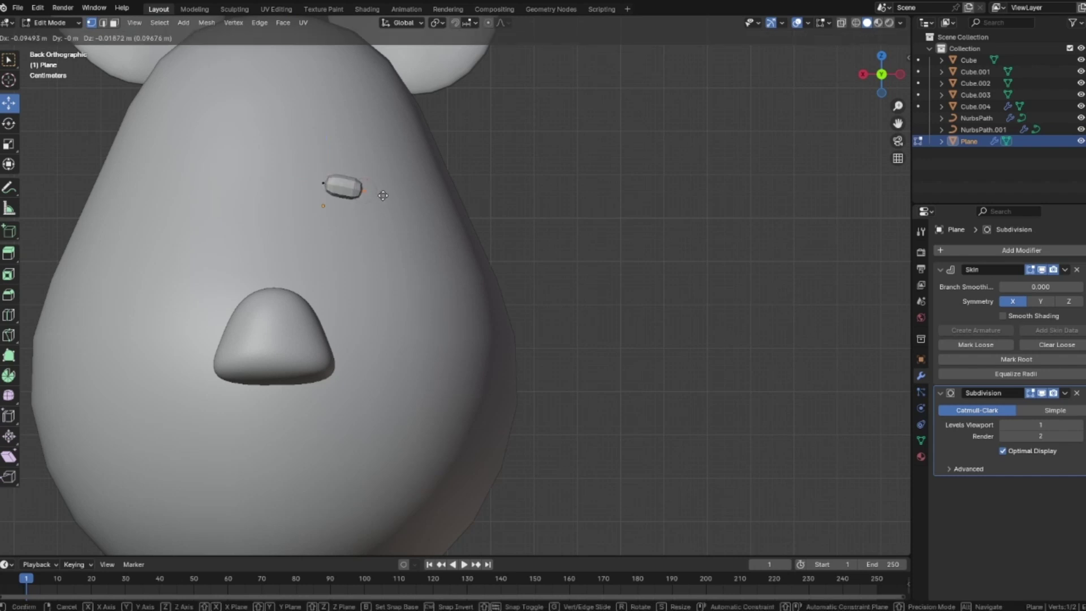
pyautogui.click(388, 193)
pyautogui.keyDown('shift'); pyautogui.moveTo(450, 210); pyautogui.dragTo(579, 223, button='middle'); pyautogui.keyUp('shift')
pyautogui.press('e')
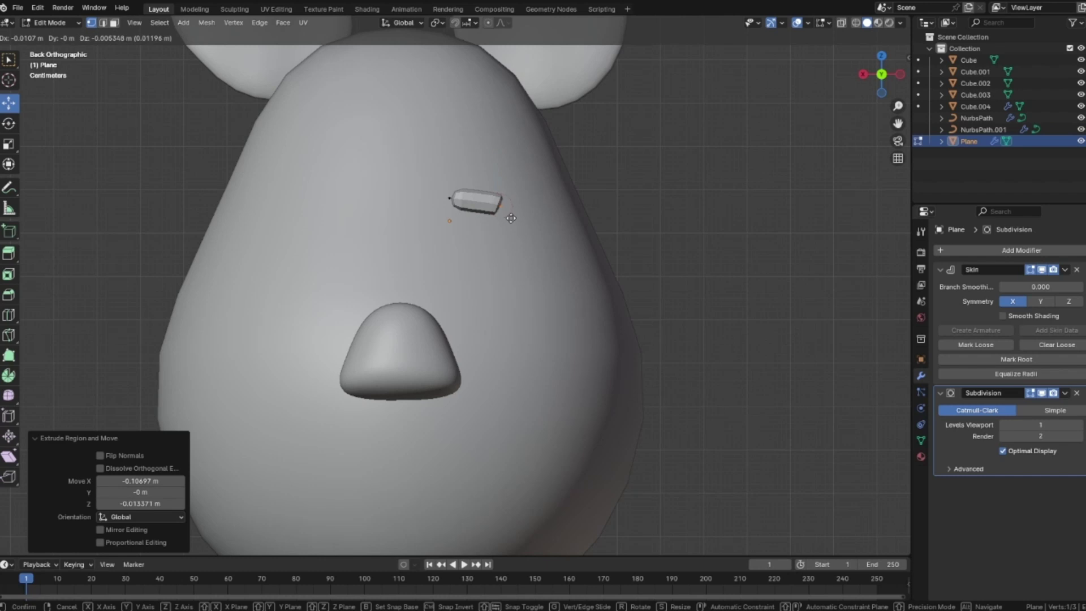
pyautogui.click(539, 242)
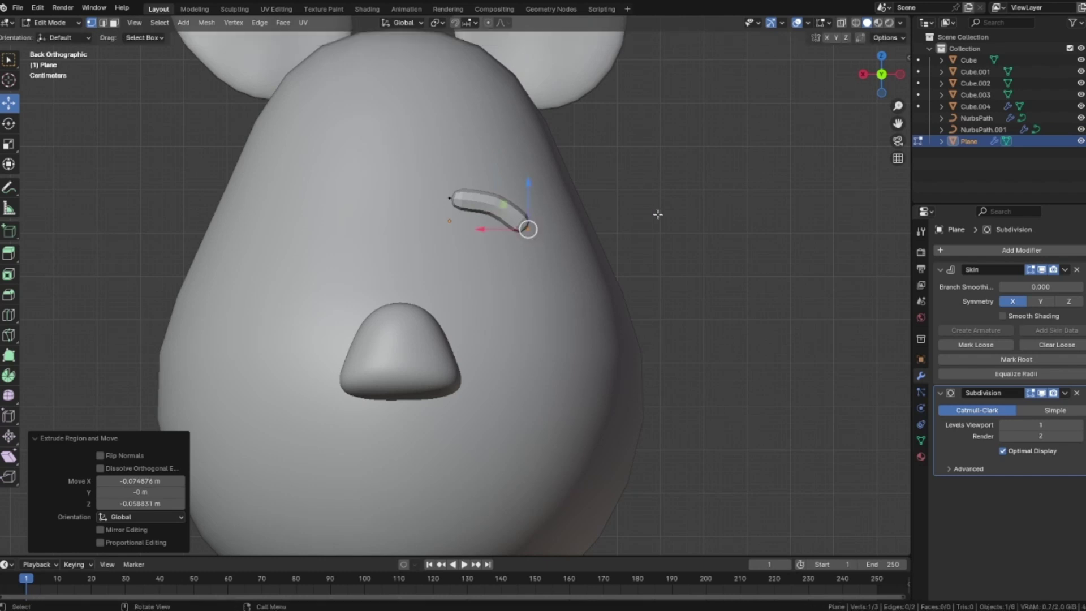
pyautogui.press('Tab')
pyautogui.click(657, 215)
# - Set the eyebrow's viewport subdivision level to 2
pyautogui.scroll(-4, 657, 215)
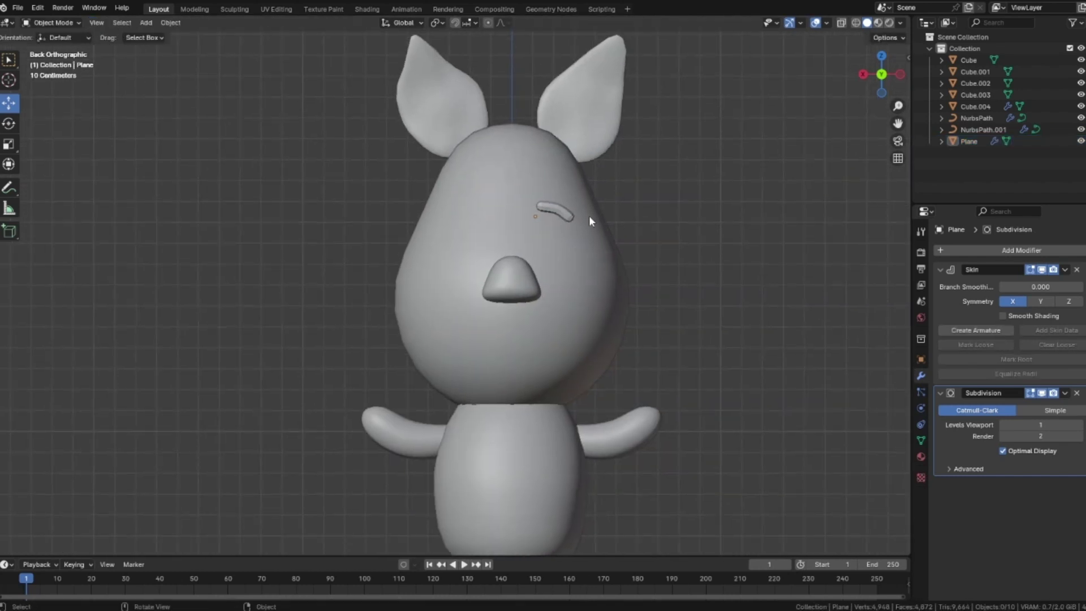
pyautogui.click(554, 214)
pyautogui.click(1077, 425)
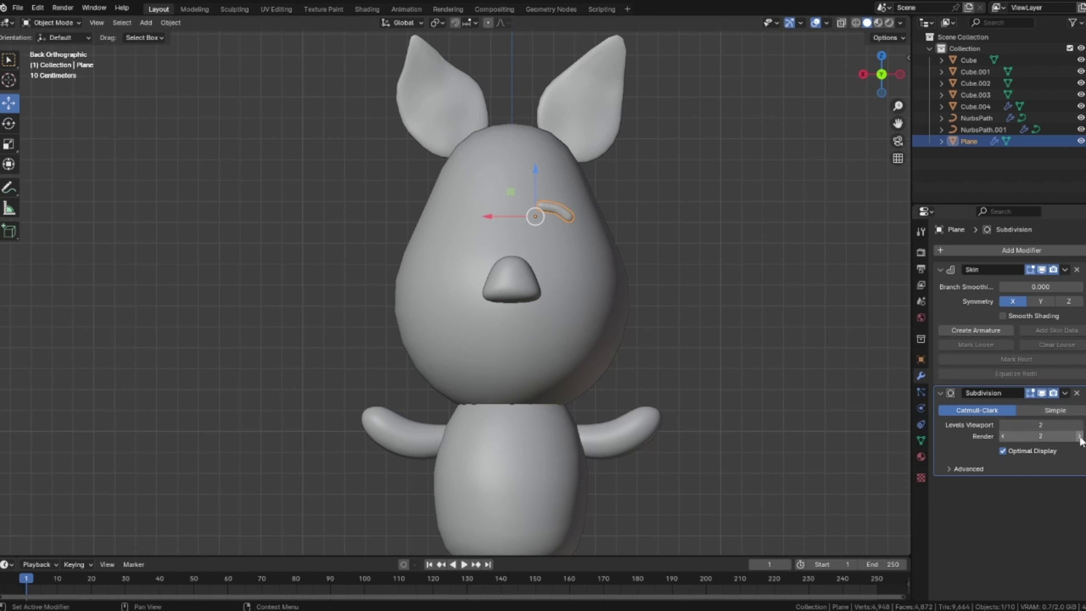
pyautogui.click(759, 263)
pyautogui.scroll(-3, 760, 263)
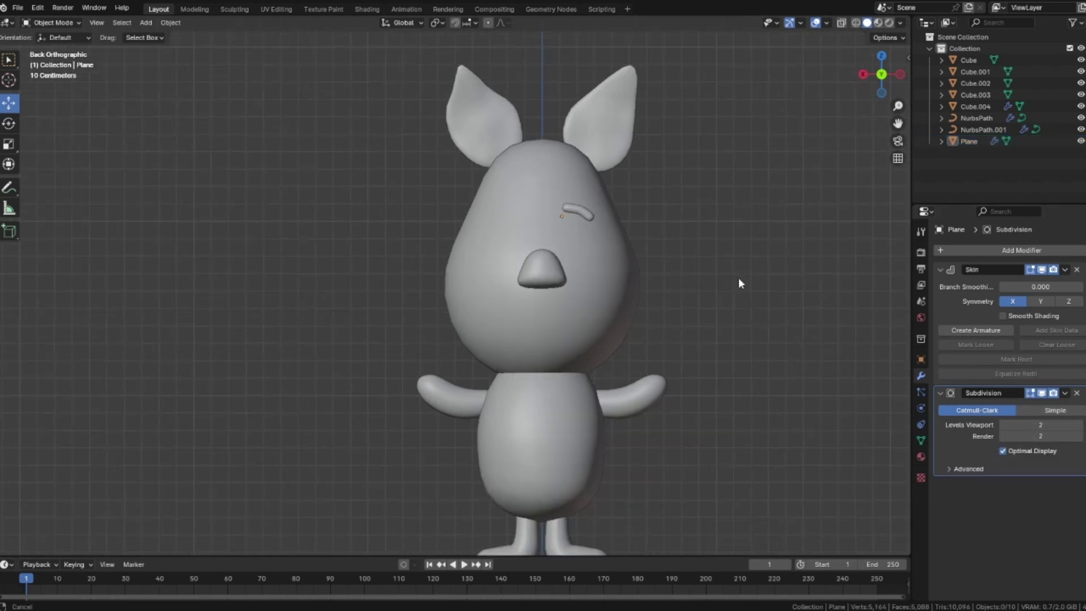
pyautogui.scroll(2, 640, 252)
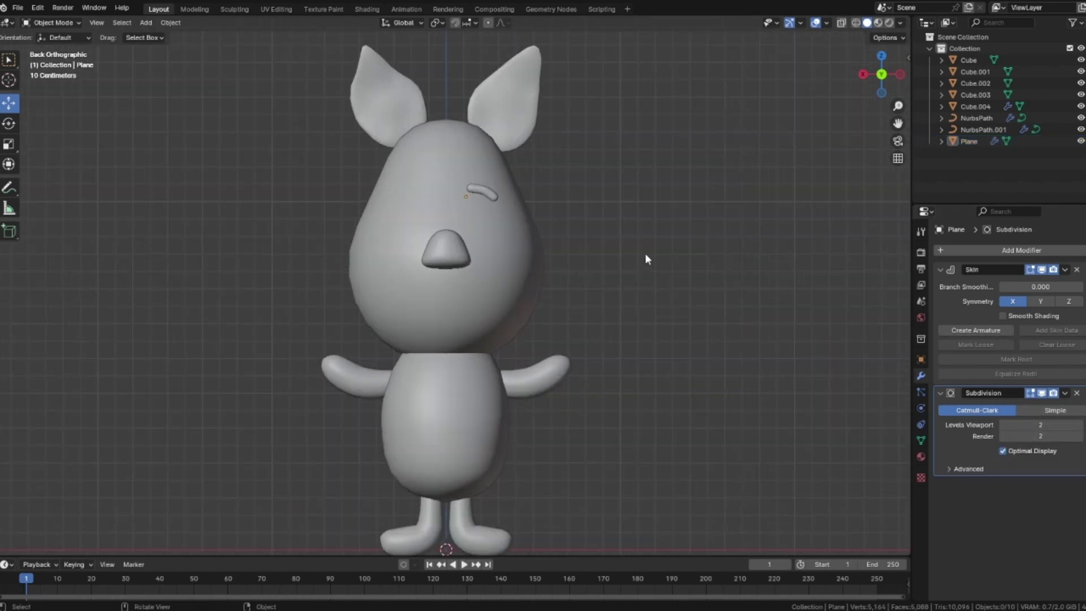
# - Refine the eyebrow's curve by moving its outer end and middle vertices slightly, and finish mesh editing
pyautogui.click(480, 191)
pyautogui.press('Tab')
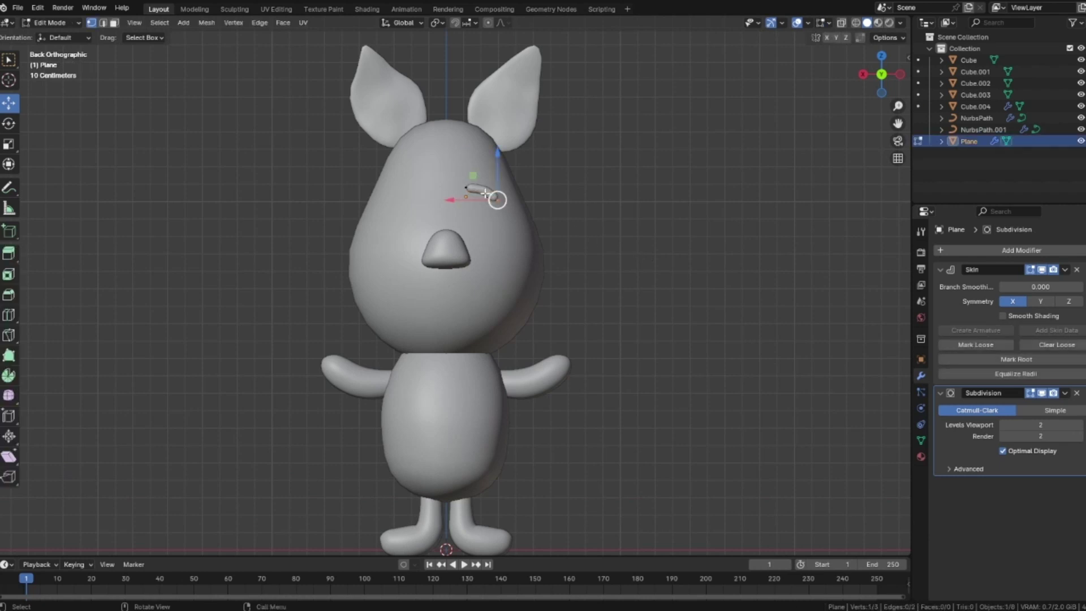
pyautogui.scroll(3, 498, 195)
pyautogui.press('g')
pyautogui.click(507, 204)
pyautogui.click(484, 185)
pyautogui.press('g')
pyautogui.click(480, 183)
pyautogui.click(641, 193)
pyautogui.press('Tab')
pyautogui.click(640, 192)
pyautogui.scroll(-4, 640, 192)
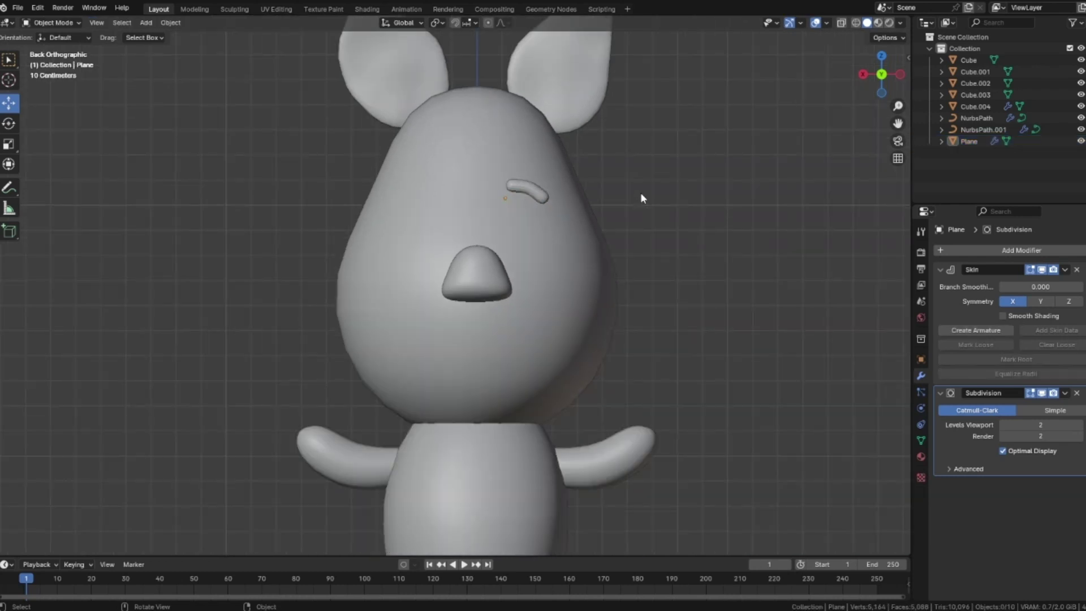
# - Apply the eyebrow's transform, thicken the skin of all its vertices to about 1.17 times, and finish mesh editing
pyautogui.click(547, 193)
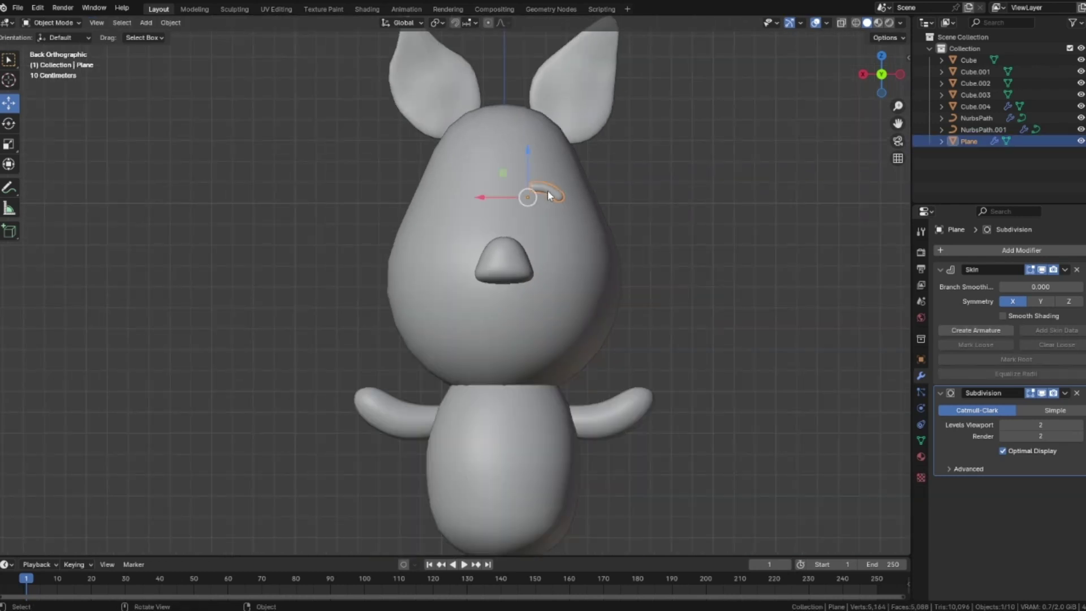
pyautogui.hotkey('ctrl', 'a')
pyautogui.click(583, 235)
pyautogui.press('Tab')
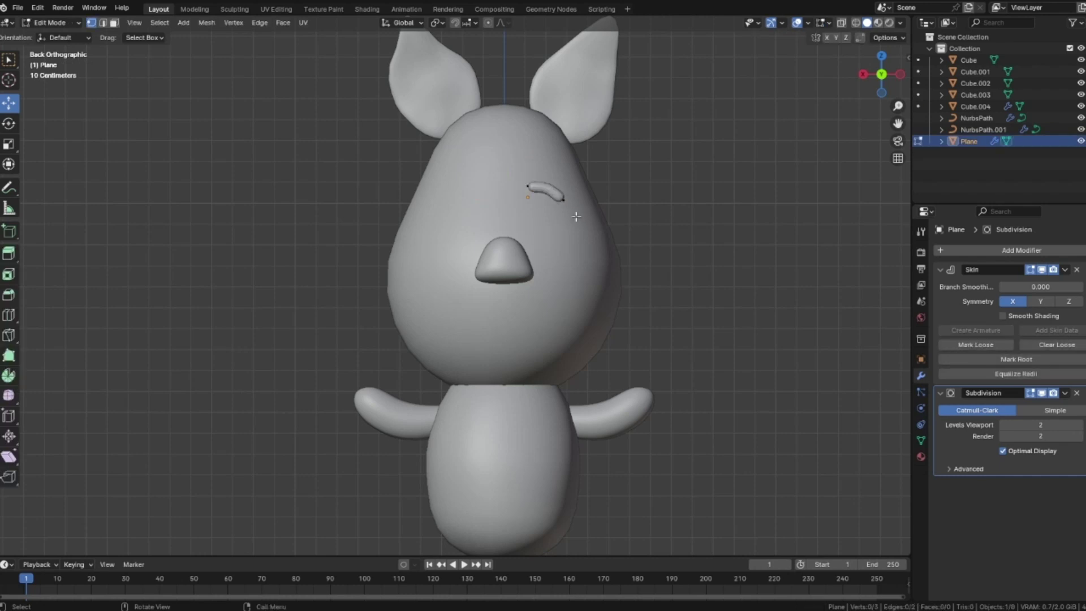
pyautogui.press('a')
pyautogui.press('s')
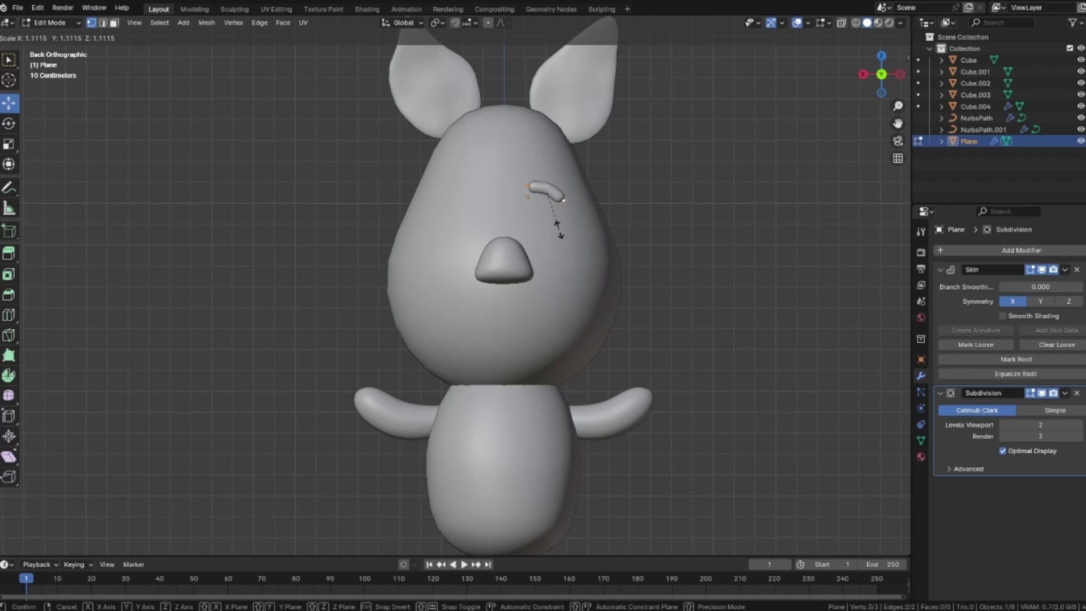
pyautogui.click(558, 228)
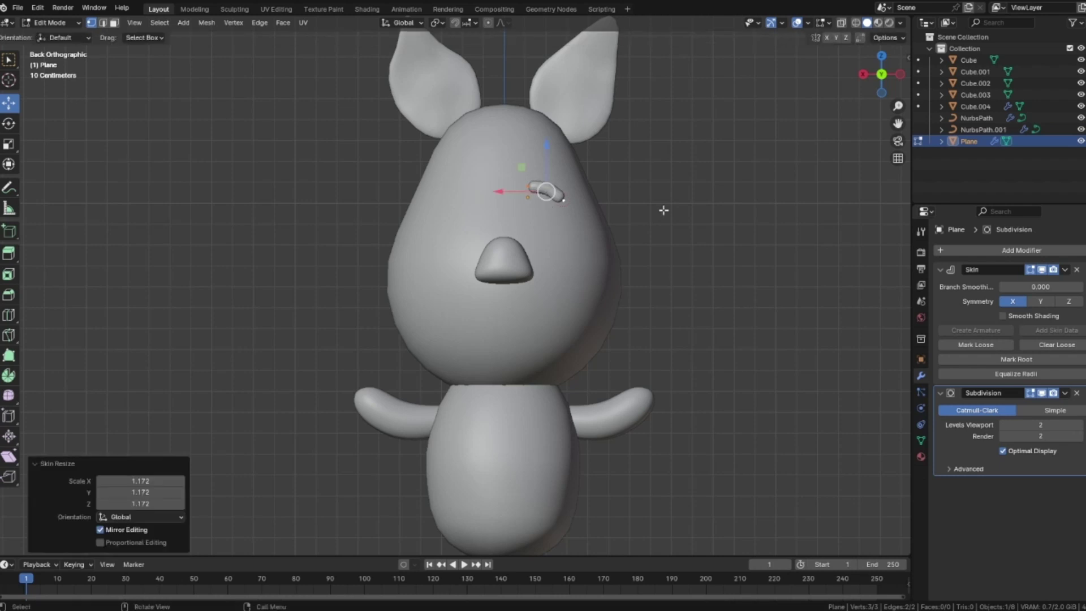
pyautogui.press('Tab')
pyautogui.click(683, 205)
# - Apply smooth shading to the eyebrow
pyautogui.rightClick(551, 196)
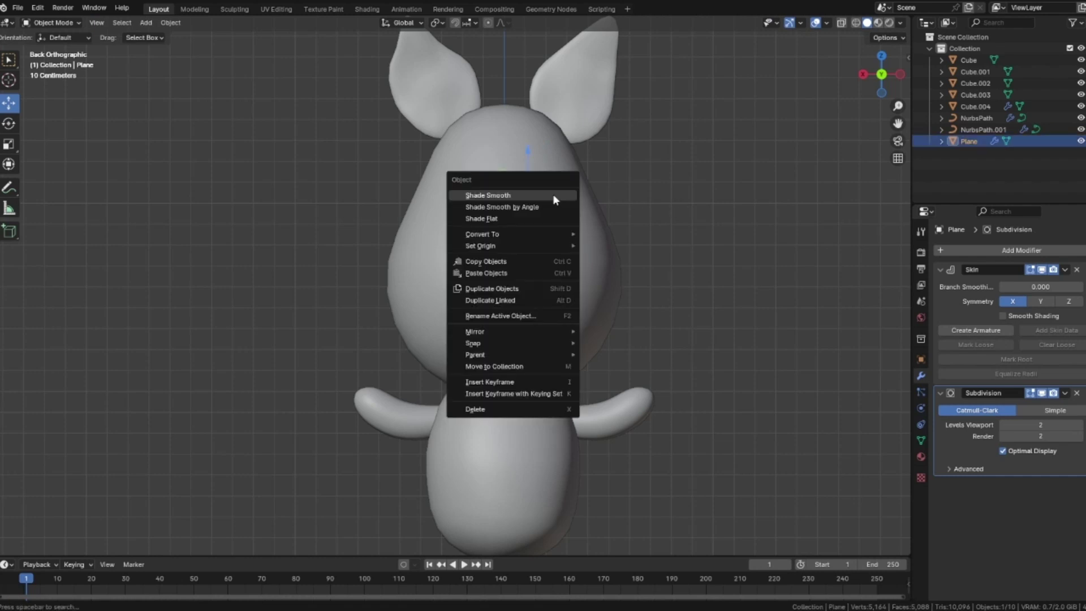
pyautogui.click(551, 194)
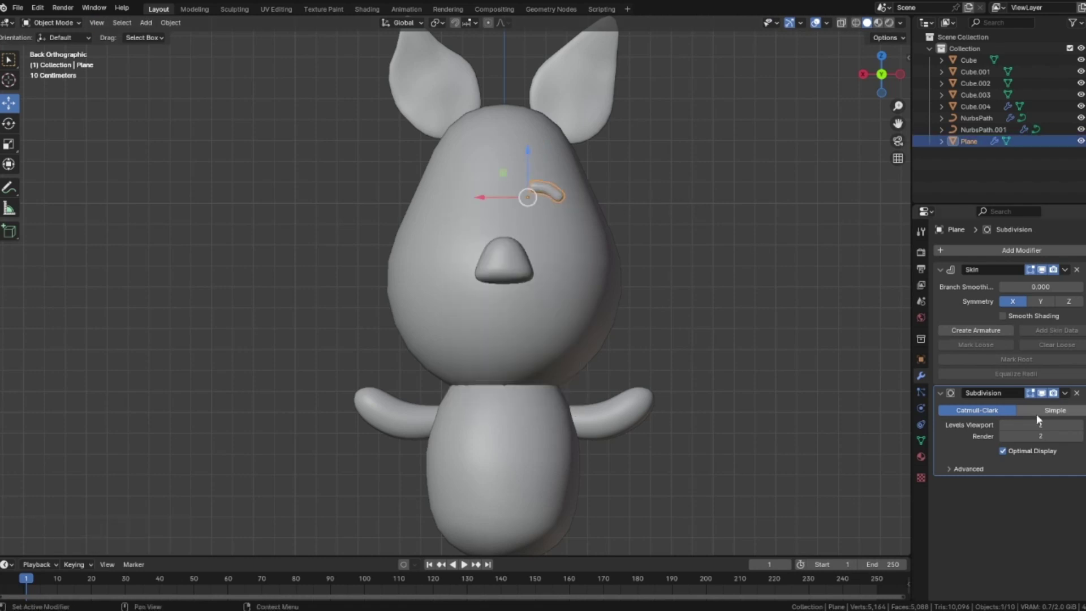
pyautogui.click(769, 266)
# - Add a Shrinkwrap modifier to the eyebrow targeting the head, with a 0.06 m offset, and move it ahead of the Subdivision modifier
pyautogui.moveTo(762, 263); pyautogui.dragTo(611, 253, button='middle')
pyautogui.click(699, 212)
pyautogui.keyDown('shift'); pyautogui.moveTo(842, 330); pyautogui.dragTo(728, 289, button='middle'); pyautogui.keyUp('shift')
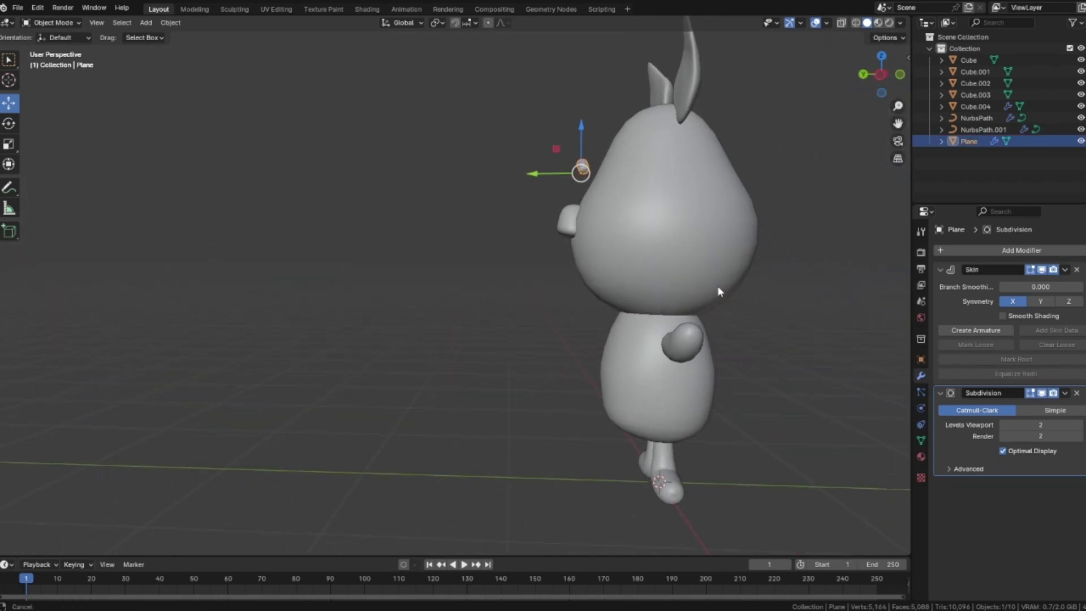
pyautogui.click(1020, 250)
pyautogui.moveTo(1020, 254)
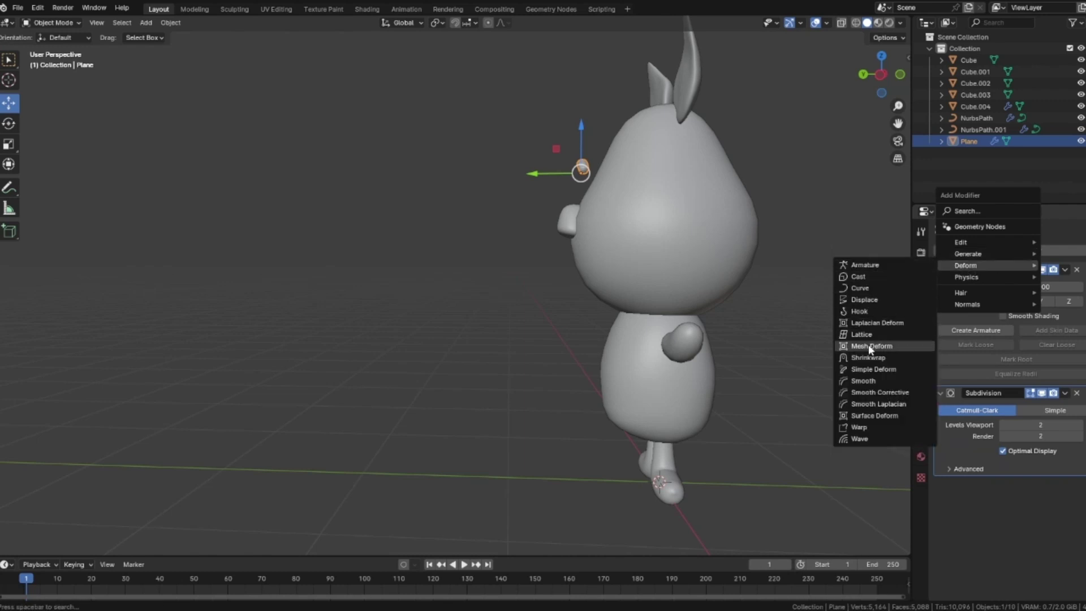
pyautogui.click(868, 357)
pyautogui.click(1076, 531)
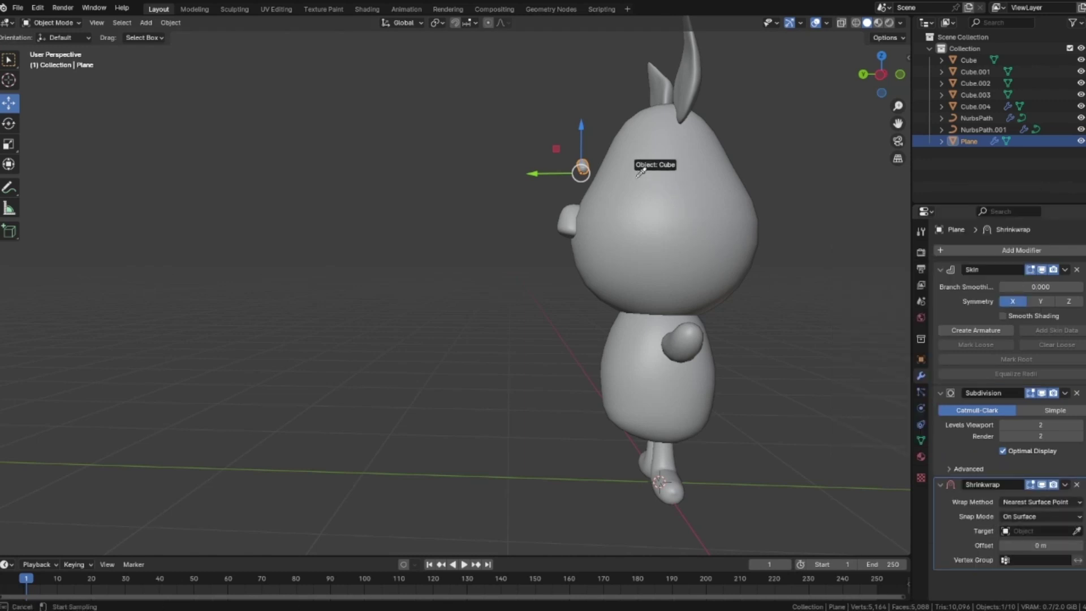
pyautogui.click(624, 173)
pyautogui.moveTo(1085, 485); pyautogui.dragTo(1084, 271)
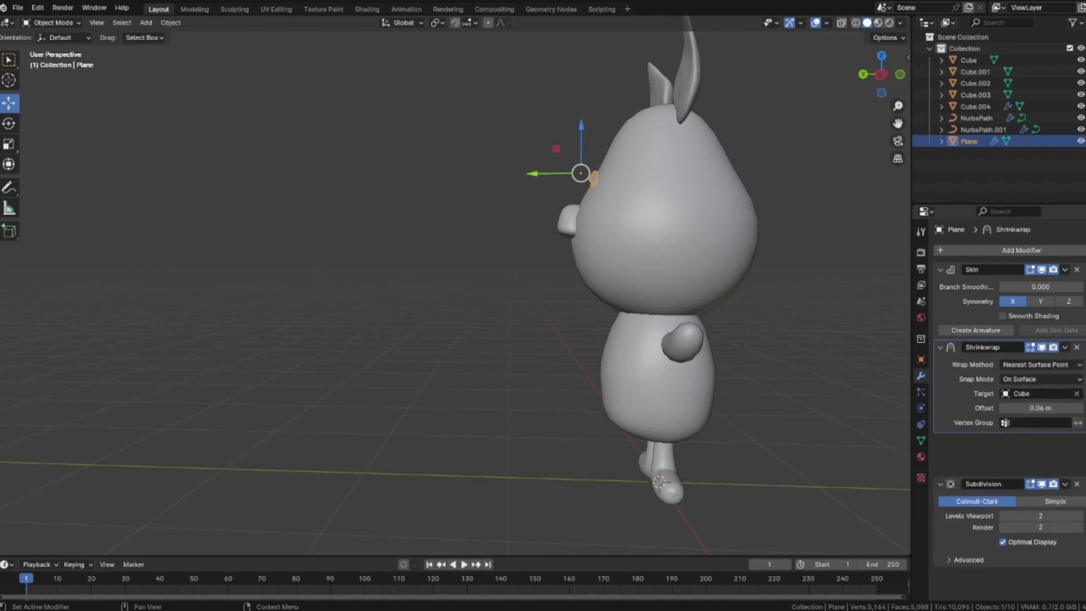
# - Reduce the eyebrow's Shrinkwrap offset to 0.01 m
pyautogui.scroll(6, 613, 189)
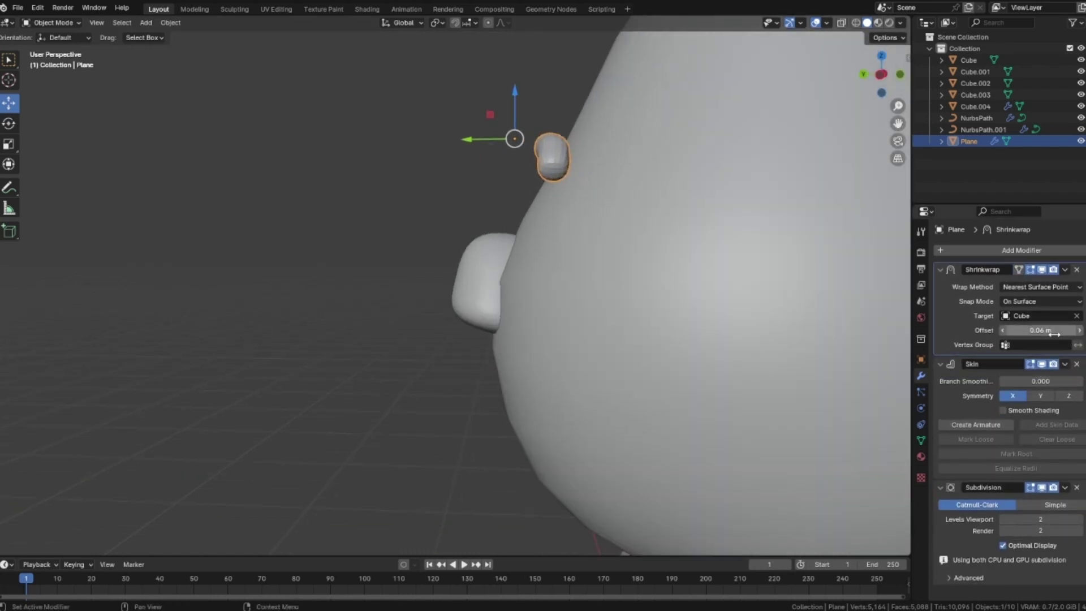
pyautogui.click(1004, 329)
pyautogui.click(1004, 330)
pyautogui.click(1004, 329)
pyautogui.click(1004, 329)
pyautogui.click(1004, 329)
pyautogui.moveTo(349, 232); pyautogui.dragTo(467, 237, button='middle')
pyautogui.click(662, 198)
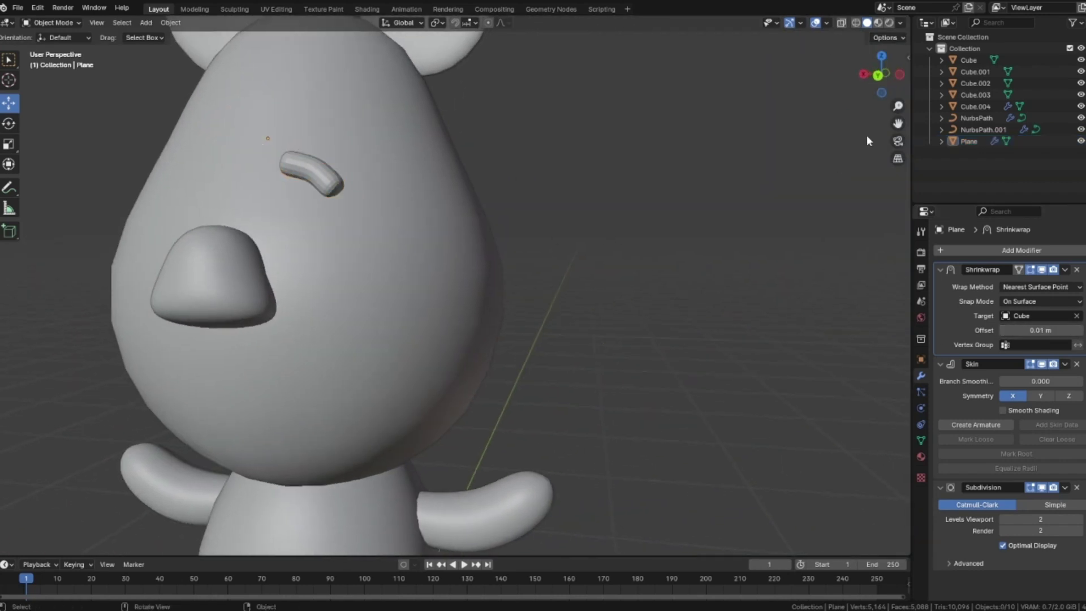
# - Raise the eyebrow about 0.087 m and rotate it by about -0.9°, facing the character
pyautogui.click(878, 75)
pyautogui.scroll(-7, 501, 243)
pyautogui.scroll(2, 399, 253)
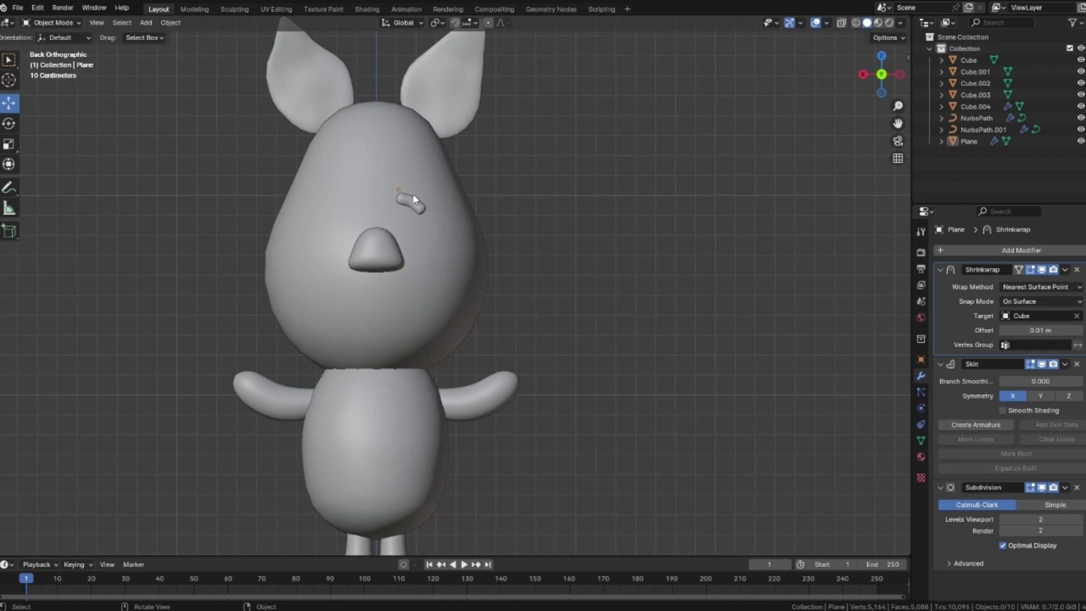
pyautogui.click(408, 200)
pyautogui.moveTo(399, 142); pyautogui.dragTo(408, 127)
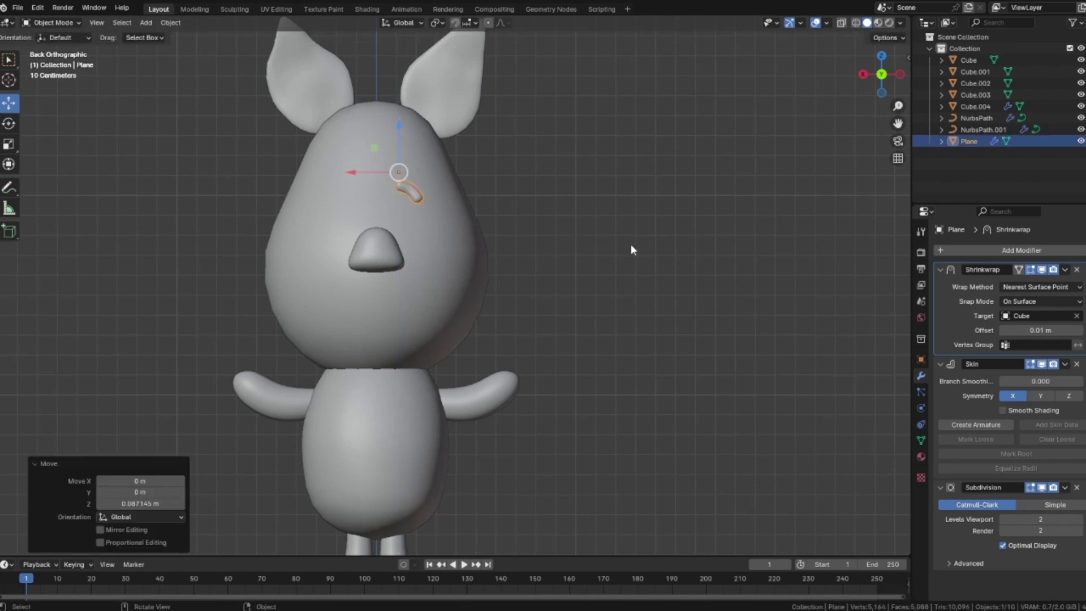
pyautogui.press('r')
pyautogui.click(646, 245)
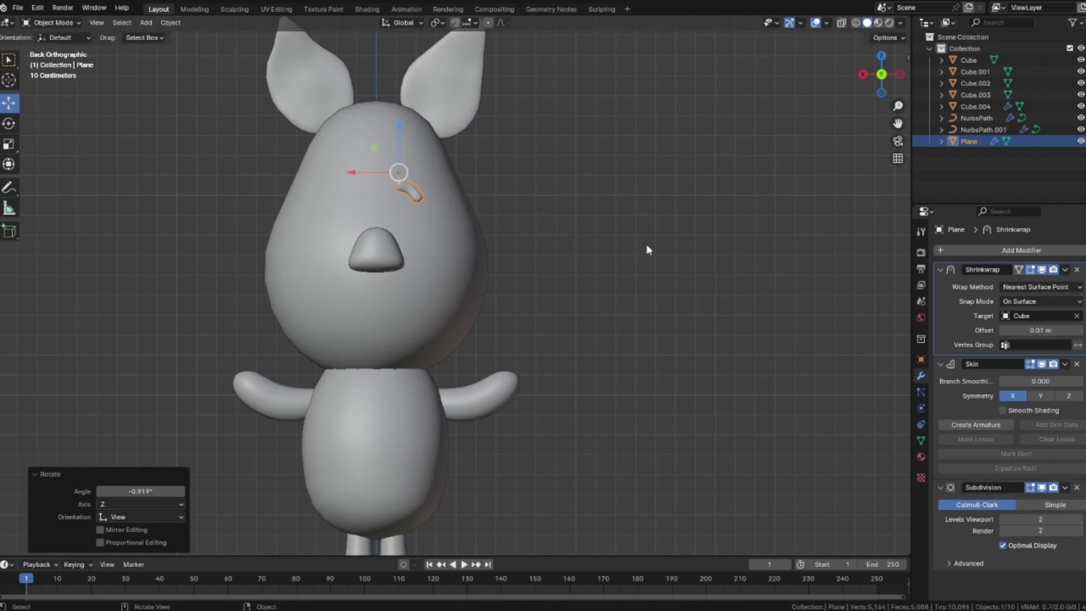
pyautogui.click(623, 226)
# - Set the eyebrow's Shrinkwrap offset to 0 m and rotate the eyebrow to a flatter angle
pyautogui.click(1004, 330)
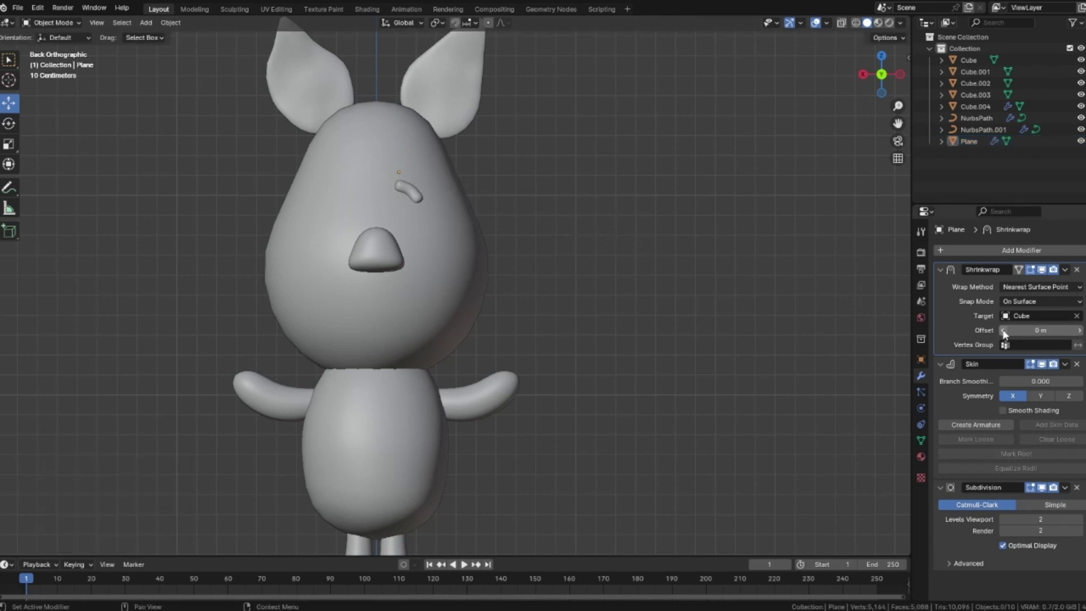
pyautogui.click(417, 196)
pyautogui.press('r')
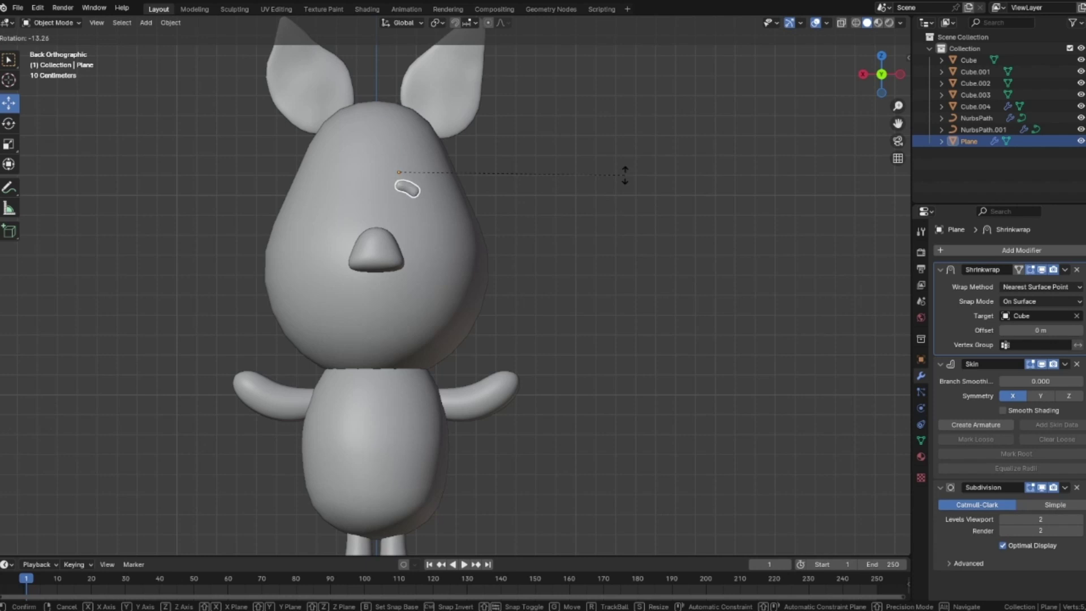
pyautogui.click(624, 150)
pyautogui.click(616, 227)
pyautogui.scroll(4, 617, 239)
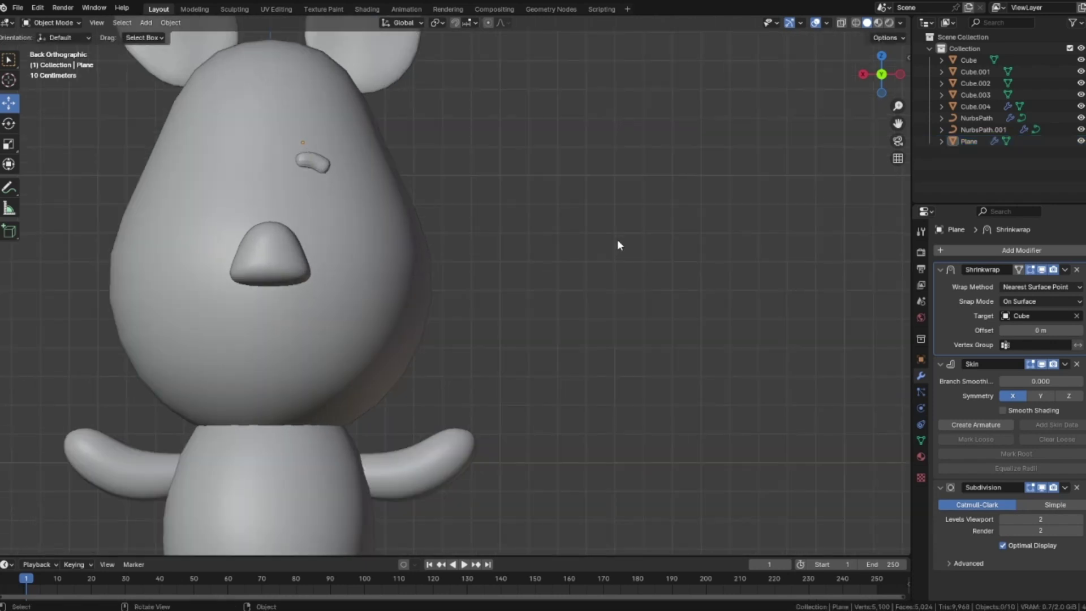
pyautogui.scroll(-5, 619, 243)
pyautogui.scroll(5, 566, 238)
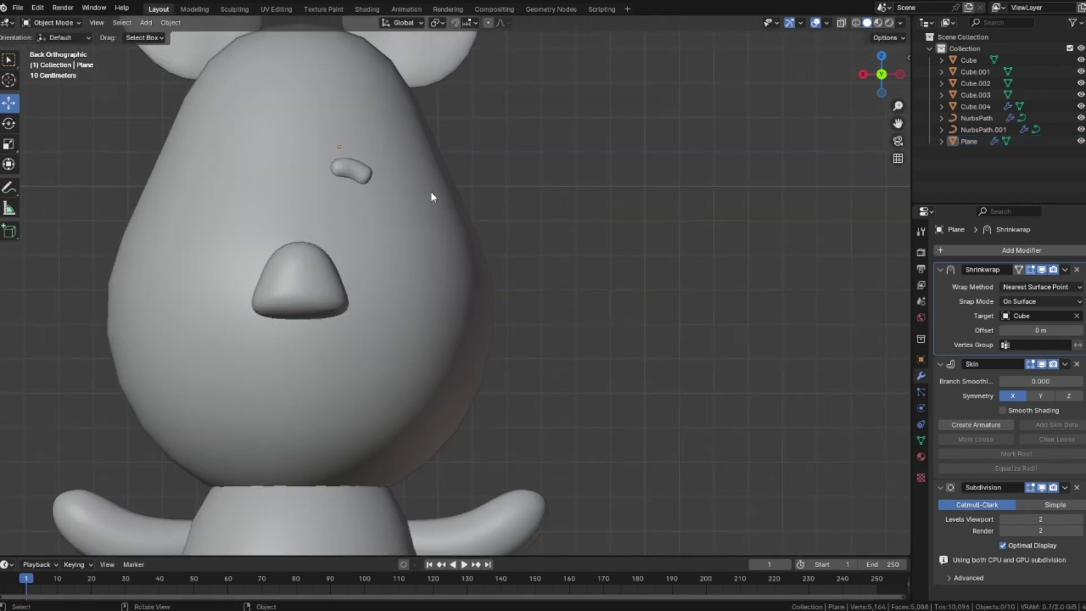
# - Lengthen the eyebrow by moving its outer, middle and inner vertices outward and upward in mesh editing
pyautogui.click(351, 177)
pyautogui.press('Tab')
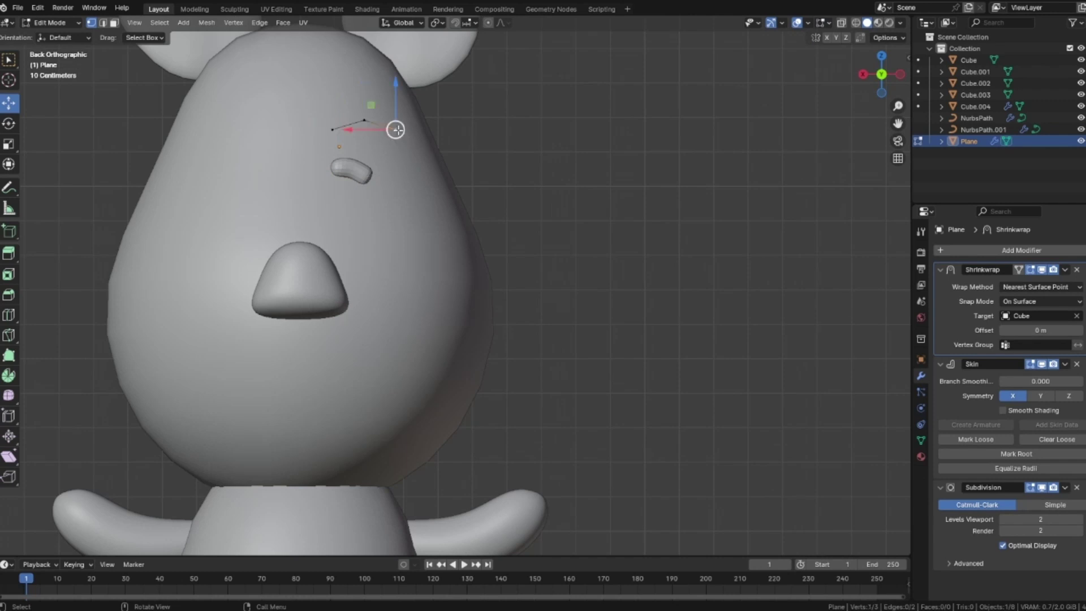
pyautogui.press('g')
pyautogui.click(426, 122)
pyautogui.click(364, 119)
pyautogui.press('g')
pyautogui.click(386, 108)
pyautogui.click(332, 129)
pyautogui.press('g')
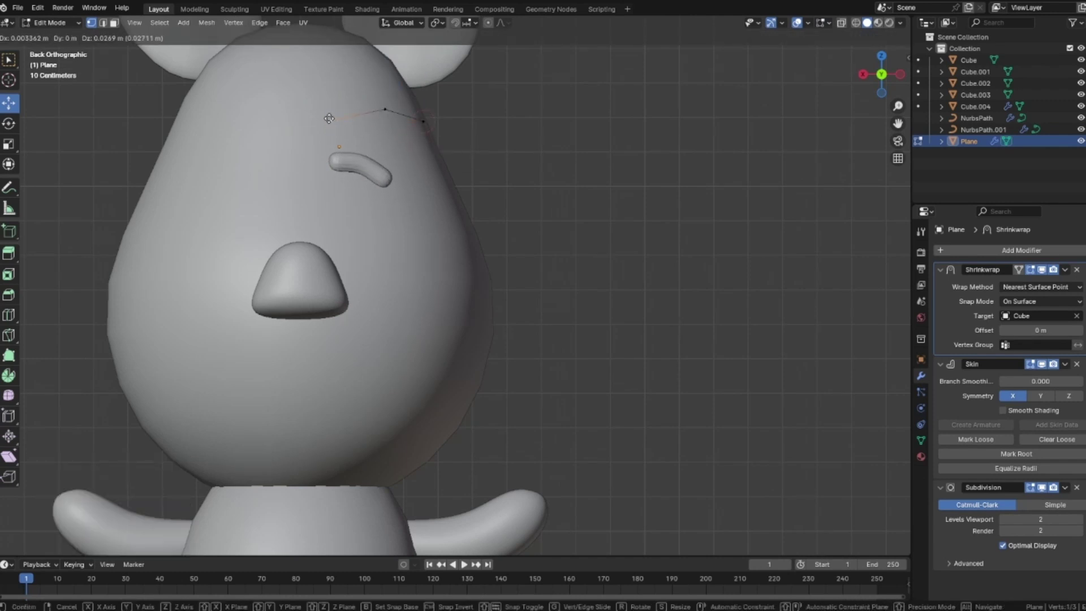
pyautogui.click(331, 121)
# - Flatten the eyebrow's arch by nudging its outer vertex inward and lowering its middle vertex, and finish mesh editing
pyautogui.click(422, 122)
pyautogui.press('g')
pyautogui.click(415, 117)
pyautogui.click(386, 111)
pyautogui.press('g')
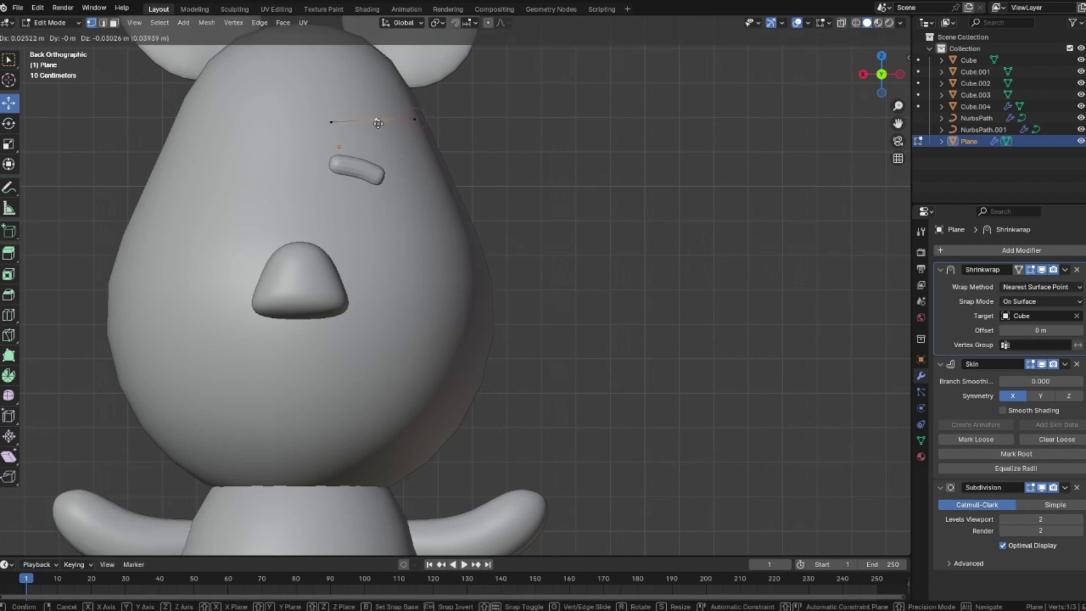
pyautogui.click(378, 123)
pyautogui.press('Tab')
pyautogui.click(573, 174)
# - Set the eyebrow's origin to its geometry
pyautogui.scroll(-3, 575, 175)
pyautogui.scroll(-2, 571, 215)
pyautogui.scroll(1, 558, 213)
pyautogui.click(487, 205)
pyautogui.rightClick(487, 203)
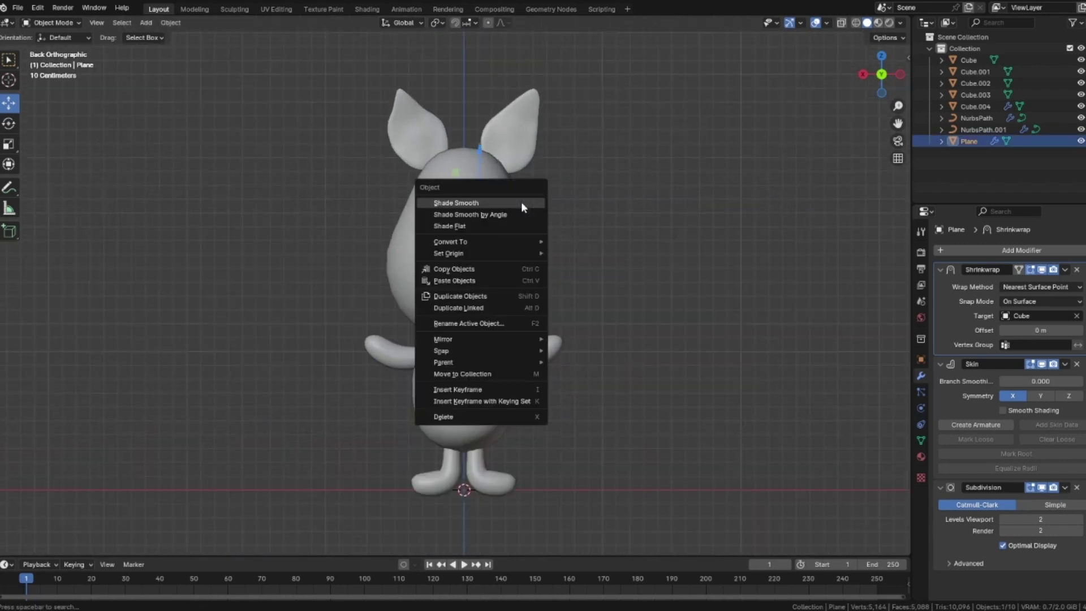
pyautogui.moveTo(500, 253)
pyautogui.click(616, 266)
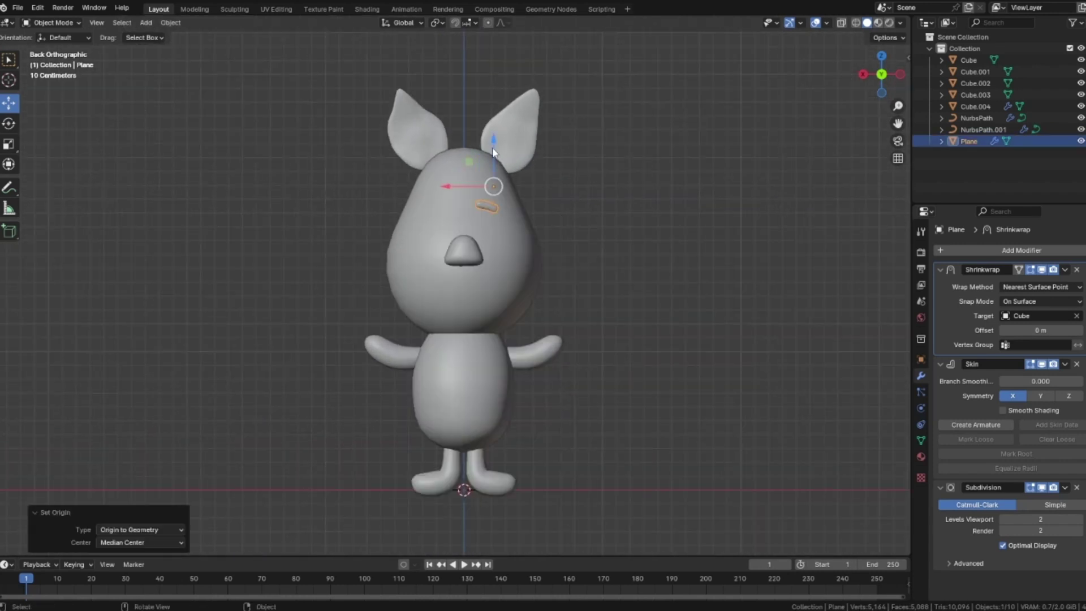
# - Move the eyebrow slightly up along the Z axis
pyautogui.press('g')
pyautogui.press('z')
pyautogui.moveTo(495, 132); pyautogui.dragTo(495, 132)
pyautogui.click(597, 190)
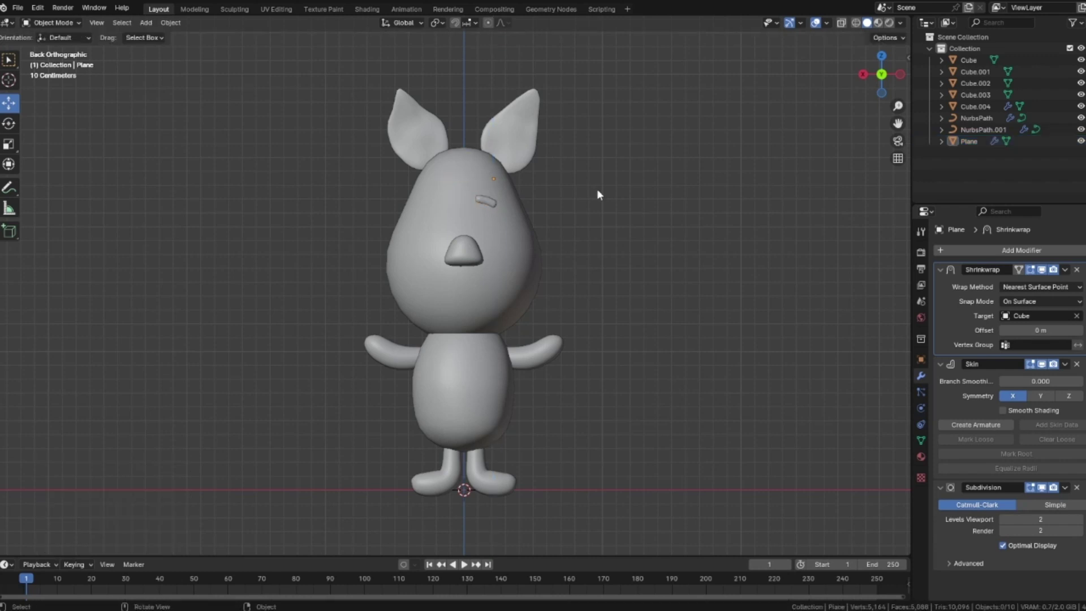
# - Add a Mirror modifier to the eyebrow on the X axis, using the head as the mirror object
pyautogui.click(510, 287)
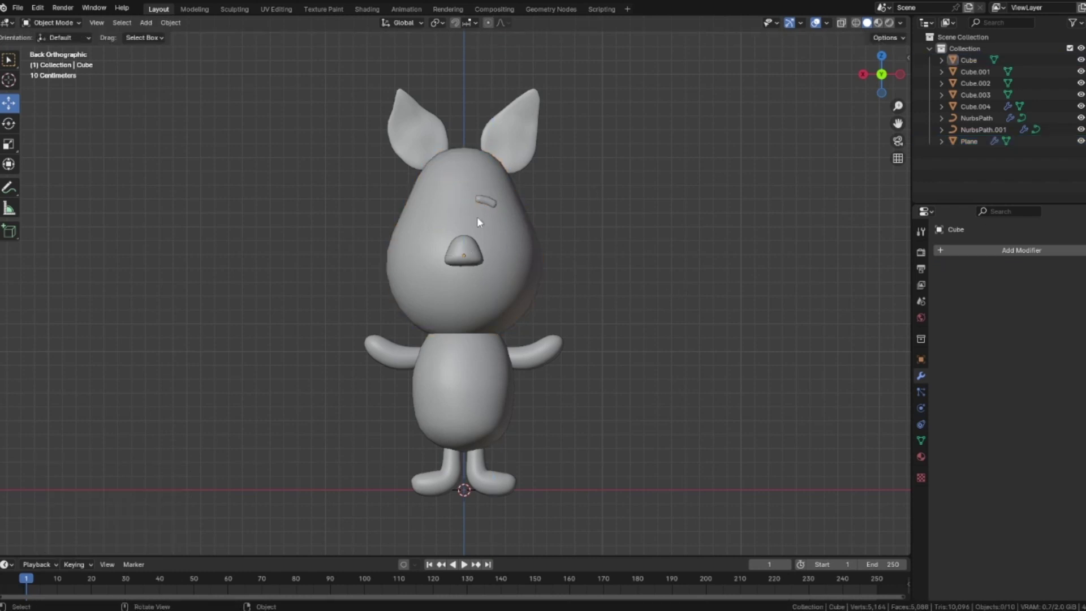
pyautogui.click(490, 205)
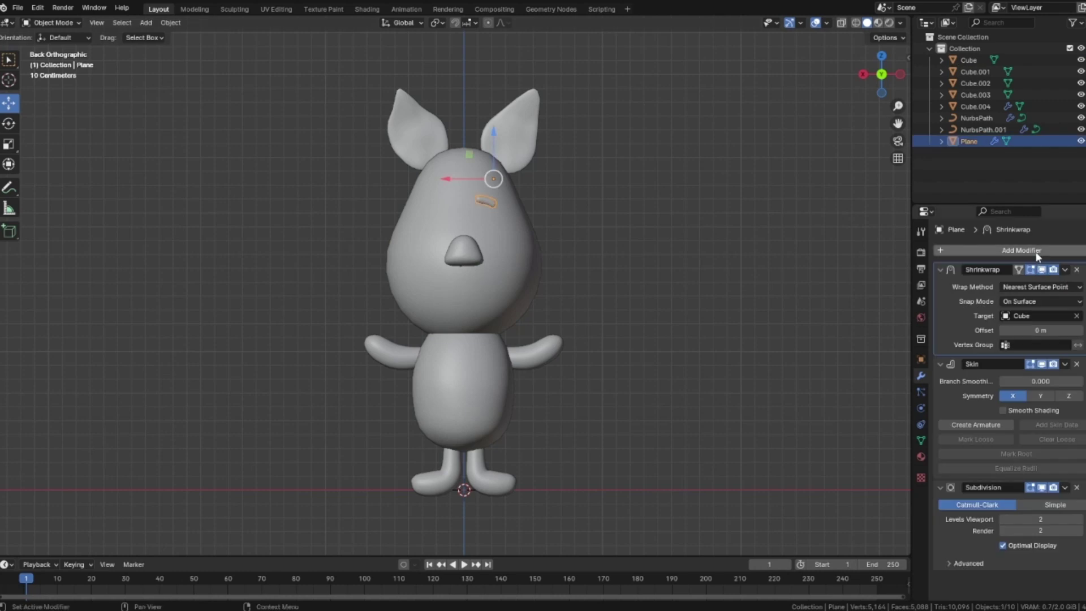
pyautogui.click(1031, 250)
pyautogui.moveTo(1017, 238)
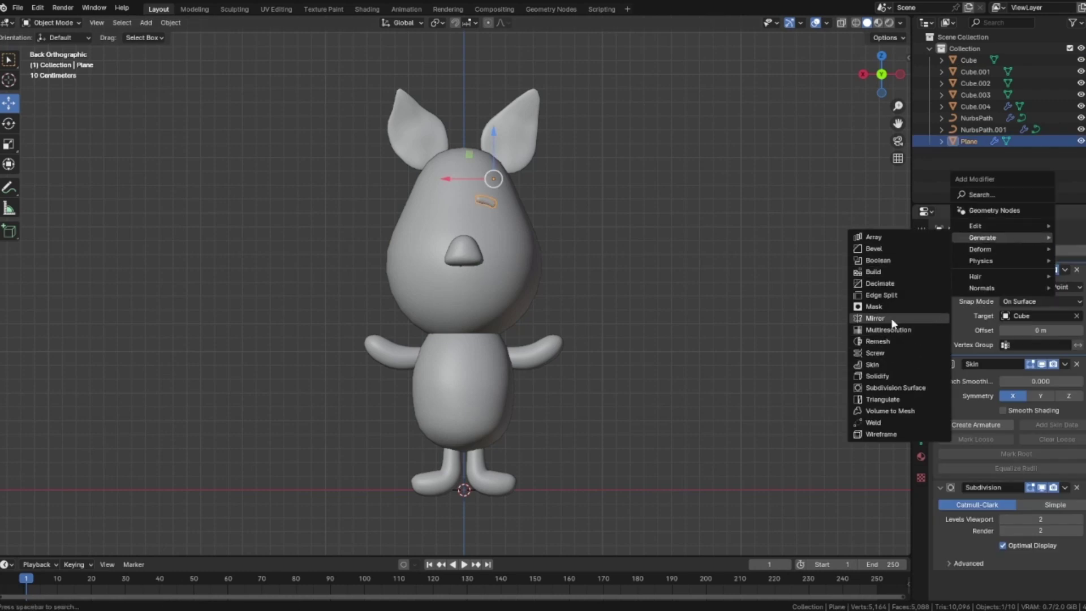
pyautogui.click(875, 318)
pyautogui.scroll(-3, 1007, 368)
pyautogui.click(1079, 559)
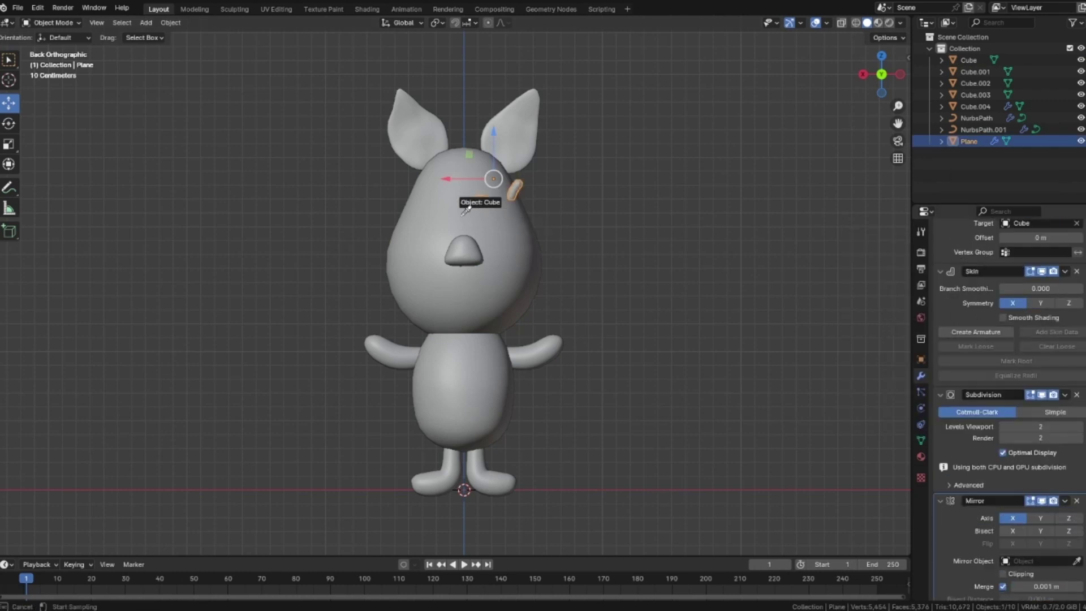
pyautogui.click(481, 201)
pyautogui.click(701, 233)
pyautogui.scroll(-2, 658, 283)
pyautogui.keyDown('shift'); pyautogui.moveTo(658, 283); pyautogui.dragTo(606, 281, button='middle'); pyautogui.keyUp('shift')
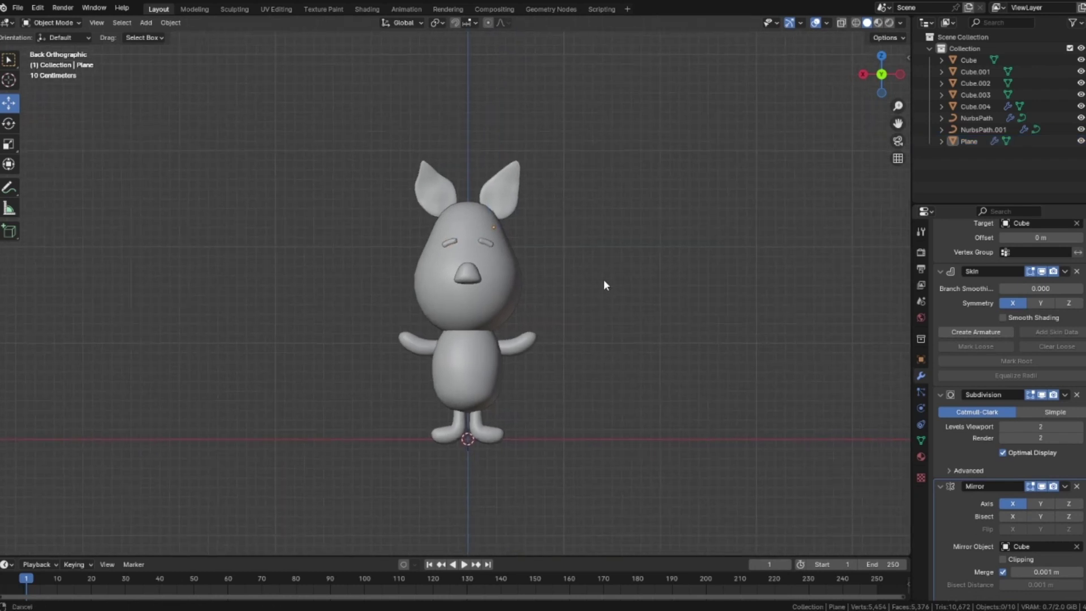
# - Add a UV sphere with 16 segments for the eye
pyautogui.scroll(3, 544, 283)
pyautogui.click(465, 257)
pyautogui.click(568, 244)
pyautogui.hotkey('shift', 'a')
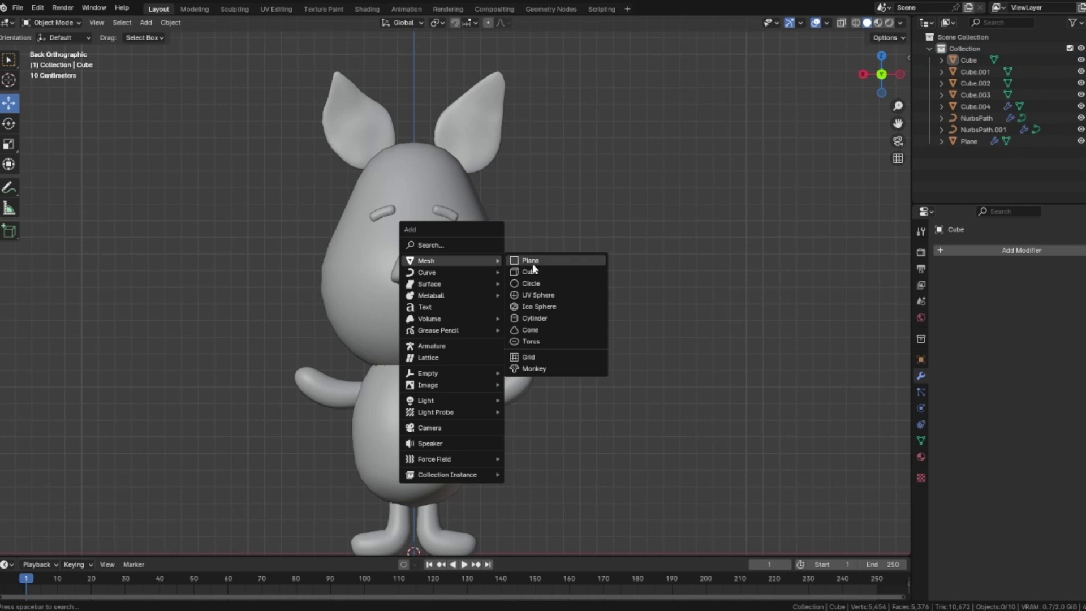
pyautogui.click(537, 294)
pyautogui.click(134, 419)
pyautogui.write('16')
pyautogui.press('Return')
# - Raise the sphere to eye height on the head and shrink it
pyautogui.moveTo(413, 514); pyautogui.dragTo(419, 194)
pyautogui.press('s')
pyautogui.click(498, 288)
# - Move the sphere about 0.55 m along Y to the front of the face and scale it by 0.192
pyautogui.click(900, 75)
pyautogui.moveTo(512, 247); pyautogui.dragTo(420, 247)
pyautogui.press('s')
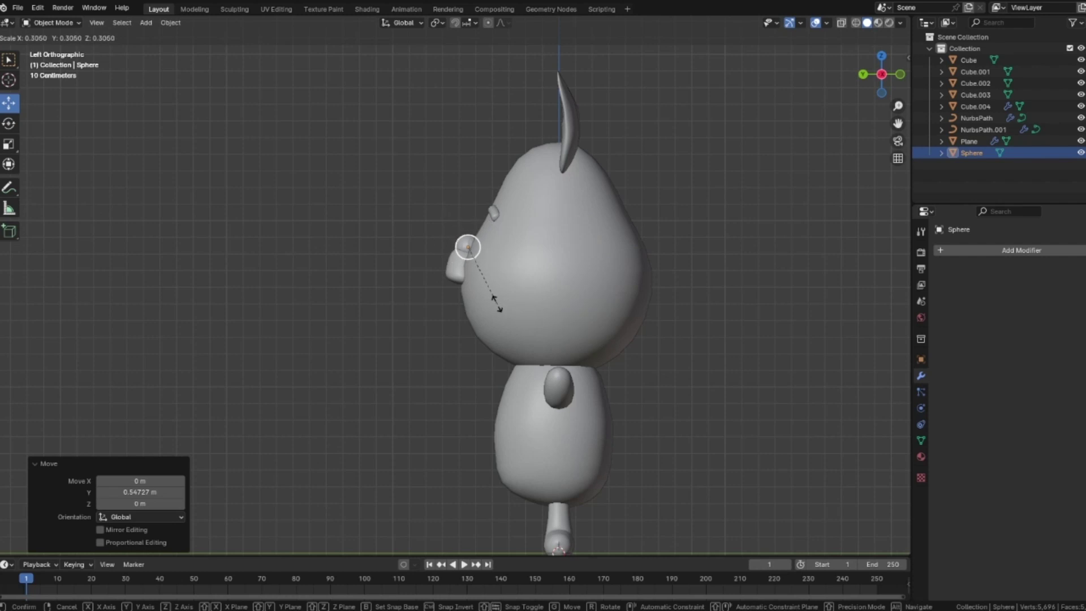
pyautogui.click(479, 289)
# - Move the eye sphere about 0.18 m sideways beneath the eyebrow and stretch it along Z by 1.465
pyautogui.click(863, 75)
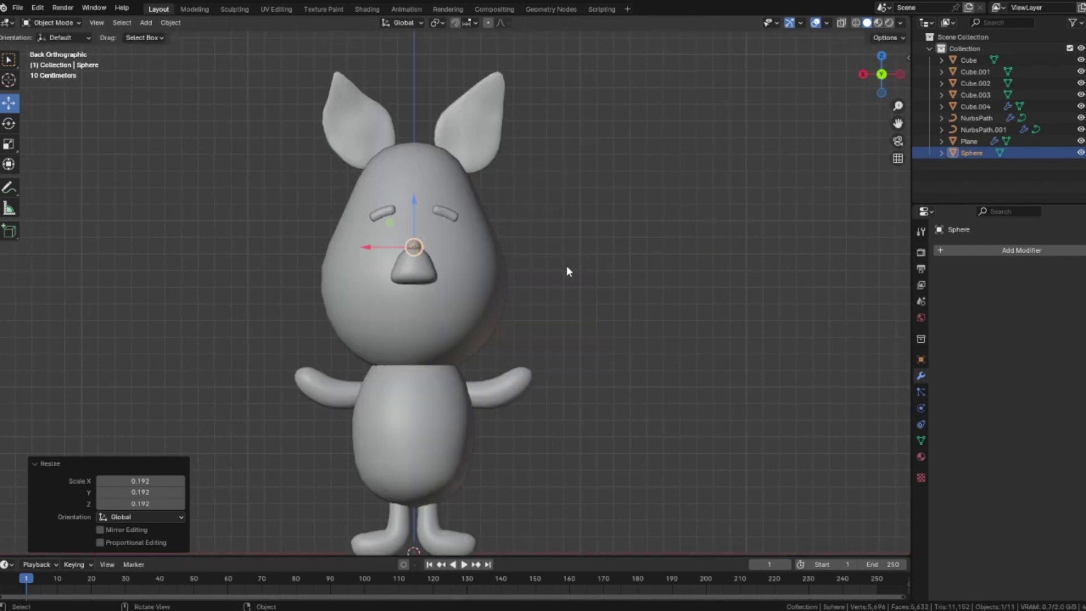
pyautogui.press('g')
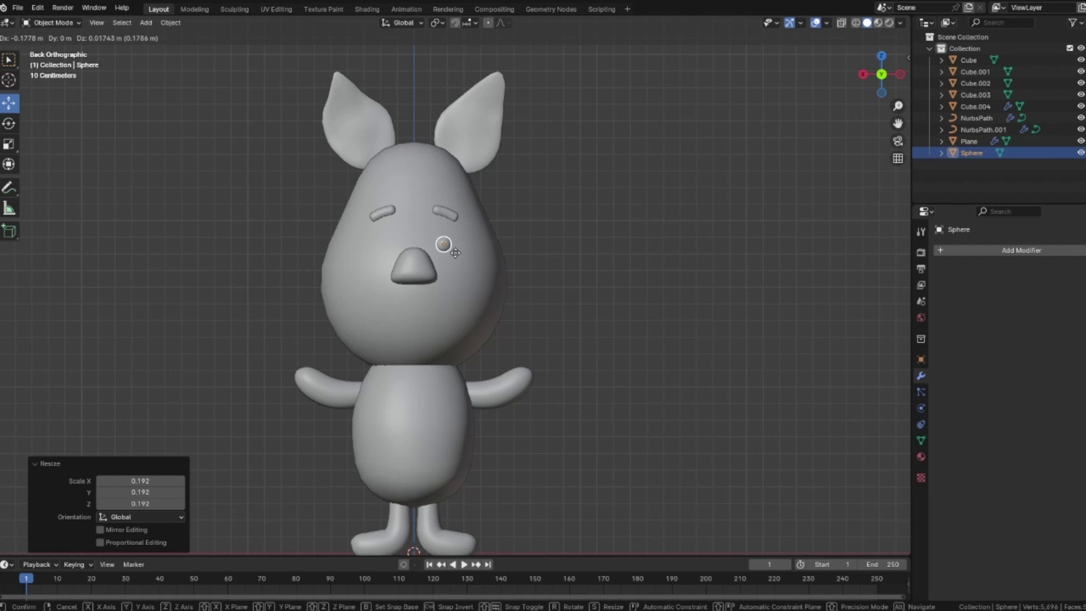
pyautogui.click(456, 253)
pyautogui.press('s')
pyautogui.press('Escape')
pyautogui.press('s')
pyautogui.press('z')
pyautogui.click(462, 295)
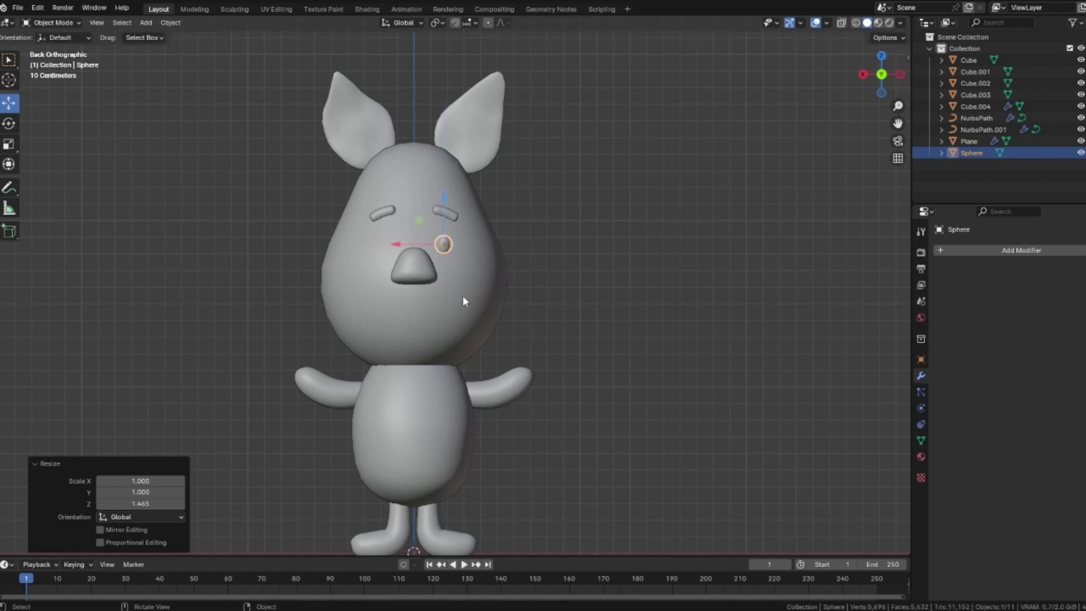
pyautogui.click(657, 283)
# - Rotate the eye about 21° around the X axis in side view to follow the face's slope
pyautogui.scroll(5, 622, 277)
pyautogui.moveTo(593, 270); pyautogui.dragTo(376, 263, button='middle')
pyautogui.scroll(3, 528, 256)
pyautogui.click(531, 256)
pyautogui.click(876, 79)
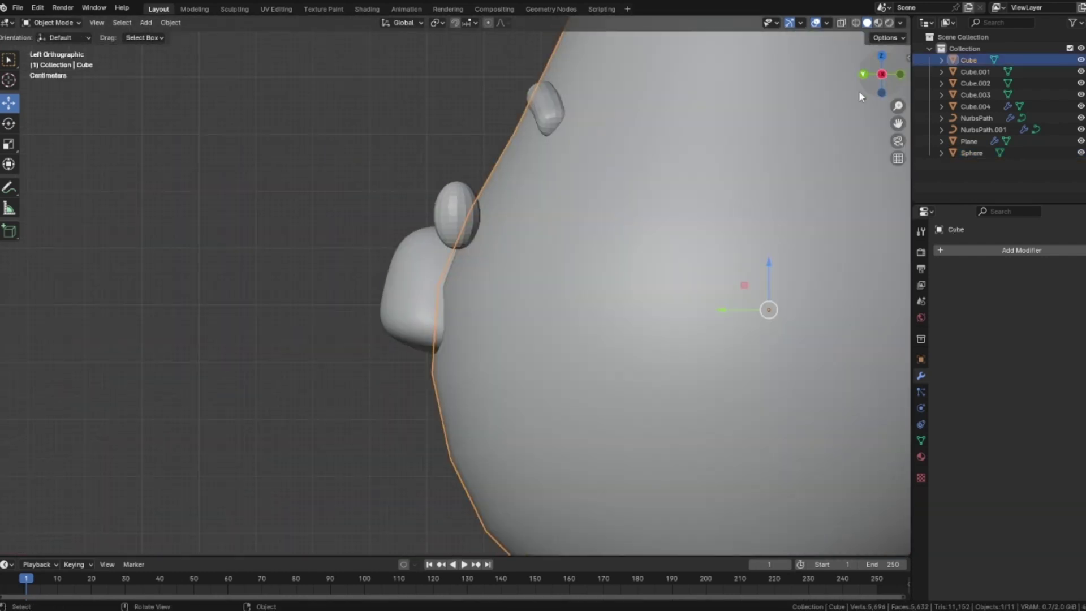
pyautogui.click(458, 203)
pyautogui.click(9, 123)
pyautogui.moveTo(479, 180); pyautogui.dragTo(492, 189)
# - Scale the eye by about 1.2 along its local Y axis
pyautogui.click(9, 144)
pyautogui.press('s')
pyautogui.press('y')
pyautogui.press('y')
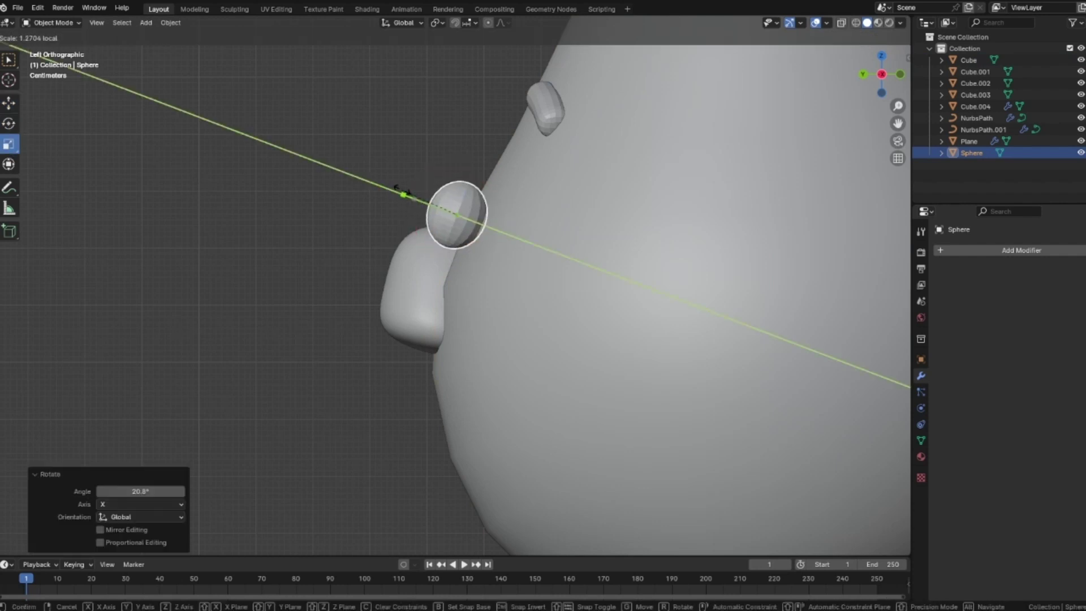
pyautogui.click(14, 112)
# - Switch the move orientation to Local and push the eye about 0.03 m into the face along its Y axis
pyautogui.click(15, 107)
pyautogui.click(62, 37)
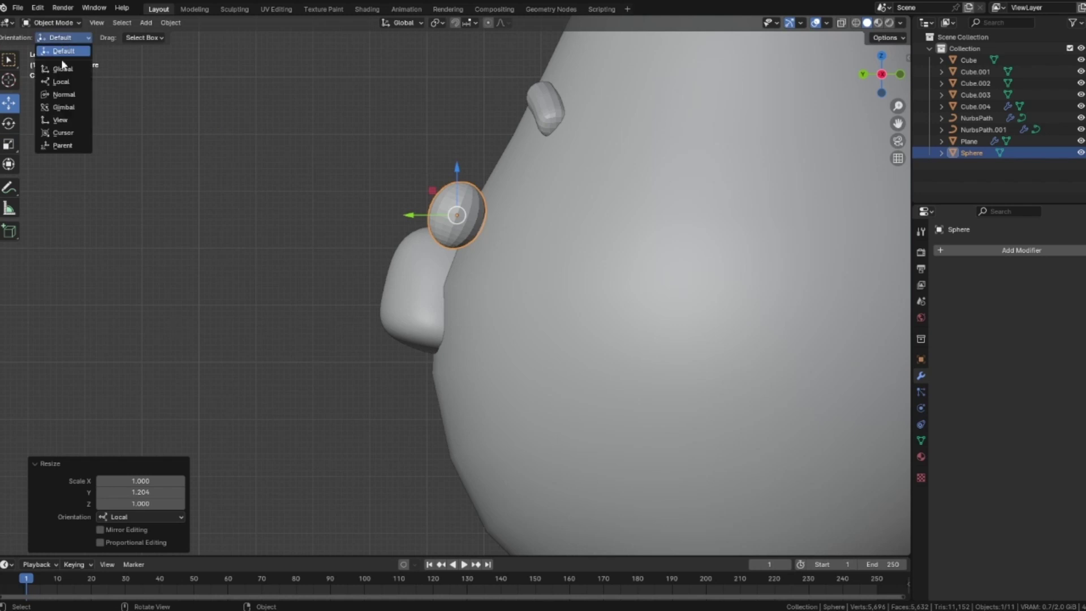
pyautogui.moveTo(429, 185); pyautogui.dragTo(424, 203)
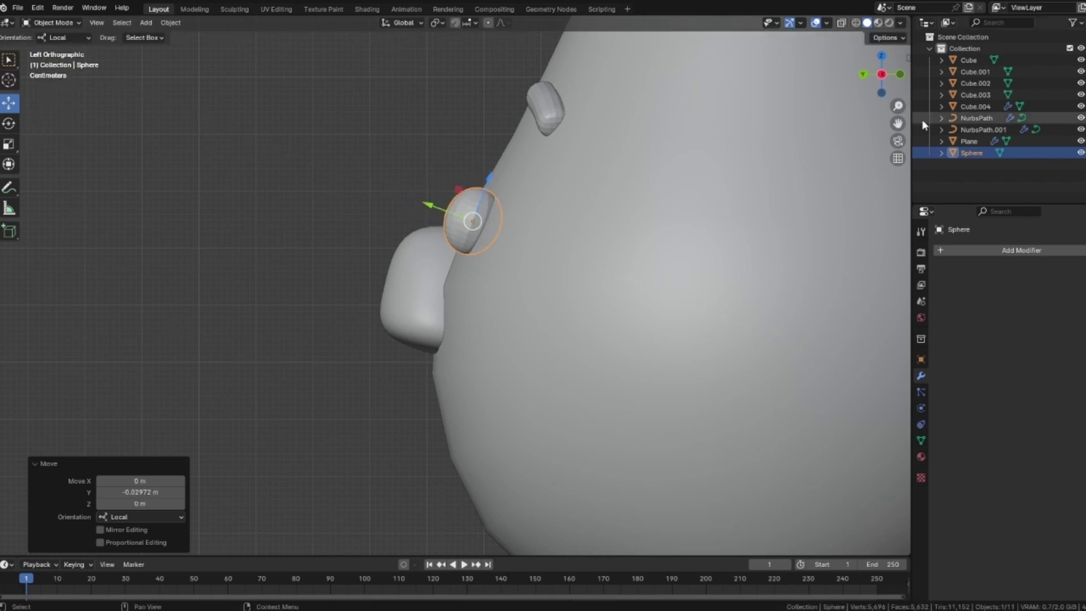
pyautogui.click(863, 75)
pyautogui.press('Home')
pyautogui.click(634, 271)
pyautogui.click(758, 268)
pyautogui.keyDown('shift'); pyautogui.moveTo(758, 268); pyautogui.dragTo(665, 264, button='middle'); pyautogui.keyUp('shift')
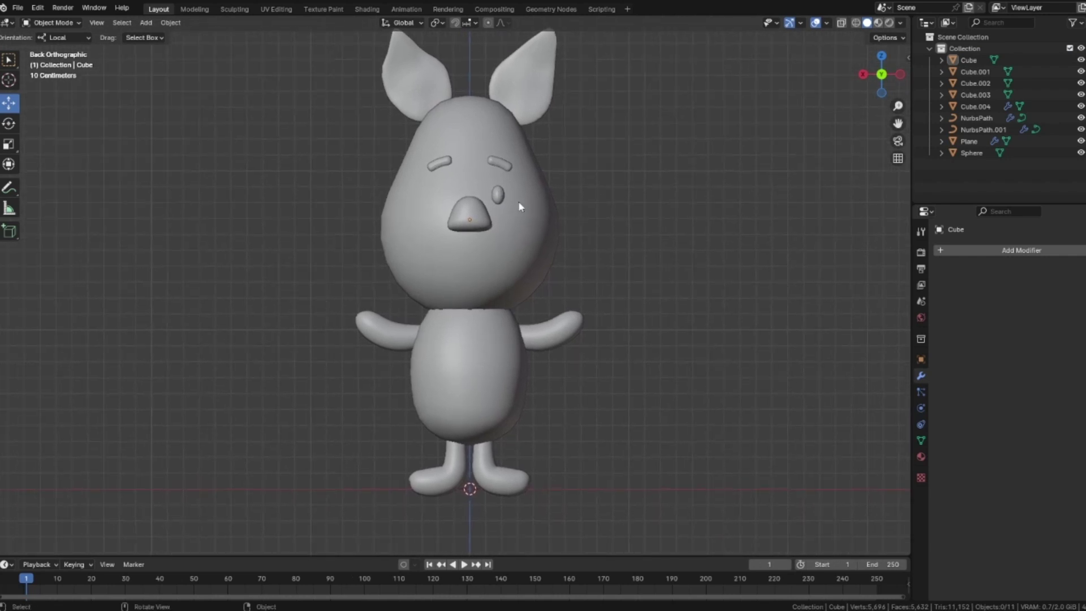
# - Move the eyebrows about 0.09 m up and slightly outward on the face
pyautogui.click(505, 164)
pyautogui.press('g')
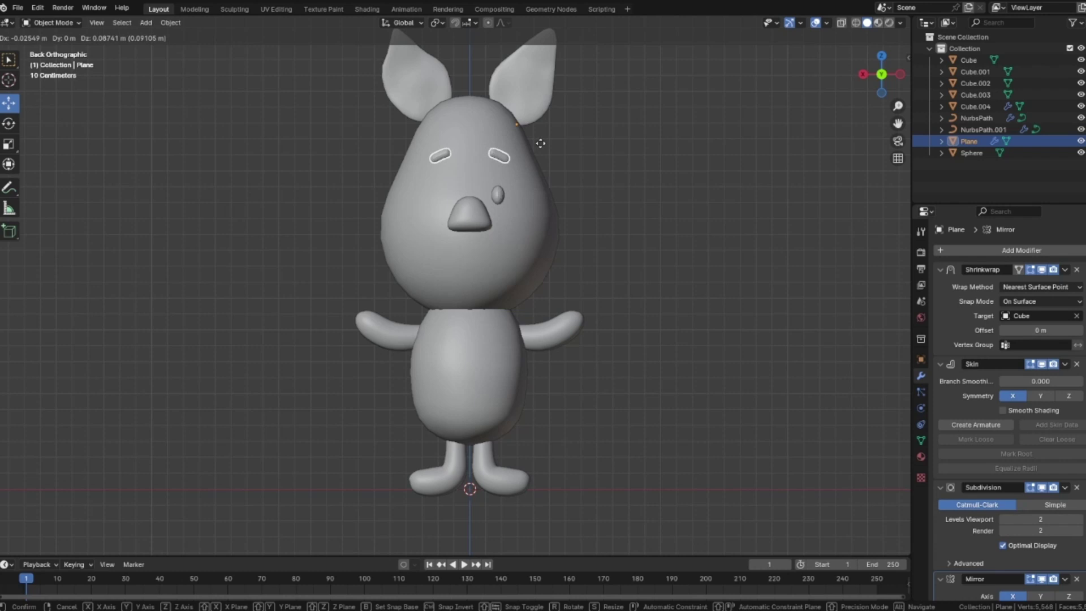
pyautogui.click(540, 143)
pyautogui.click(700, 218)
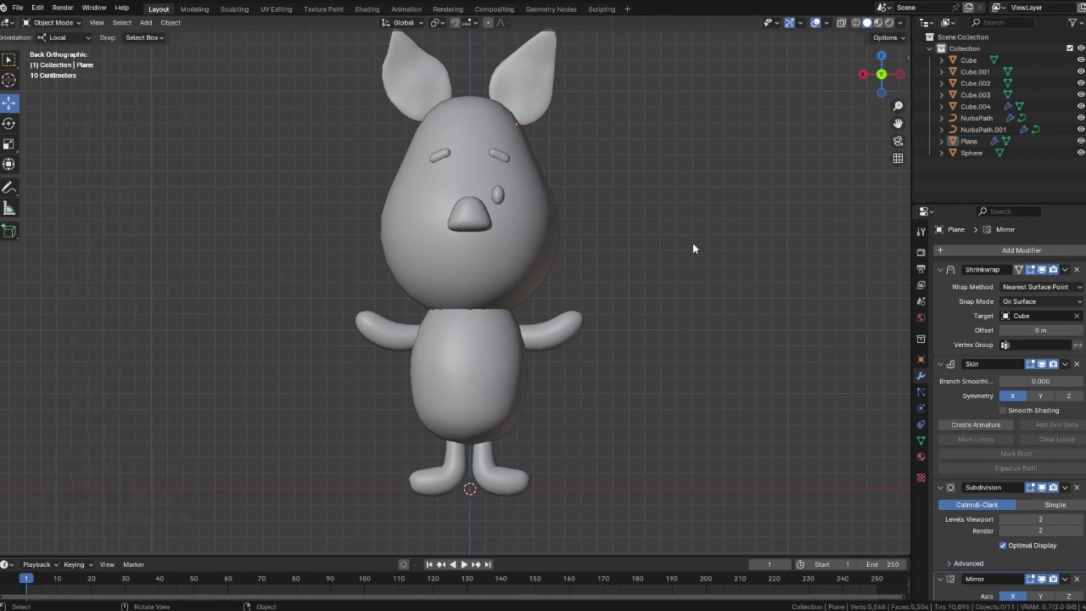
pyautogui.click(539, 225)
# - Apply smooth shading to the eye
pyautogui.click(498, 197)
pyautogui.rightClick(507, 195)
pyautogui.moveTo(497, 190)
pyautogui.click(565, 192)
pyautogui.click(645, 218)
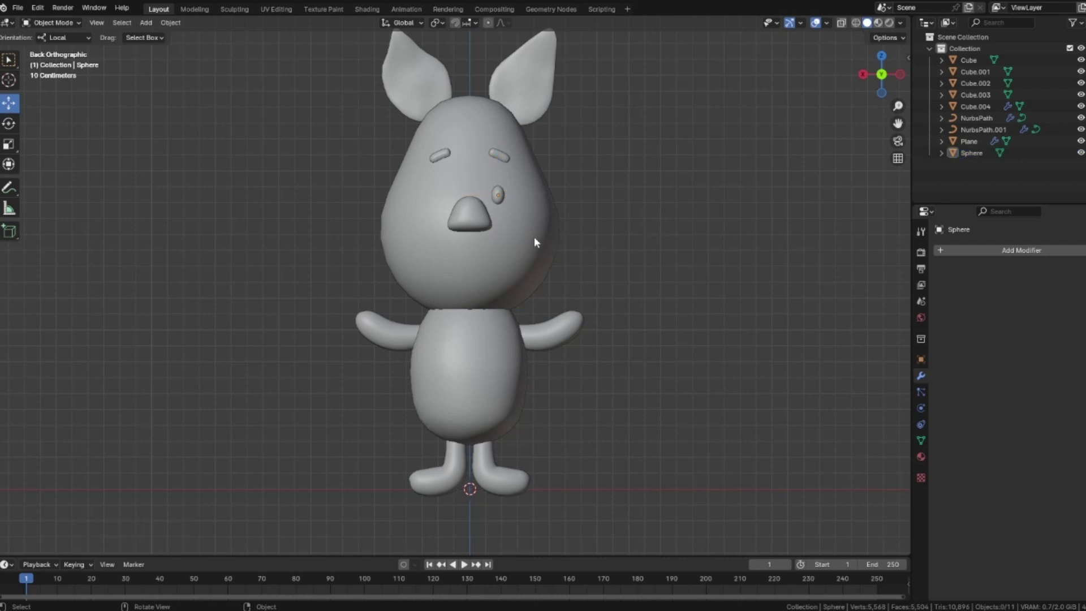
# - Scale the nose down slightly
pyautogui.click(475, 218)
pyautogui.press('s')
pyautogui.click(643, 242)
# - Rotate the eye slightly while facing the character
pyautogui.click(499, 196)
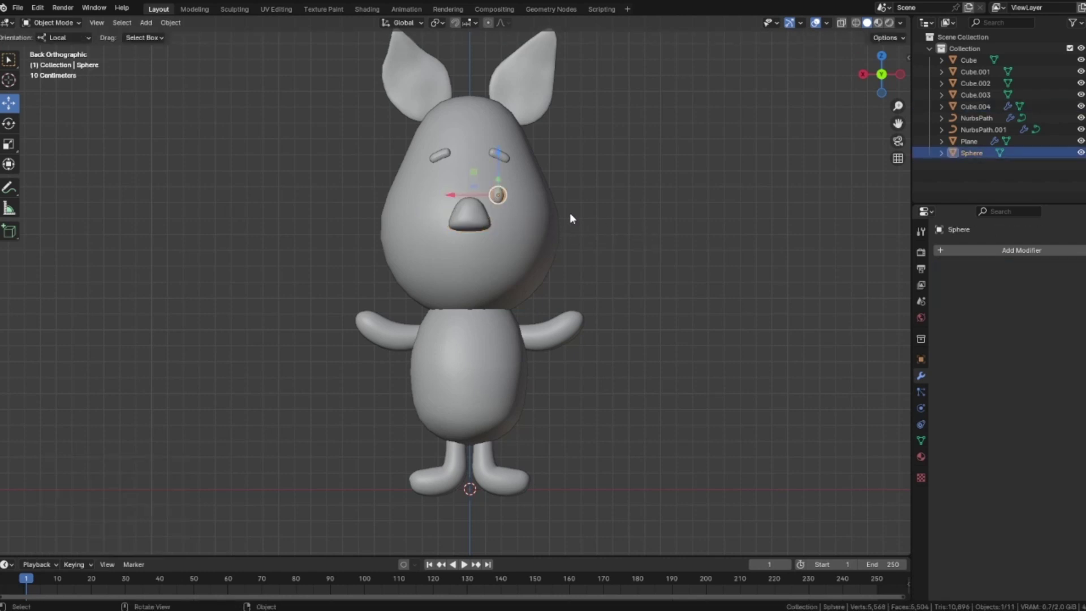
pyautogui.press('r')
pyautogui.click(653, 232)
pyautogui.click(701, 219)
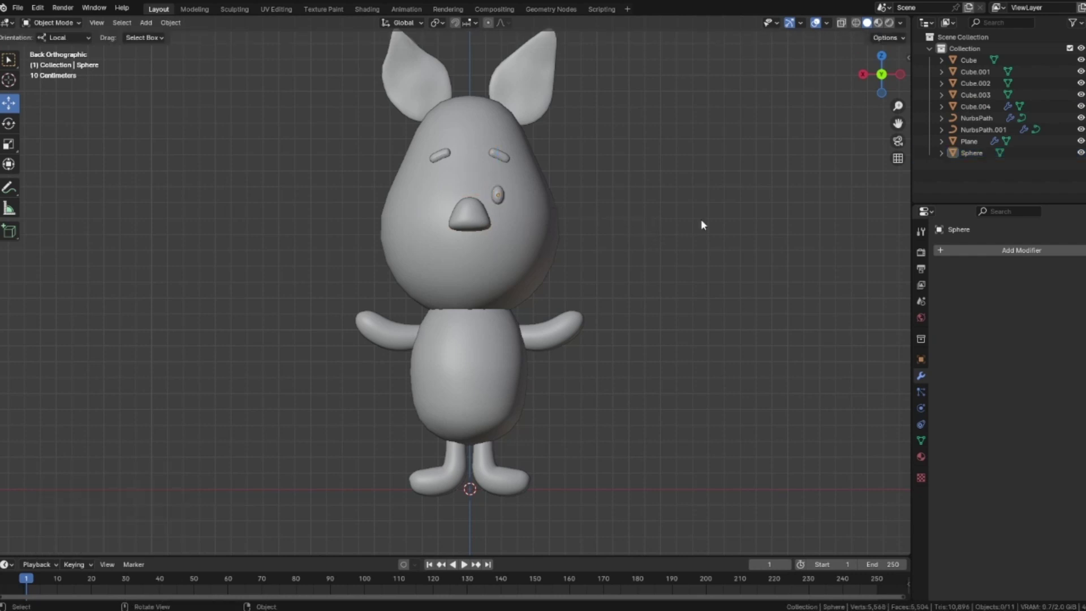
# - Start adding a Generate modifier to the eye
pyautogui.click(508, 195)
pyautogui.click(970, 250)
pyautogui.moveTo(962, 254)
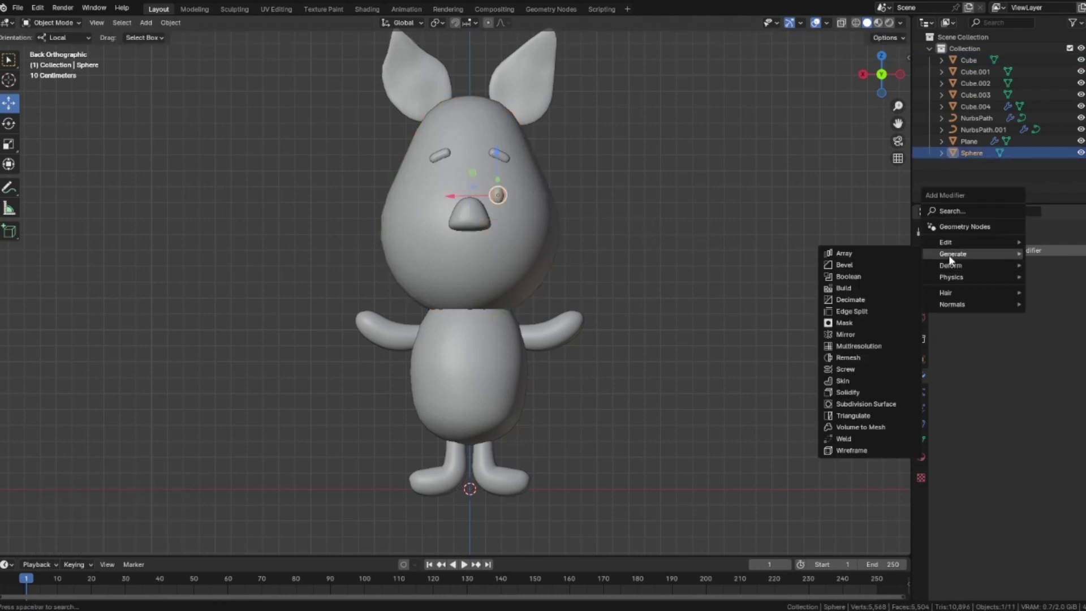
# - Add a Mirror modifier to the eye sphere, using the head as the mirror object
pyautogui.click(906, 339)
pyautogui.click(1076, 330)
pyautogui.click(551, 255)
pyautogui.click(648, 290)
pyautogui.click(474, 227)
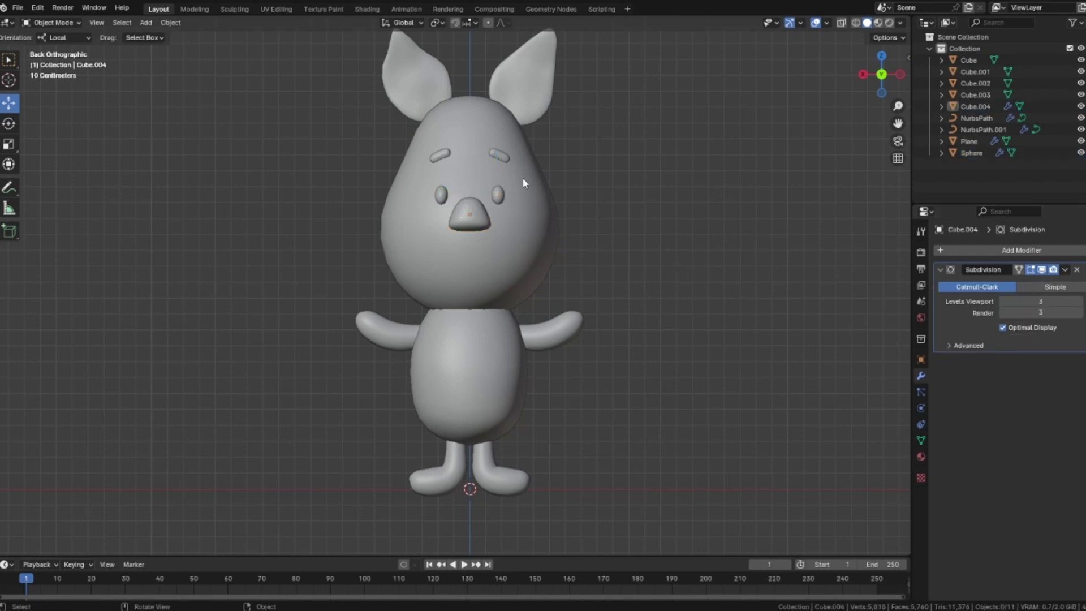
# - Shift the mirrored eyebrows slightly further apart on the face
pyautogui.click(501, 156)
pyautogui.press('r')
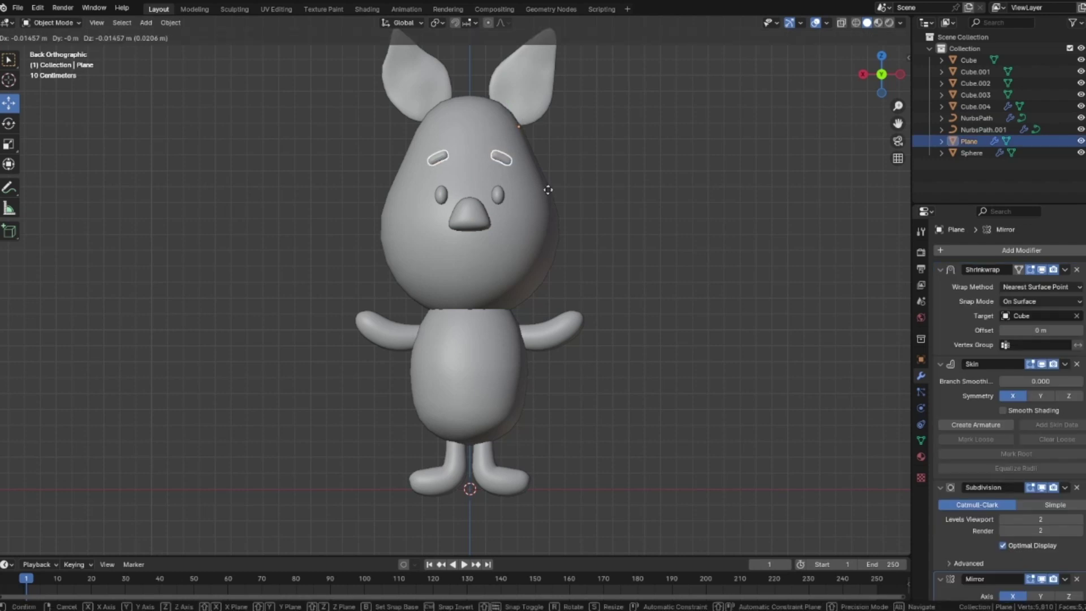
pyautogui.click(548, 185)
pyautogui.click(646, 201)
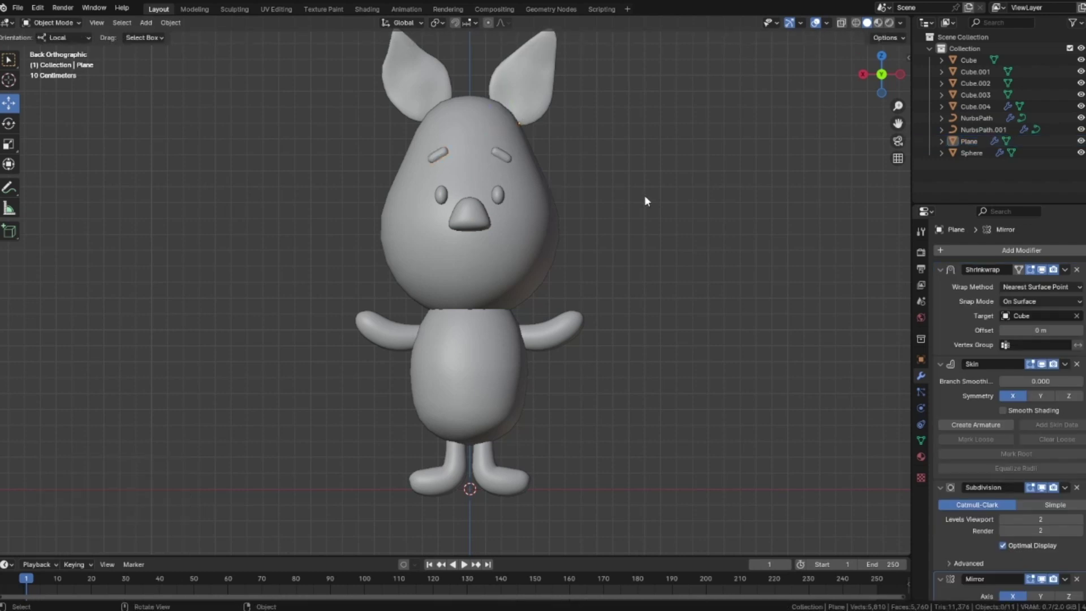
# - Add a plane, raise it to the height of the head and rotate it 90° about the X axis
pyautogui.moveTo(646, 201); pyautogui.dragTo(516, 256, button='middle')
pyautogui.click(516, 256)
pyautogui.hotkey('shift', 'a')
pyautogui.moveTo(517, 256)
pyautogui.click(564, 253)
pyautogui.moveTo(491, 416); pyautogui.dragTo(535, 215)
pyautogui.write('rx90')
pyautogui.press('Return')
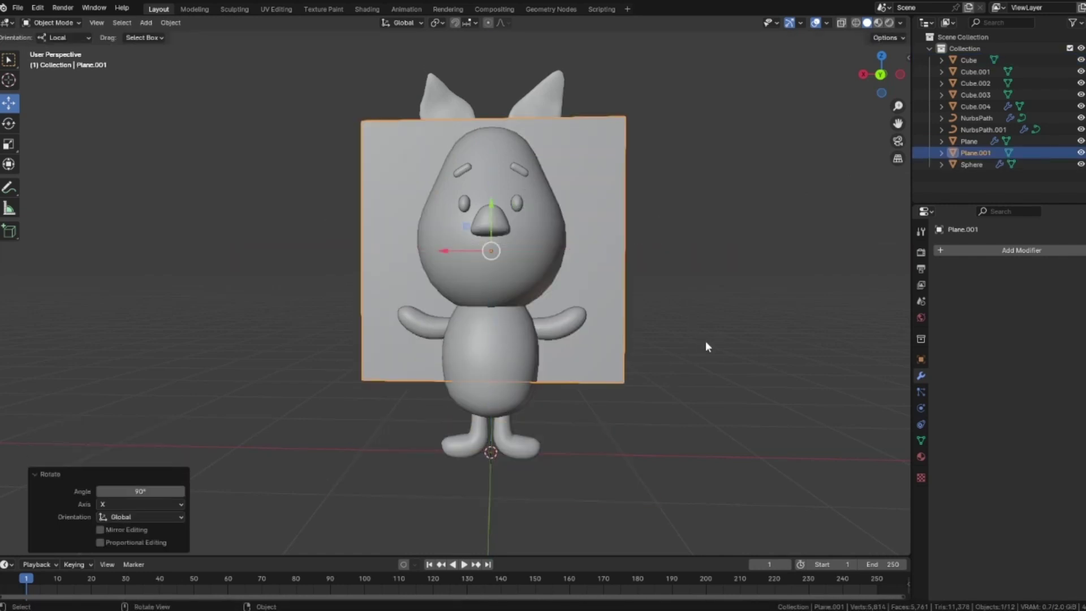
# - Scale the plane down by a factor of about 0.083 and place it in front of the face, just below the nose
pyautogui.press('s')
pyautogui.click(531, 260)
pyautogui.scroll(2, 477, 233)
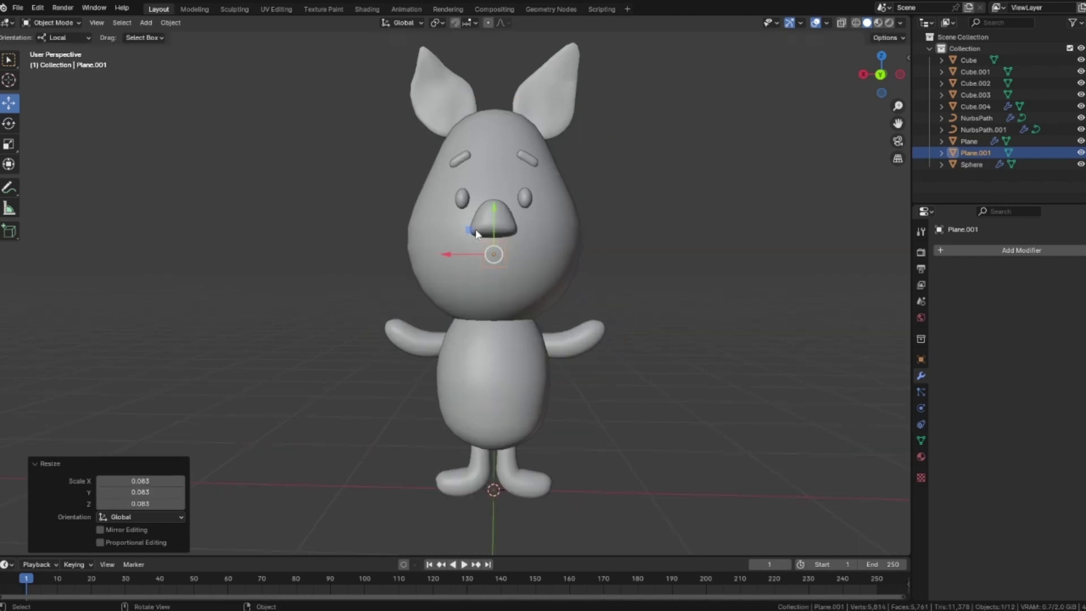
pyautogui.press('g')
pyautogui.click(562, 292)
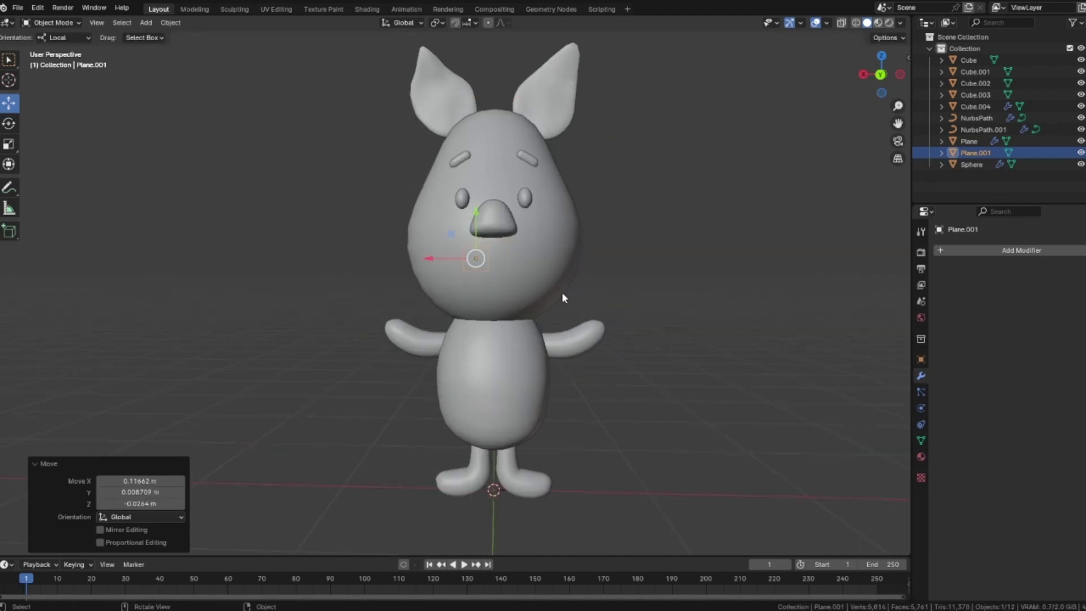
pyautogui.click(900, 74)
pyautogui.moveTo(617, 255); pyautogui.dragTo(511, 255)
pyautogui.click(863, 74)
pyautogui.scroll(3, 566, 242)
pyautogui.keyDown('shift'); pyautogui.moveTo(536, 266); pyautogui.dragTo(599, 265, button='middle'); pyautogui.keyUp('shift')
# - Merge all vertices of the small plane at their center into a single vertex
pyautogui.press('Tab')
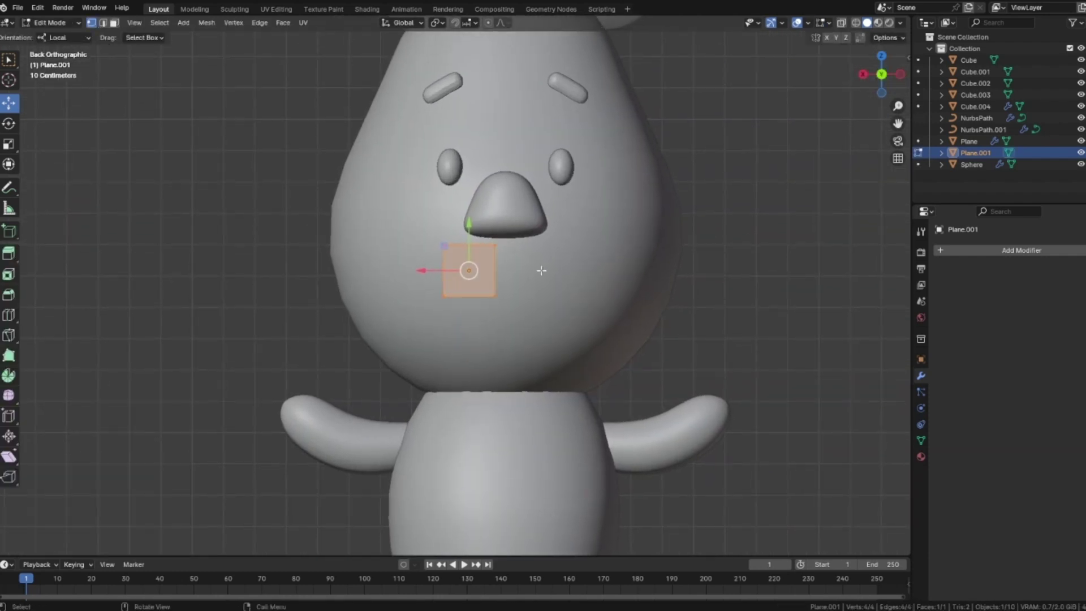
pyautogui.press('m')
pyautogui.click(489, 273)
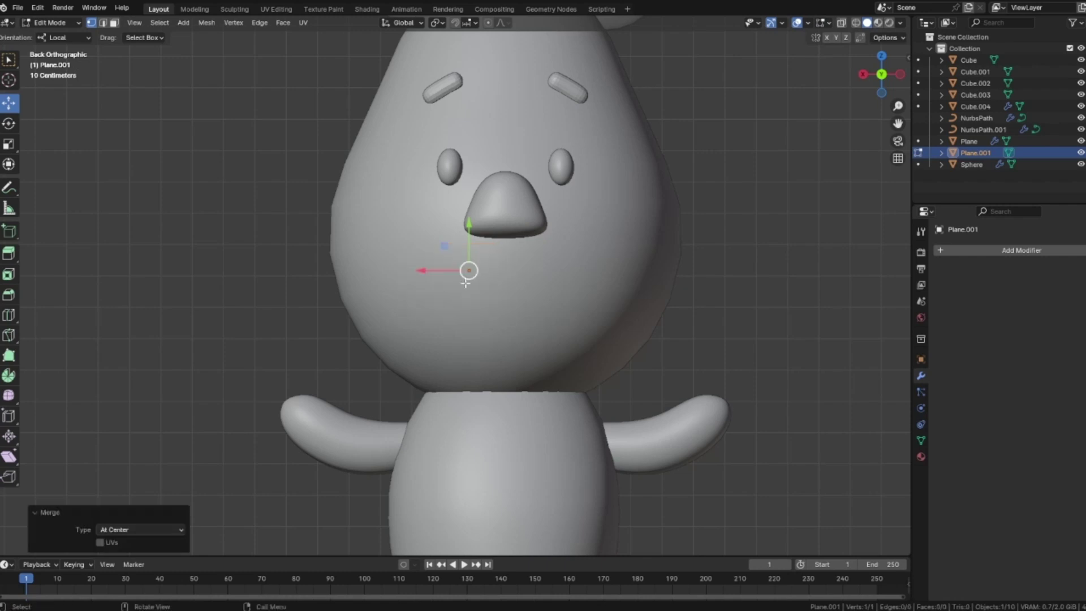
# - Add a Skin modifier and a Subdivision Surface modifier with viewport level 2 to the merged vertex
pyautogui.click(992, 251)
pyautogui.click(852, 379)
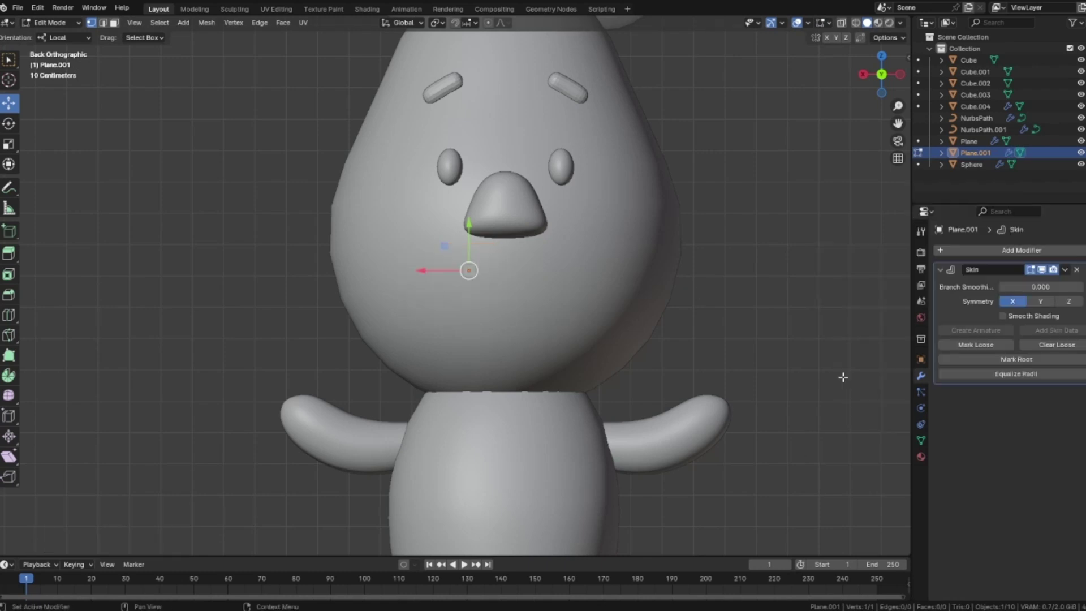
pyautogui.click(1007, 250)
pyautogui.moveTo(1016, 273)
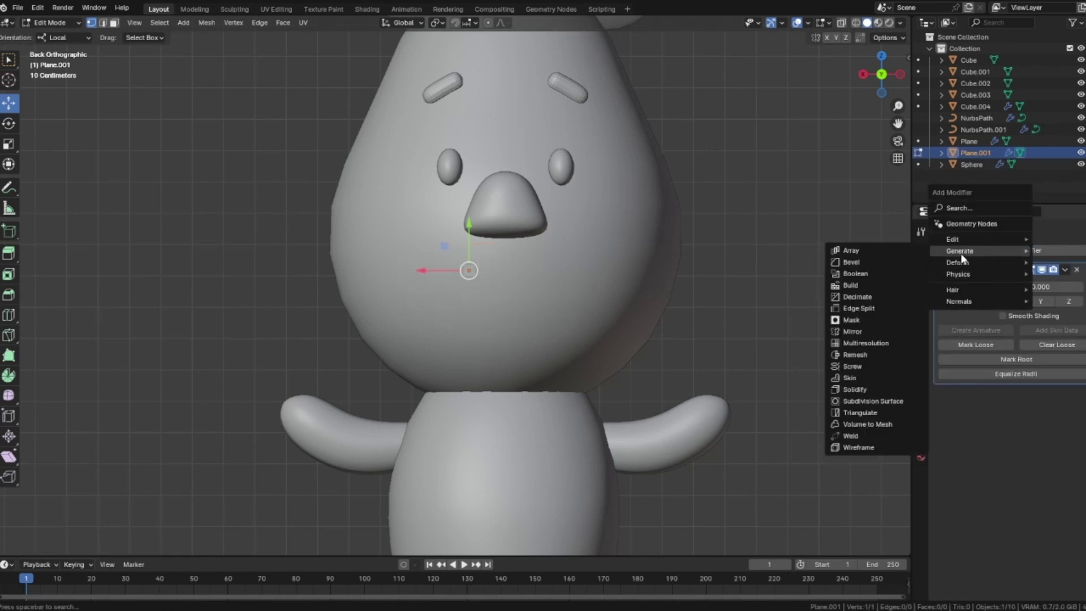
pyautogui.click(862, 404)
pyautogui.click(1077, 424)
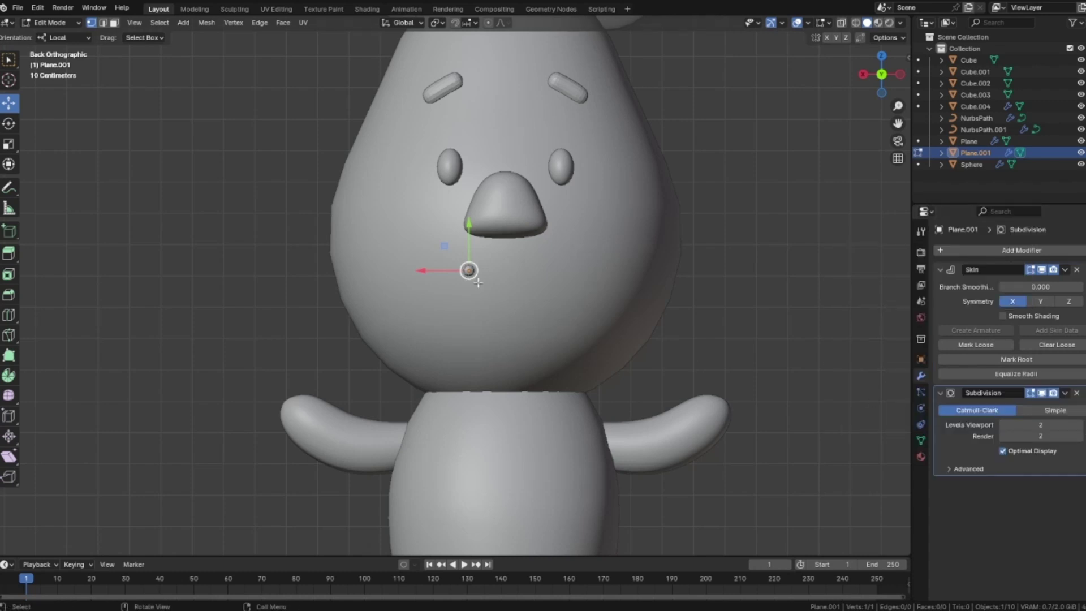
# - Extrude the vertex in both directions into a smile-shaped chain below the nose, with both ends rising
pyautogui.press('e')
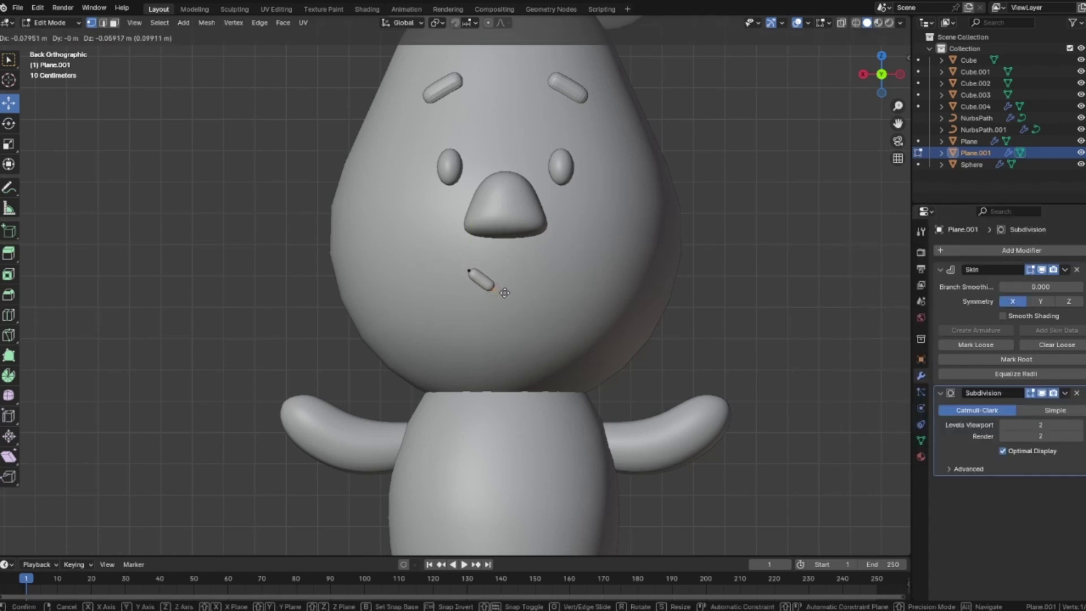
pyautogui.click(505, 294)
pyautogui.press('e')
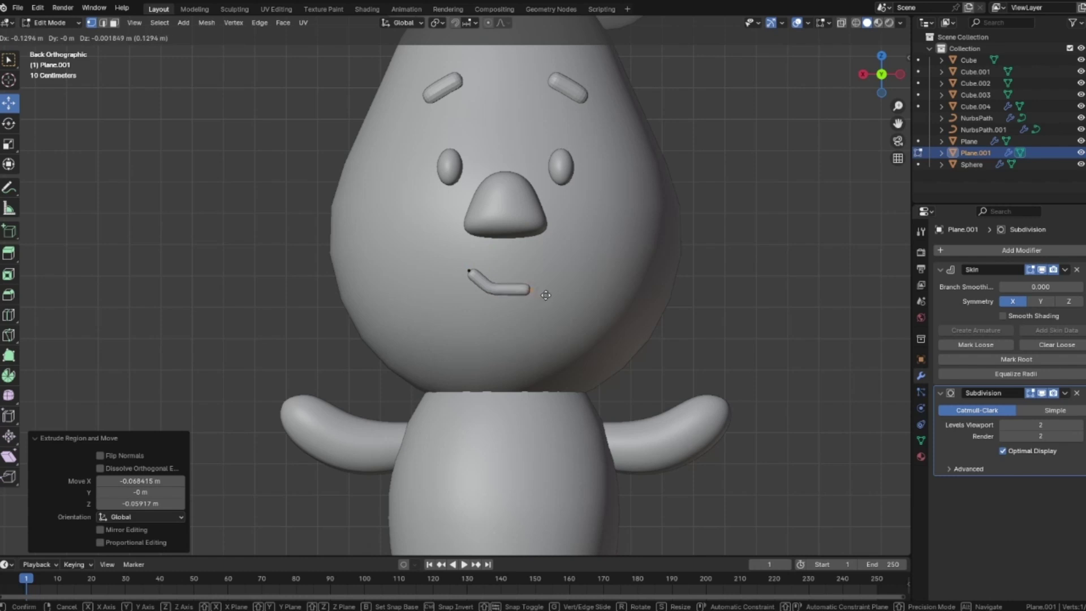
pyautogui.click(470, 275)
pyautogui.press('e')
pyautogui.click(459, 261)
pyautogui.click(493, 290)
pyautogui.press('e')
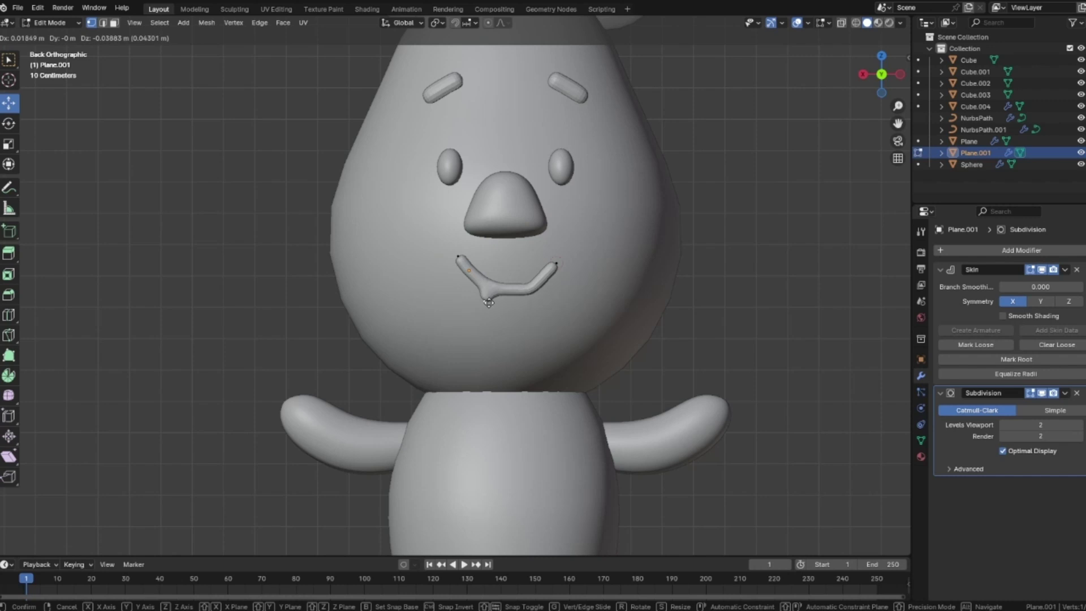
pyautogui.click(491, 290)
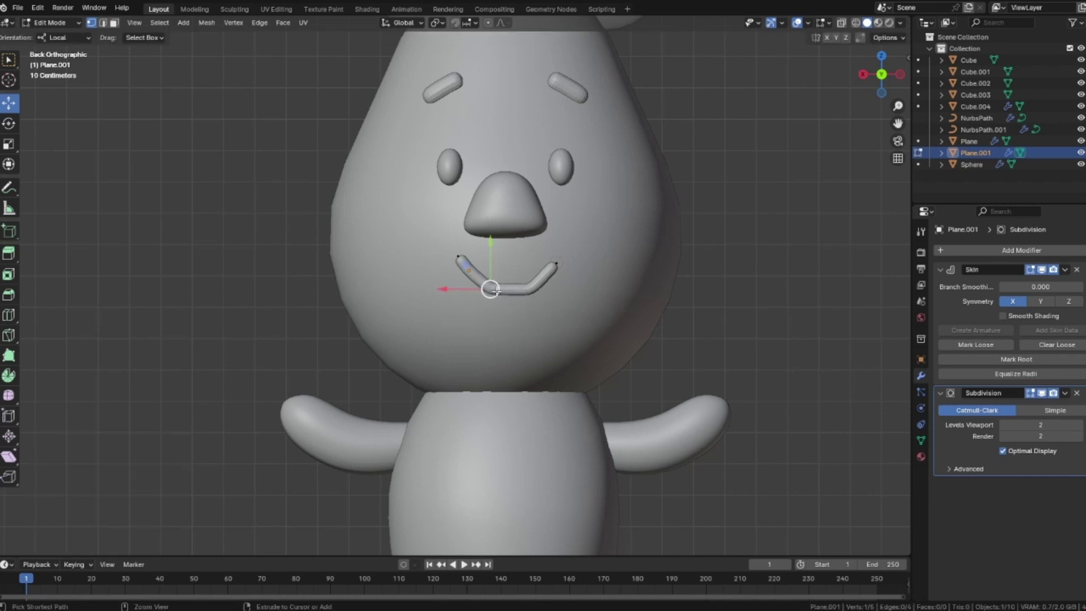
# - Reposition the two lower mouth vertices and the right corner vertex to balance the smile
pyautogui.press('g')
pyautogui.click(515, 296)
pyautogui.click(530, 291)
pyautogui.press('g')
pyautogui.click(527, 292)
pyautogui.click(556, 264)
pyautogui.press('g')
pyautogui.click(558, 259)
# - Subdivide the mouth's bottom segment between its two lower vertices and move the new middle vertex slightly down
pyautogui.click(485, 292)
pyautogui.keyDown('shift'); pyautogui.click(535, 291); pyautogui.keyUp('shift')
pyautogui.rightClick(510, 288)
pyautogui.click(498, 275)
pyautogui.click(511, 291)
pyautogui.press('g')
pyautogui.click(511, 297)
# - Fine-tune both corner vertices and the lower left area of the mouth so the smile curves evenly
pyautogui.click(558, 258)
pyautogui.press('g')
pyautogui.click(554, 254)
pyautogui.scroll(-4, 726, 293)
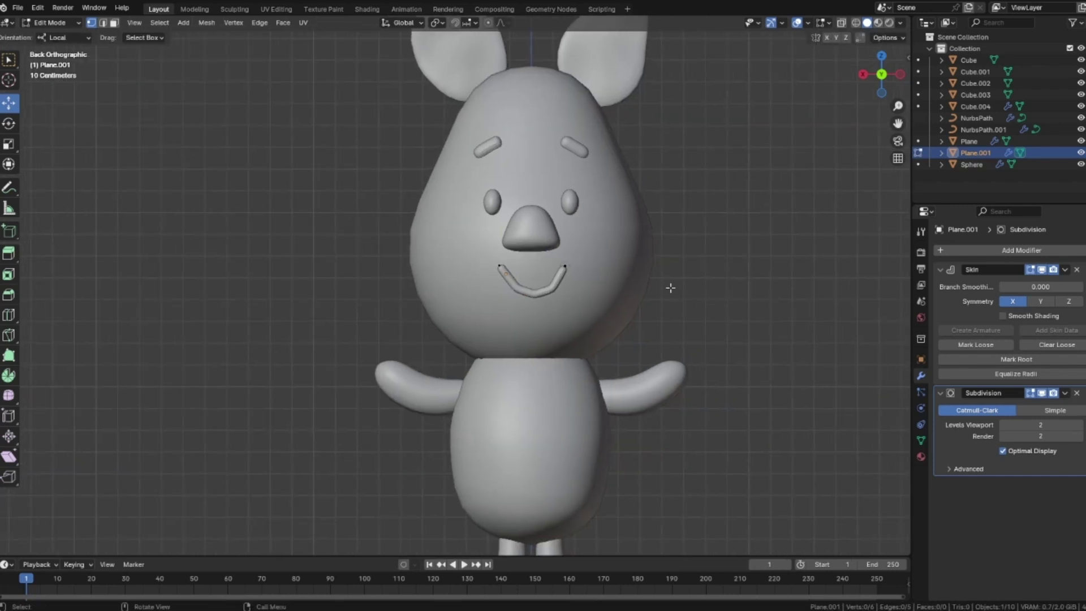
pyautogui.scroll(1, 617, 280)
pyautogui.click(496, 289)
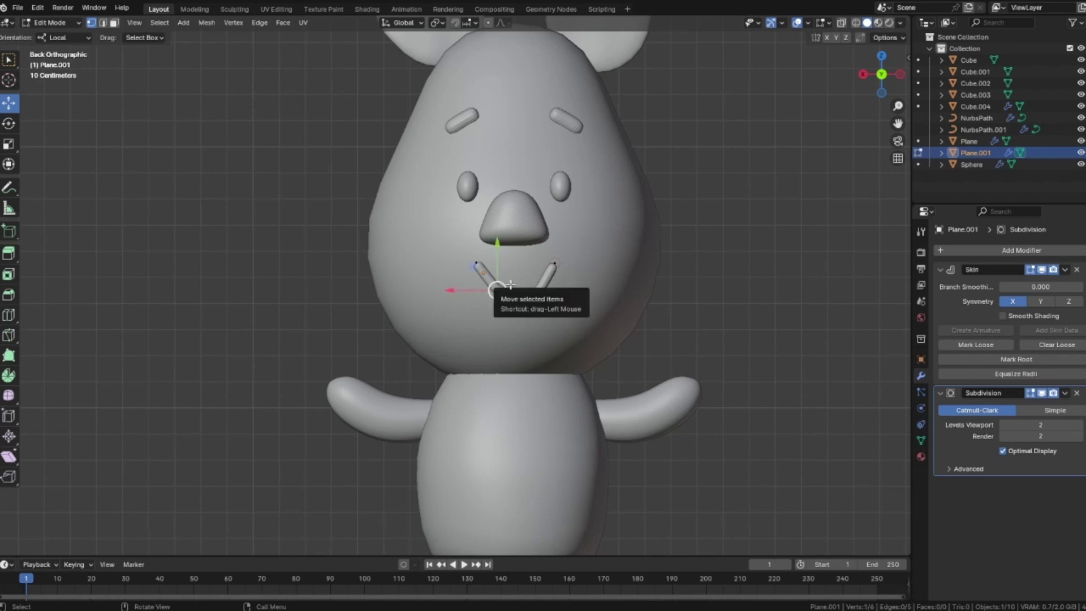
pyautogui.moveTo(496, 289); pyautogui.dragTo(512, 295)
pyautogui.click(482, 264)
pyautogui.press('g')
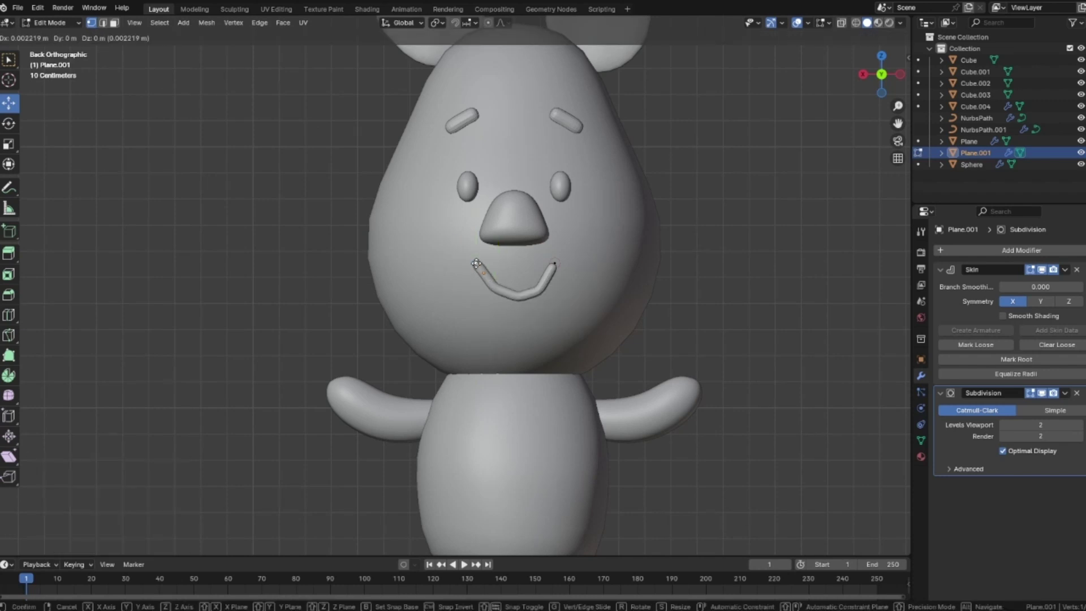
pyautogui.click(484, 272)
# - Enlarge the skin radius of all mouth vertices to thicken the smile, and return to Object Mode
pyautogui.press('Tab')
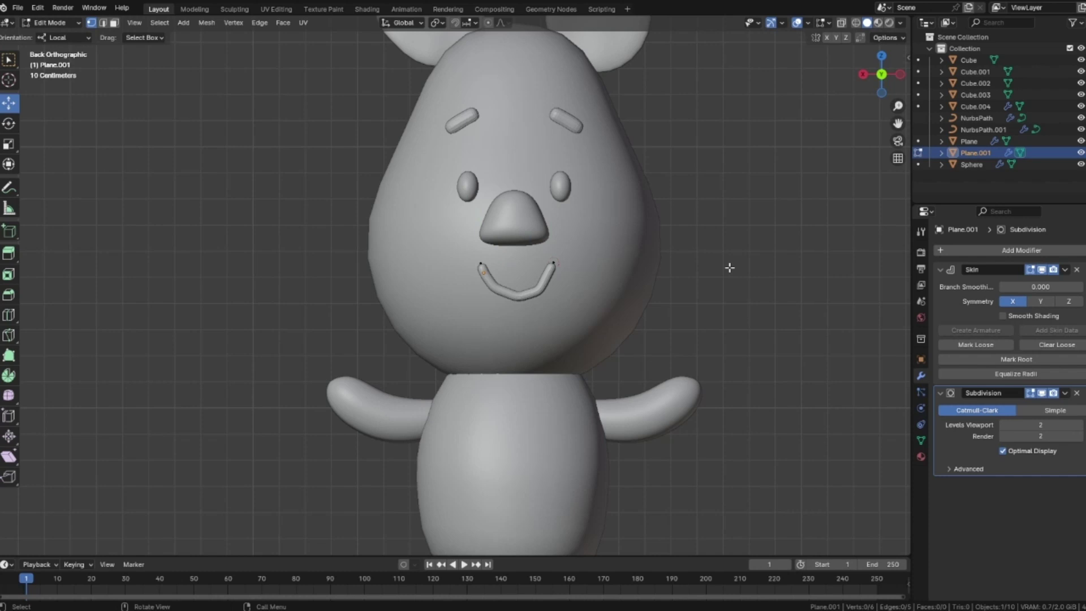
pyautogui.press('Tab')
pyautogui.press('a')
pyautogui.hotkey('ctrl', 'a')
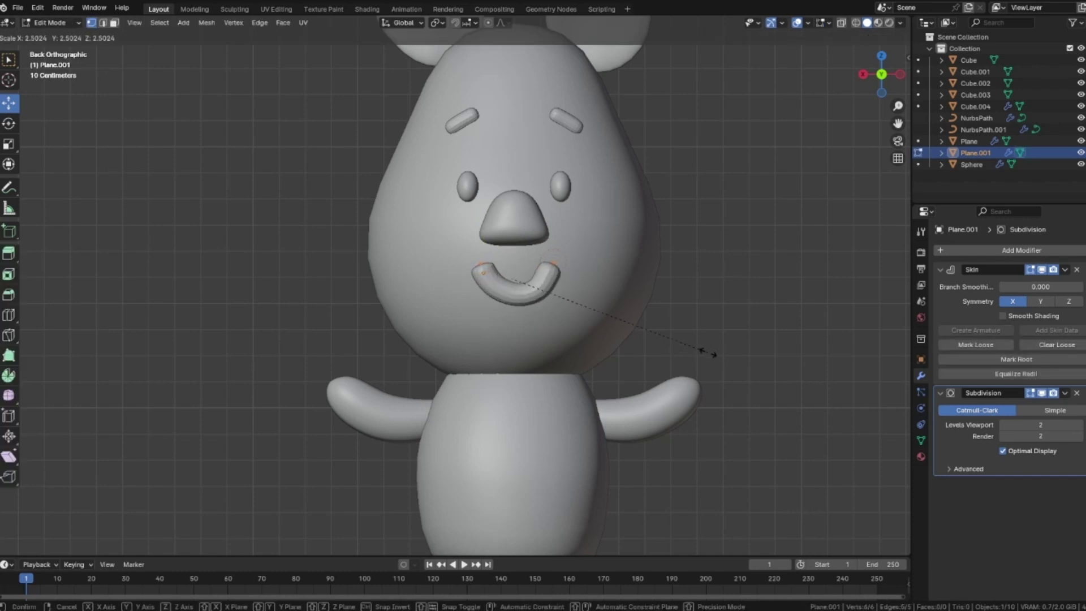
pyautogui.click(673, 346)
pyautogui.press('Tab')
pyautogui.click(722, 252)
pyautogui.scroll(-3, 721, 253)
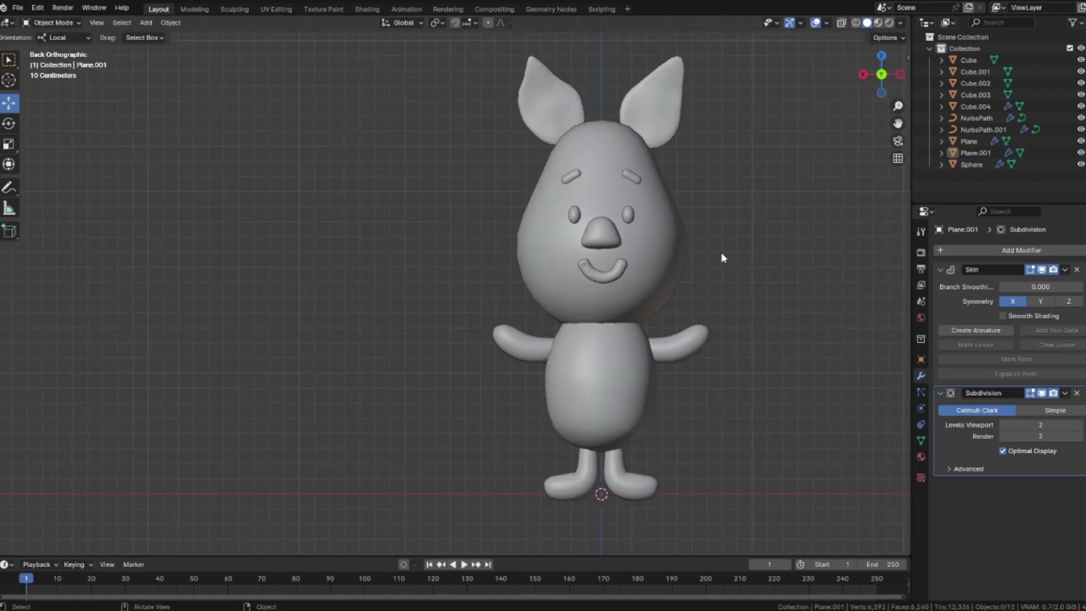
pyautogui.keyDown('shift'); pyautogui.moveTo(721, 253); pyautogui.dragTo(690, 257, button='middle'); pyautogui.keyUp('shift')
# - Scale the mouth down slightly and shift it about -0.0038 m along its local X axis to center it under the nose
pyautogui.click(628, 277)
pyautogui.click(568, 283)
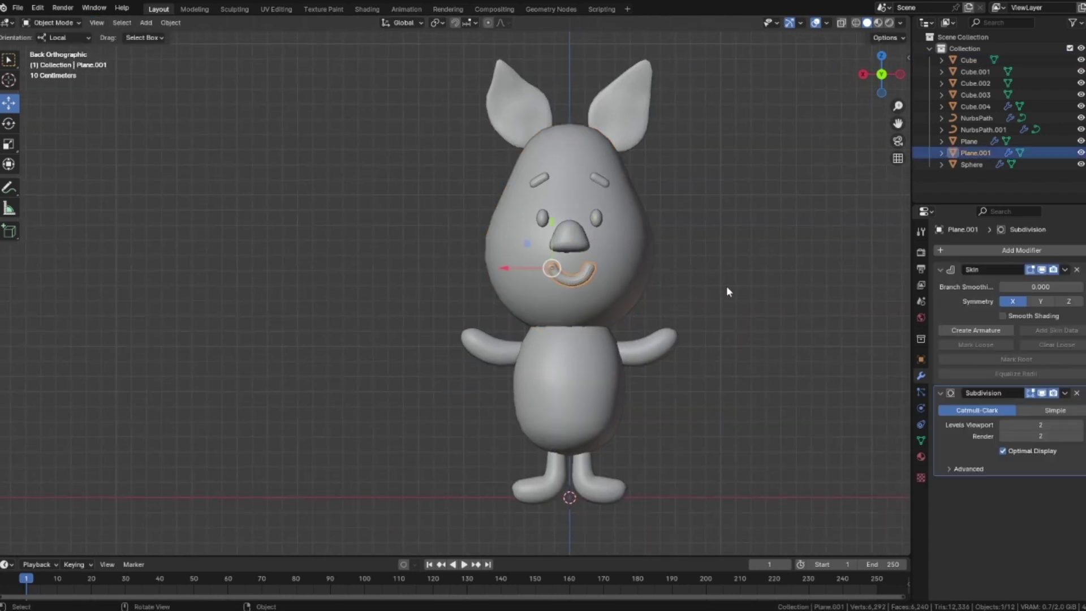
pyautogui.press('s')
pyautogui.click(736, 287)
pyautogui.click(724, 285)
pyautogui.click(585, 273)
pyautogui.moveTo(510, 269); pyautogui.dragTo(513, 269)
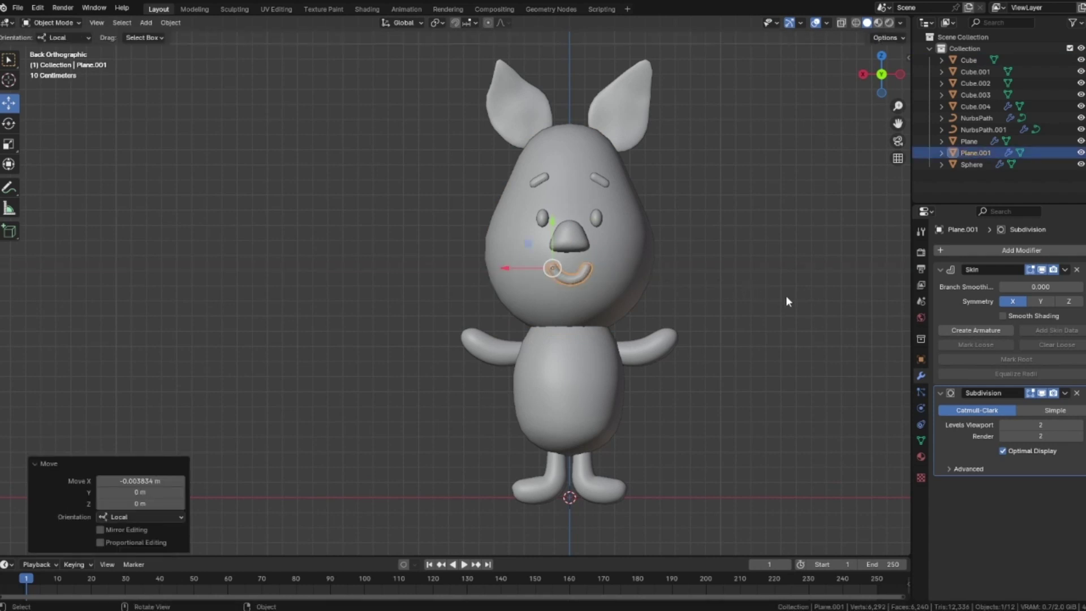
pyautogui.click(723, 293)
# - Thin the mouth by scaling the skin radius of all its vertices by about 0.75
pyautogui.click(558, 278)
pyautogui.press('Tab')
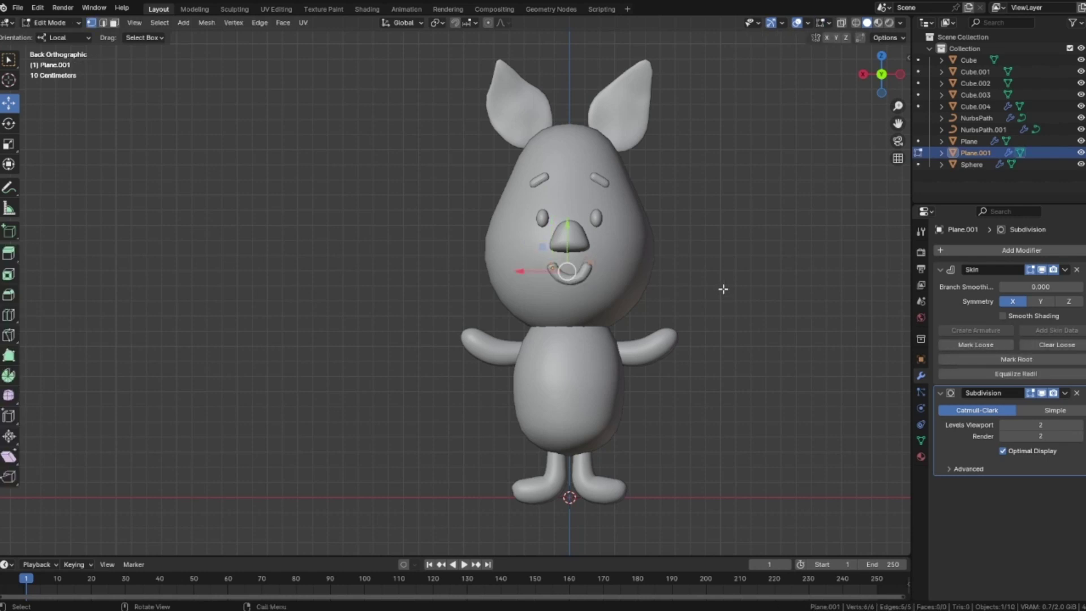
pyautogui.click(680, 274)
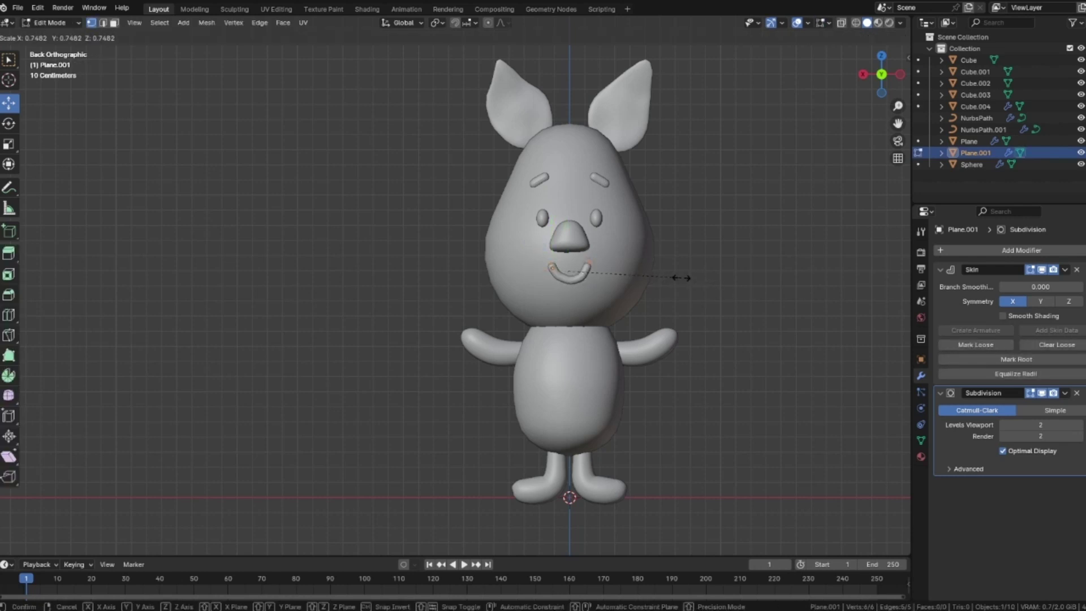
pyautogui.press('Tab')
pyautogui.click(749, 249)
# - Raise the mouth about 0.019 m along its local Y axis, closer to the nose
pyautogui.click(577, 269)
pyautogui.moveTo(556, 228); pyautogui.dragTo(552, 216)
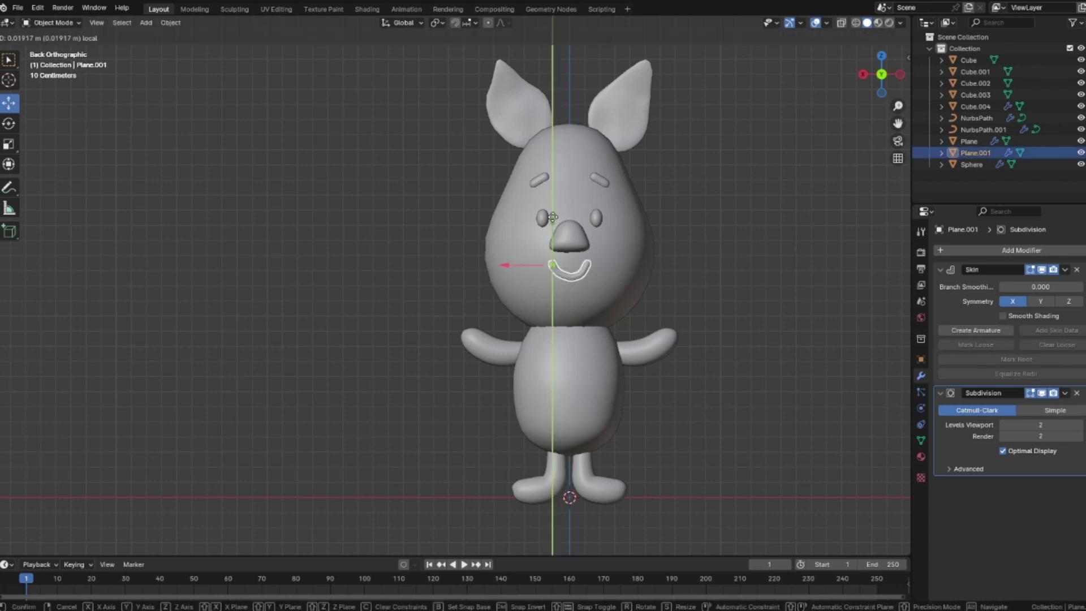
pyautogui.click(704, 240)
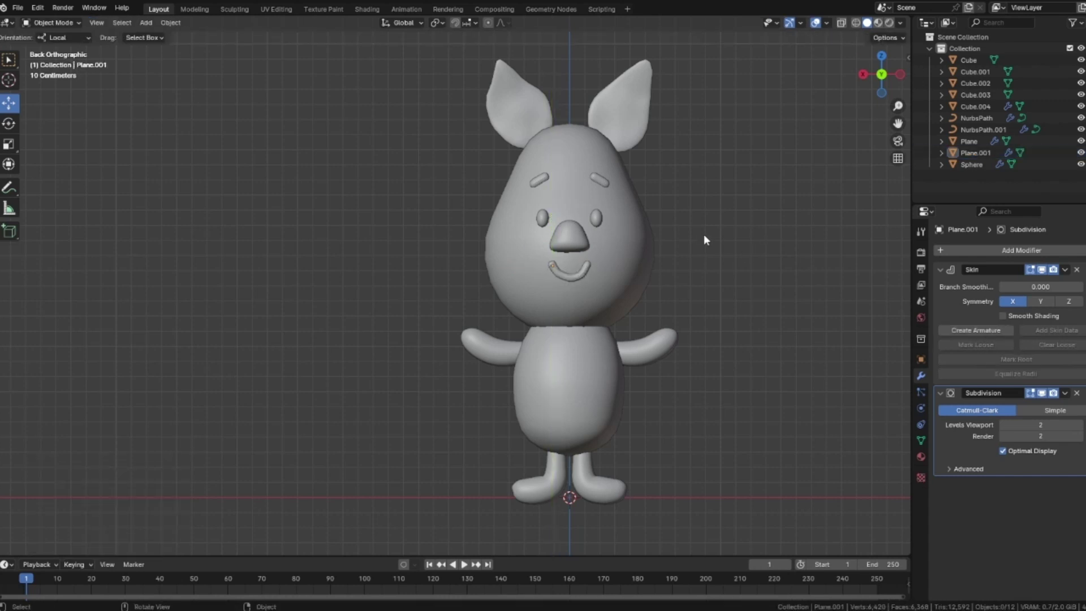
# - With X-ray on, remove the extra vertex at the mouth's left corner and move the remaining end vertex out to that corner
pyautogui.click(579, 272)
pyautogui.press('Tab')
pyautogui.scroll(2, 602, 282)
pyautogui.scroll(4, 602, 282)
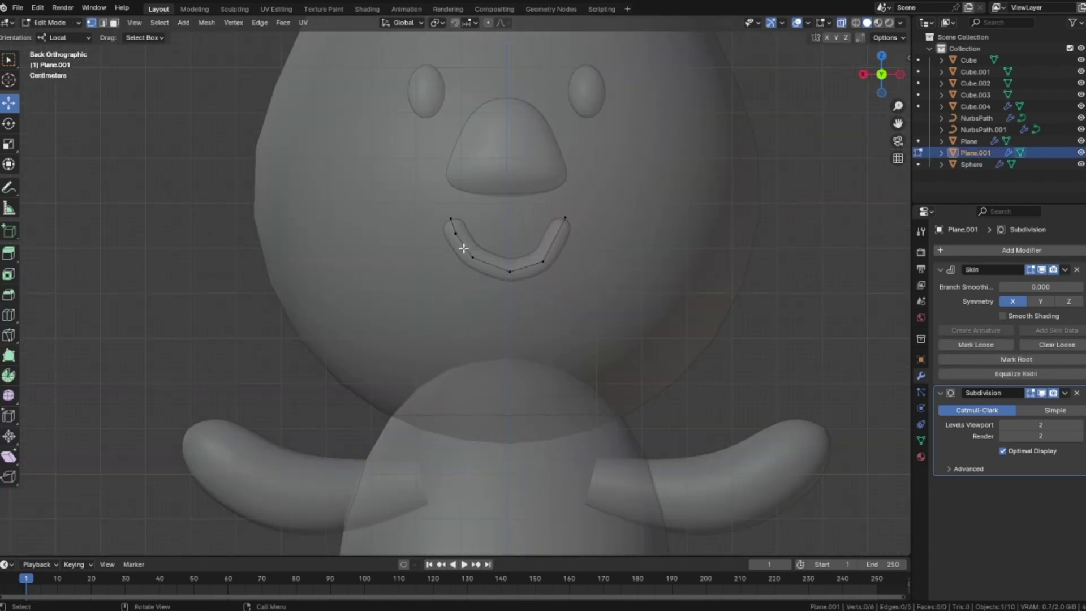
pyautogui.click(453, 233)
pyautogui.rightClick(472, 242)
pyautogui.keyDown('ctrl'); pyautogui.rightClick(451, 218); pyautogui.keyUp('ctrl')
pyautogui.rightClick(521, 224)
pyautogui.press('Escape')
pyautogui.hotkey('ctrl', 'z')
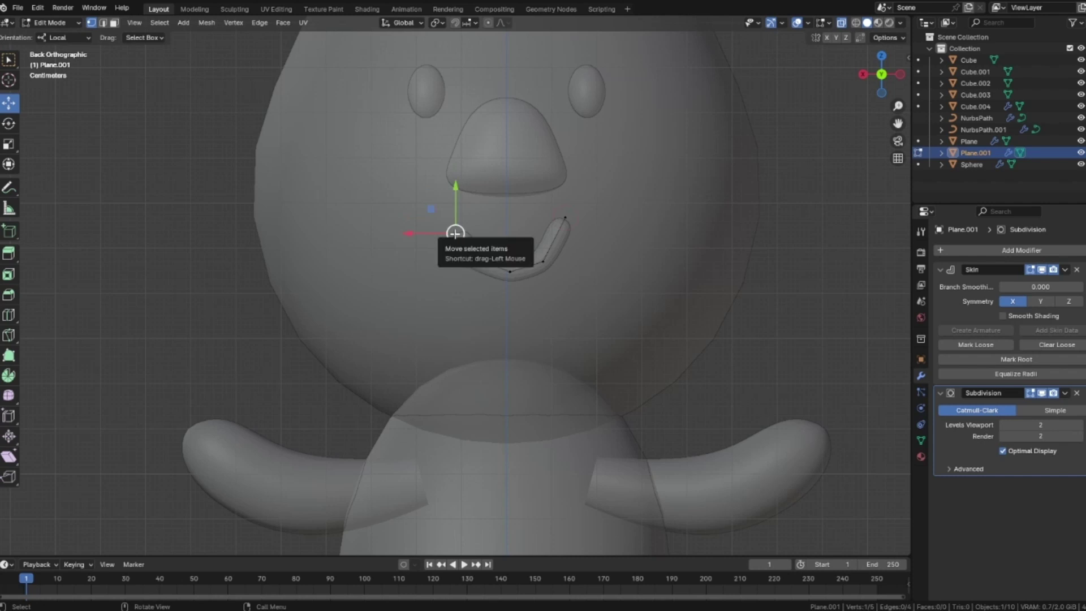
pyautogui.moveTo(455, 233); pyautogui.dragTo(448, 216)
# - Raise the mouth's bottom middle vertex and adjust the lower right and lower left vertices slightly to flatten the curve
pyautogui.click(564, 217)
pyautogui.click(510, 272)
pyautogui.moveTo(510, 272); pyautogui.dragTo(509, 264)
pyautogui.press('g')
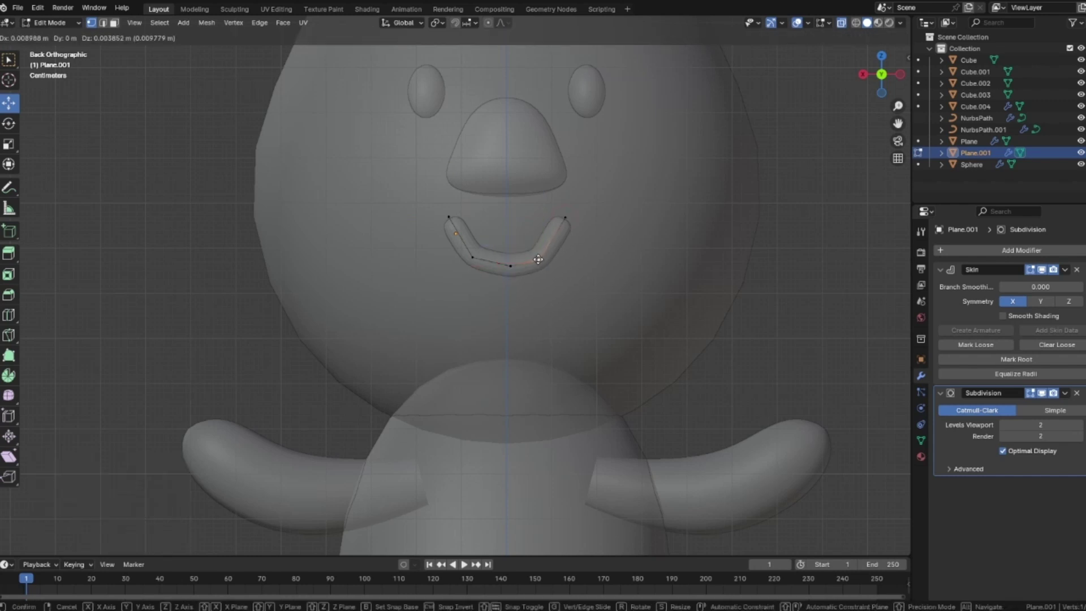
pyautogui.click(538, 259)
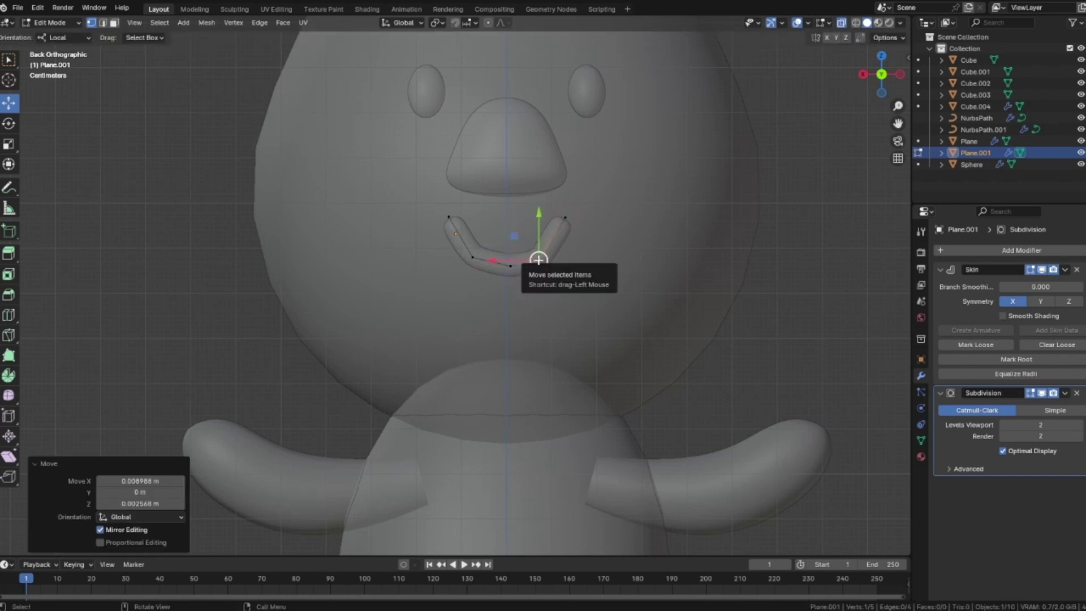
pyautogui.click(473, 259)
pyautogui.press('g')
pyautogui.click(472, 258)
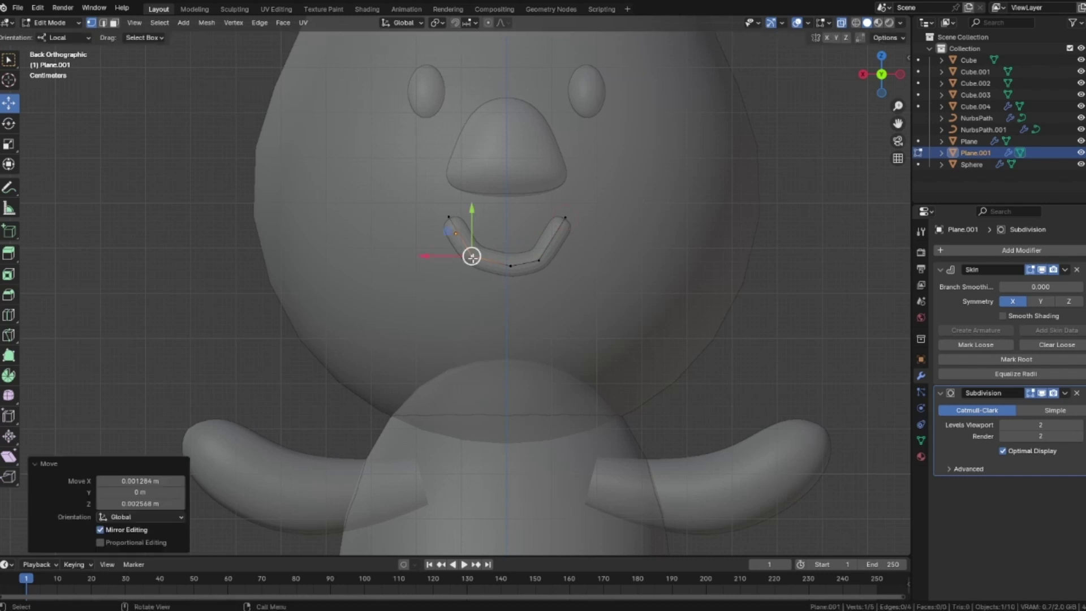
# - Move the mouth's lower right vertex slightly outward and up, and nudge the right corner vertex inward
pyautogui.click(543, 260)
pyautogui.press('g')
pyautogui.click(546, 256)
pyautogui.click(566, 219)
pyautogui.press('g')
pyautogui.click(563, 215)
# - Nudge the mouth's left corner, lower left and bottom middle vertices to match the opposite side of the smile
pyautogui.click(455, 224)
pyautogui.press('g')
pyautogui.click(458, 222)
pyautogui.click(471, 255)
pyautogui.press('g')
pyautogui.click(473, 254)
pyautogui.click(509, 264)
pyautogui.press('g')
pyautogui.click(509, 264)
pyautogui.click(812, 289)
# - Turn off X-ray and leave Edit Mode for the mouth
pyautogui.press('space')
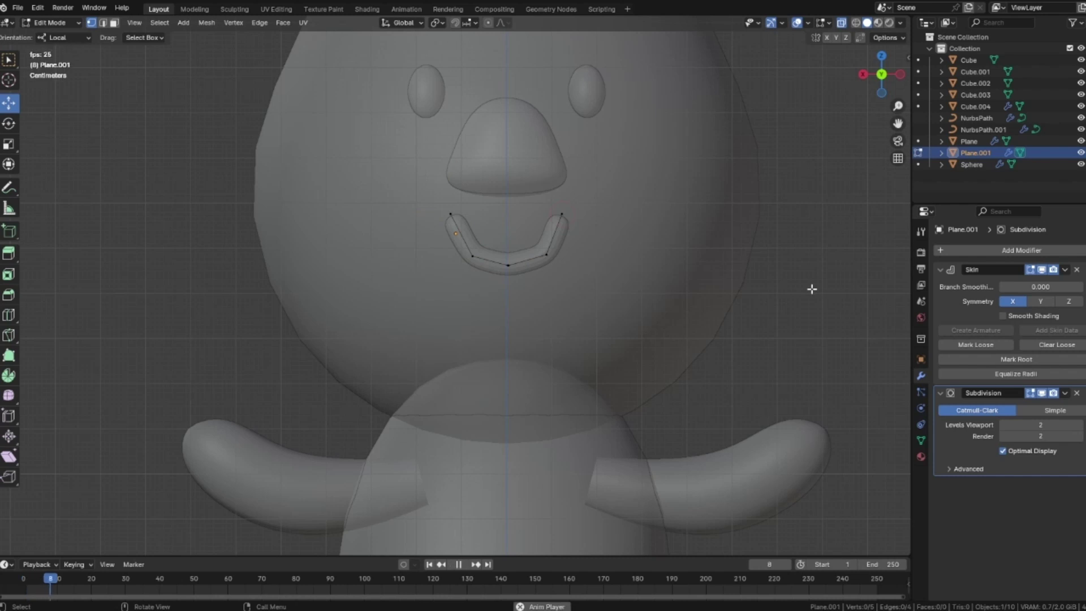
pyautogui.hotkey('alt', 'z')
pyautogui.press('space')
pyautogui.scroll(-3, 812, 289)
pyautogui.keyDown('shift'); pyautogui.moveTo(812, 289); pyautogui.dragTo(640, 285, button='middle'); pyautogui.keyUp('shift')
pyautogui.press('Tab')
pyautogui.click(724, 308)
pyautogui.scroll(-3, 722, 307)
pyautogui.click(566, 249)
pyautogui.click(754, 271)
pyautogui.click(510, 272)
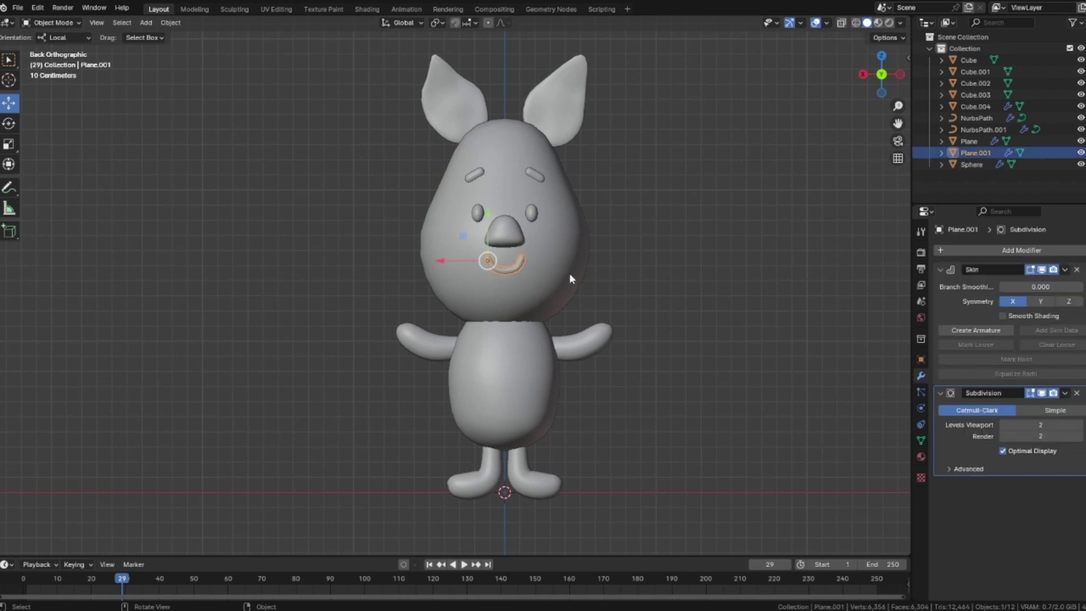
pyautogui.click(711, 306)
pyautogui.keyDown('shift'); pyautogui.moveTo(713, 261); pyautogui.dragTo(869, 114, button='middle'); pyautogui.keyUp('shift')
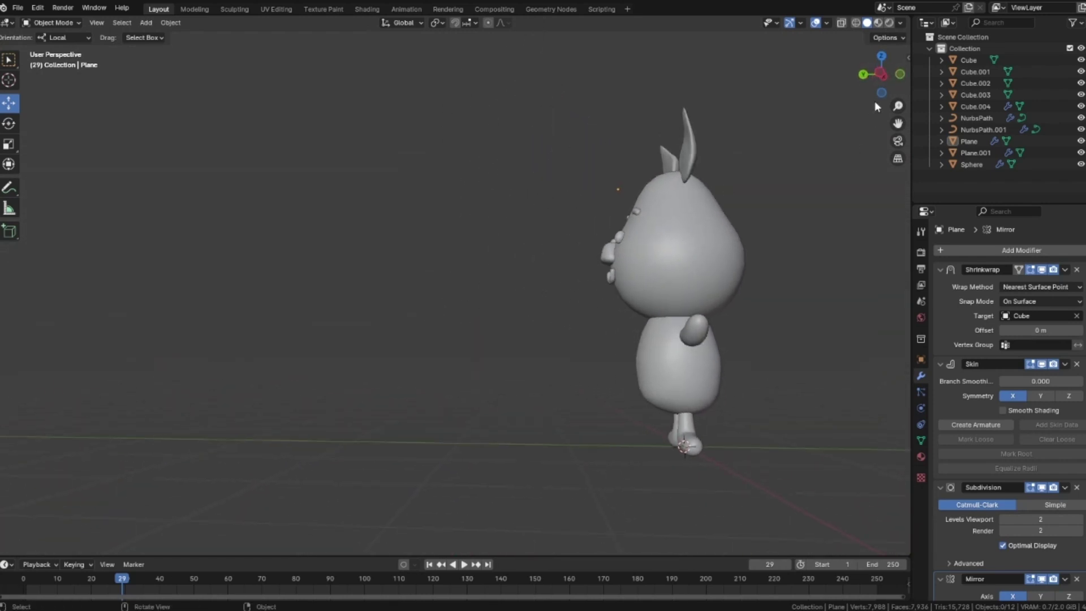
# - Adjust the mouth's depth against the front of the head from the left side view
pyautogui.scroll(5, 776, 280)
pyautogui.click(394, 242)
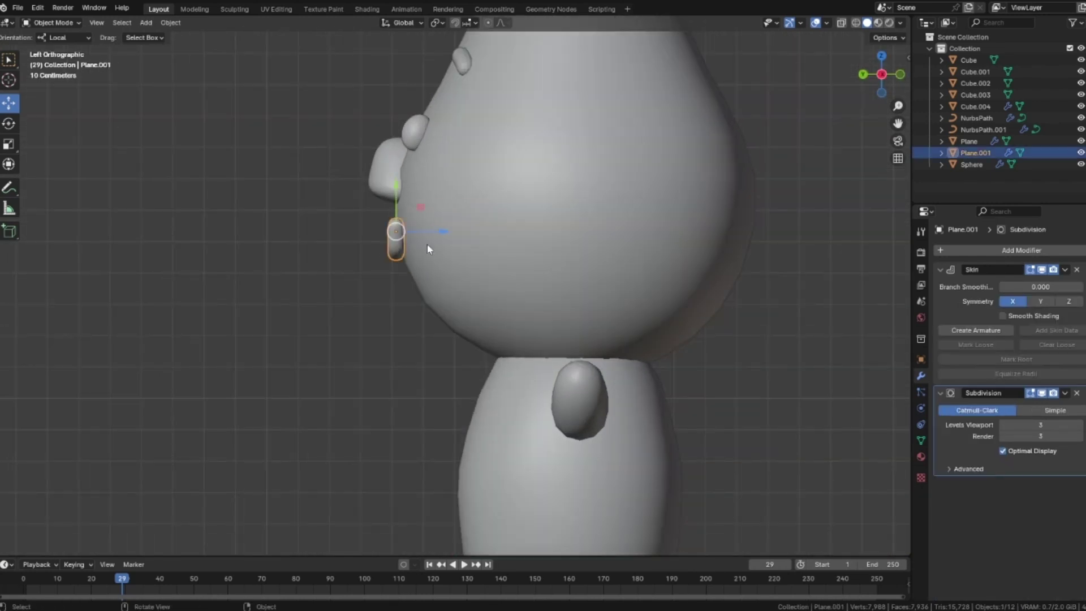
pyautogui.moveTo(444, 232); pyautogui.dragTo(851, 252, button='middle')
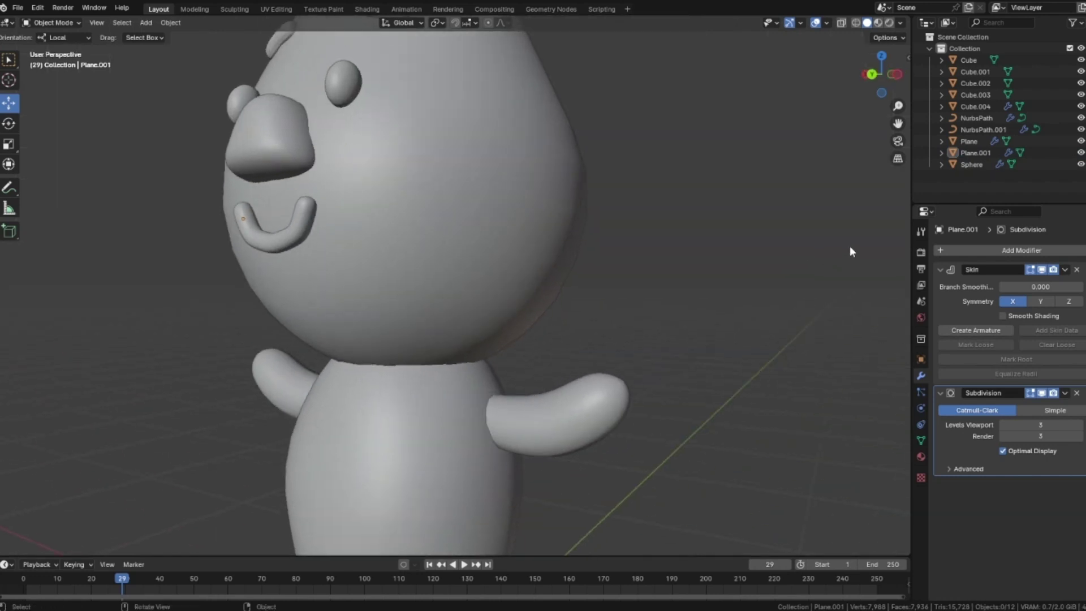
# - Scale down the nose slightly in the orthographic view facing the pig's face
pyautogui.click(872, 74)
pyautogui.scroll(-4, 741, 244)
pyautogui.keyDown('shift'); pyautogui.moveTo(740, 252); pyautogui.dragTo(717, 274, button='middle'); pyautogui.keyUp('shift')
pyautogui.click(529, 209)
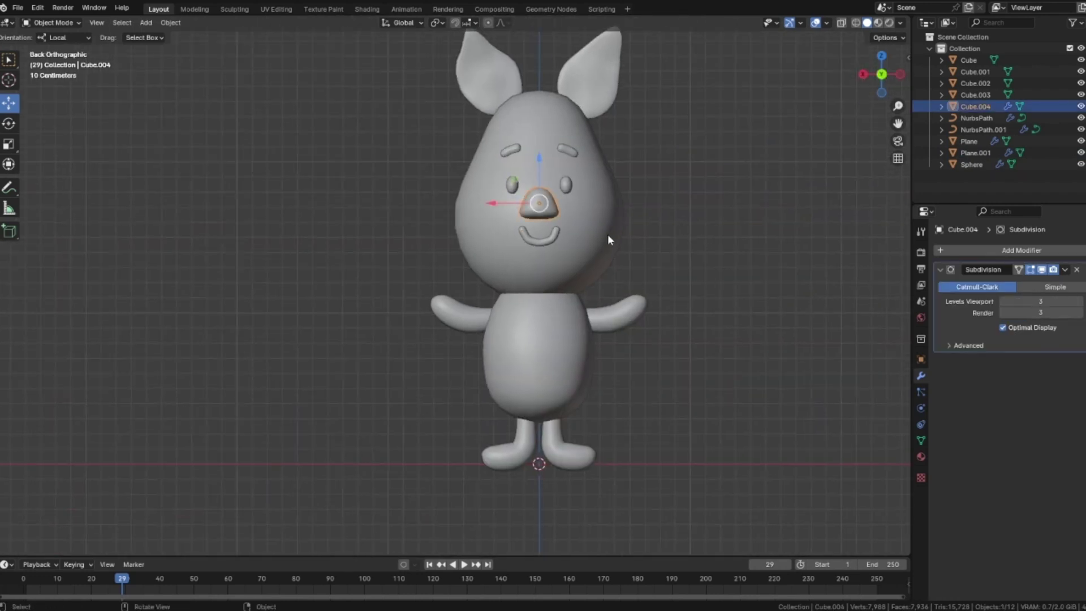
pyautogui.press('s')
pyautogui.click(663, 247)
pyautogui.click(707, 239)
# - Push the mouth slightly into the head from the side view and rotate it to follow the face's surface
pyautogui.moveTo(707, 239)
pyautogui.mouseDown(button='middle')
pyautogui.moveTo(620, 246)
pyautogui.moveTo(736, 254)
pyautogui.moveTo(633, 288)
pyautogui.moveTo(643, 264)
pyautogui.moveTo(713, 223)
pyautogui.mouseUp(button='middle')
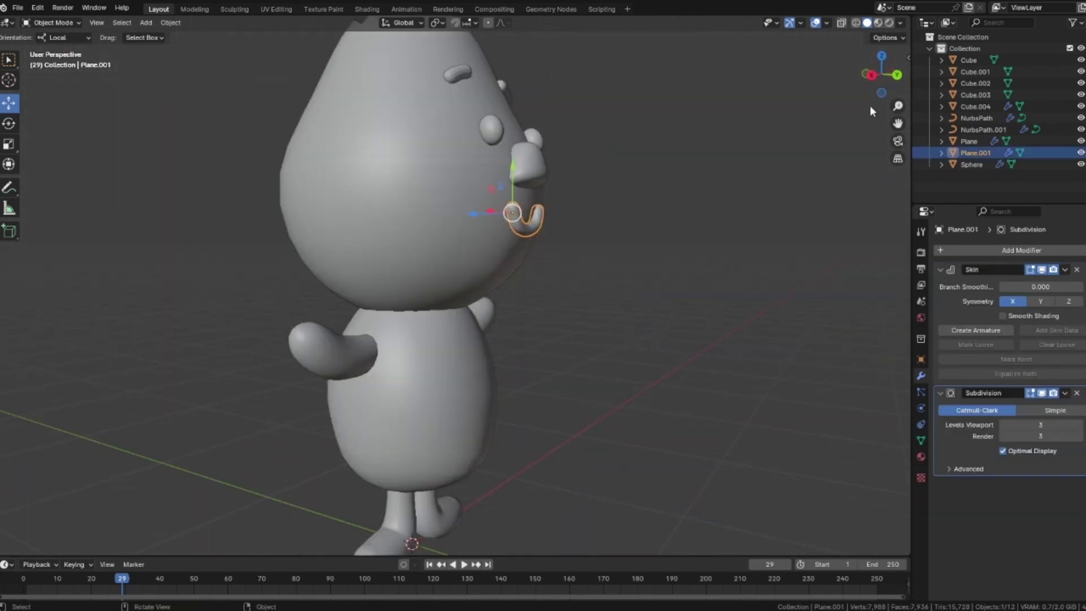
pyautogui.click(872, 75)
pyautogui.moveTo(488, 215); pyautogui.dragTo(477, 216)
pyautogui.press('r')
pyautogui.click(670, 236)
pyautogui.click(670, 237)
pyautogui.press('Tab')
pyautogui.press('Tab')
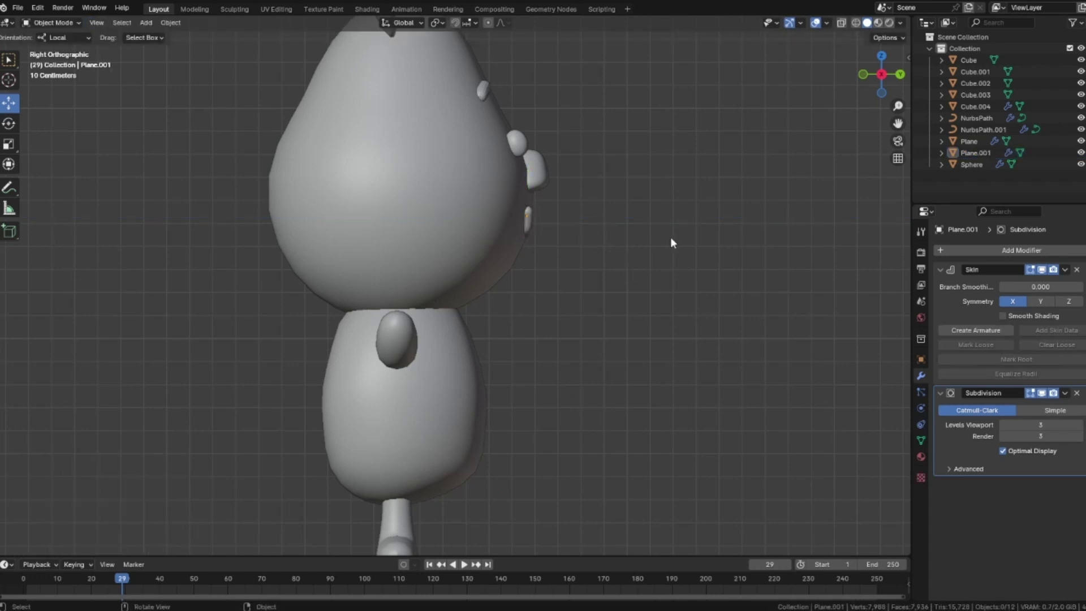
# - Lower the mirrored eyes slightly toward the nose
pyautogui.click(861, 75)
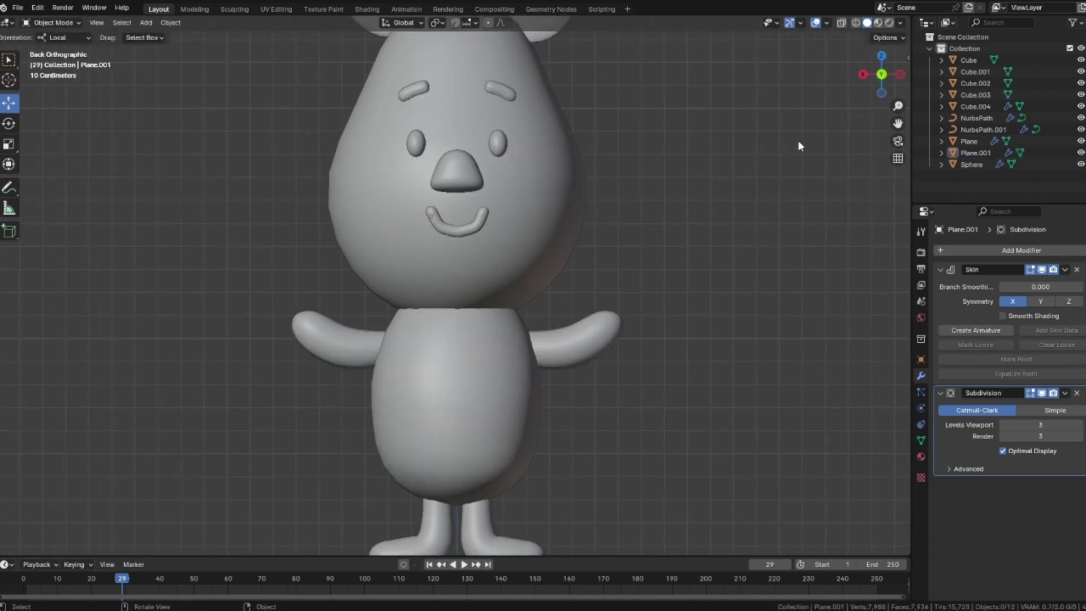
pyautogui.scroll(-3, 738, 178)
pyautogui.click(591, 300)
pyautogui.click(668, 282)
pyautogui.keyDown('shift'); pyautogui.moveTo(741, 265); pyautogui.dragTo(675, 298, button='middle'); pyautogui.keyUp('shift')
pyautogui.click(524, 204)
pyautogui.moveTo(522, 169); pyautogui.dragTo(522, 175)
pyautogui.click(684, 207)
pyautogui.hotkey('ctrl', 'z')
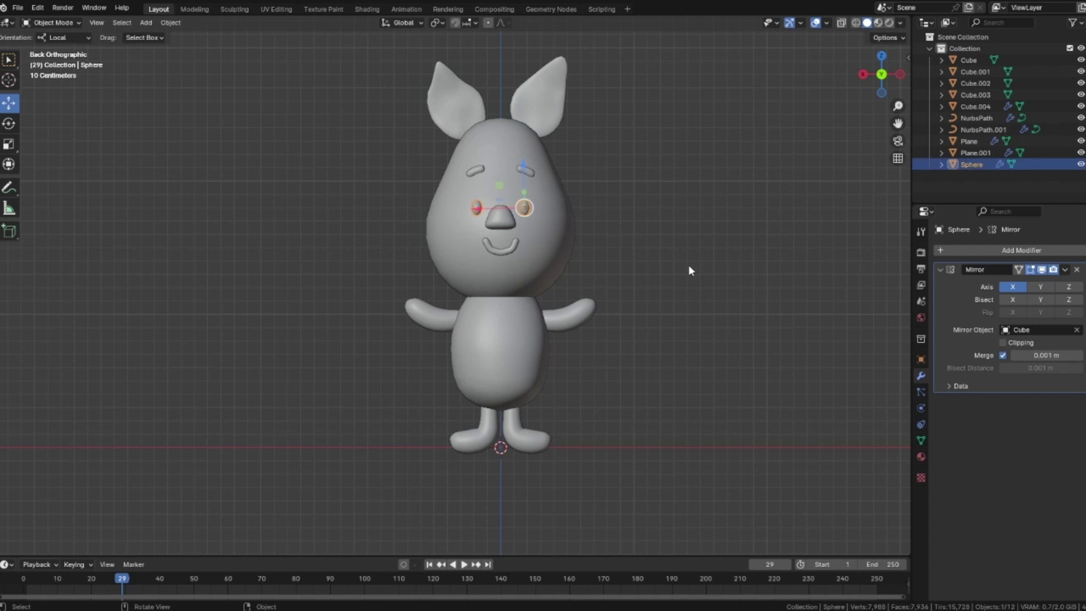
# - Scale the eyes slightly along the Z axis
pyautogui.press('s')
pyautogui.press('x')
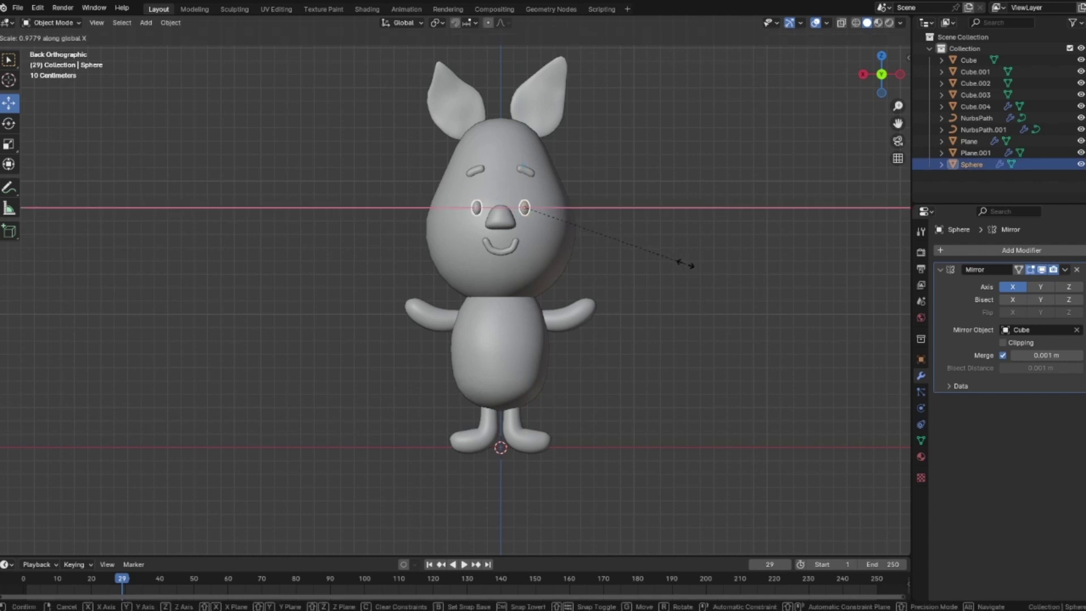
pyautogui.press('z')
pyautogui.click(667, 256)
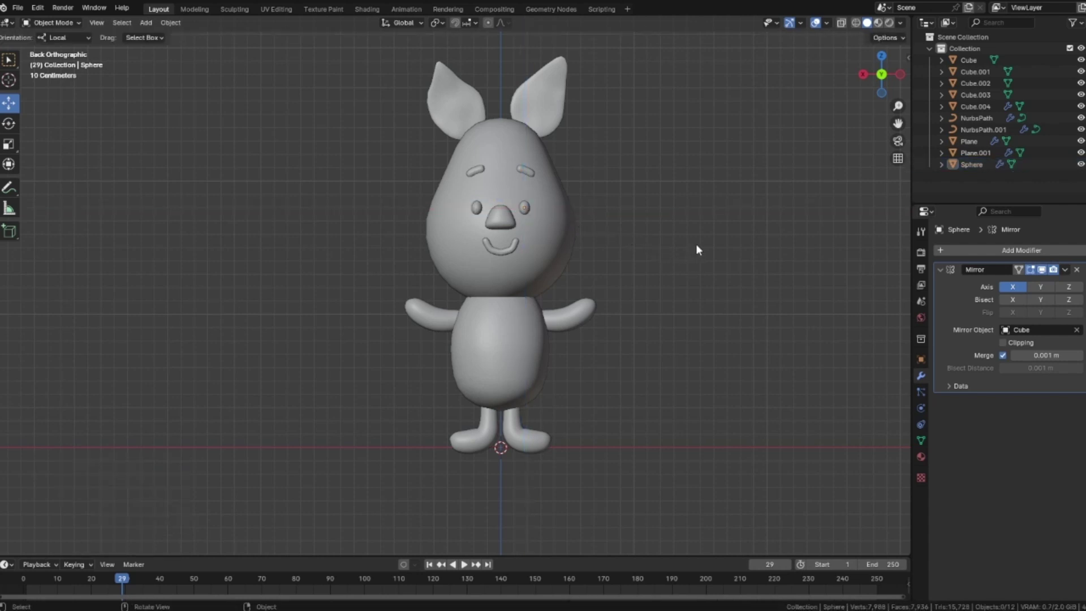
pyautogui.click(545, 235)
pyautogui.click(674, 254)
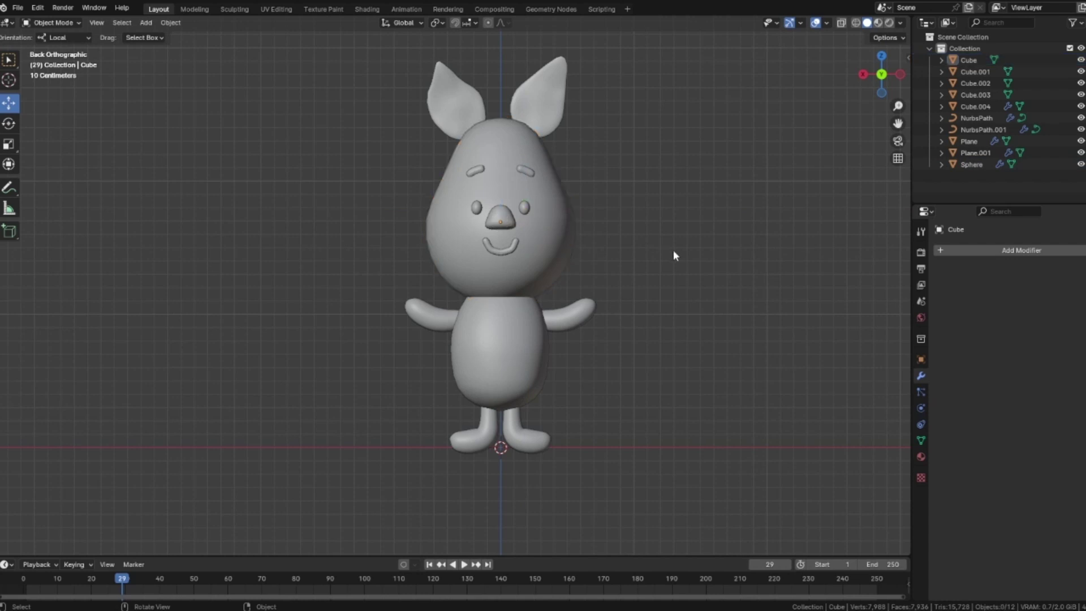
# - Move the eyes slightly farther apart on the face
pyautogui.click(527, 208)
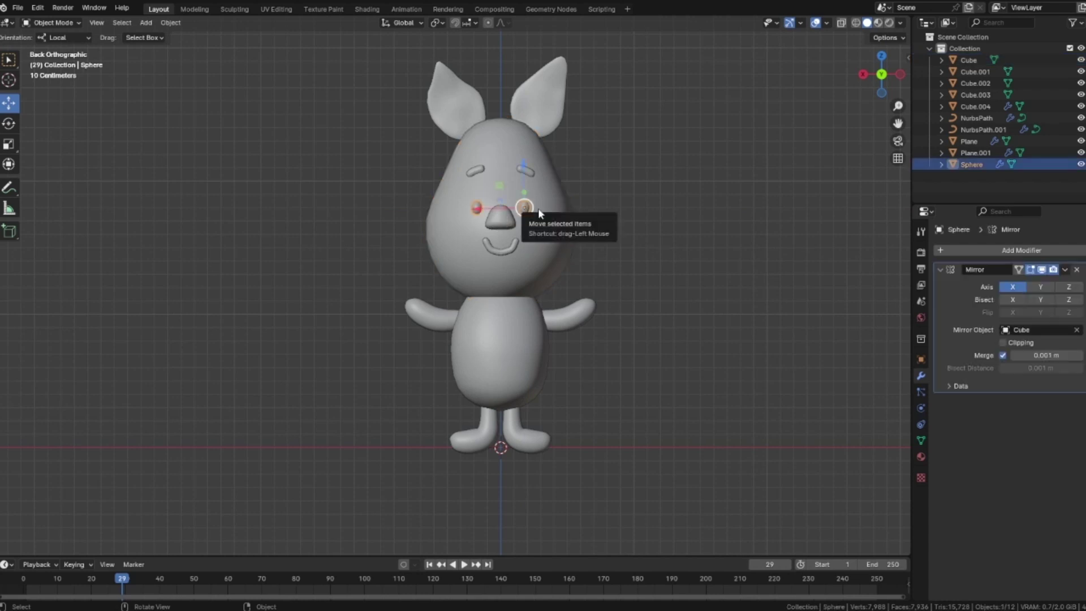
pyautogui.press('g')
pyautogui.click(538, 208)
pyautogui.click(668, 217)
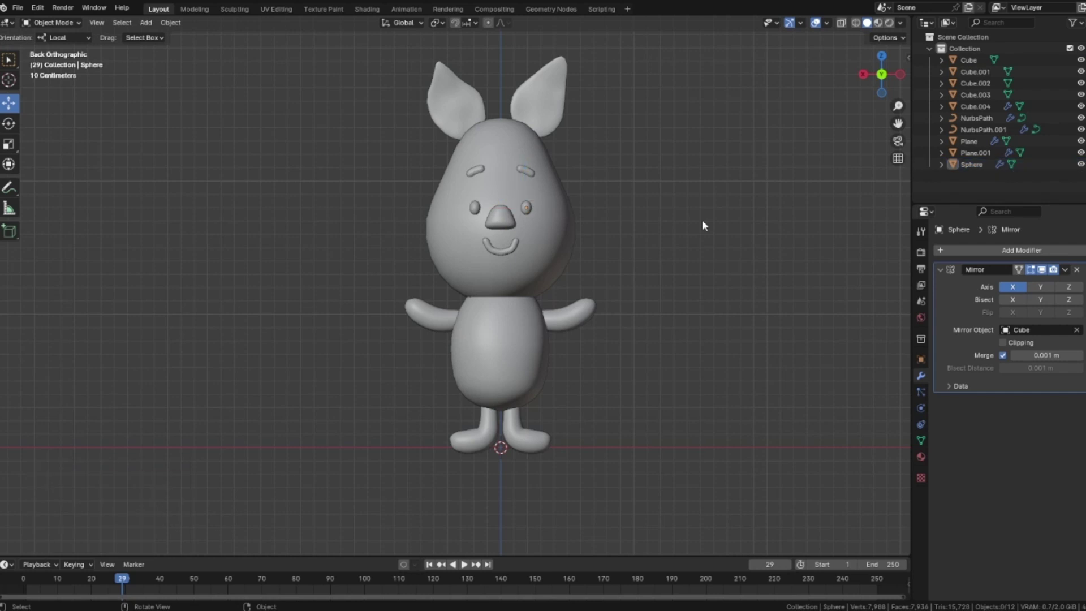
# - Raise the mouth about 0.03 m along its local Y axis, rescale it slightly and recentre it under the nose
pyautogui.click(504, 244)
pyautogui.press('g')
pyautogui.press('y')
pyautogui.click(522, 220)
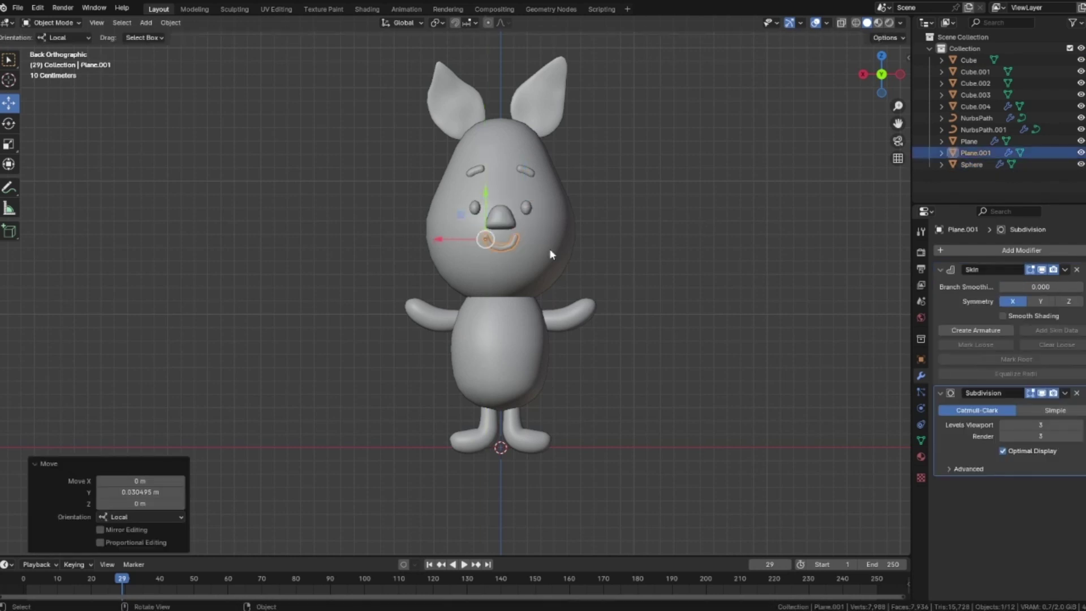
pyautogui.press('s')
pyautogui.click(622, 316)
pyautogui.moveTo(443, 239); pyautogui.dragTo(446, 239)
pyautogui.click(500, 350)
pyautogui.click(656, 289)
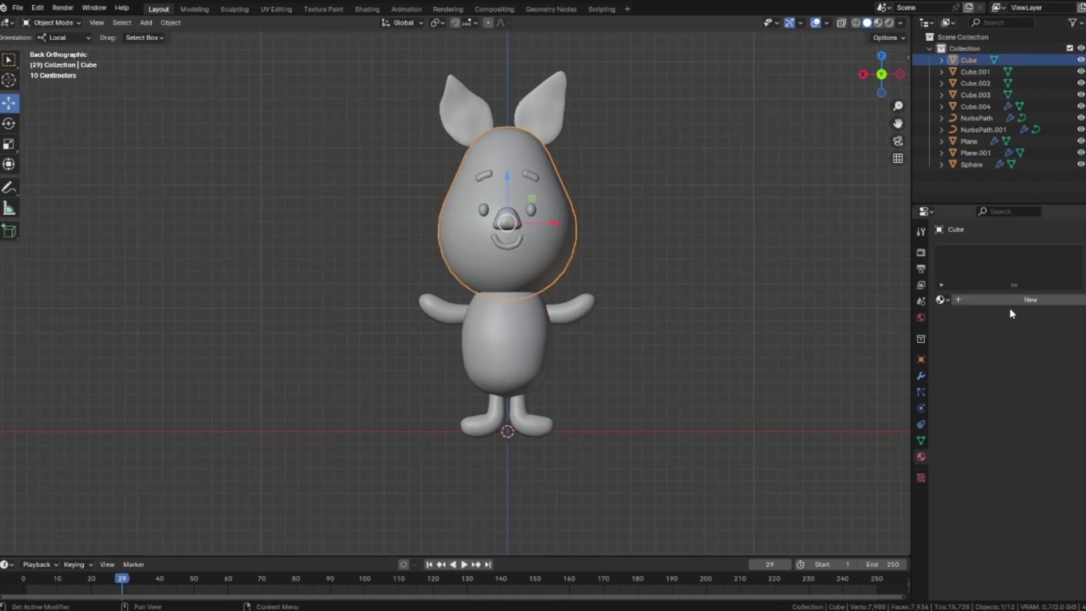
# - Add a new material named "light pink" to the head and switch the viewport to Material Preview shading
pyautogui.click(1010, 299)
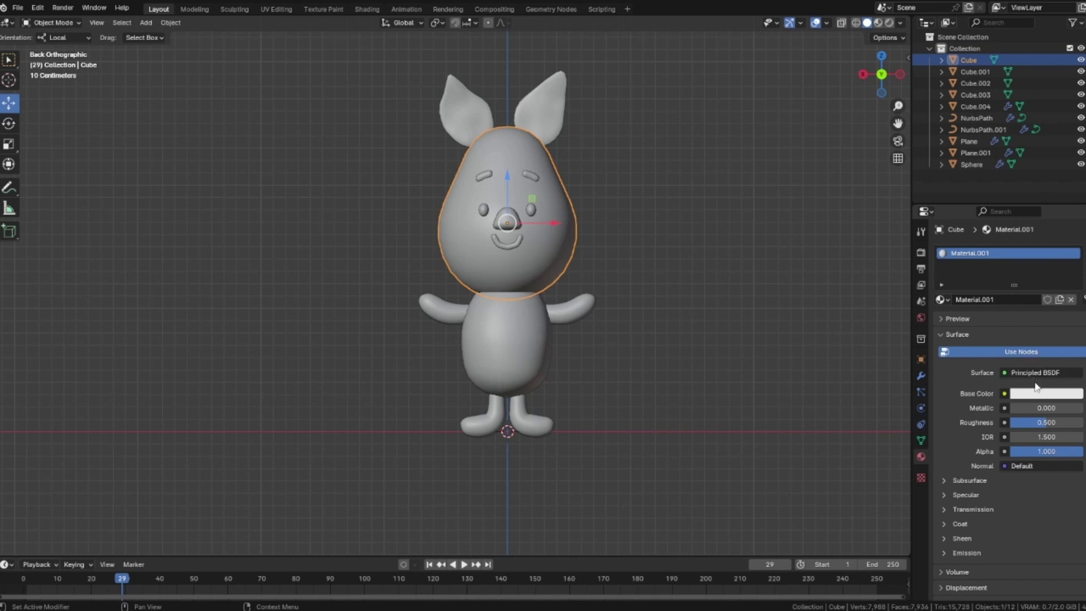
pyautogui.press('BackSpace')
pyautogui.write('light pink')
pyautogui.press('Return')
pyautogui.click(878, 23)
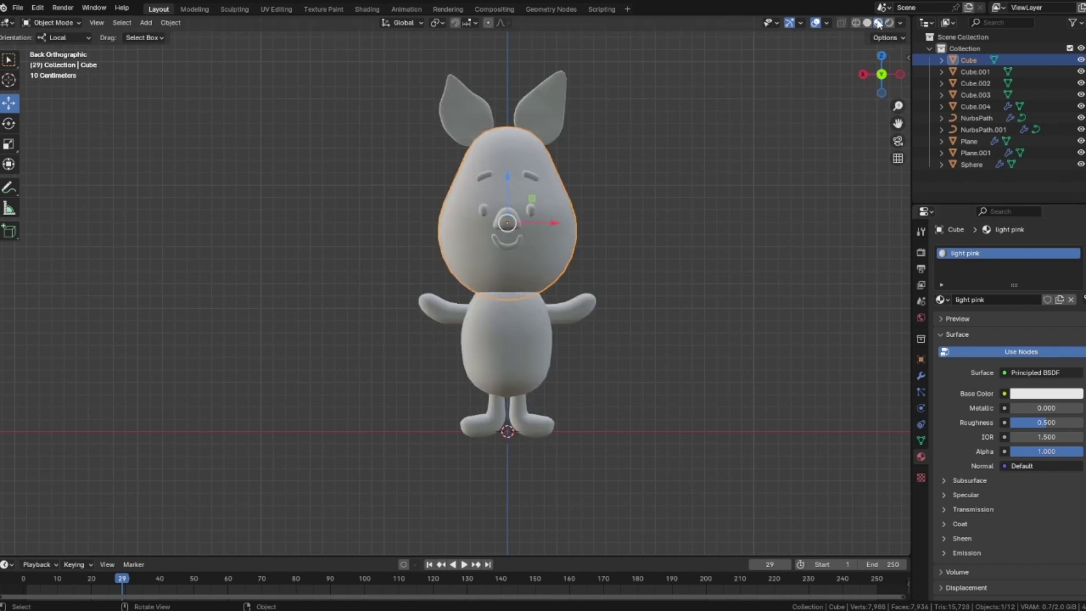
# - Set the base colour of the head's light pink material to a pale, slightly purplish pink
pyautogui.click(1044, 394)
pyautogui.moveTo(1018, 271); pyautogui.dragTo(1020, 271)
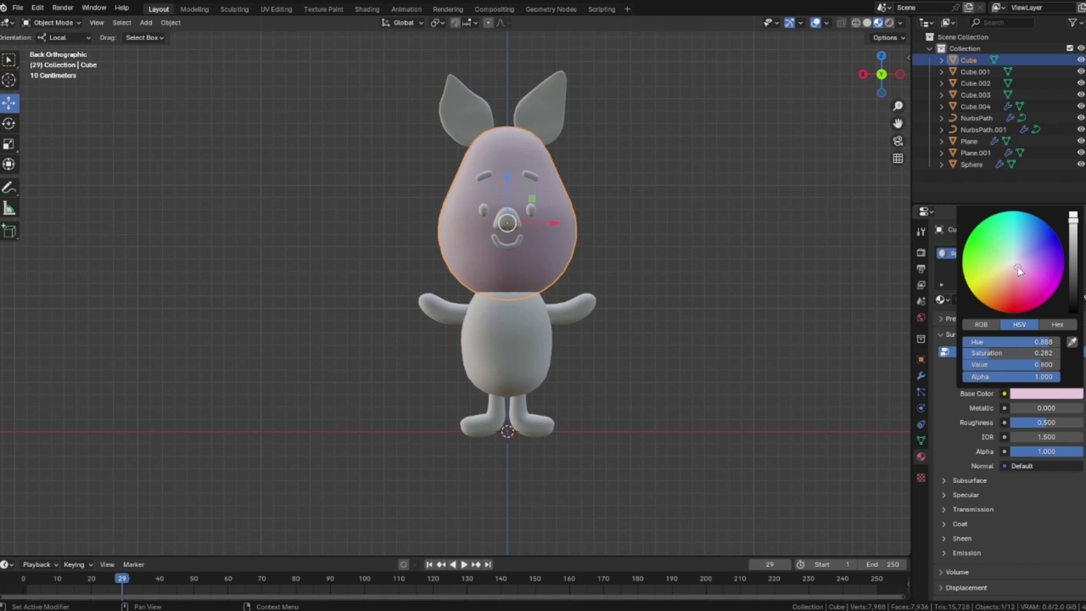
pyautogui.click(688, 173)
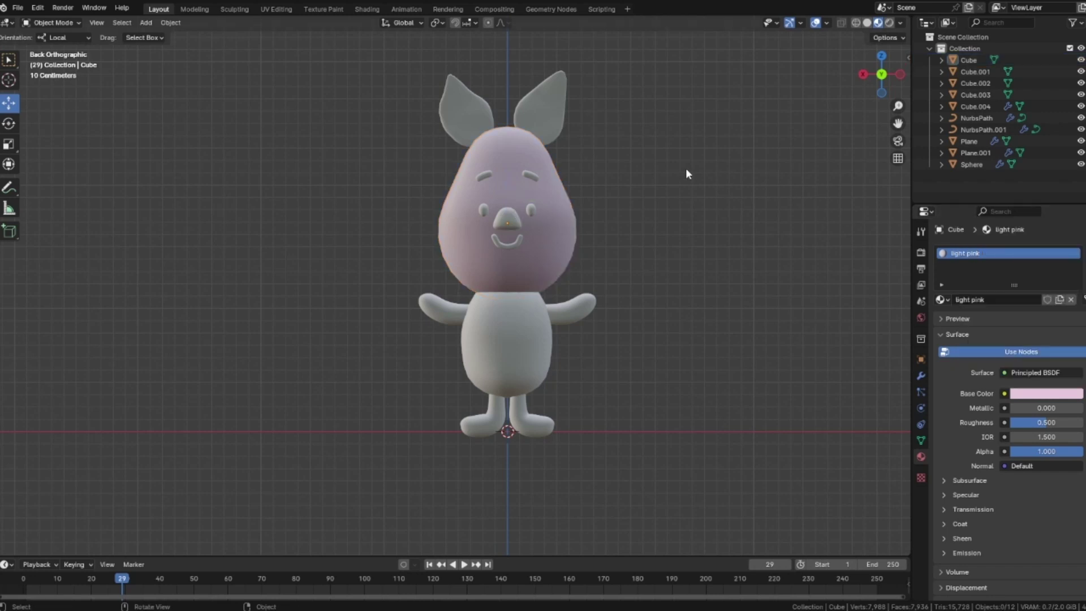
pyautogui.click(1020, 395)
pyautogui.click(1021, 268)
pyautogui.click(534, 214)
pyautogui.click(1024, 394)
pyautogui.click(1016, 268)
pyautogui.click(688, 211)
# - Assign the existing light pink material to the arms
pyautogui.click(588, 311)
pyautogui.click(941, 299)
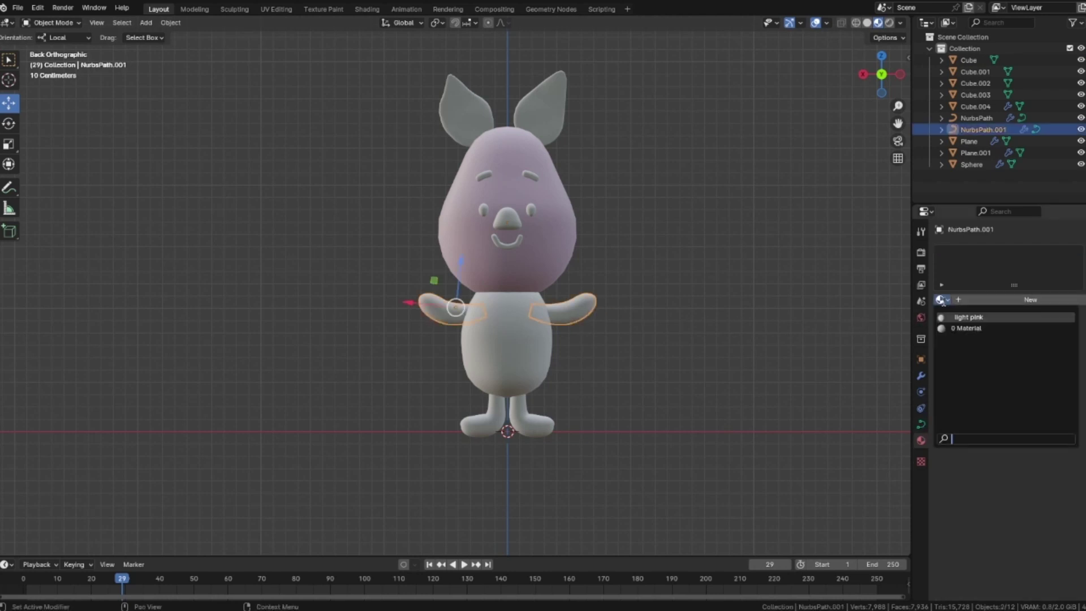
pyautogui.click(951, 317)
pyautogui.click(648, 286)
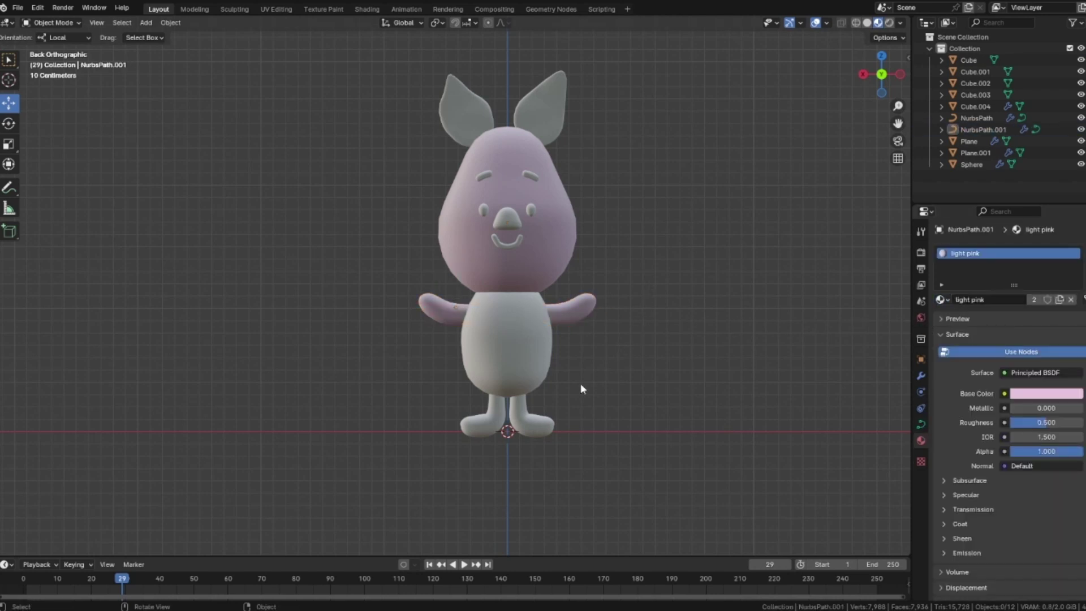
# - Assign the existing light pink material to the legs
pyautogui.click(512, 422)
pyautogui.click(941, 300)
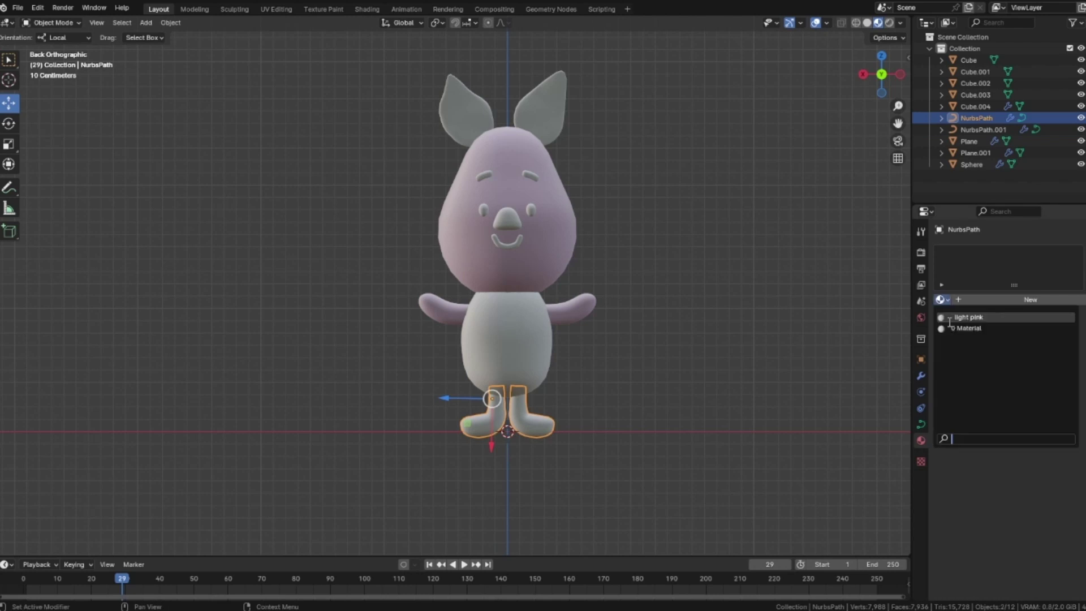
pyautogui.click(950, 319)
pyautogui.click(708, 294)
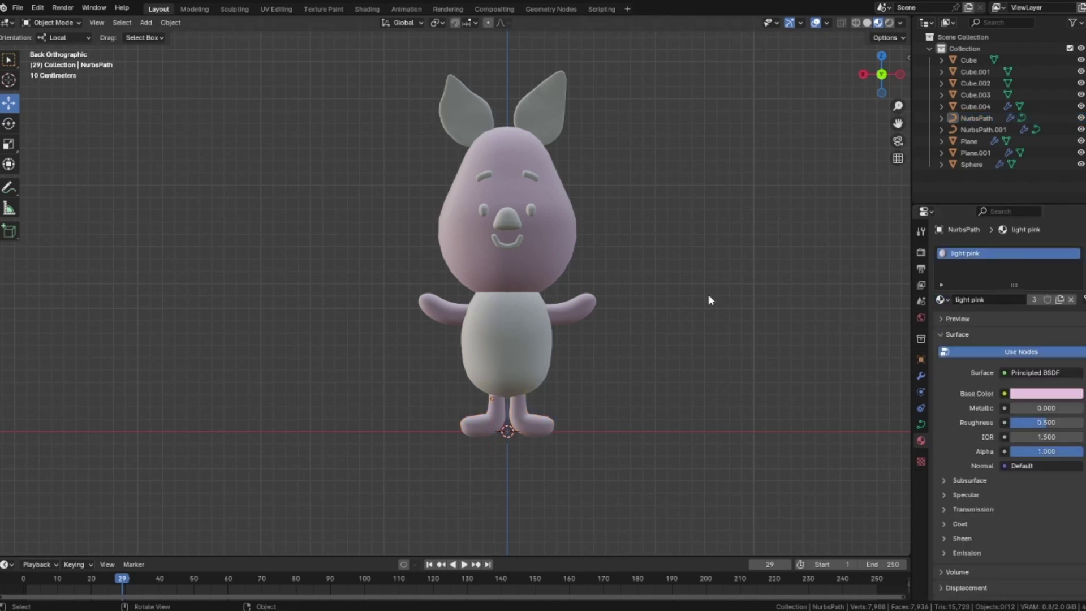
# - Assign the existing light pink material to the body
pyautogui.click(507, 361)
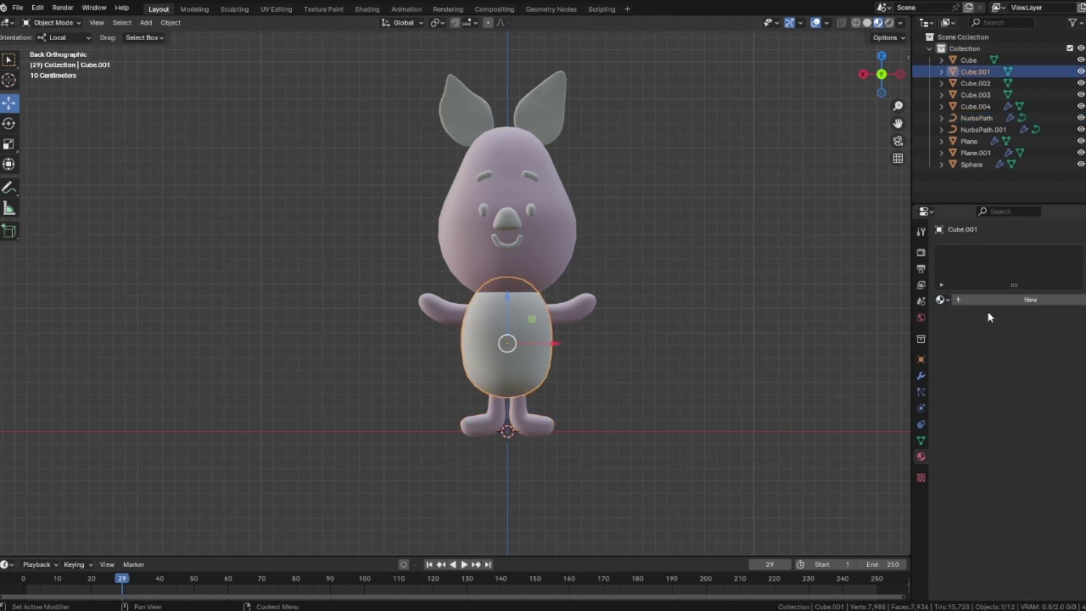
pyautogui.click(941, 300)
pyautogui.click(952, 317)
pyautogui.click(700, 263)
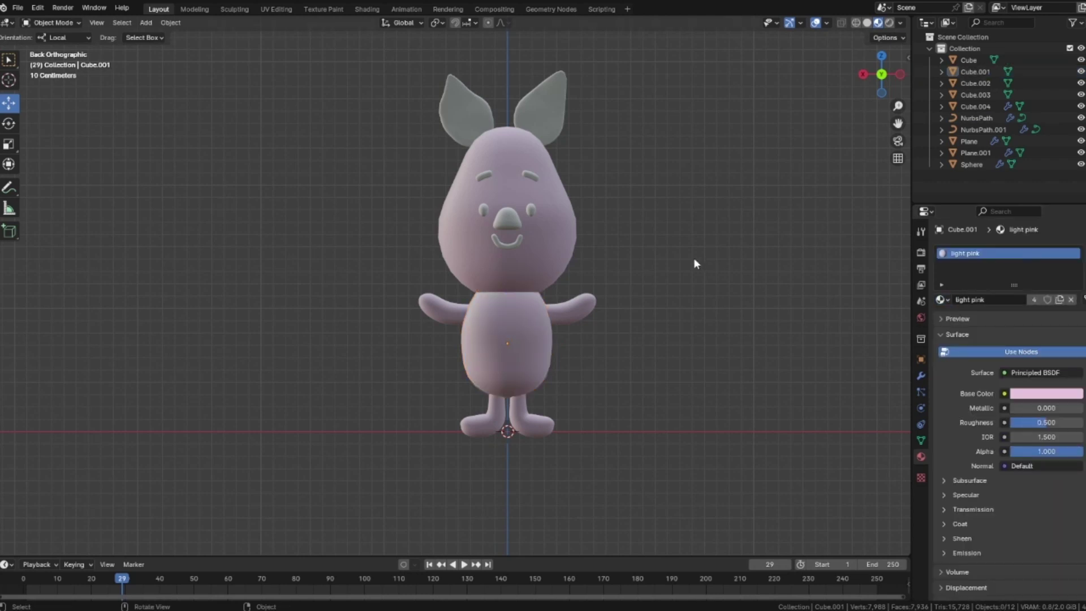
# - Add a new material named "mid pink" to the ear Cube.003
pyautogui.click(473, 116)
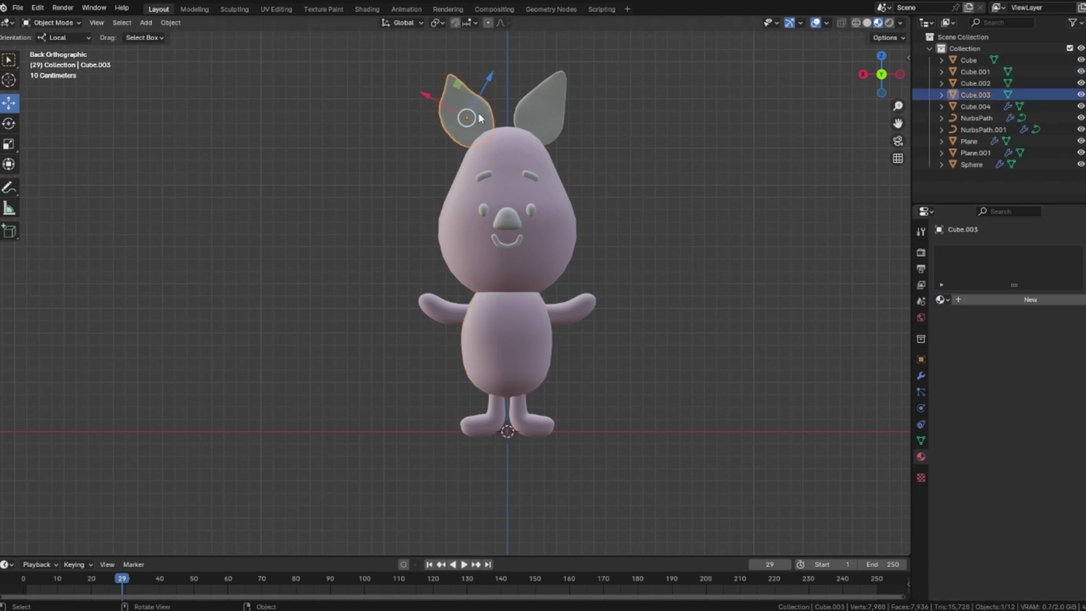
pyautogui.click(992, 298)
pyautogui.click(994, 301)
pyautogui.write('mid pink')
pyautogui.press('Return')
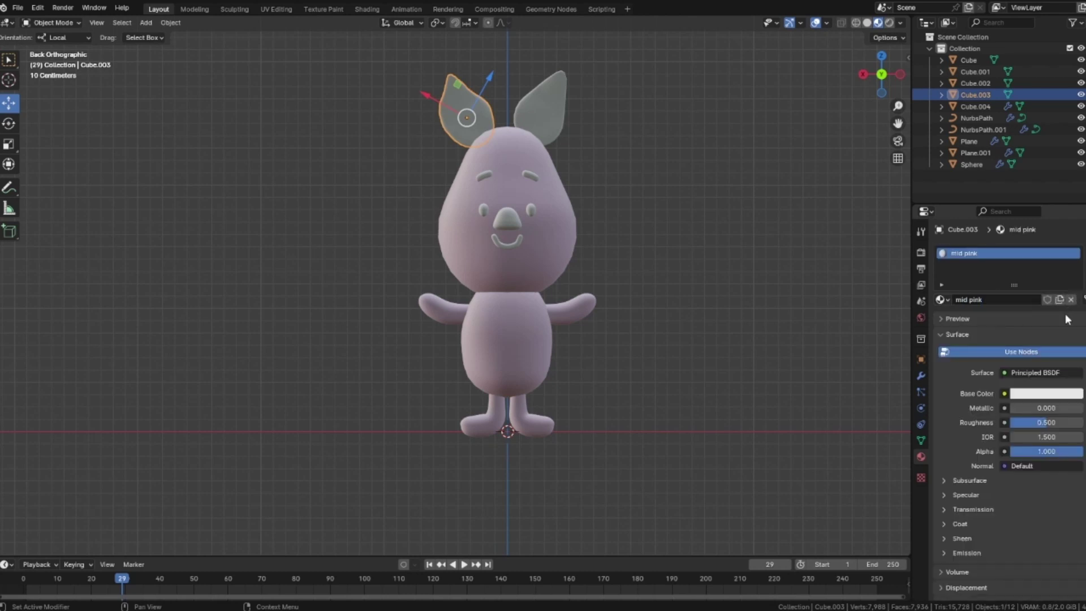
# - Set the mid pink material's base colour to a medium pink, more saturated than the head's light pink
pyautogui.click(1059, 394)
pyautogui.click(1070, 339)
pyautogui.click(585, 310)
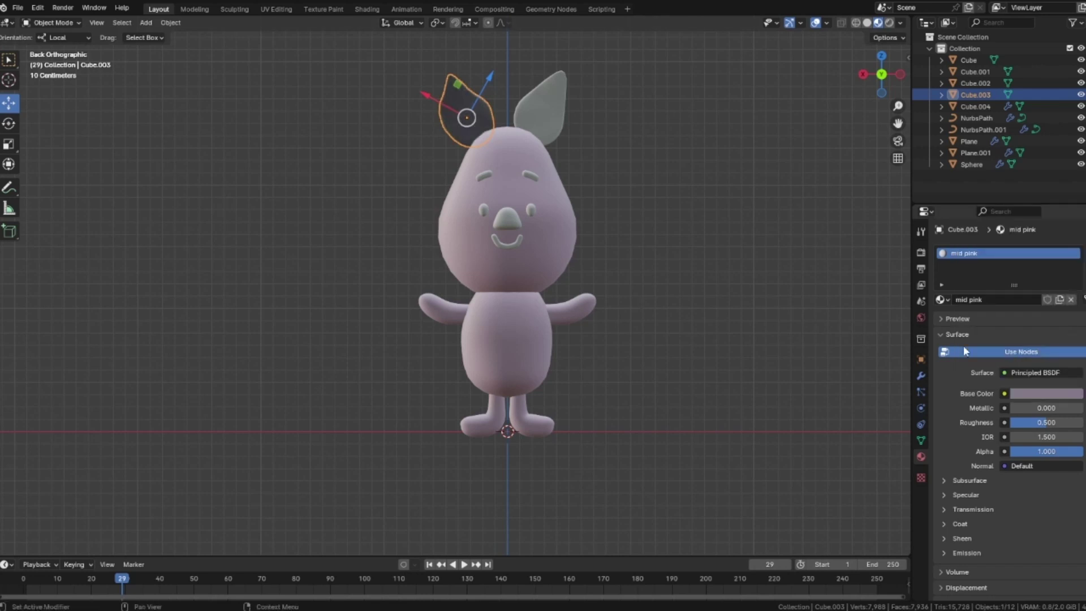
pyautogui.click(1056, 391)
pyautogui.moveTo(1073, 258); pyautogui.dragTo(1073, 218)
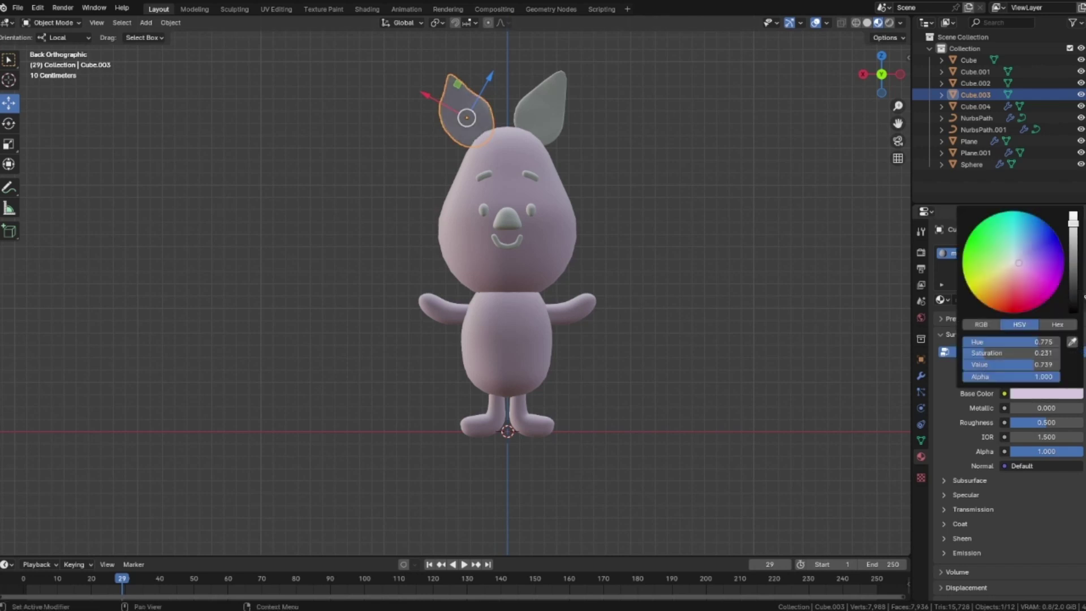
pyautogui.moveTo(1030, 274); pyautogui.dragTo(1022, 271)
pyautogui.click(629, 209)
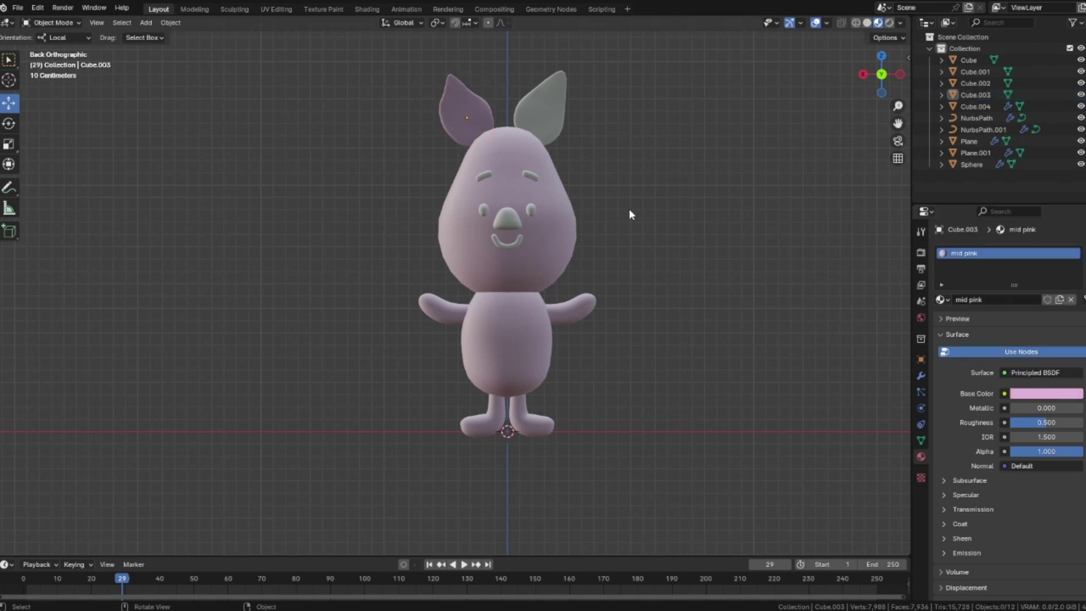
pyautogui.keyDown('shift'); pyautogui.moveTo(629, 209); pyautogui.dragTo(626, 224, button='middle'); pyautogui.keyUp('shift')
pyautogui.click(1018, 393)
pyautogui.moveTo(1003, 350); pyautogui.dragTo(1056, 342)
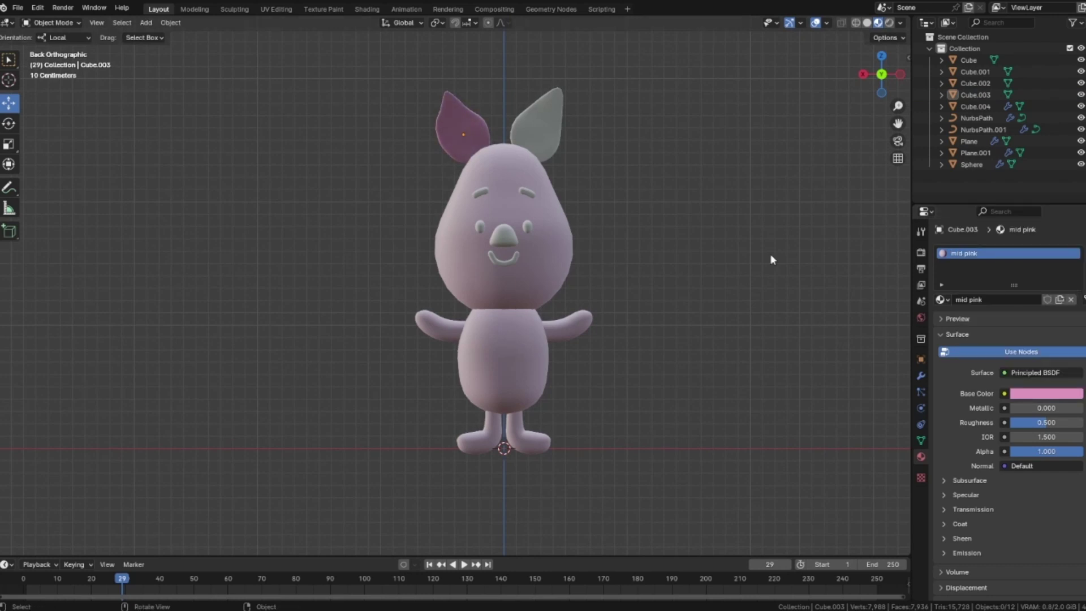
# - Assign the existing mid pink material to the other ear, Cube.002
pyautogui.click(538, 128)
pyautogui.click(941, 300)
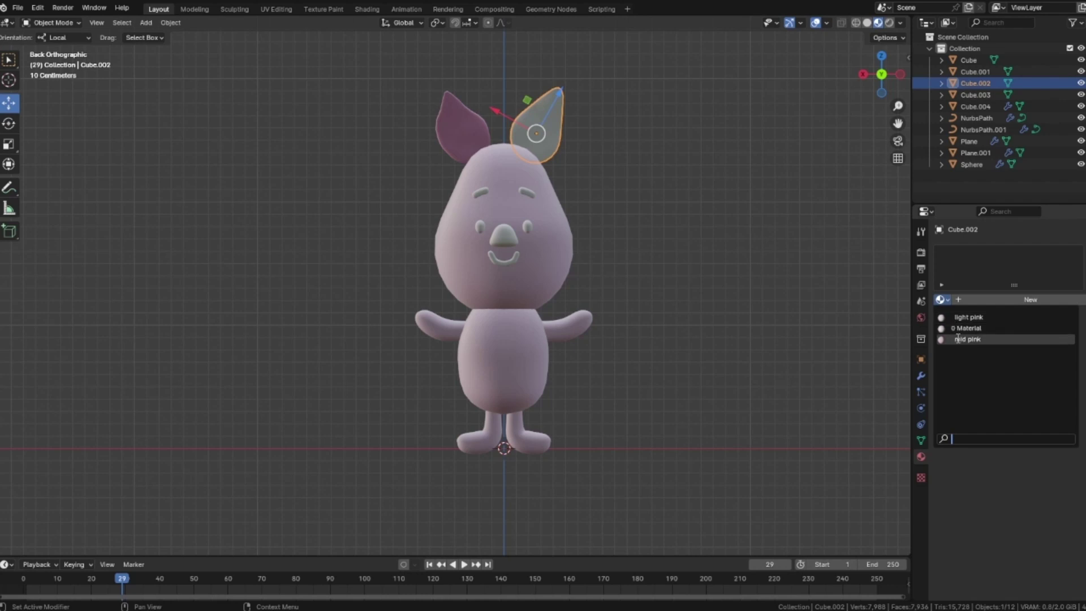
pyautogui.click(962, 342)
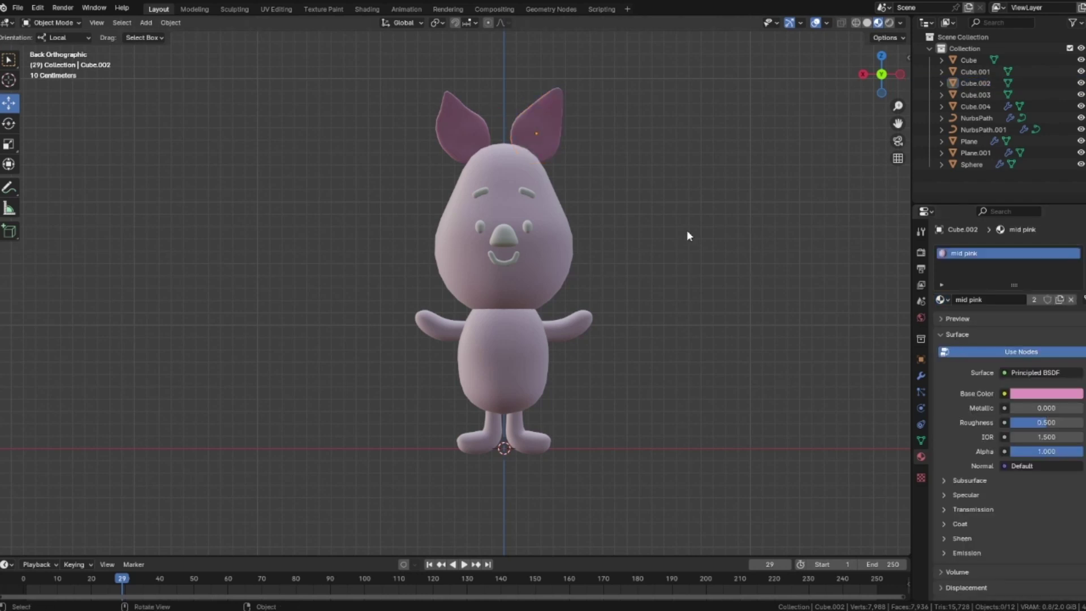
# - Add a new material named "brown" to the eyebrows
pyautogui.click(525, 191)
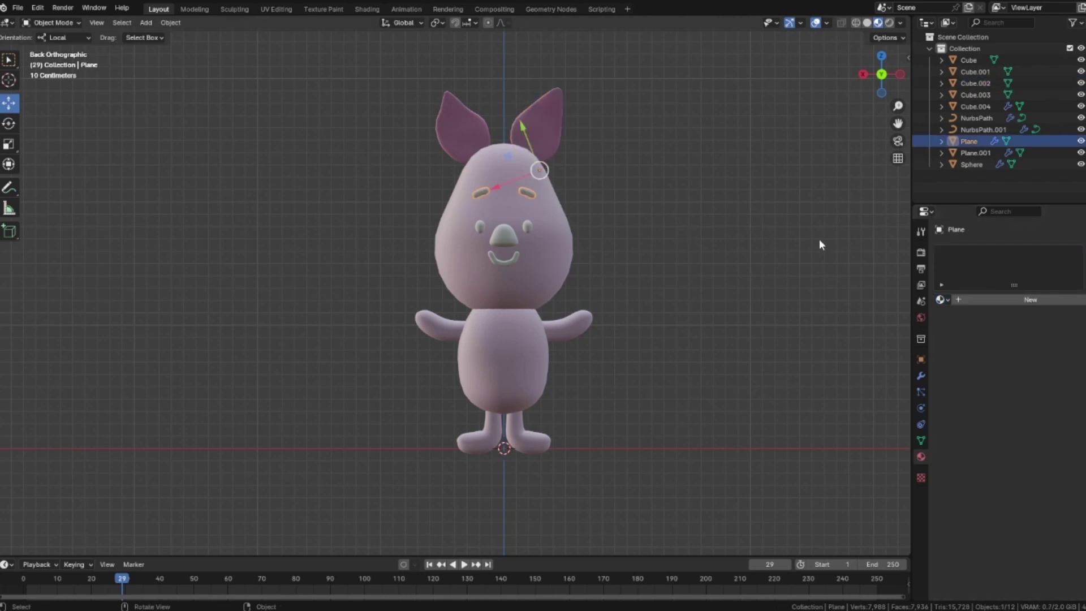
pyautogui.click(986, 297)
pyautogui.click(1003, 299)
pyautogui.write('brown')
pyautogui.press('Return')
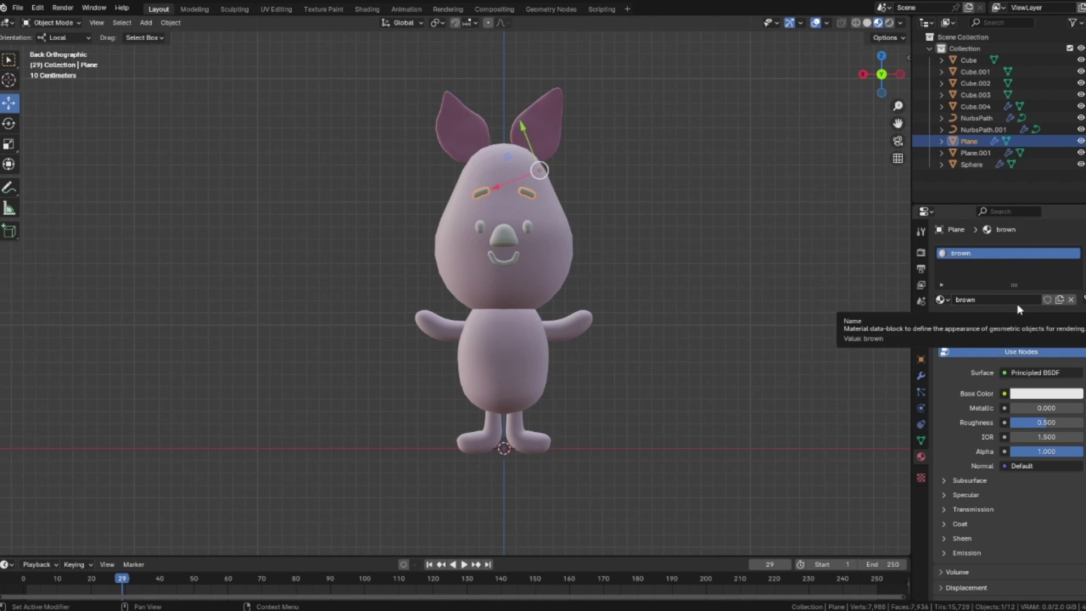
# - Set the brown material's base colour to a very dark purplish brown, with saturation about 0.43 and value about 0.07
pyautogui.click(1046, 394)
pyautogui.moveTo(1025, 300); pyautogui.dragTo(1031, 285)
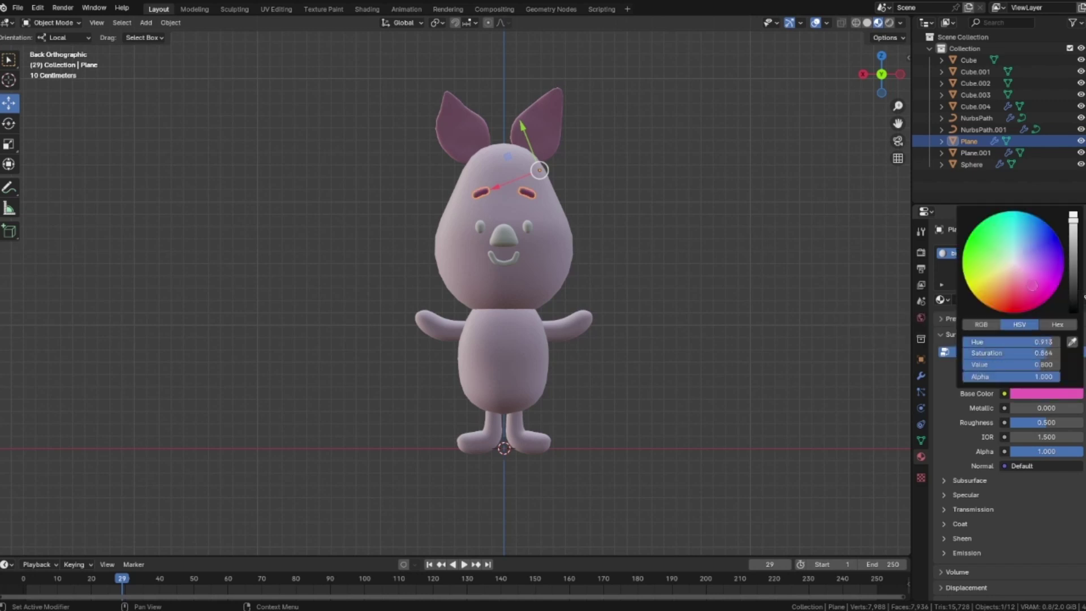
pyautogui.moveTo(1073, 218); pyautogui.dragTo(1073, 249)
pyautogui.moveTo(1047, 354)
pyautogui.mouseDown()
pyautogui.moveTo(995, 354)
pyautogui.moveTo(1022, 354)
pyautogui.mouseUp()
pyautogui.moveTo(1073, 249); pyautogui.dragTo(1073, 281)
pyautogui.moveTo(1021, 353); pyautogui.dragTo(1005, 353)
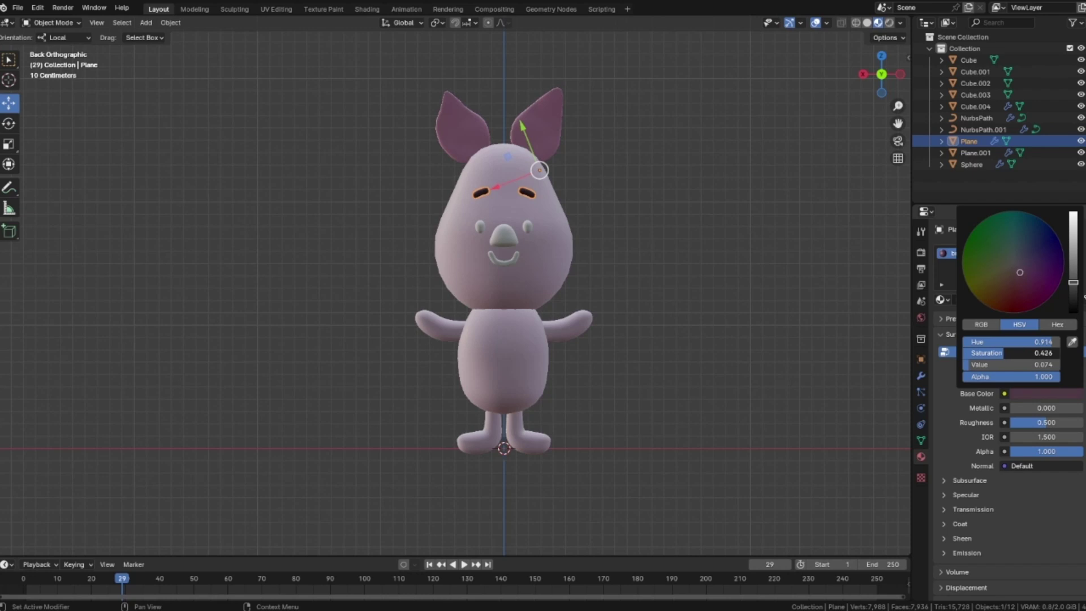
pyautogui.click(649, 256)
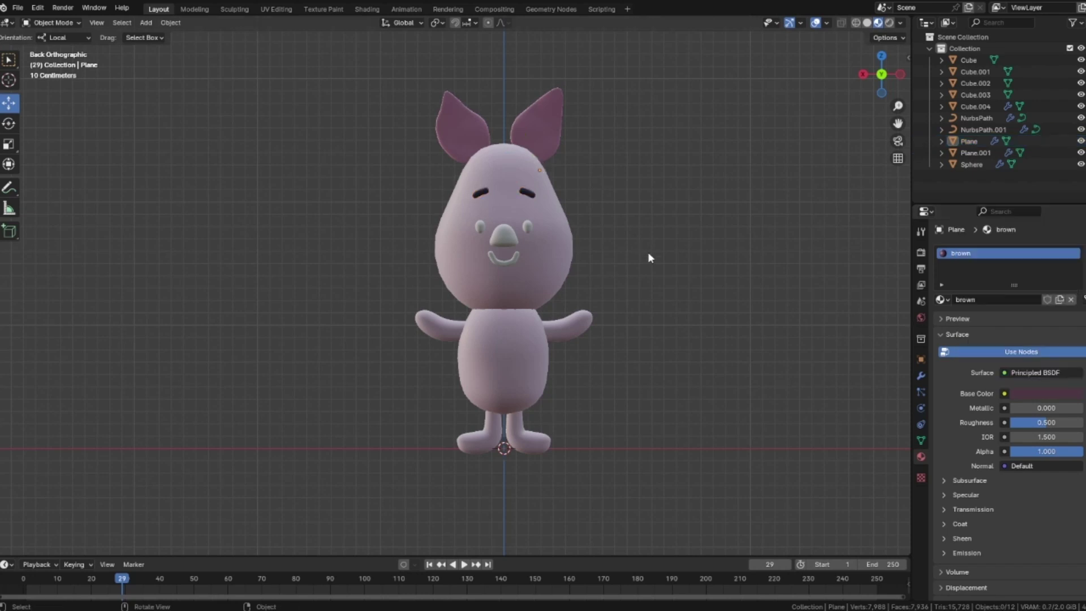
# - Assign the existing brown material to the smiling mouth and to the eyes
pyautogui.click(505, 267)
pyautogui.click(940, 299)
pyautogui.click(945, 313)
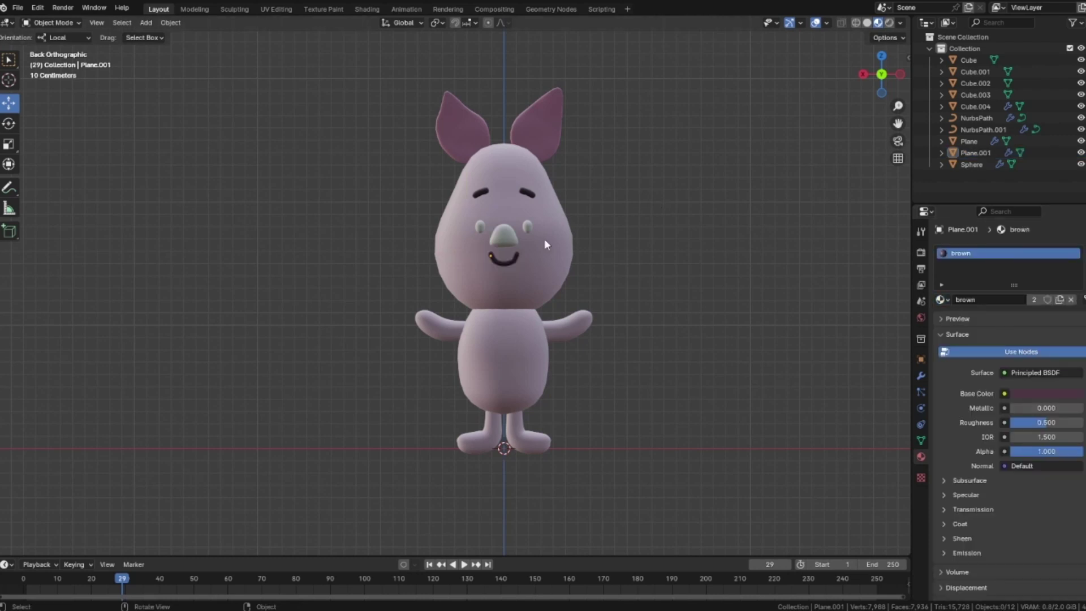
pyautogui.click(527, 227)
pyautogui.click(940, 300)
pyautogui.click(946, 314)
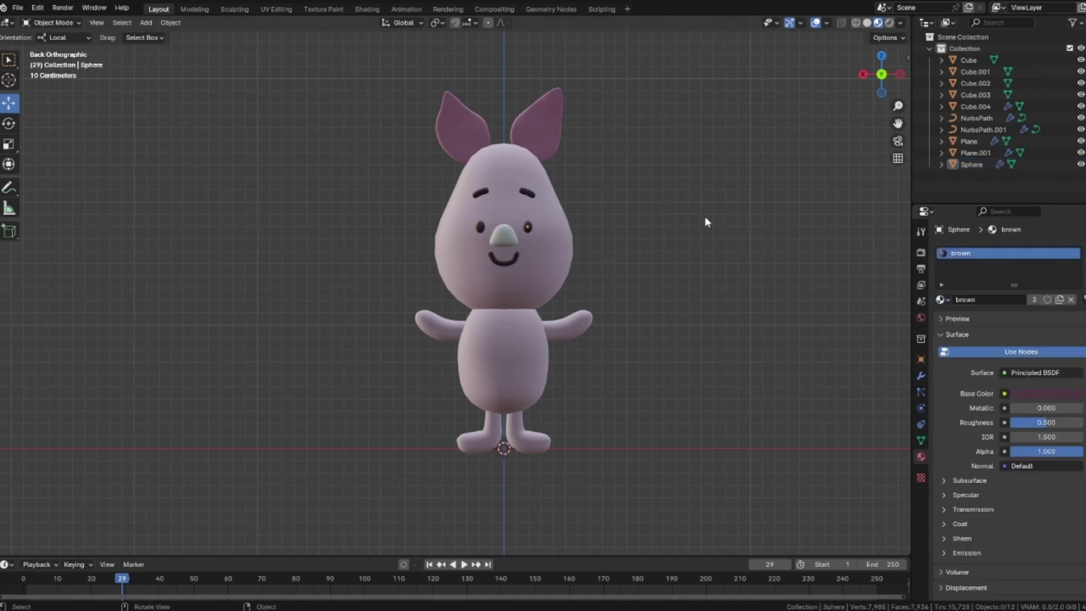
# - Add a new material to the nose and give it a dark magenta base colour with saturation 0.937 and value 0.415
pyautogui.click(541, 258)
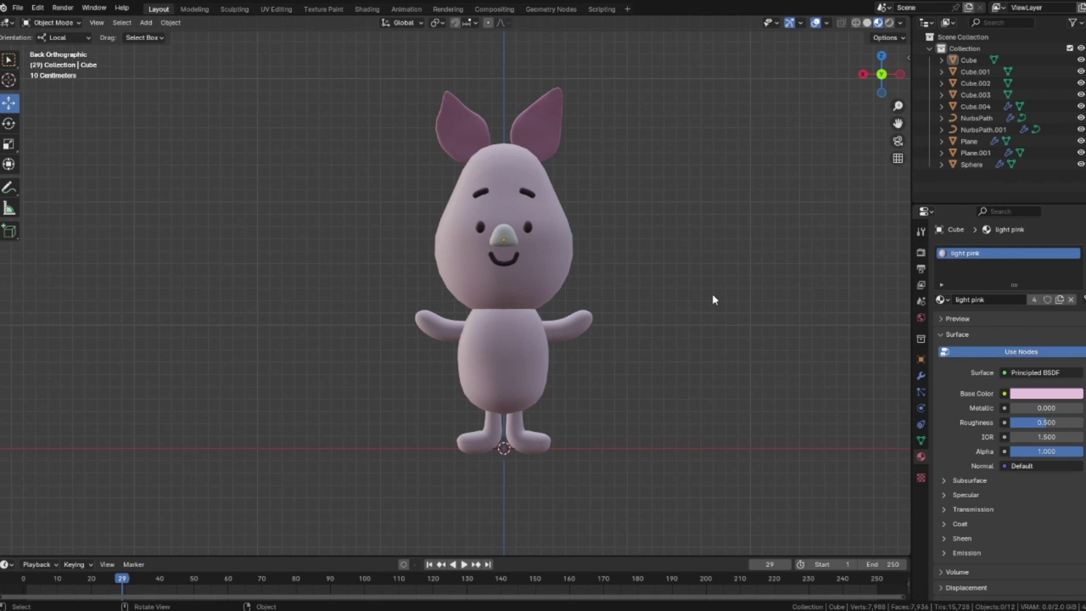
pyautogui.click(505, 238)
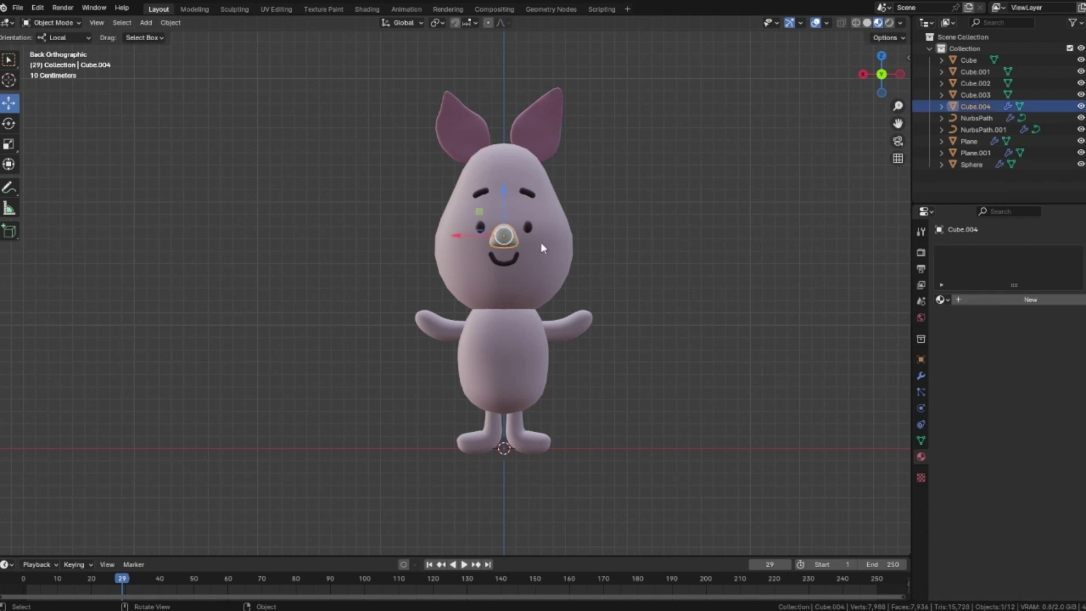
pyautogui.click(941, 300)
pyautogui.click(975, 299)
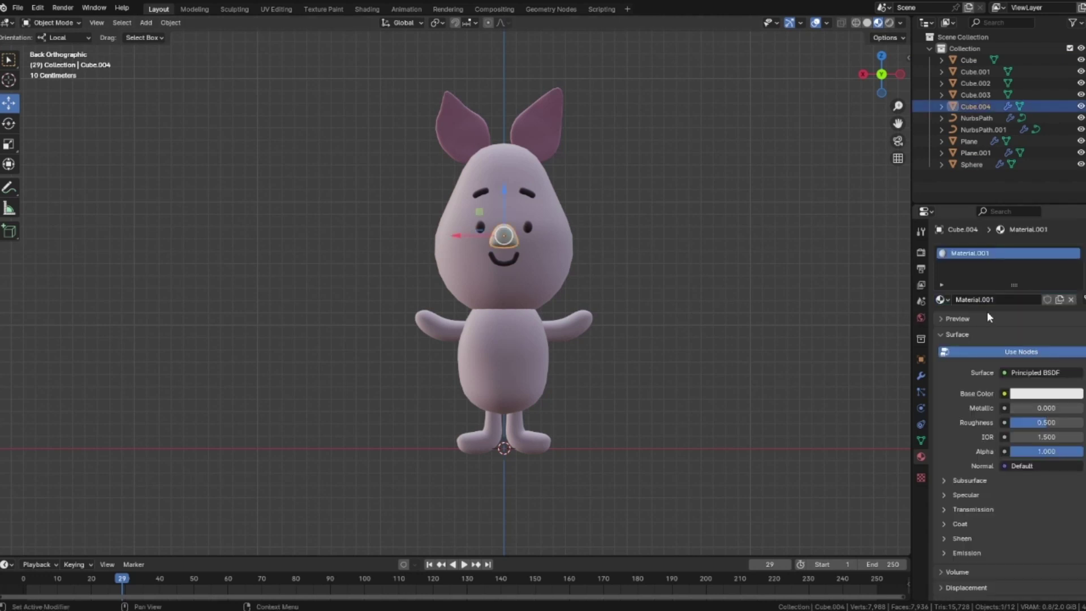
pyautogui.click(1038, 394)
pyautogui.moveTo(1013, 269); pyautogui.dragTo(1032, 294)
pyautogui.click(1073, 243)
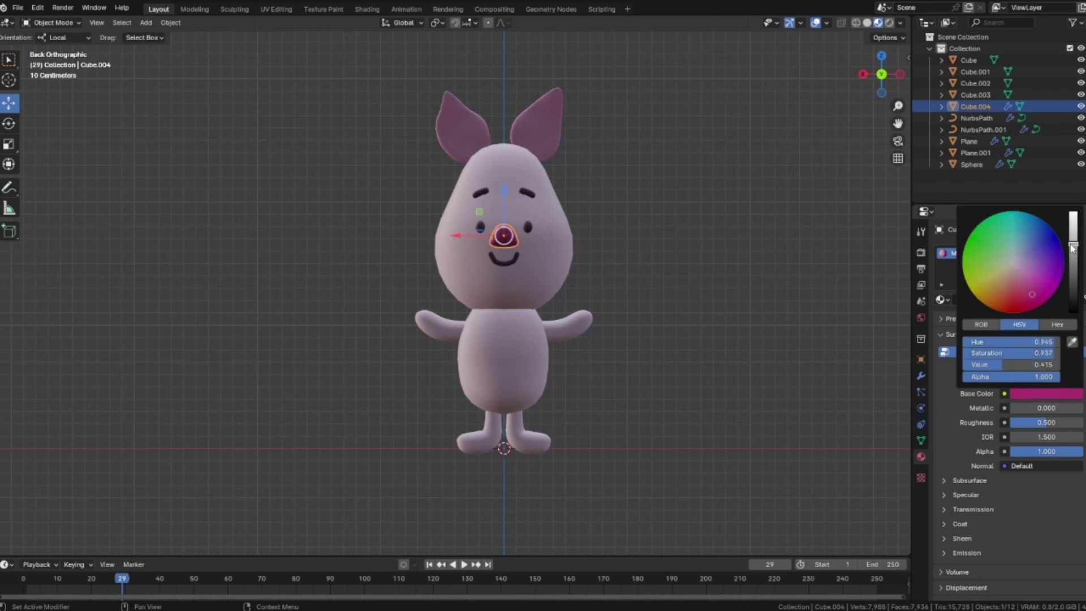
pyautogui.click(690, 322)
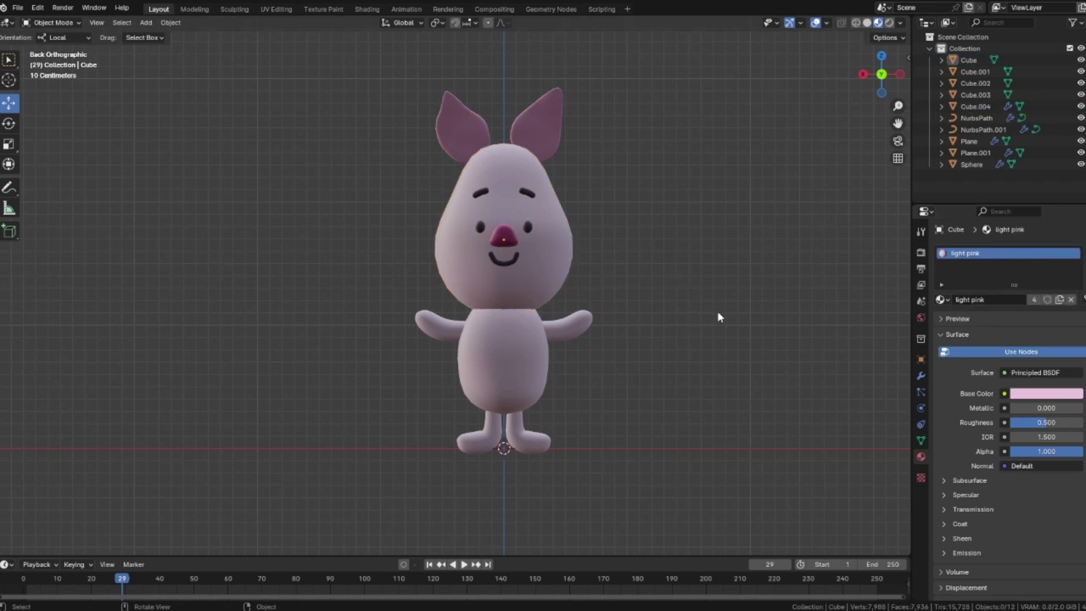
# - Select the faces at the top of the body, from the neck down to about arm level, in face select mode
pyautogui.click(502, 374)
pyautogui.press('Tab')
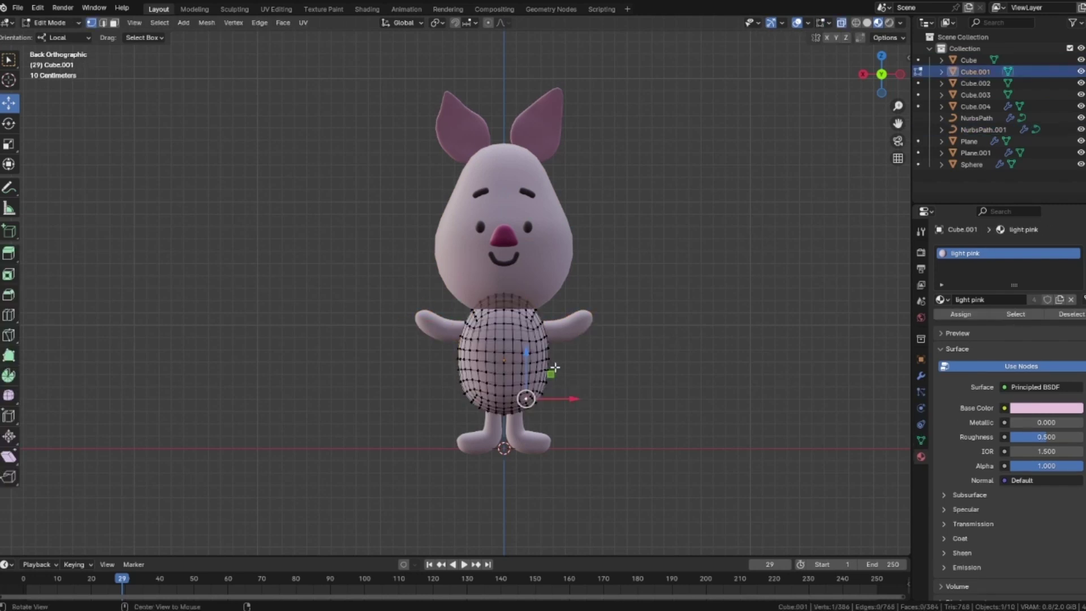
pyautogui.scroll(3, 588, 373)
pyautogui.moveTo(9, 59)
pyautogui.mouseDown()
pyautogui.moveTo(68, 87)
pyautogui.moveTo(67, 110)
pyautogui.mouseUp()
pyautogui.moveTo(429, 267)
pyautogui.mouseDown()
pyautogui.moveTo(484, 264)
pyautogui.moveTo(404, 262)
pyautogui.moveTo(493, 270)
pyautogui.mouseUp()
pyautogui.click(114, 23)
pyautogui.moveTo(426, 267)
pyautogui.mouseDown()
pyautogui.moveTo(423, 278)
pyautogui.moveTo(493, 276)
pyautogui.moveTo(435, 271)
pyautogui.moveTo(416, 288)
pyautogui.moveTo(518, 284)
pyautogui.mouseUp()
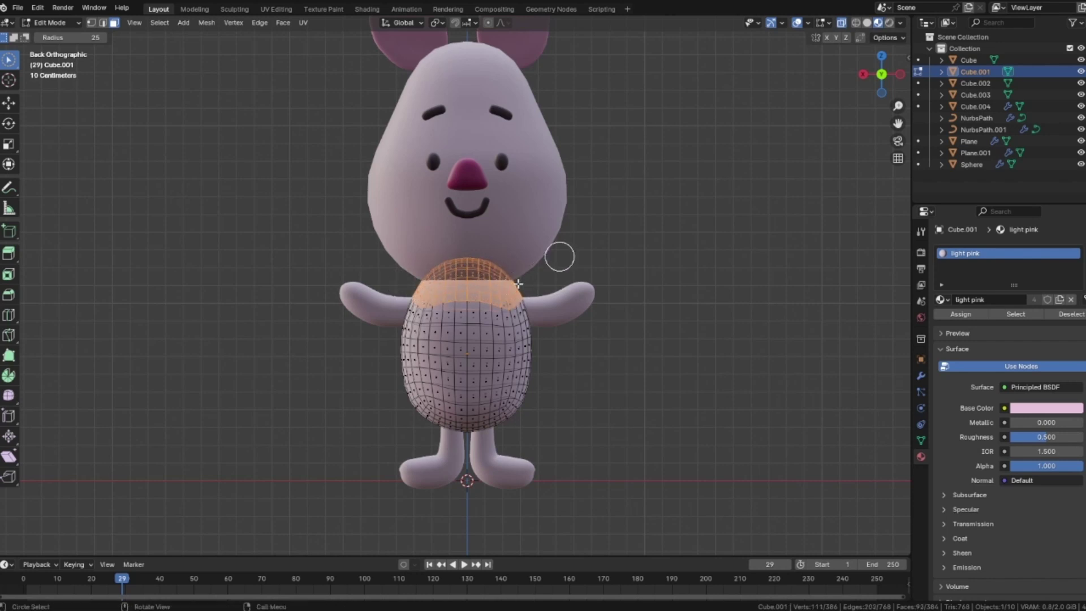
pyautogui.scroll(3, 538, 351)
pyautogui.moveTo(383, 295); pyautogui.dragTo(365, 286)
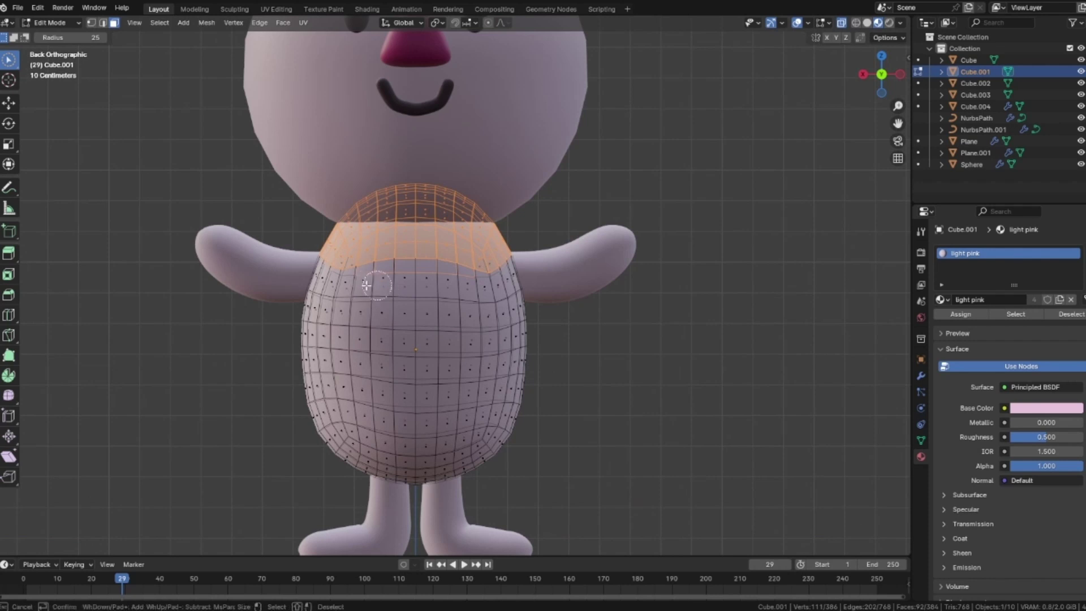
pyautogui.moveTo(448, 279); pyautogui.dragTo(378, 274, button='middle')
pyautogui.moveTo(377, 275)
pyautogui.mouseDown()
pyautogui.moveTo(473, 279)
pyautogui.moveTo(460, 277)
pyautogui.mouseUp()
pyautogui.keyDown('ctrl'); pyautogui.moveTo(609, 294); pyautogui.dragTo(540, 335, button='middle'); pyautogui.keyUp('ctrl')
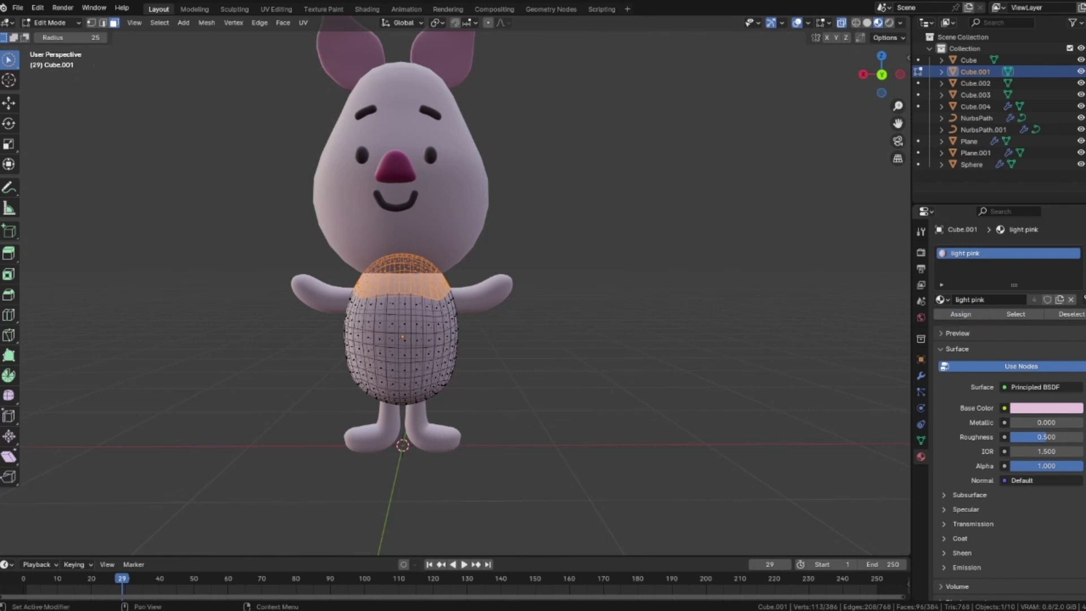
# - Add a second material slot to the body with Material.001 and assign it to the selected top faces
pyautogui.click(1085, 253)
pyautogui.click(964, 337)
pyautogui.click(941, 323)
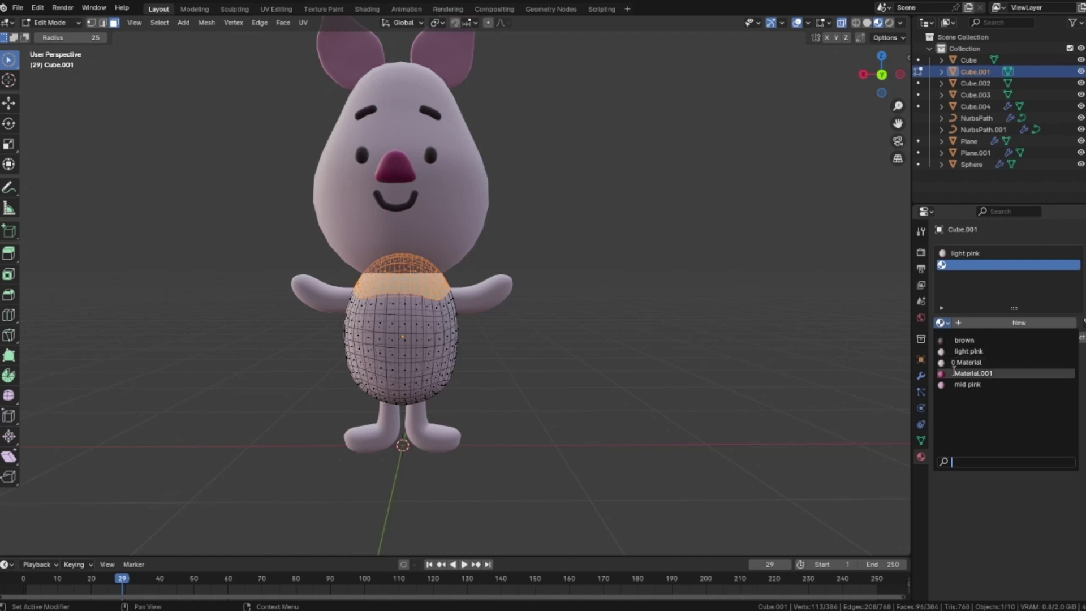
pyautogui.click(973, 377)
pyautogui.hotkey('ctrl', 'Tab')
pyautogui.press('Escape')
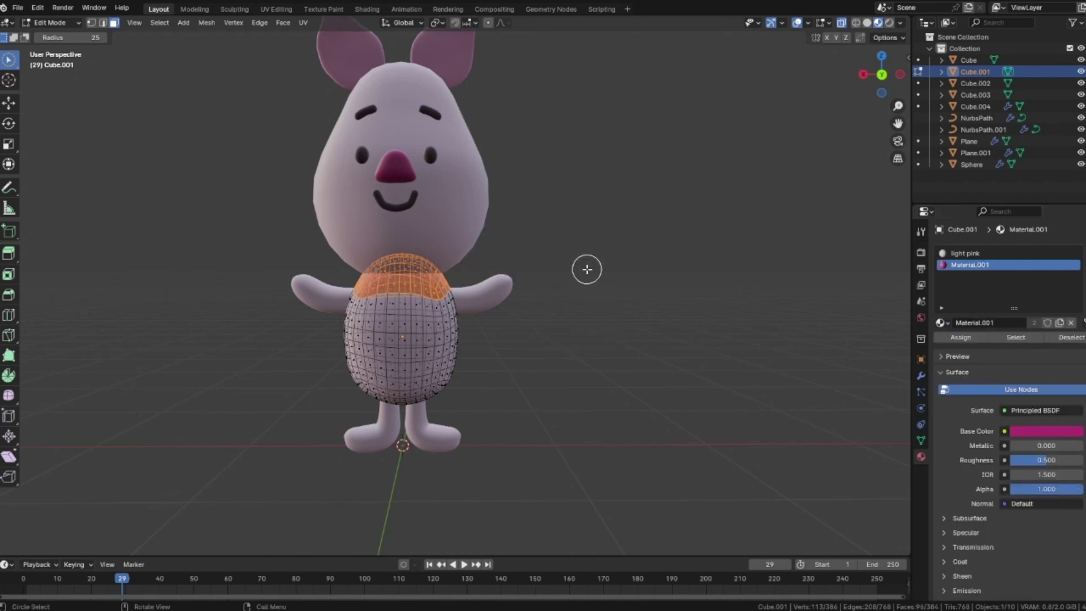
pyautogui.press('Tab')
pyautogui.click(586, 268)
pyautogui.moveTo(586, 270); pyautogui.dragTo(583, 337, button='middle')
# - Assign Material.001 to two adjacent face loops around the body's middle, leaving a light pink band below the top stripe
pyautogui.click(479, 371)
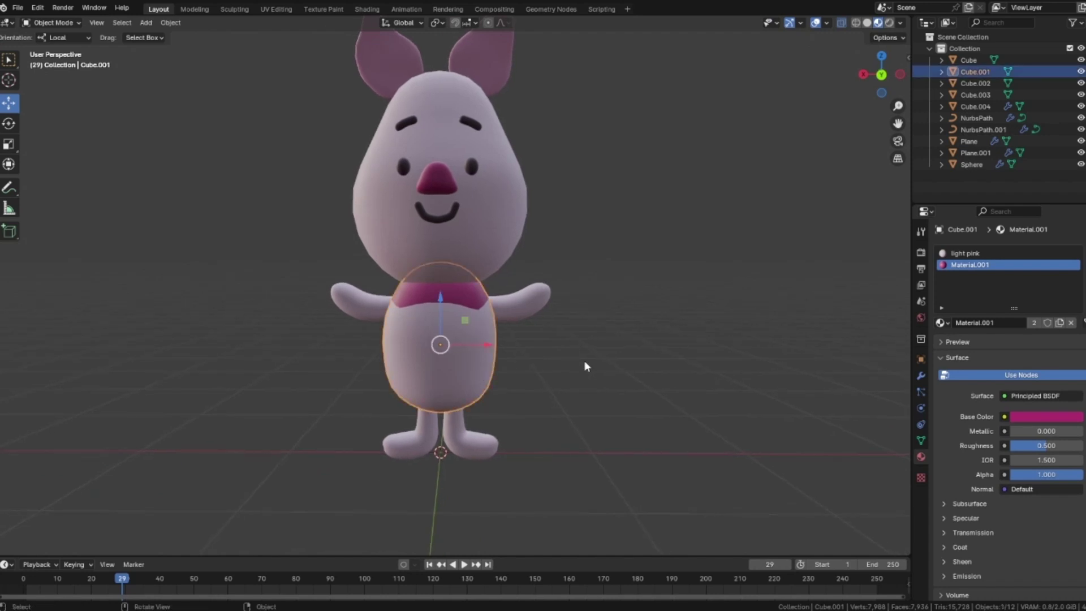
pyautogui.press('Tab')
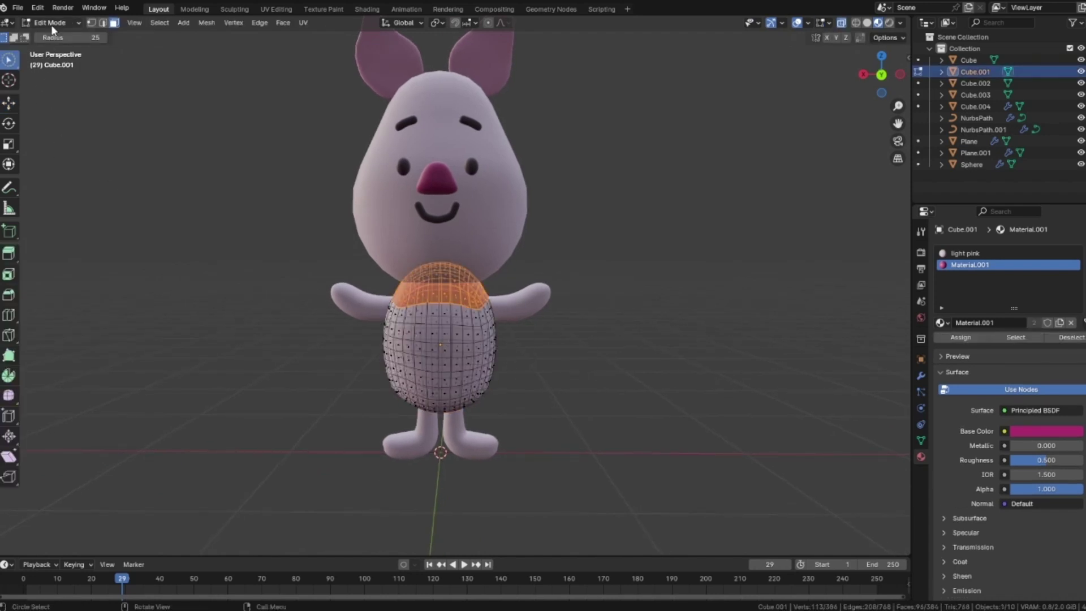
pyautogui.moveTo(12, 61); pyautogui.dragTo(53, 82)
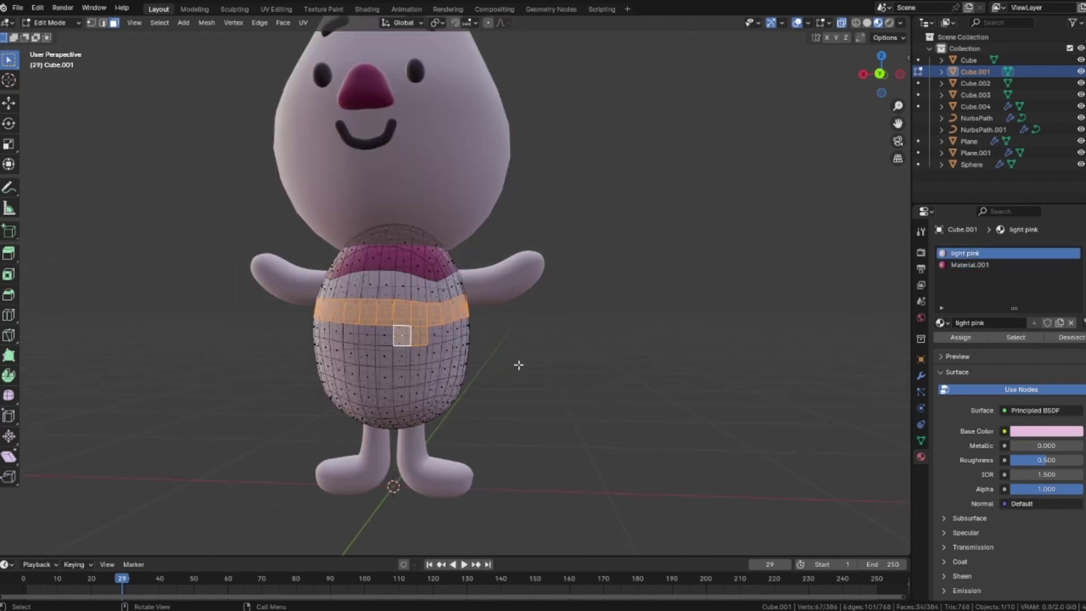
pyautogui.click(518, 364)
pyautogui.moveTo(516, 364); pyautogui.dragTo(521, 367, button='middle')
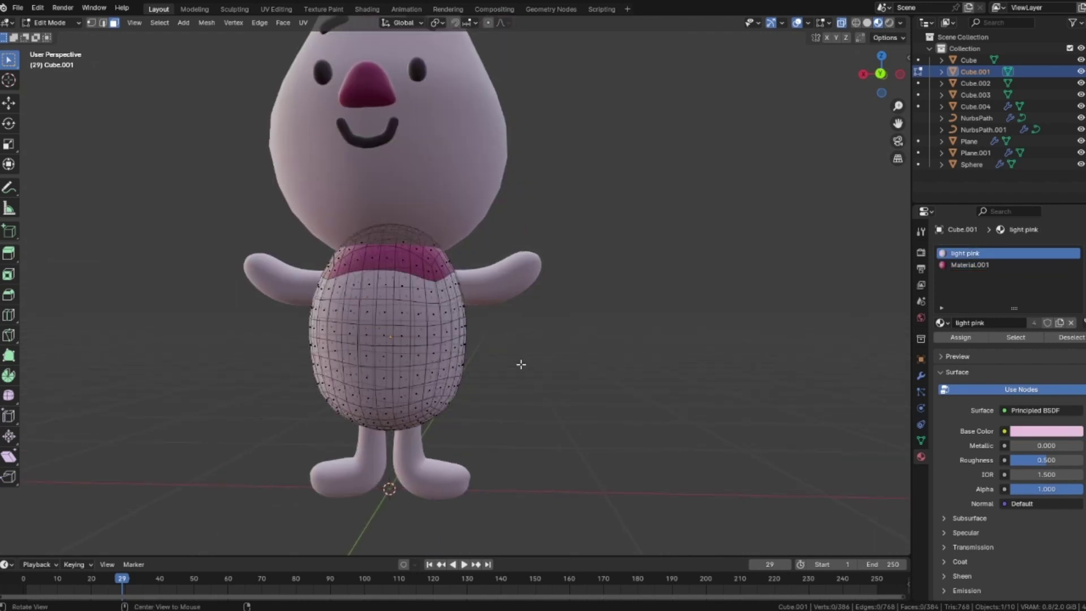
pyautogui.keyDown('alt'); pyautogui.keyDown('shift'); pyautogui.click(431, 313); pyautogui.keyUp('shift'); pyautogui.keyUp('alt')
pyautogui.keyDown('alt'); pyautogui.keyDown('shift'); pyautogui.click(427, 334); pyautogui.keyUp('shift'); pyautogui.keyUp('alt')
pyautogui.scroll(-2, 701, 352)
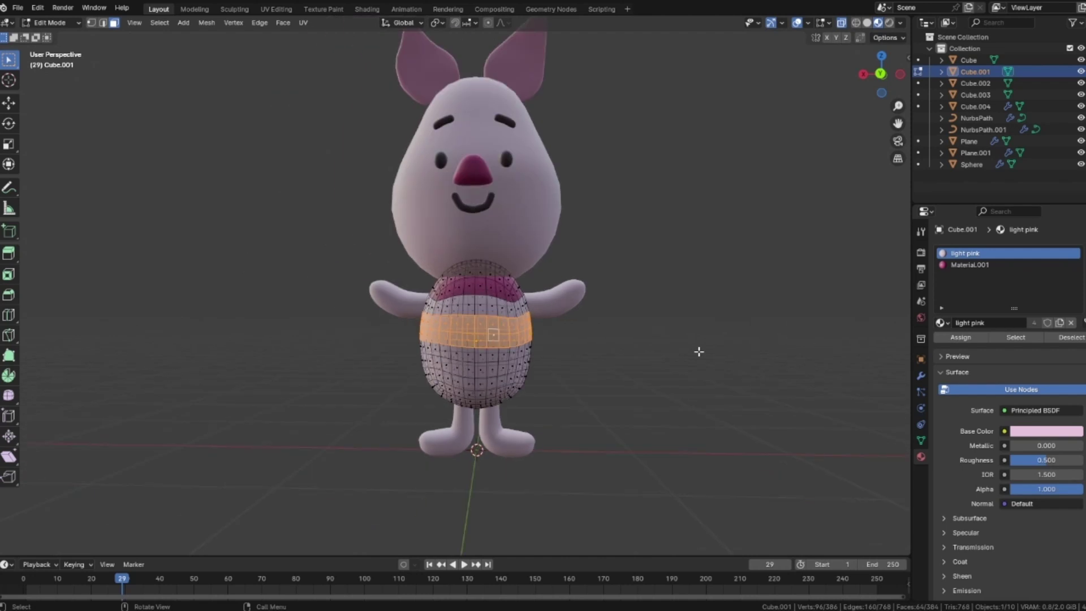
pyautogui.click(969, 264)
pyautogui.click(960, 337)
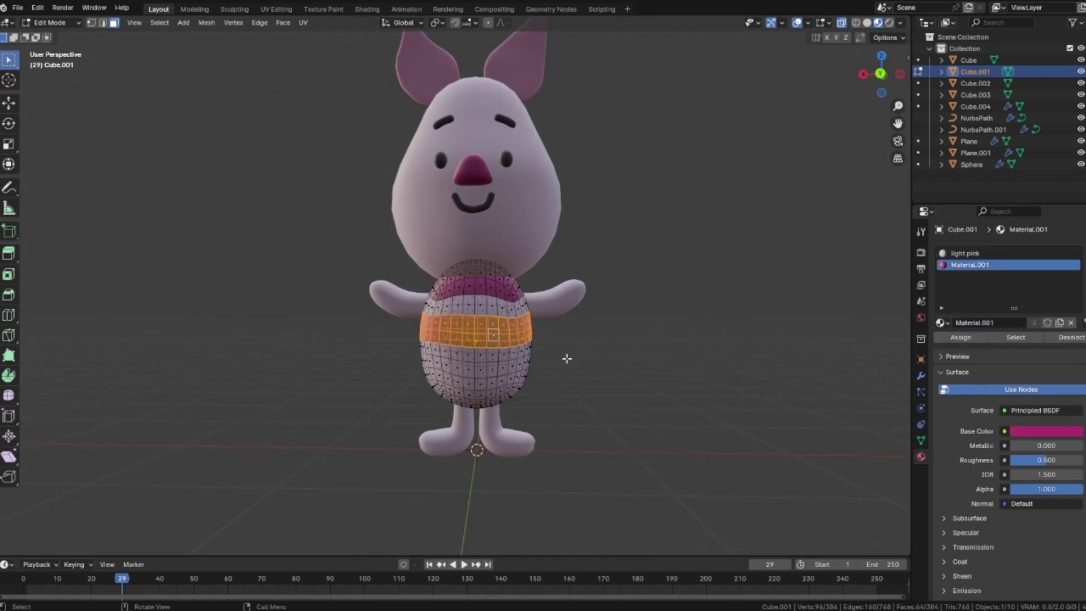
pyautogui.scroll(2, 530, 390)
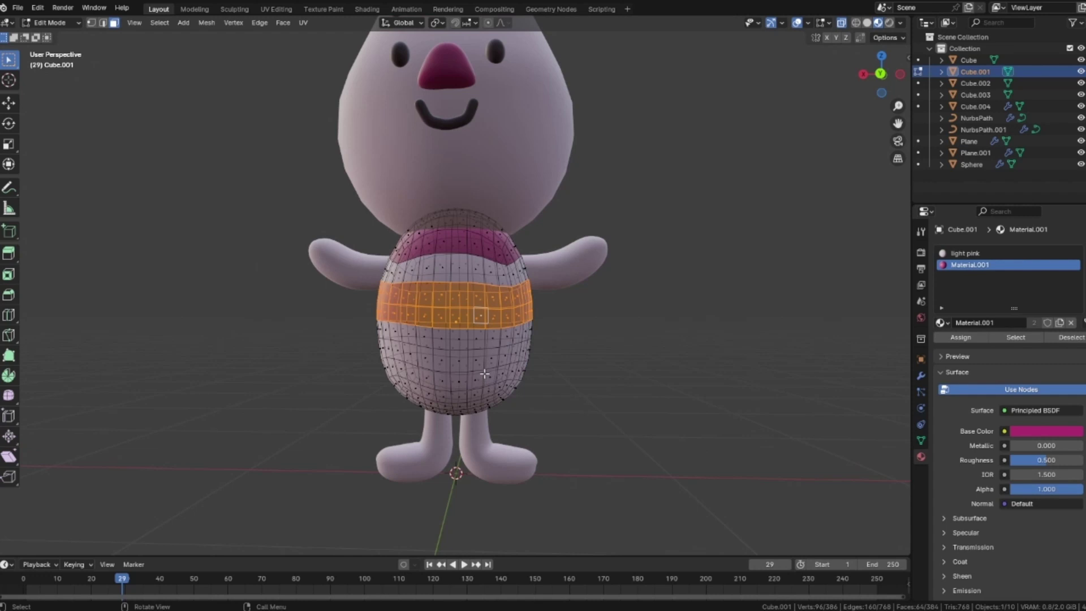
pyautogui.click(638, 360)
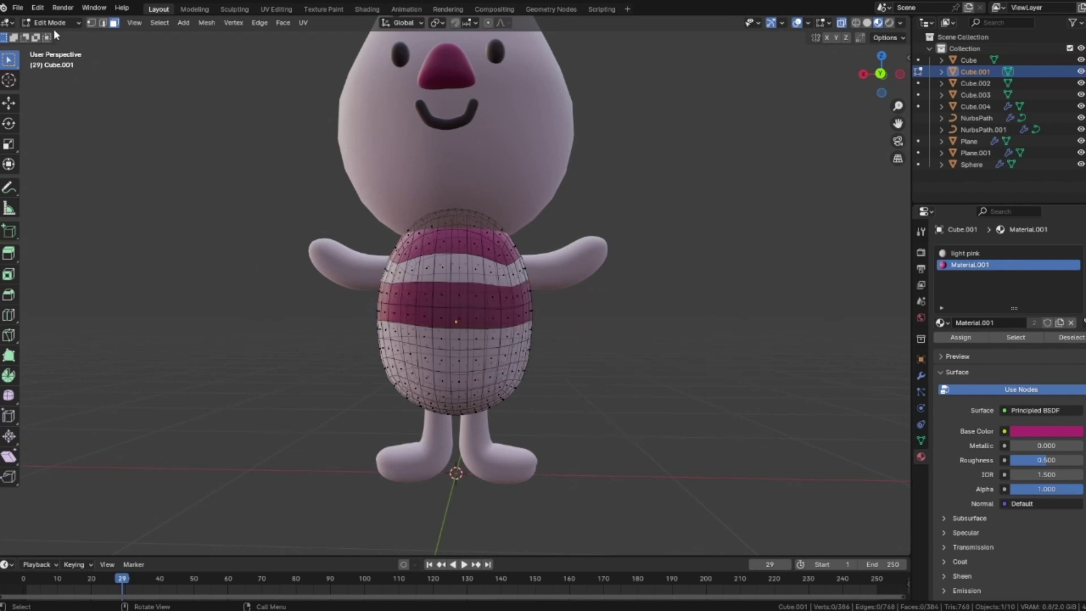
pyautogui.press('Tab')
pyautogui.click(702, 262)
# - Assign Material.001 to two adjacent face loops on the lower body to form a third stripe, leaving a light pink gap above
pyautogui.scroll(-5, 702, 263)
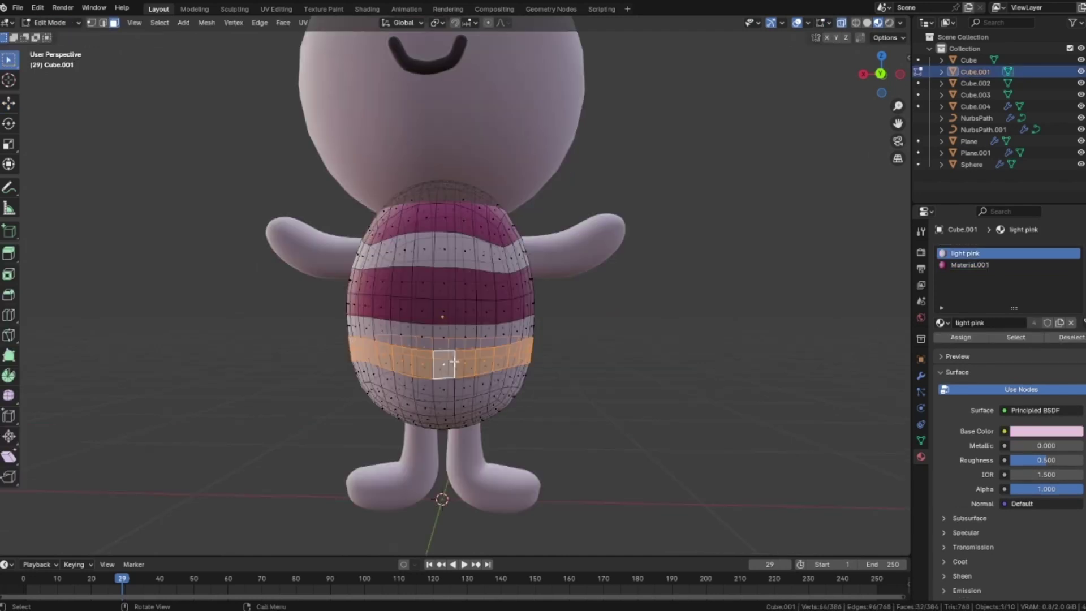
pyautogui.keyDown('alt'); pyautogui.keyDown('shift'); pyautogui.click(489, 385); pyautogui.keyUp('shift'); pyautogui.keyUp('alt')
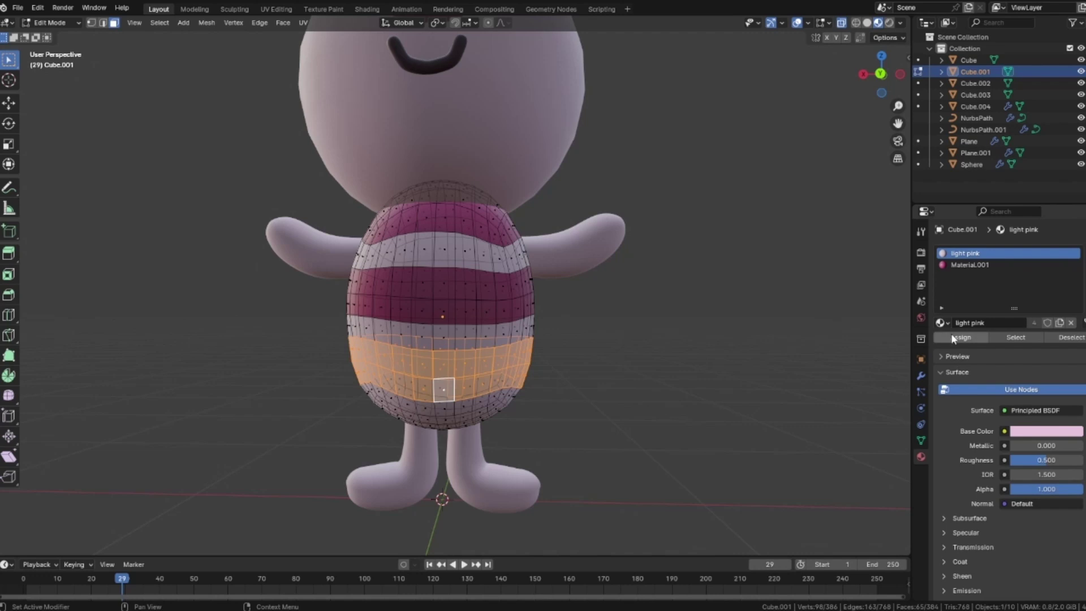
pyautogui.click(970, 264)
pyautogui.click(961, 337)
pyautogui.press('Tab')
pyautogui.scroll(-6, 684, 259)
pyautogui.press('ctrl+KP_1')
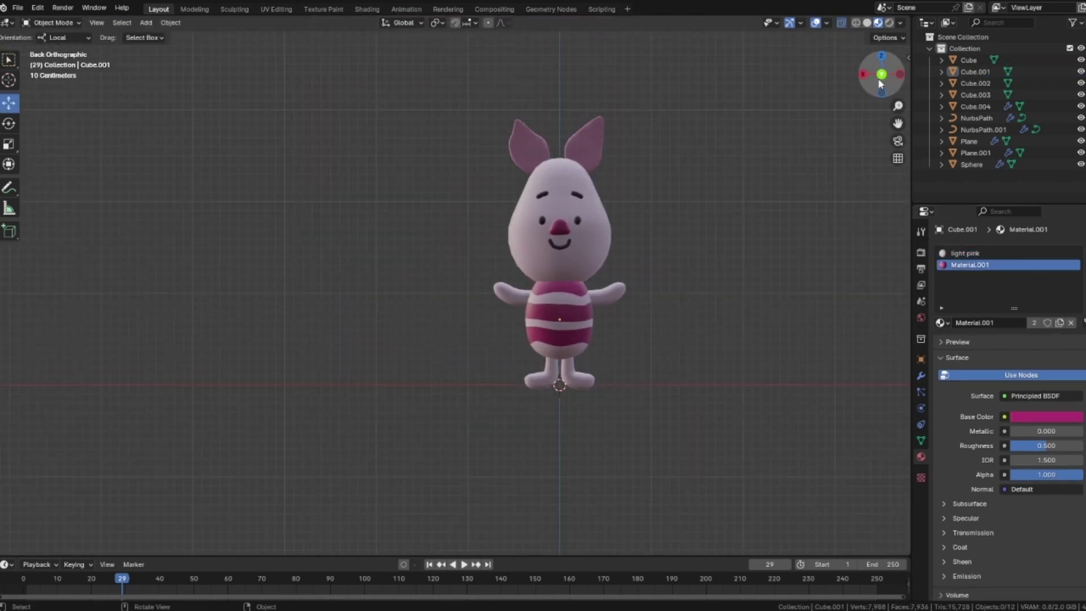
pyautogui.scroll(3, 566, 303)
pyautogui.keyDown('shift'); pyautogui.moveTo(566, 291); pyautogui.dragTo(569, 302, button='middle'); pyautogui.keyUp('shift')
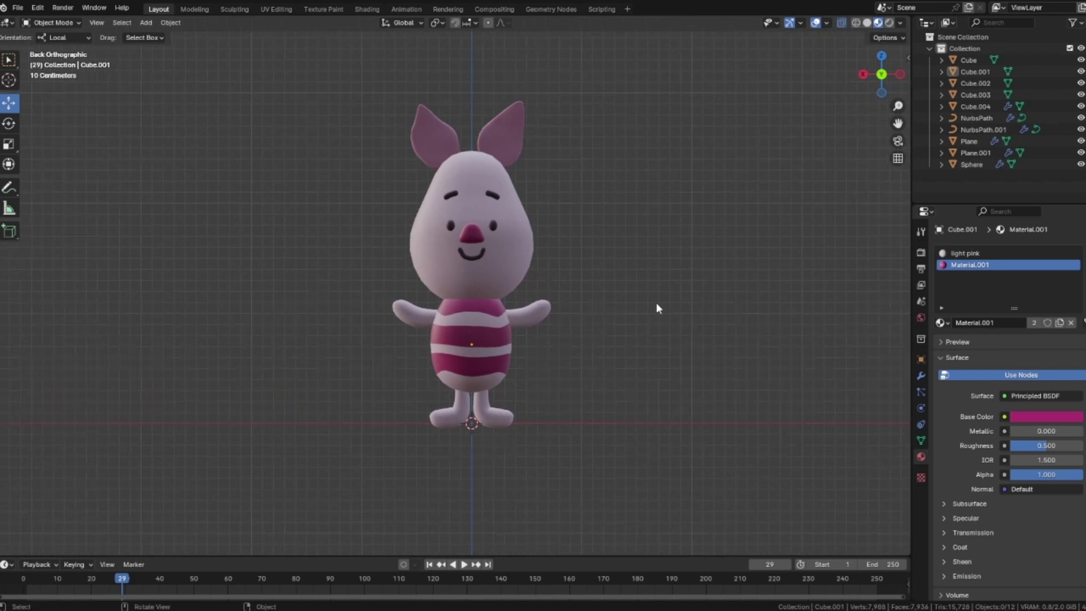
# - Darken the eyes' brown base colour slightly, with saturation 0.485 and value 0.062
pyautogui.click(493, 225)
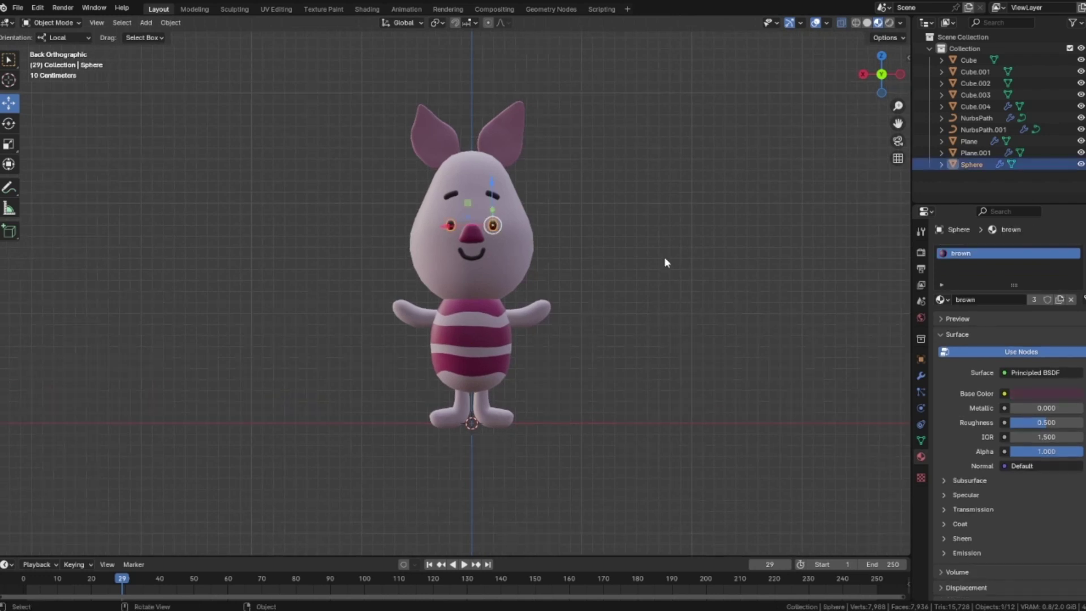
pyautogui.click(1035, 392)
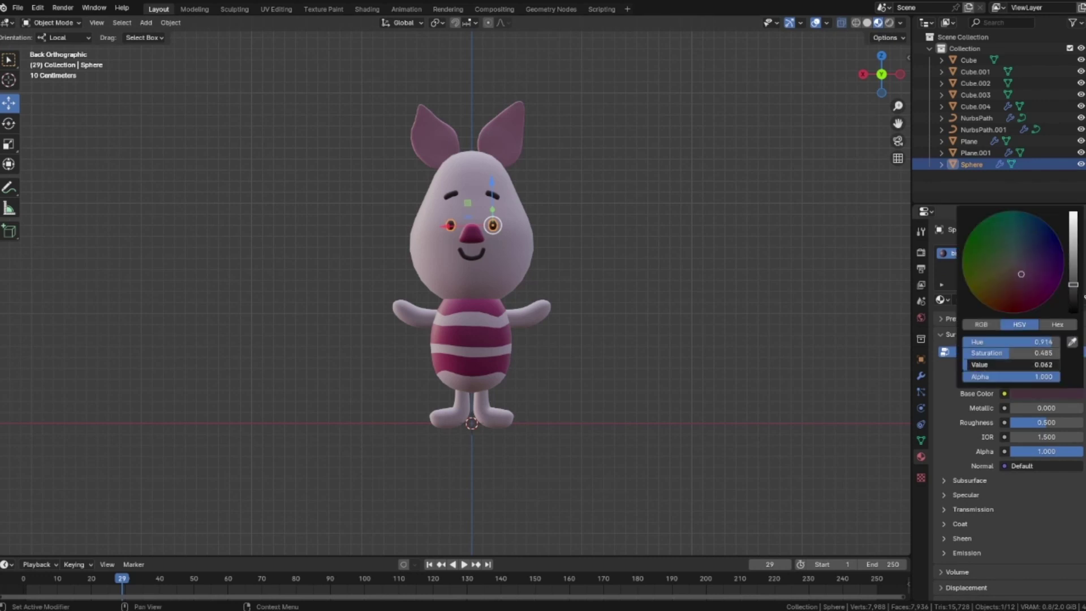
pyautogui.click(565, 253)
pyautogui.click(509, 253)
pyautogui.click(690, 277)
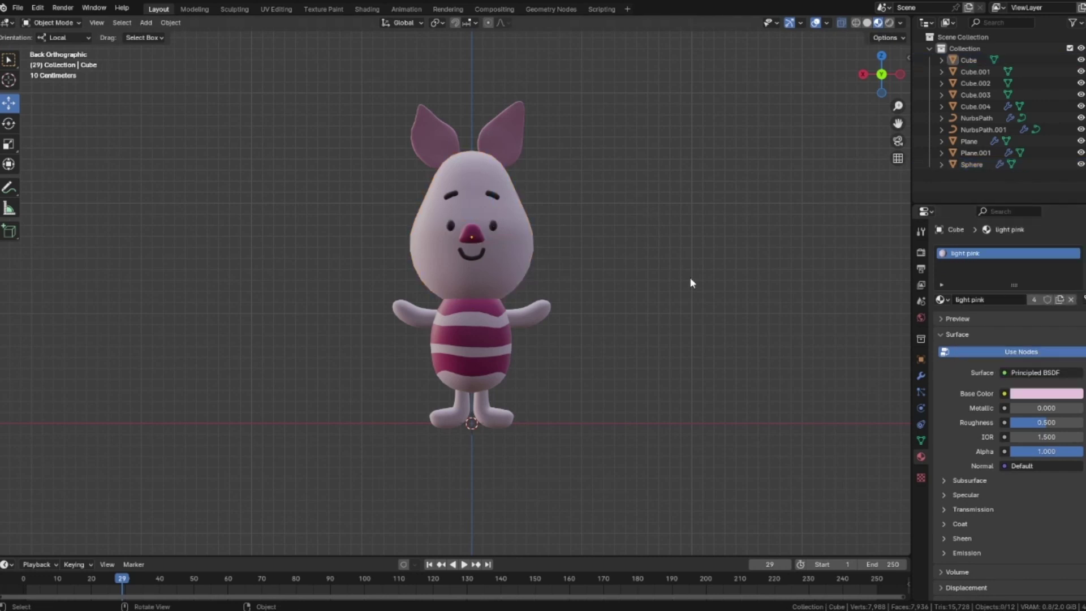
# - Adjust the mid pink base colour of the ear Cube.002 to saturation 0.594 and value 0.728
pyautogui.click(518, 120)
pyautogui.click(1028, 393)
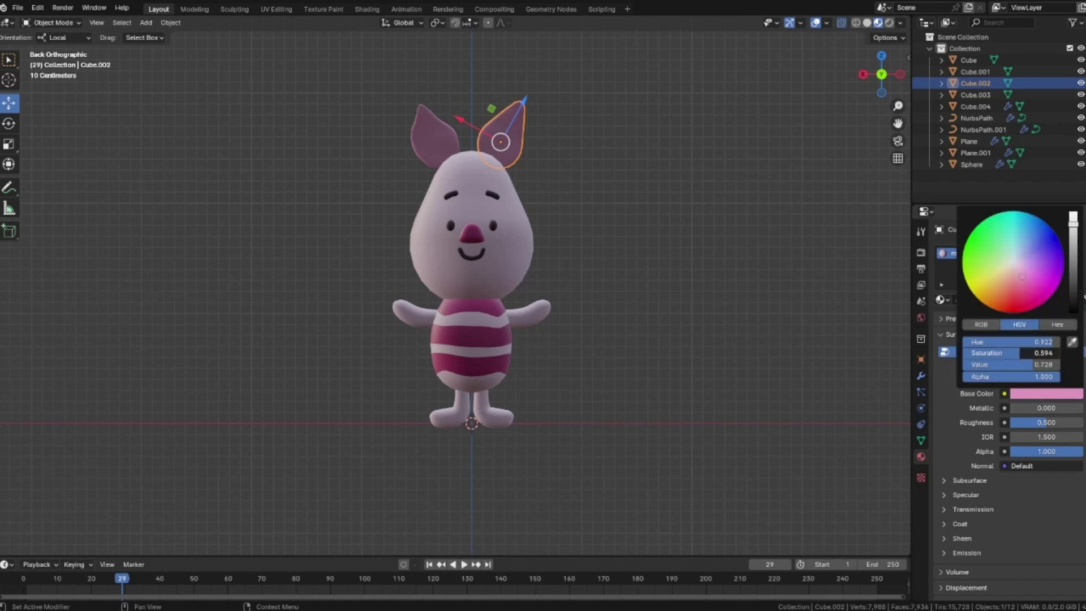
pyautogui.click(672, 302)
pyautogui.moveTo(672, 302); pyautogui.dragTo(678, 326, button='middle')
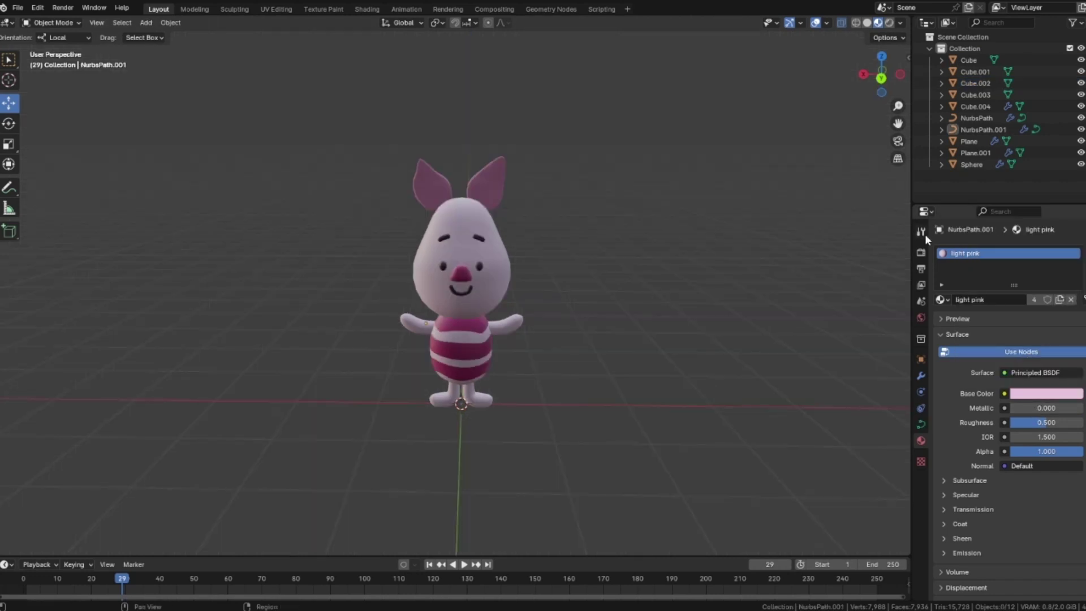
# - Open the render settings and split the 3D viewport vertically into two side-by-side views
pyautogui.click(925, 234)
pyautogui.click(921, 252)
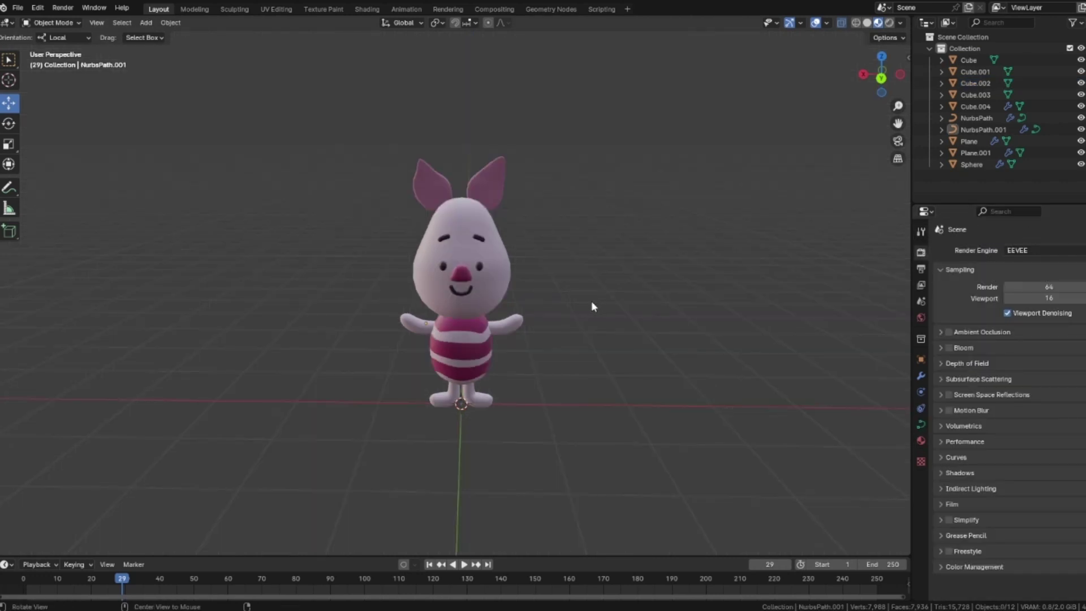
pyautogui.moveTo(592, 301); pyautogui.dragTo(594, 291, button='middle')
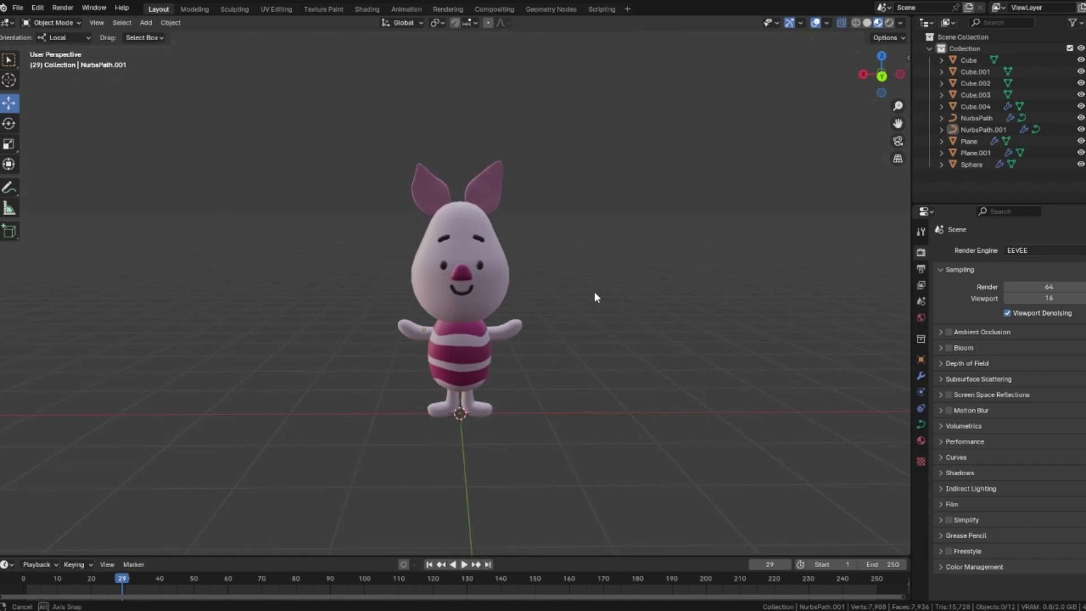
pyautogui.rightClick(911, 238)
pyautogui.click(910, 239)
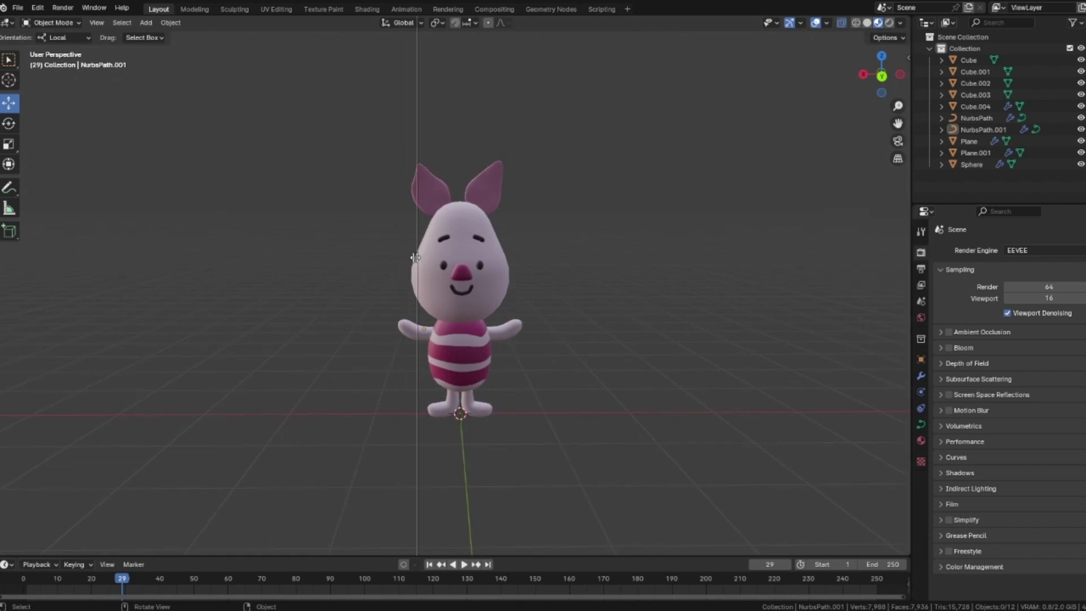
pyautogui.click(430, 259)
pyautogui.scroll(4, 370, 275)
pyautogui.moveTo(315, 289); pyautogui.dragTo(320, 290, button='middle')
pyautogui.scroll(-3, 364, 20)
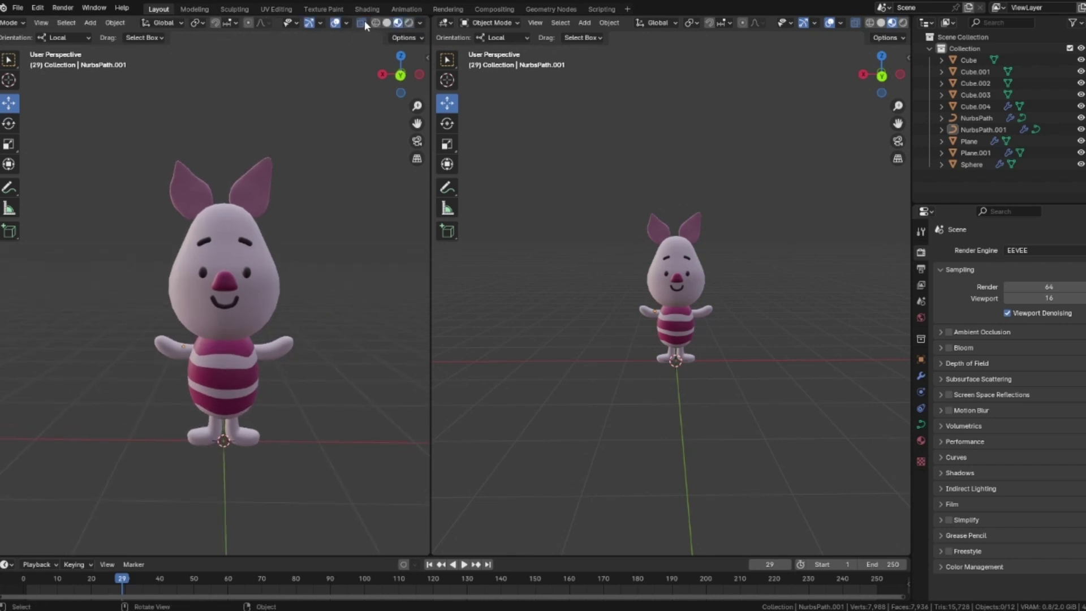
# - Set one 3D viewport to rendered shading and the other to solid shading
pyautogui.click(409, 23)
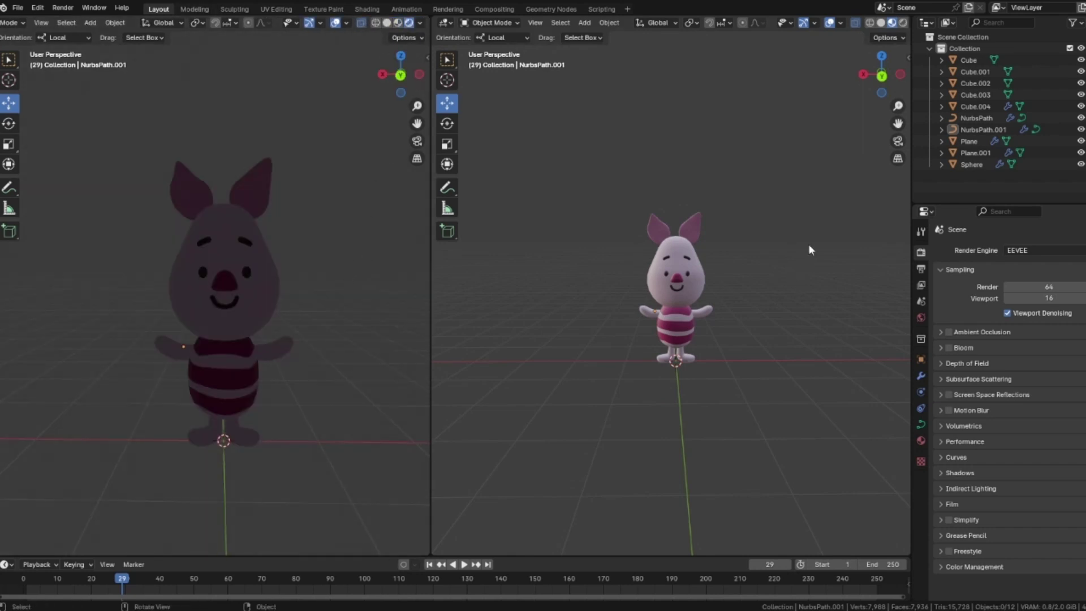
pyautogui.click(881, 24)
pyautogui.click(892, 22)
pyautogui.scroll(4, 772, 279)
pyautogui.scroll(-3, 772, 278)
pyautogui.moveTo(772, 279)
pyautogui.mouseDown(button='middle')
pyautogui.moveTo(785, 297)
pyautogui.moveTo(775, 284)
pyautogui.mouseUp(button='middle')
pyautogui.click(880, 23)
pyautogui.scroll(3, 718, 287)
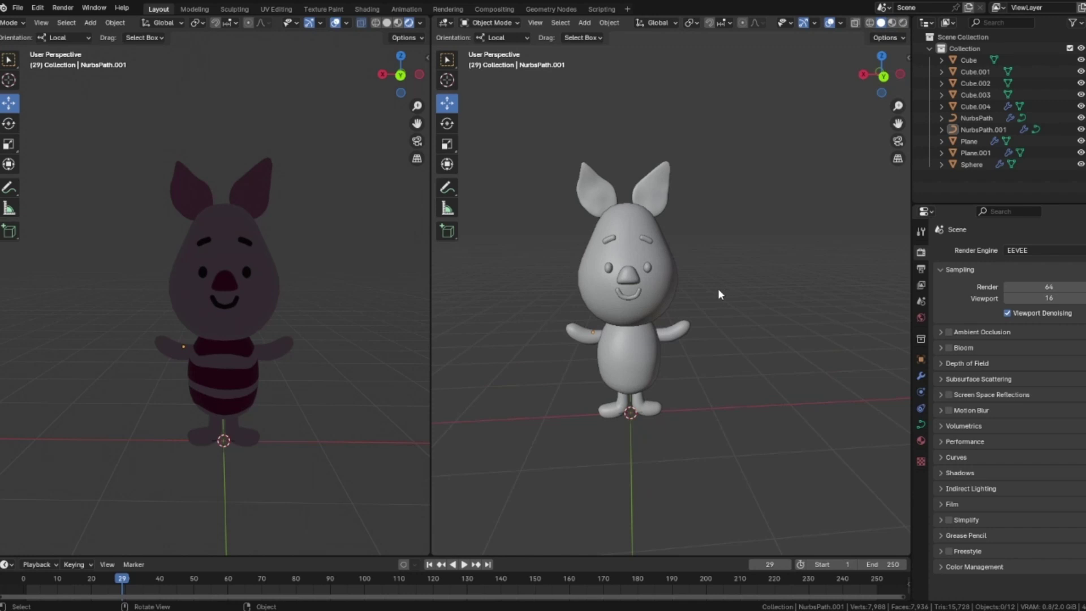
# - Hide the toolbar, gizmos and overlays in the rendered viewport and widen it slightly around the pig
pyautogui.moveTo(265, 324); pyautogui.dragTo(281, 300, button='middle')
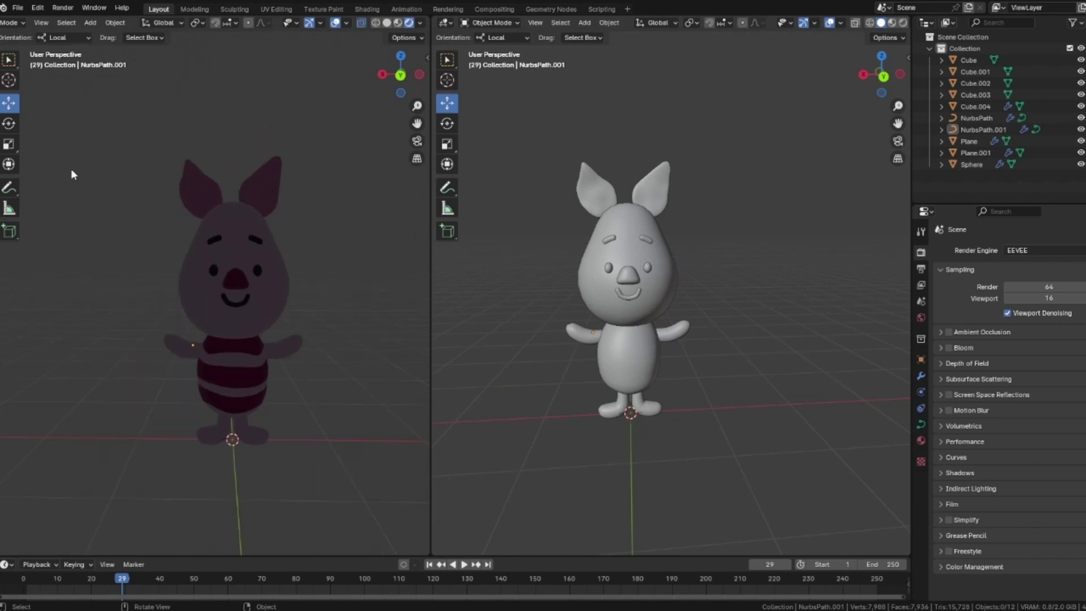
pyautogui.press('t')
pyautogui.click(310, 22)
pyautogui.click(335, 22)
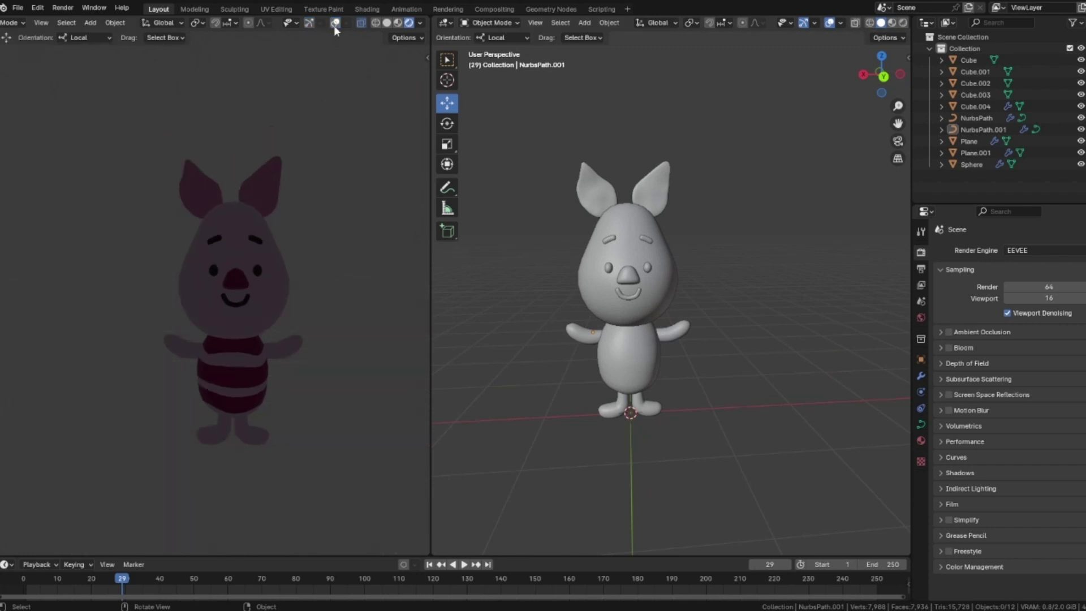
pyautogui.scroll(1, 375, 273)
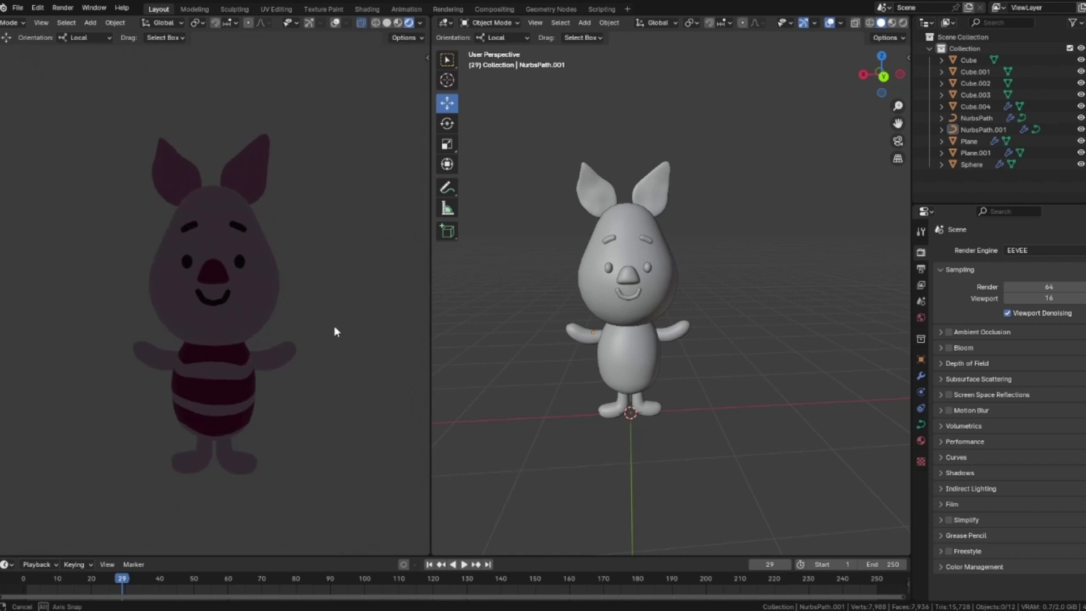
pyautogui.moveTo(429, 308); pyautogui.dragTo(436, 304)
pyautogui.keyDown('shift'); pyautogui.moveTo(328, 312); pyautogui.dragTo(374, 325, button='middle'); pyautogui.keyUp('shift')
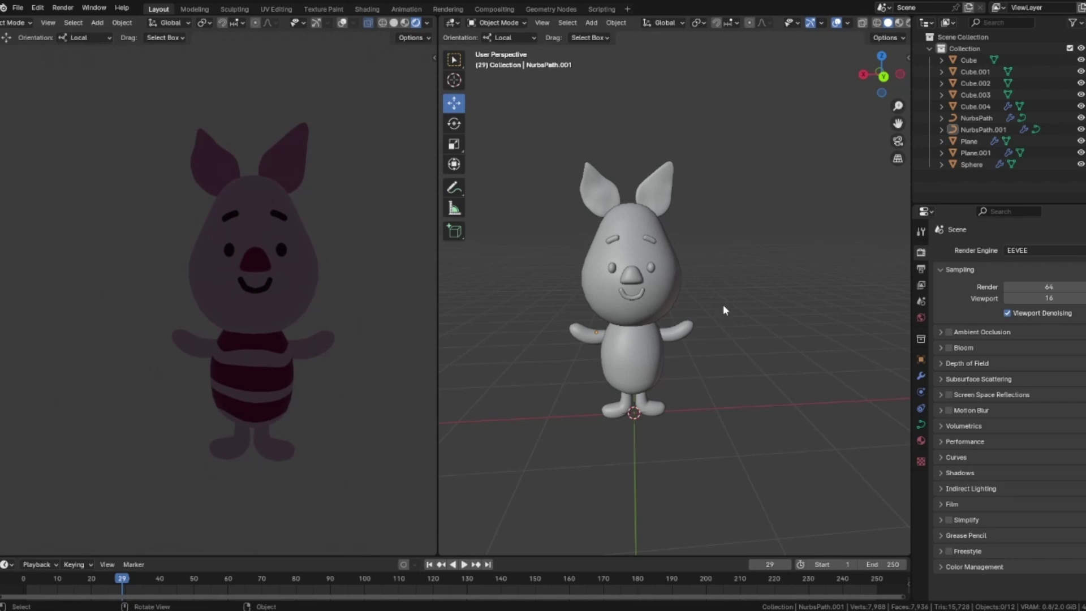
# - Try Cycles as the scene's render engine
pyautogui.scroll(-2, 758, 302)
pyautogui.moveTo(977, 205); pyautogui.dragTo(980, 249)
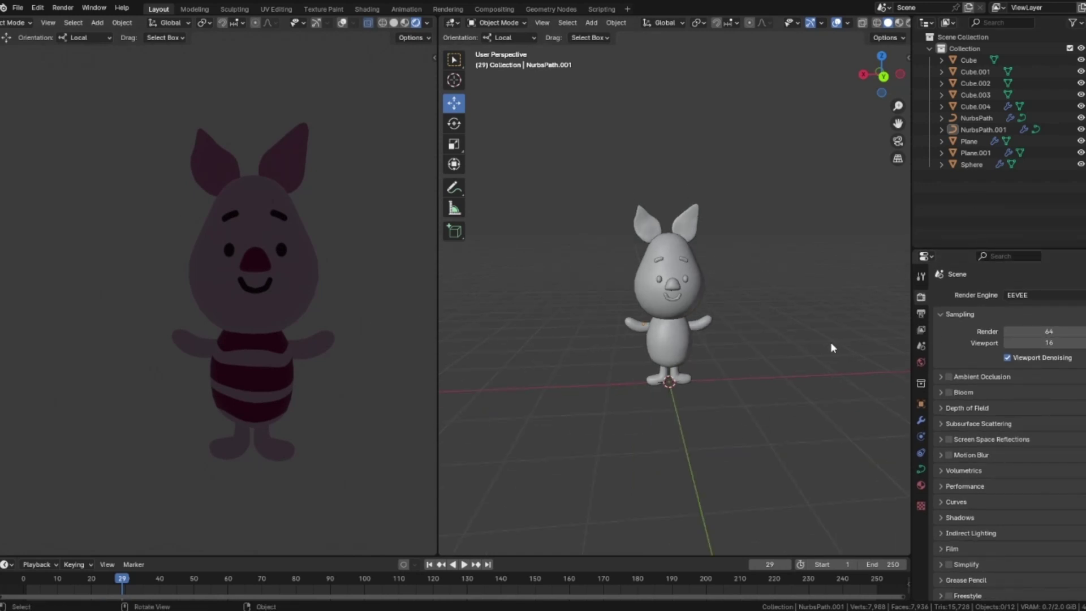
pyautogui.click(1027, 295)
pyautogui.click(1027, 329)
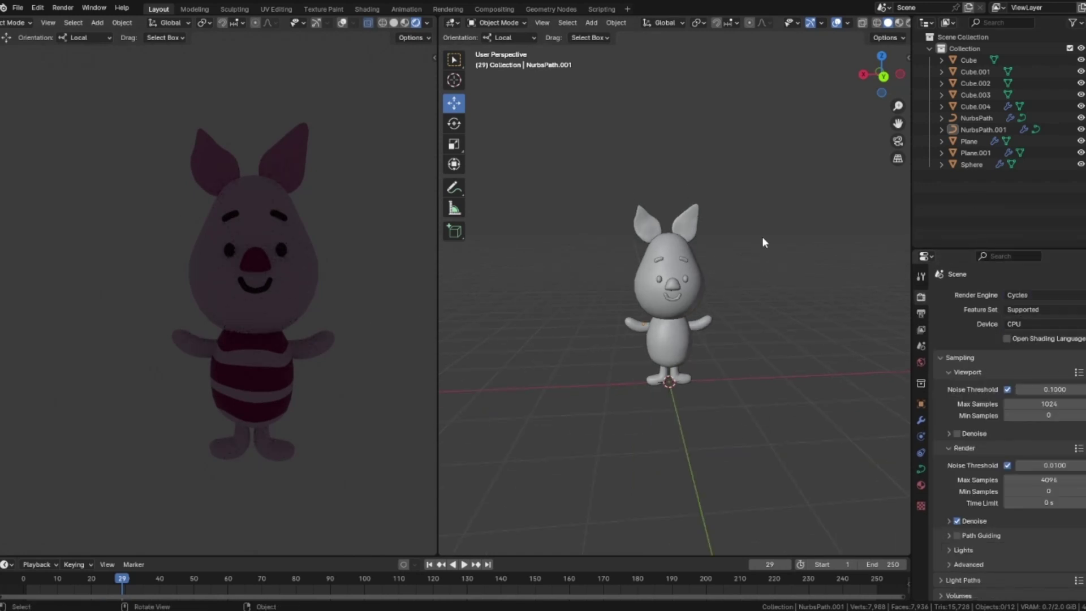
# - Add a camera to the scene and set the render engine back to EEVEE
pyautogui.hotkey('shift', 'a')
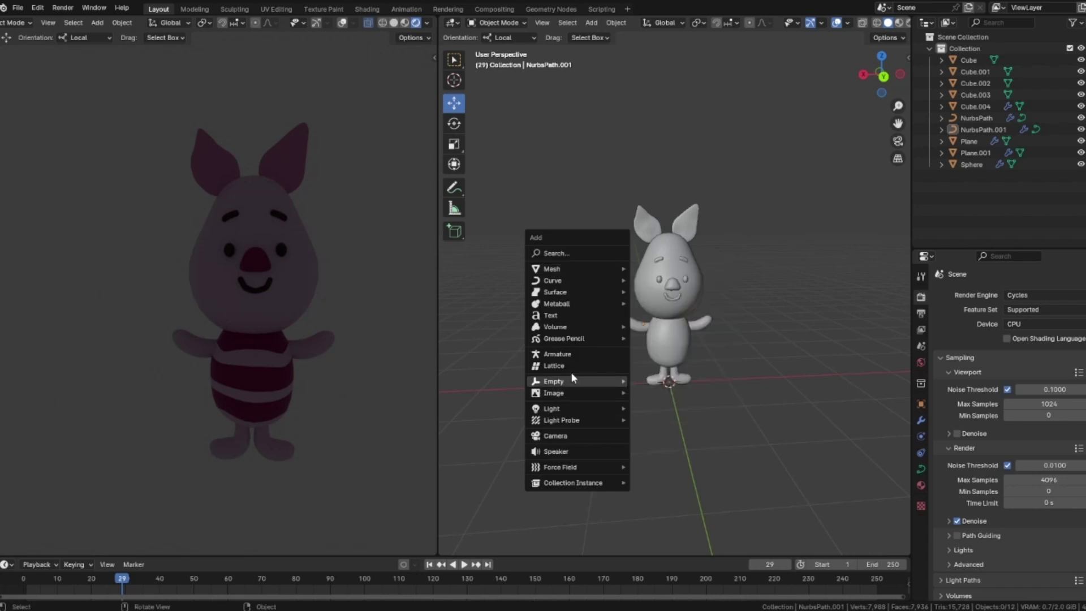
pyautogui.click(564, 439)
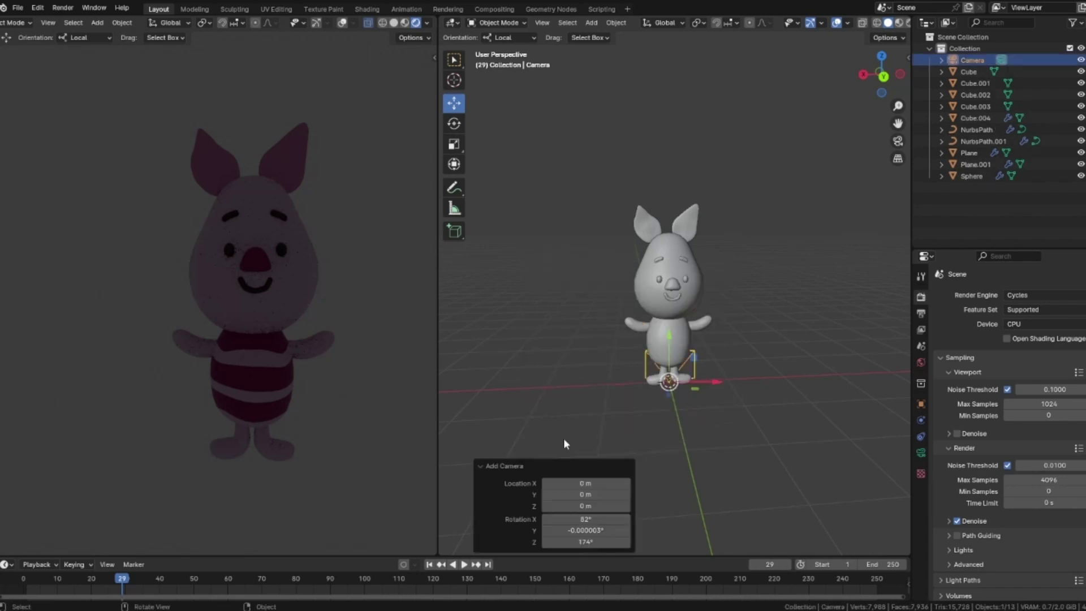
pyautogui.click(1017, 295)
pyautogui.click(1018, 309)
# - Move the camera out in front of the pig and raise it about 1.47 m along its local Y axis
pyautogui.moveTo(679, 293); pyautogui.dragTo(553, 311, button='middle')
pyautogui.moveTo(628, 353); pyautogui.dragTo(817, 348)
pyautogui.moveTo(779, 296); pyautogui.dragTo(770, 217)
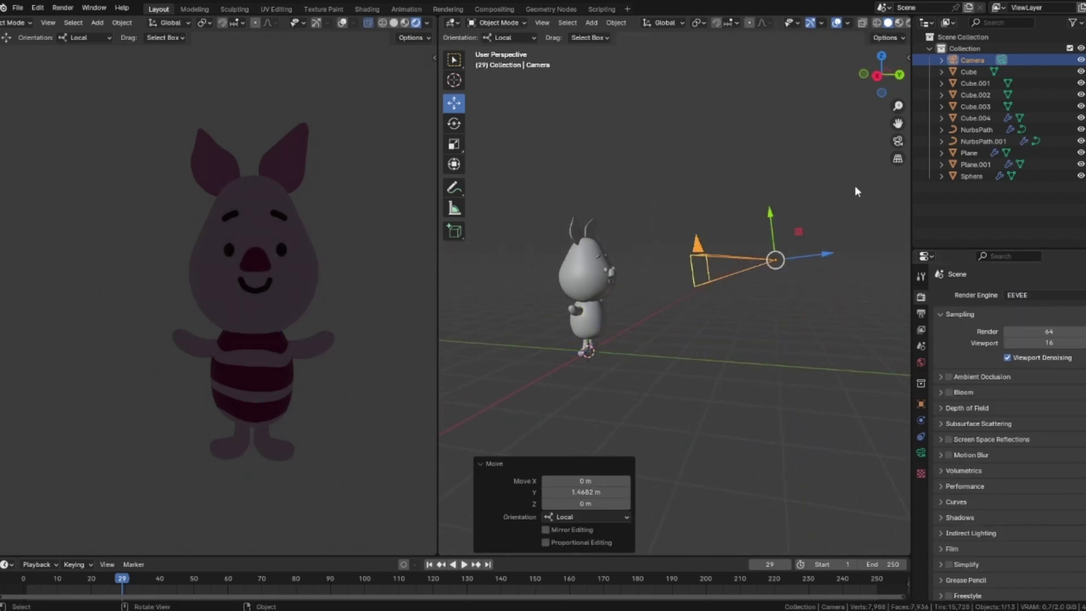
# - Look through the camera in the solid viewport and lock the camera to the view
pyautogui.click(898, 142)
pyautogui.press('n')
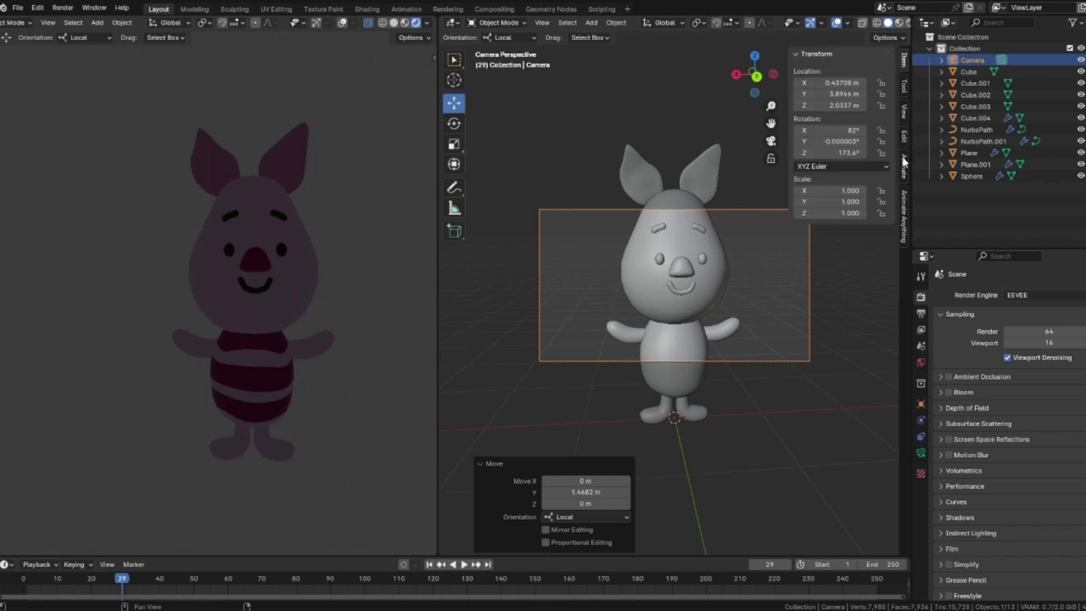
pyautogui.click(903, 111)
pyautogui.click(838, 199)
pyautogui.press('n')
# - Move the camera back until the whole pig fits inside its frame, and deselect the camera
pyautogui.scroll(-6, 741, 281)
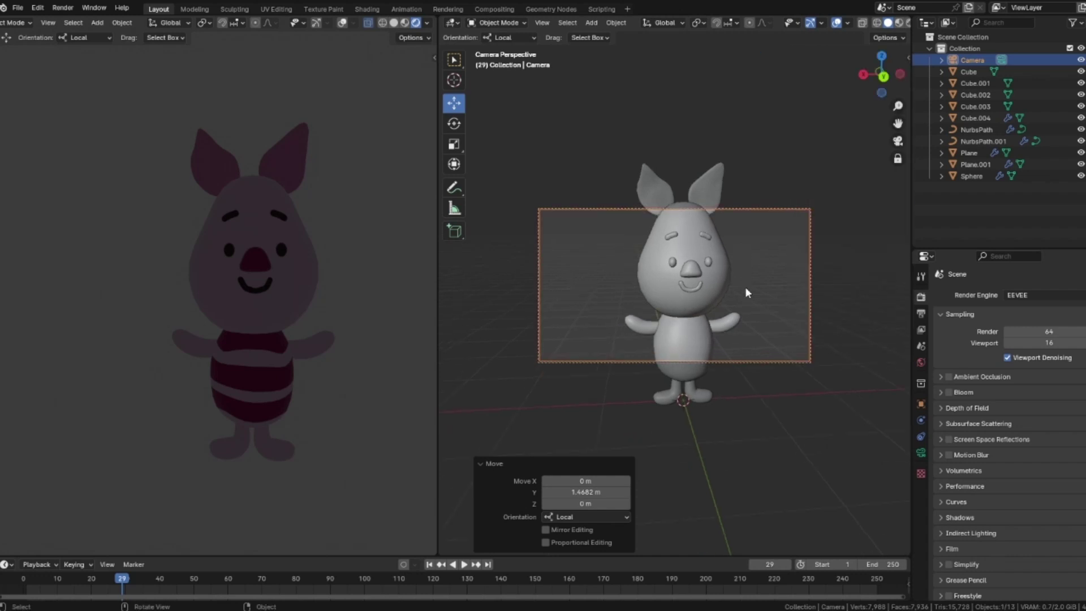
pyautogui.keyDown('alt'); pyautogui.keyDown('shift'); pyautogui.moveTo(735, 308); pyautogui.dragTo(726, 284); pyautogui.keyUp('shift'); pyautogui.keyUp('alt')
pyautogui.scroll(-2, 678, 292)
pyautogui.click(746, 282)
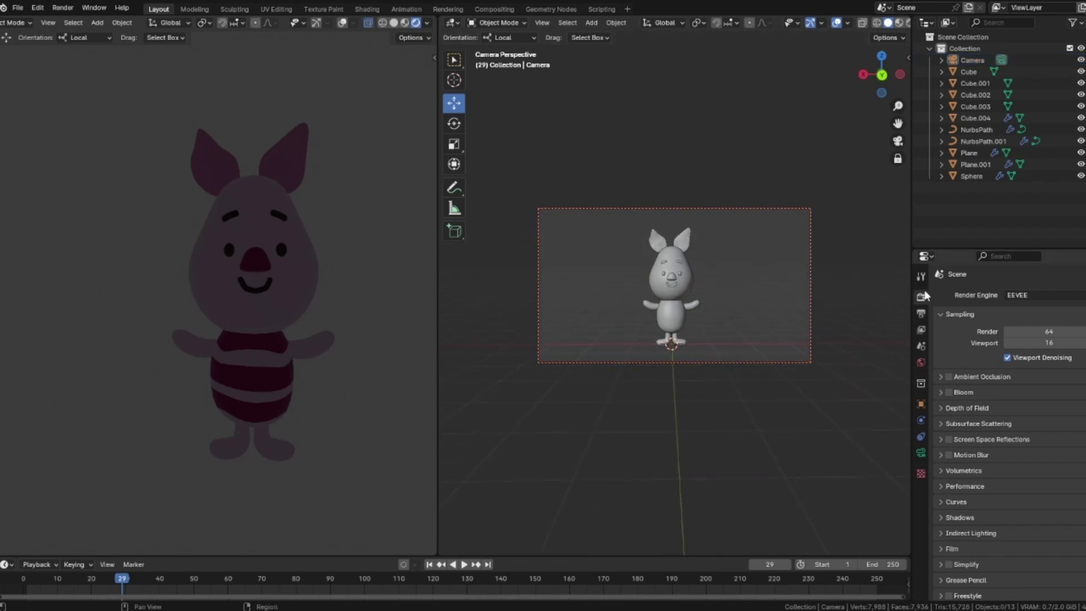
# - Set the output resolution X to 1080 px for a square frame
pyautogui.click(921, 276)
pyautogui.click(921, 296)
pyautogui.click(921, 313)
pyautogui.doubleClick(1052, 310)
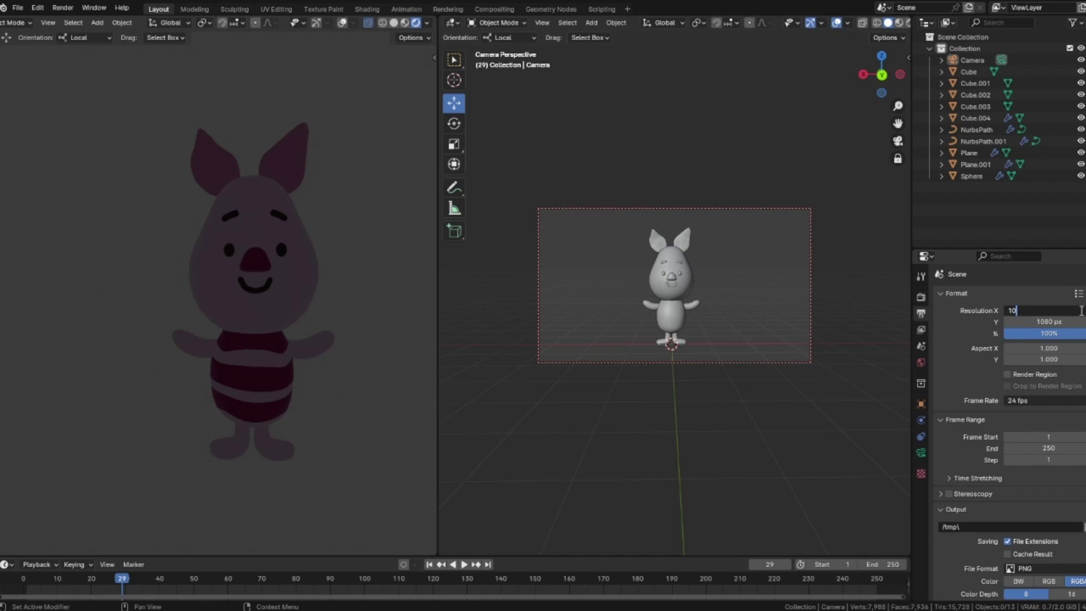
pyautogui.press('Return')
# - Move the camera closer to the pig and centre the character in the square frame
pyautogui.keyDown('alt'); pyautogui.moveTo(786, 308); pyautogui.dragTo(738, 320); pyautogui.keyUp('alt')
pyautogui.click(646, 300)
pyautogui.scroll(1, 724, 309)
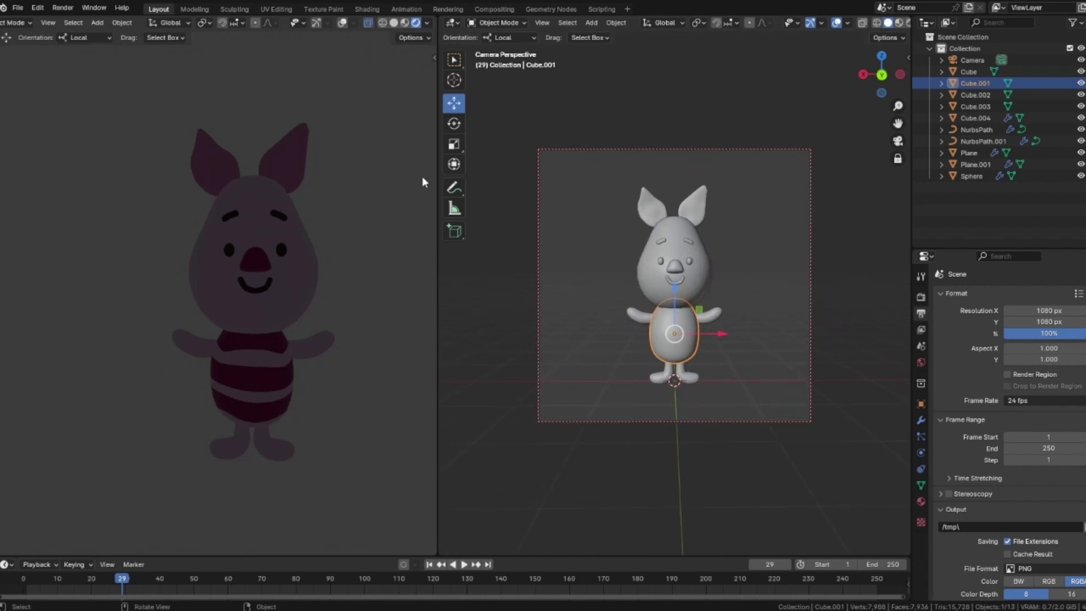
# - Show the camera view in the rendered viewport, enlarge its frame, and make that viewport narrower
pyautogui.click(316, 23)
pyautogui.click(421, 141)
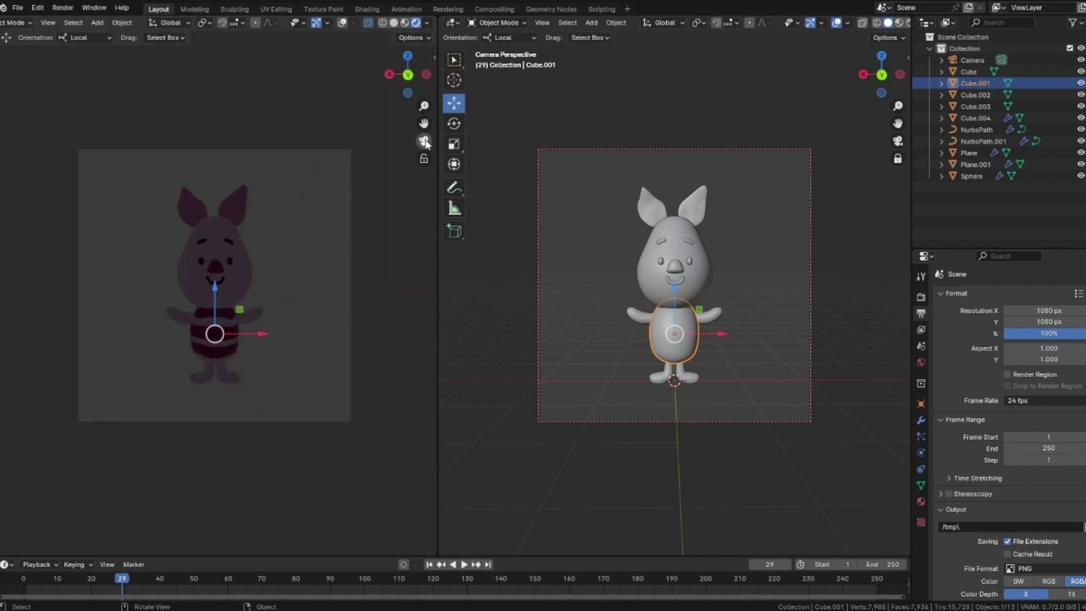
pyautogui.keyDown('ctrl'); pyautogui.moveTo(343, 266); pyautogui.dragTo(403, 307, button='middle'); pyautogui.keyUp('ctrl')
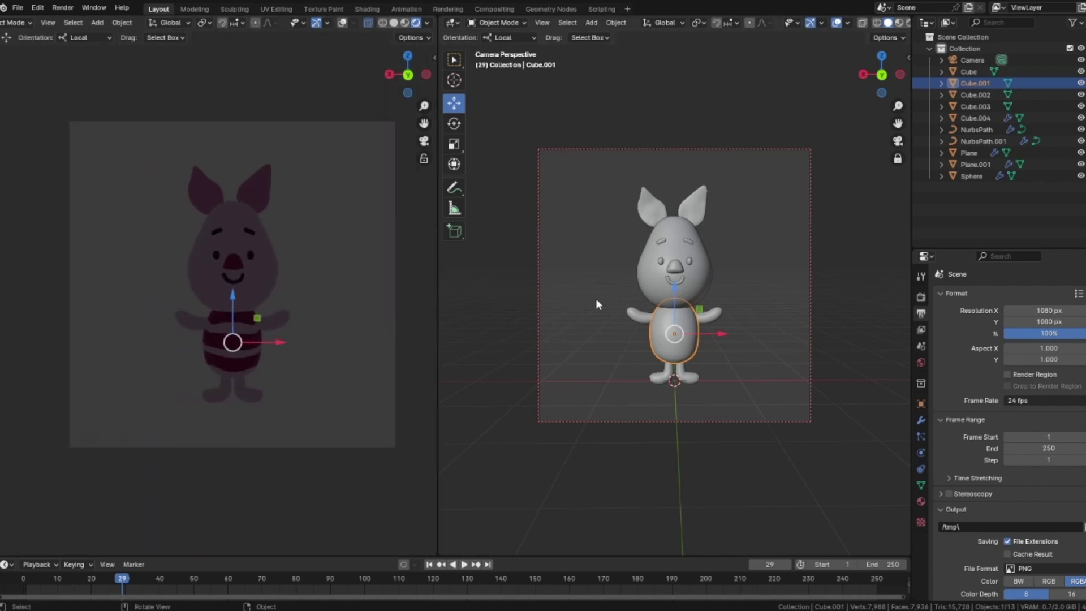
pyautogui.moveTo(437, 351); pyautogui.dragTo(399, 352)
# - Move the camera closer so the pig fills more of the frame, and hide the rendered viewport's gizmos
pyautogui.moveTo(834, 304); pyautogui.dragTo(827, 324, button='middle')
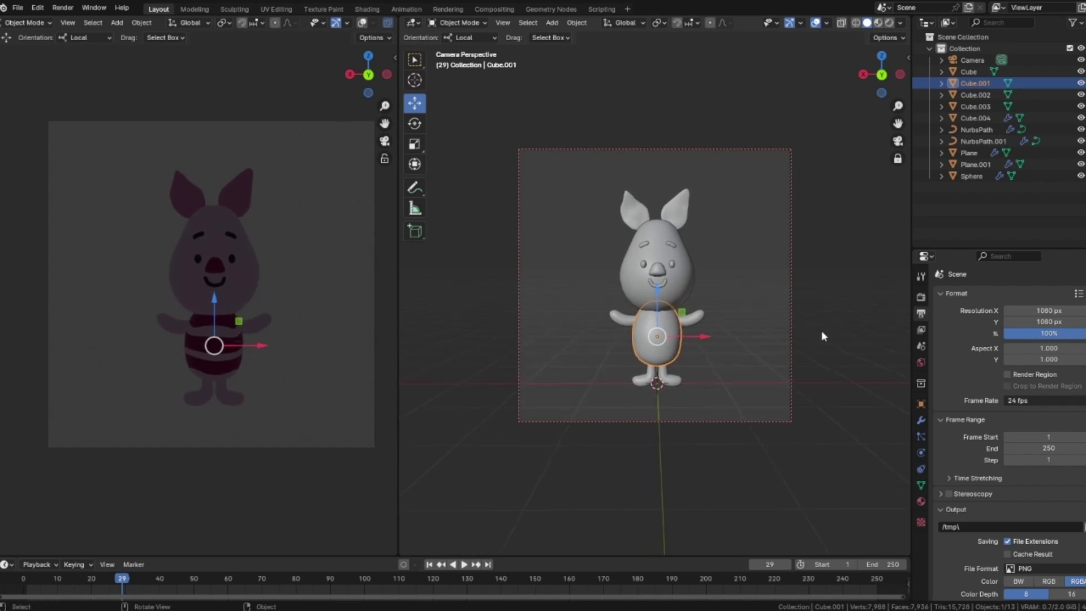
pyautogui.scroll(1, 731, 350)
pyautogui.moveTo(732, 315)
pyautogui.keyDown('shift'); pyautogui.mouseDown(button='middle')
pyautogui.moveTo(743, 320)
pyautogui.moveTo(721, 318)
pyautogui.moveTo(729, 327)
pyautogui.mouseUp(button='middle'); pyautogui.keyUp('shift')
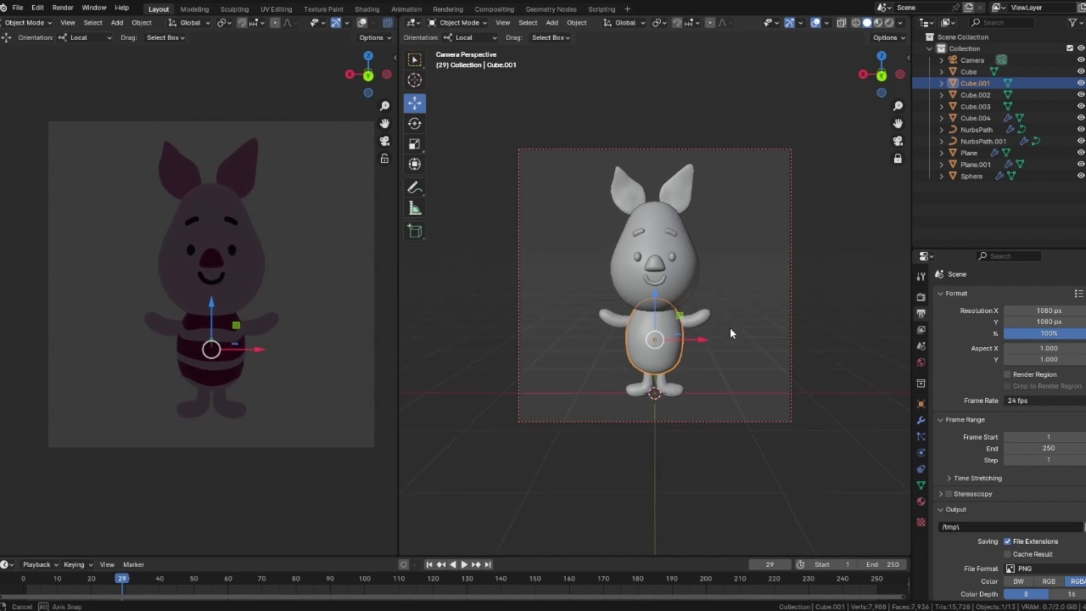
pyautogui.click(857, 267)
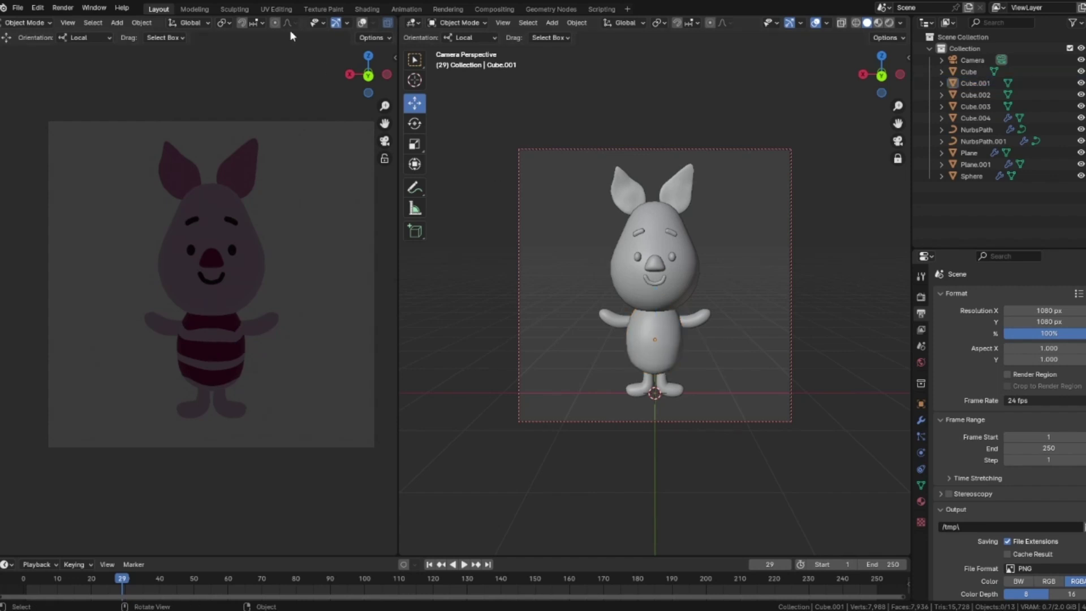
pyautogui.click(335, 24)
# - Unlock the camera from the solid viewport's view
pyautogui.click(686, 196)
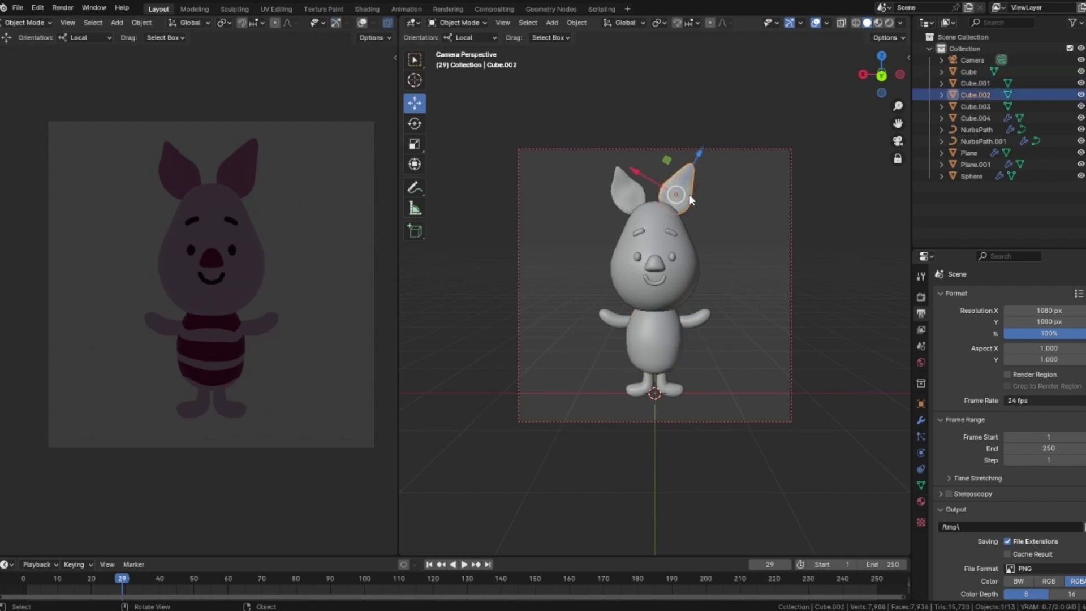
pyautogui.click(816, 212)
pyautogui.press('n')
pyautogui.press('n')
# - Check the pig and camera placement from the top view, and return to the camera view
pyautogui.moveTo(694, 127); pyautogui.dragTo(735, 221, button='middle')
pyautogui.press('KP_7')
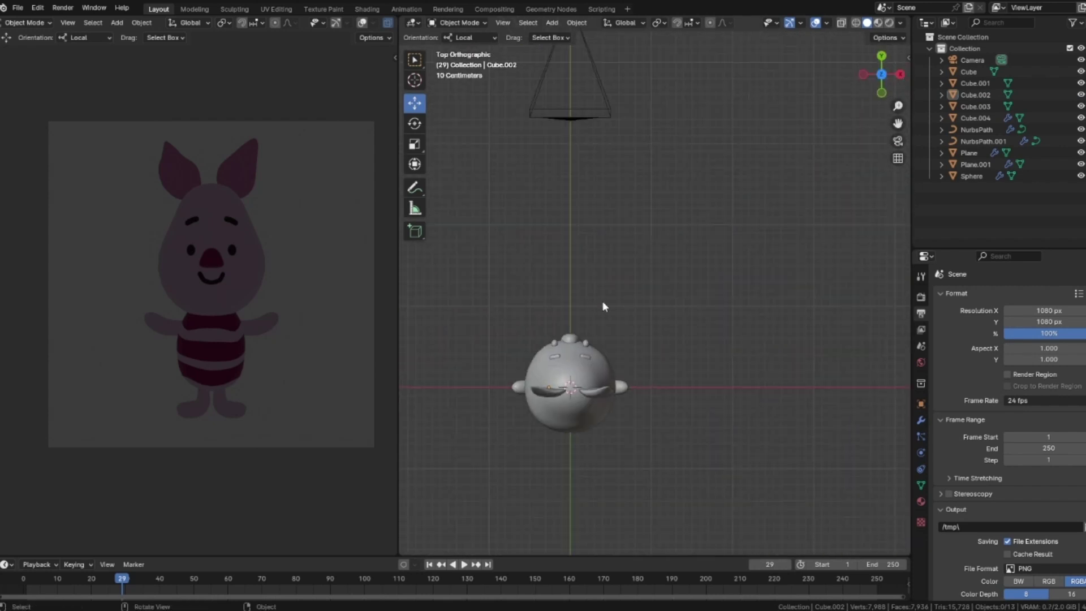
pyautogui.click(898, 140)
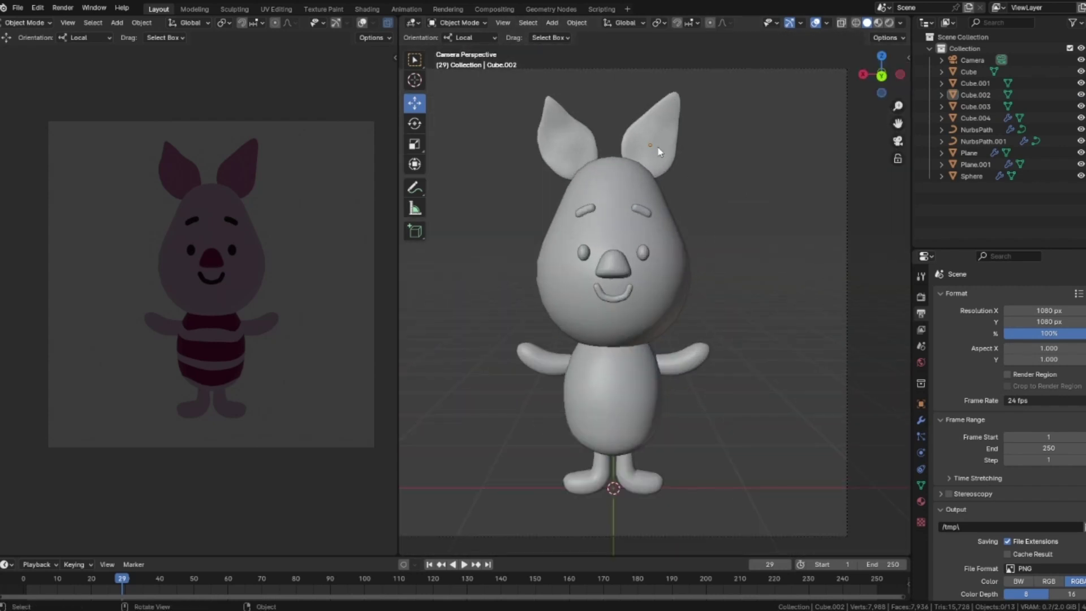
pyautogui.click(658, 148)
pyautogui.moveTo(615, 124); pyautogui.dragTo(617, 125)
pyautogui.click(782, 154)
pyautogui.scroll(-2, 765, 277)
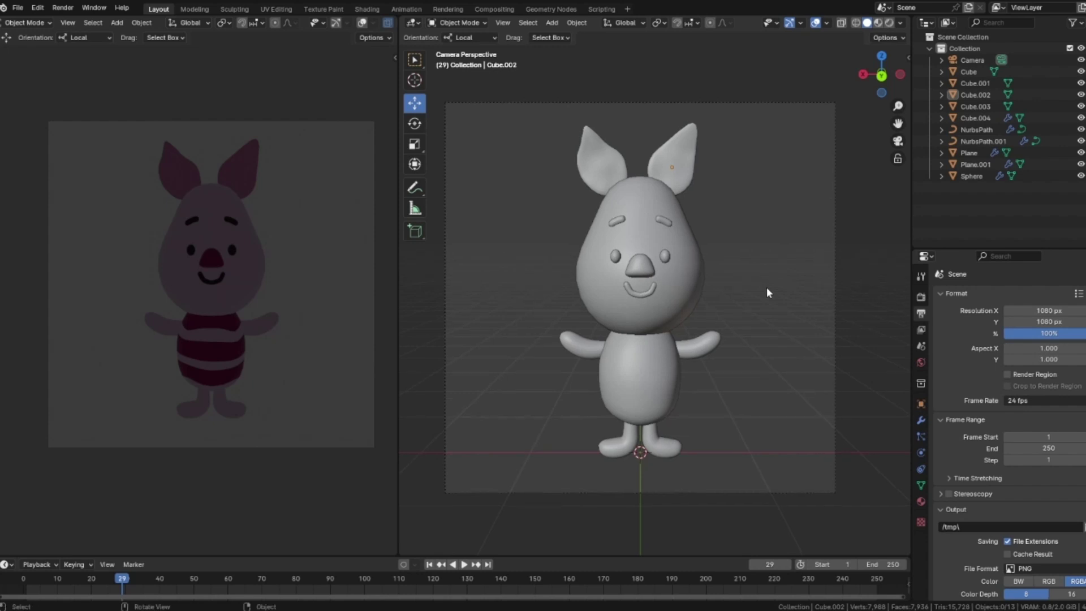
# - Lock the camera to the view again and shift the framing so the pig sits slightly lower
pyautogui.press('n')
pyautogui.click(850, 211)
pyautogui.press('n')
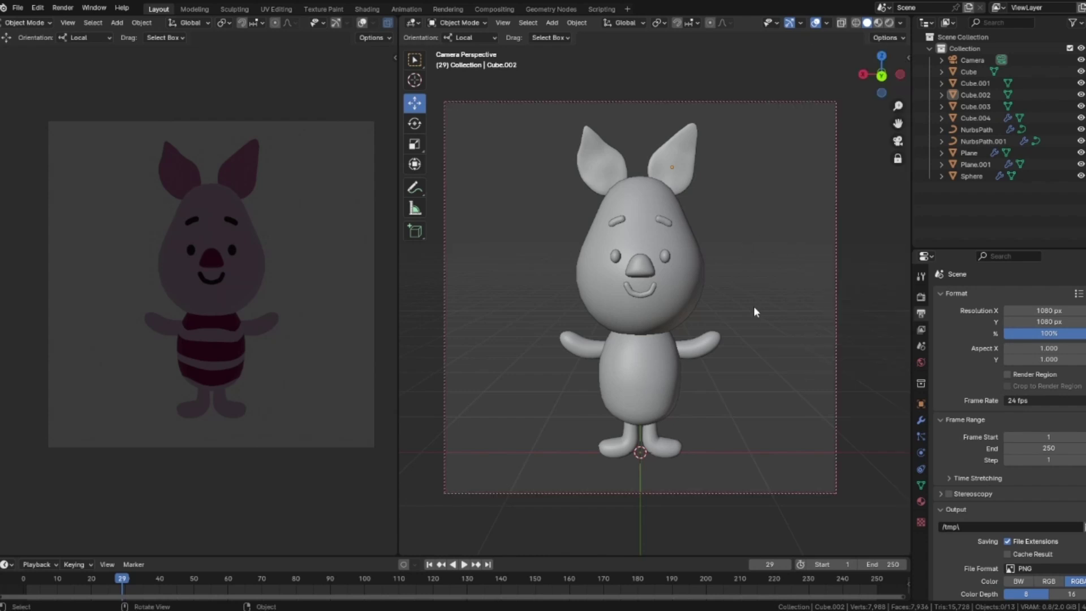
pyautogui.keyDown('shift'); pyautogui.scroll(1, 752, 309); pyautogui.keyUp('shift')
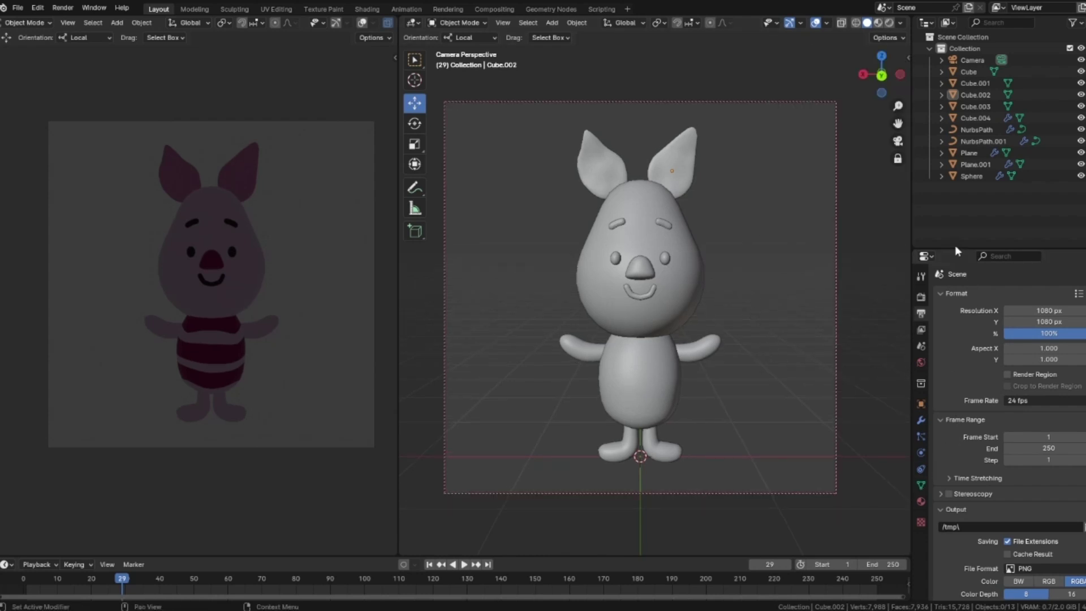
# - Check the camera's framing of the pig against the Center composition guide in its viewport display settings
pyautogui.moveTo(955, 248); pyautogui.dragTo(955, 196)
pyautogui.click(972, 60)
pyautogui.click(918, 400)
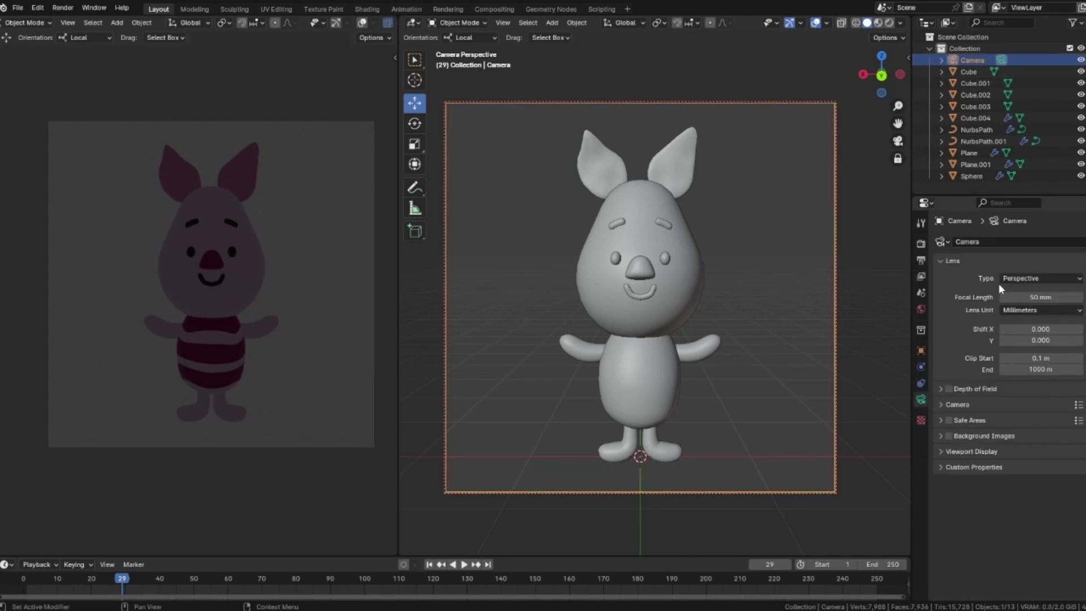
pyautogui.click(941, 449)
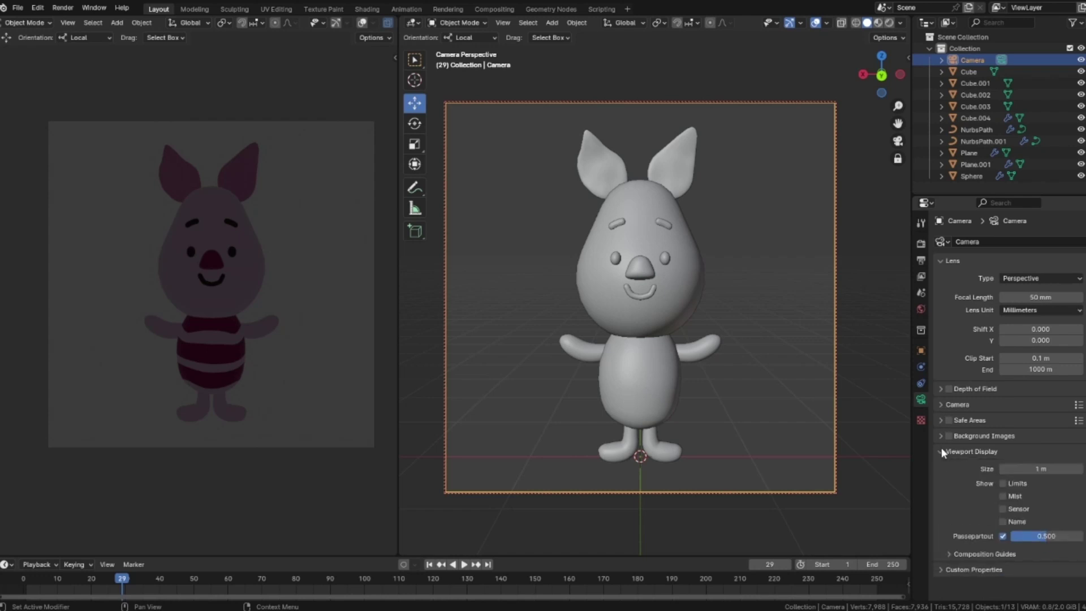
pyautogui.scroll(-4, 996, 450)
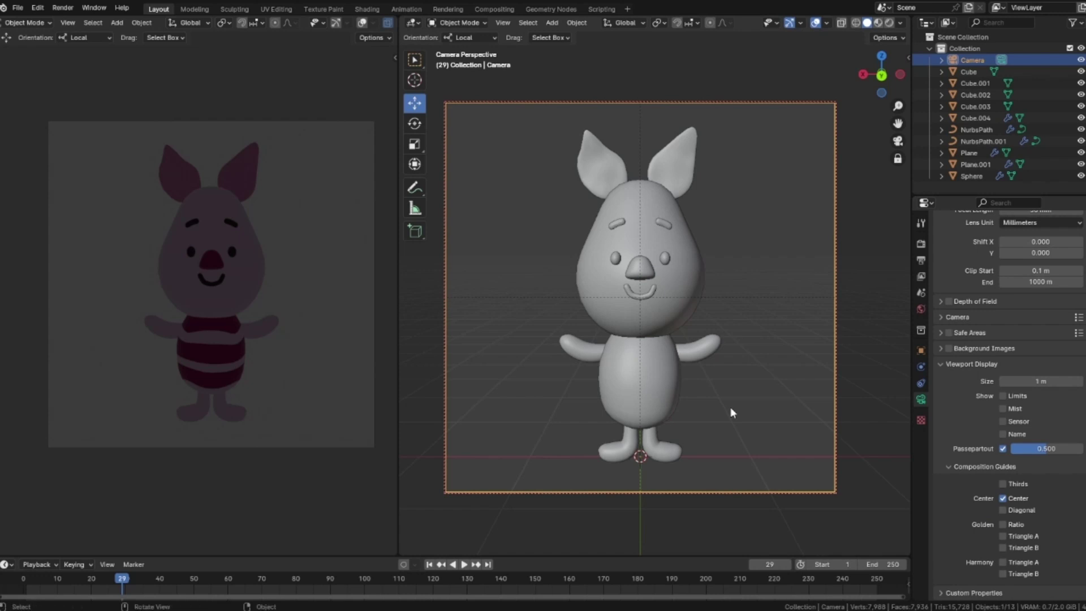
pyautogui.click(870, 348)
pyautogui.click(944, 364)
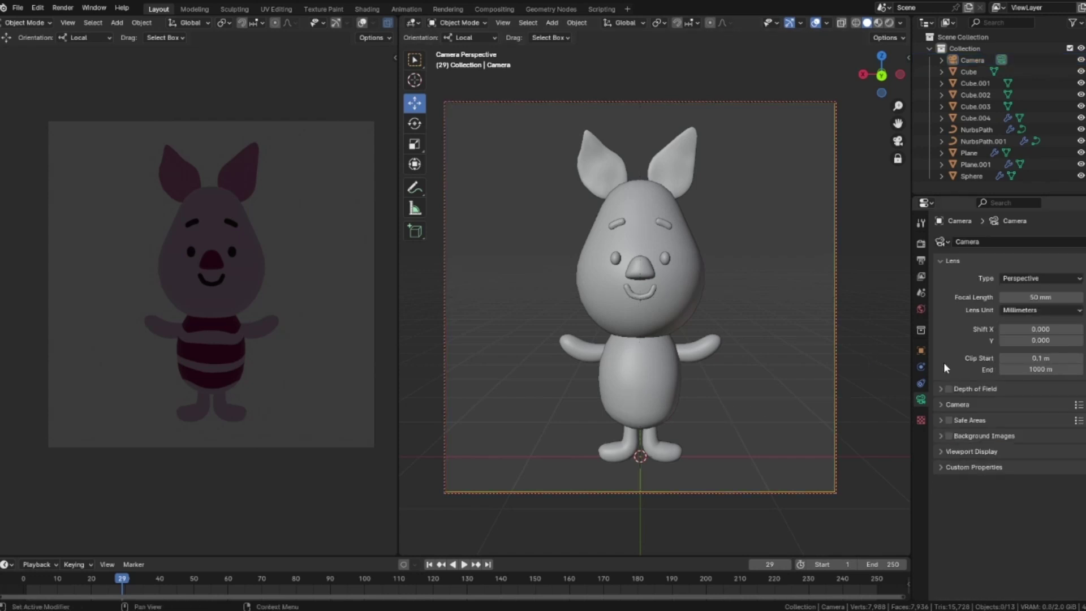
# - Enlarge the Outliner area to make more room for the scene's collections
pyautogui.moveTo(998, 196); pyautogui.dragTo(999, 262)
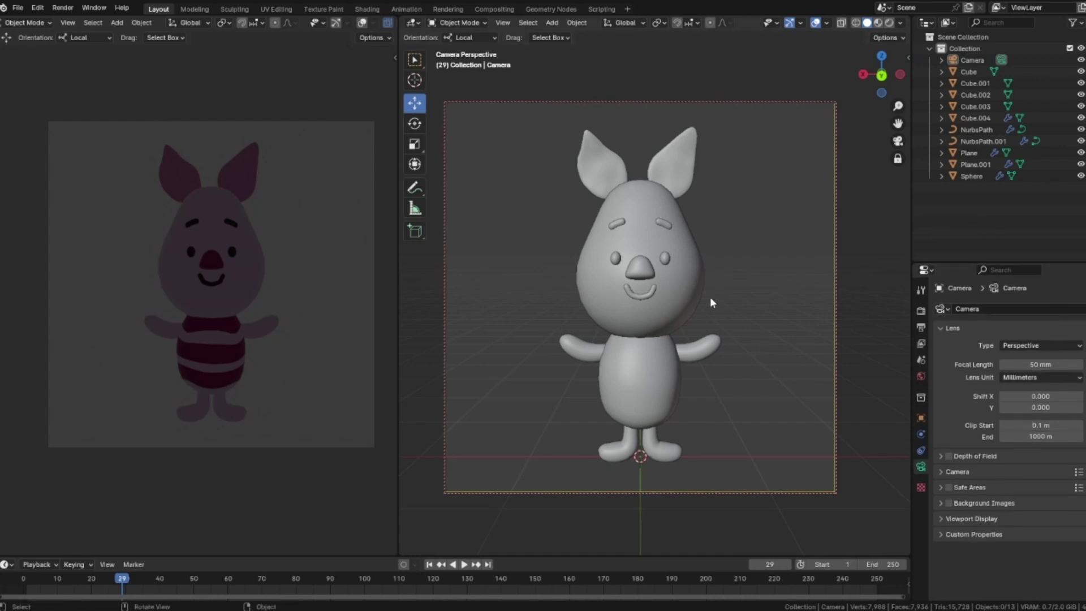
pyautogui.hotkey('shift', 'a')
pyautogui.moveTo(718, 268)
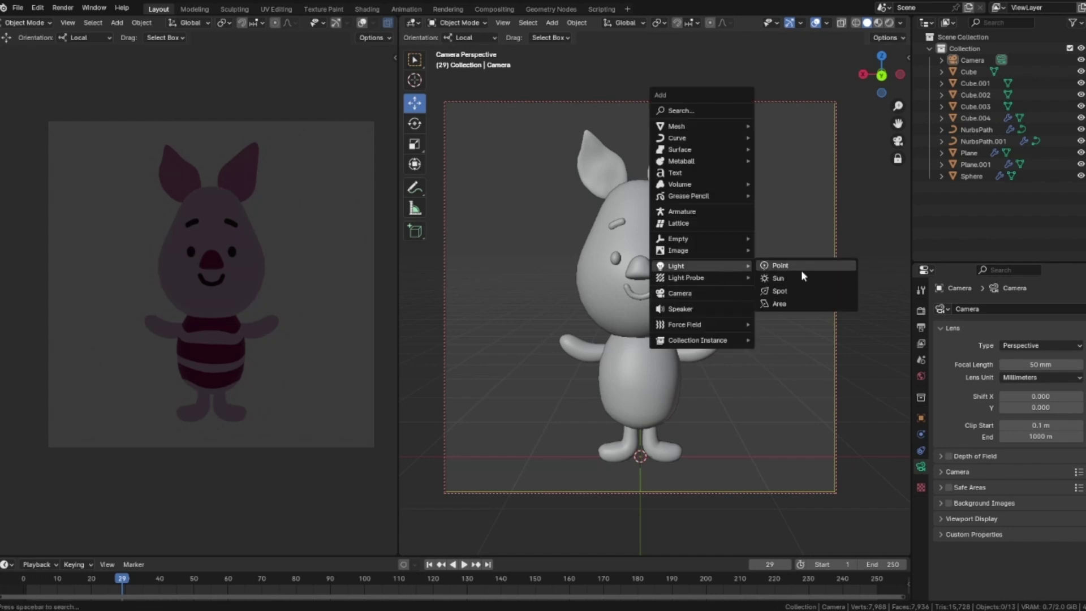
pyautogui.click(799, 306)
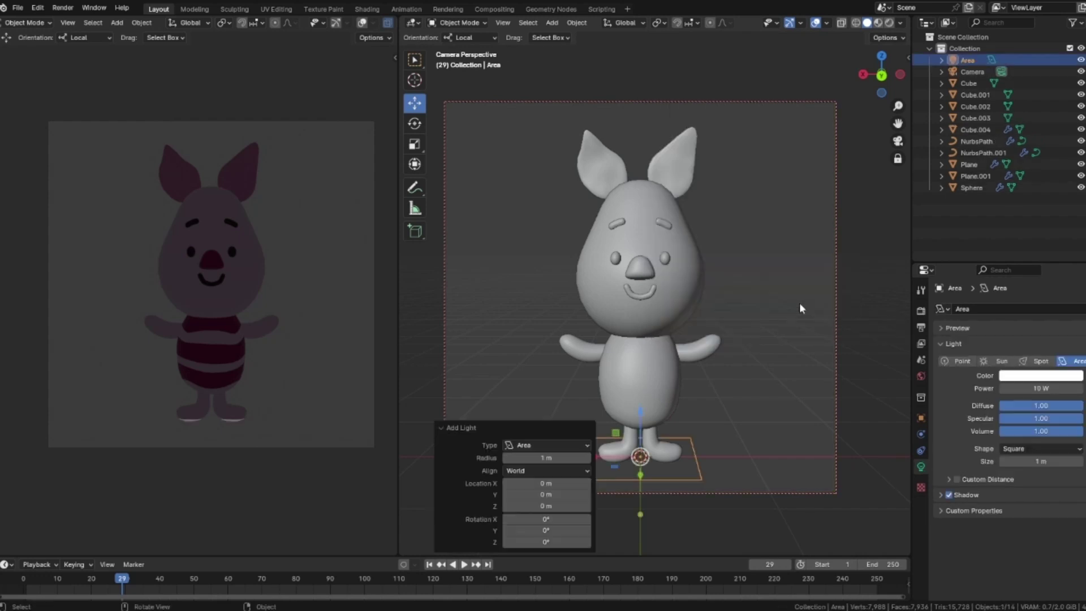
pyautogui.hotkey('ctrl', 'z')
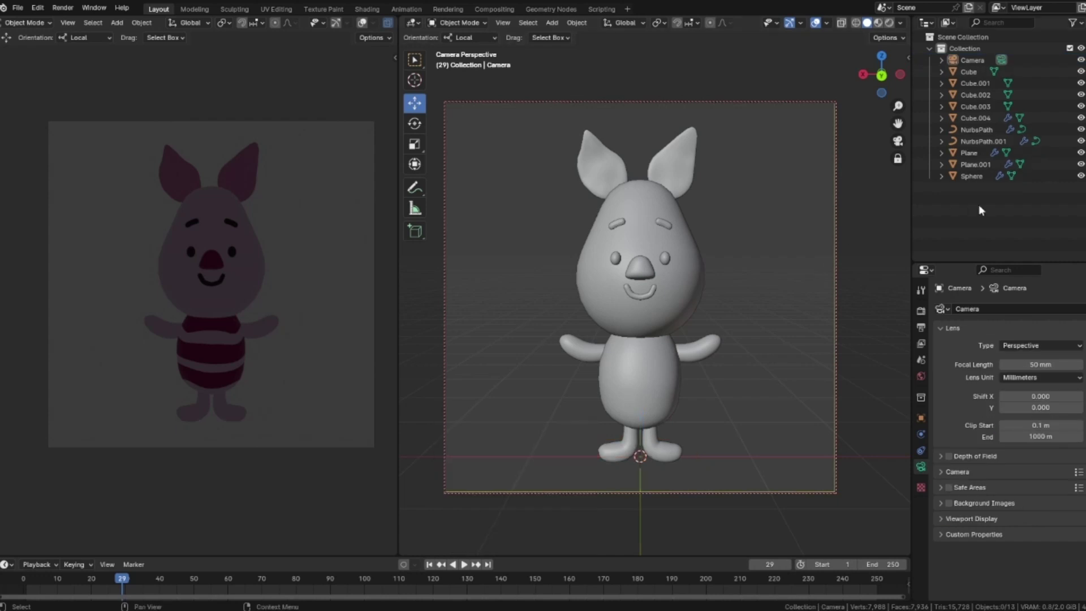
# - Create a new collection named STUDIO and move the camera into it
pyautogui.rightClick(980, 205)
pyautogui.click(981, 201)
pyautogui.doubleClick(976, 188)
pyautogui.write('STUDIO')
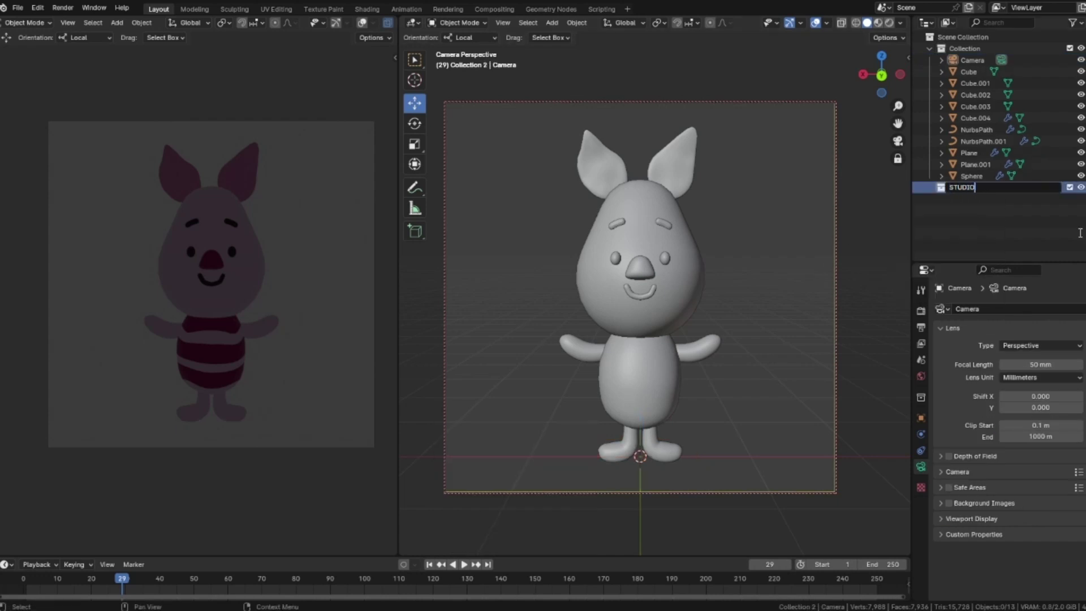
pyautogui.press('Return')
pyautogui.moveTo(979, 60); pyautogui.dragTo(964, 176)
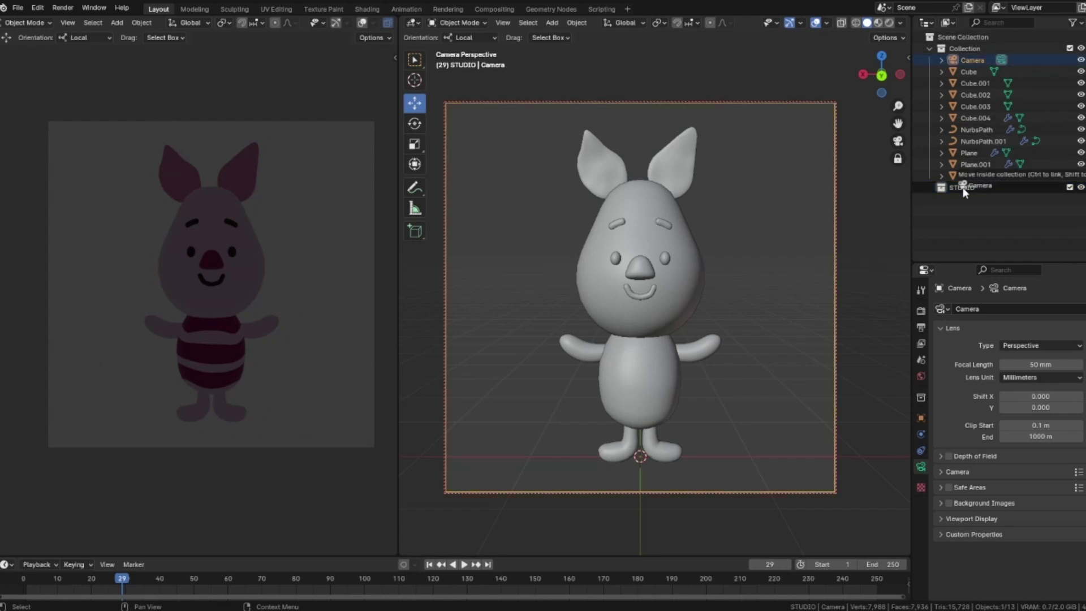
pyautogui.click(1003, 223)
pyautogui.click(930, 176)
# - Rename the pig's original collection to CARTOON and select all the pig parts inside it
pyautogui.doubleClick(967, 48)
pyautogui.press('BackSpace')
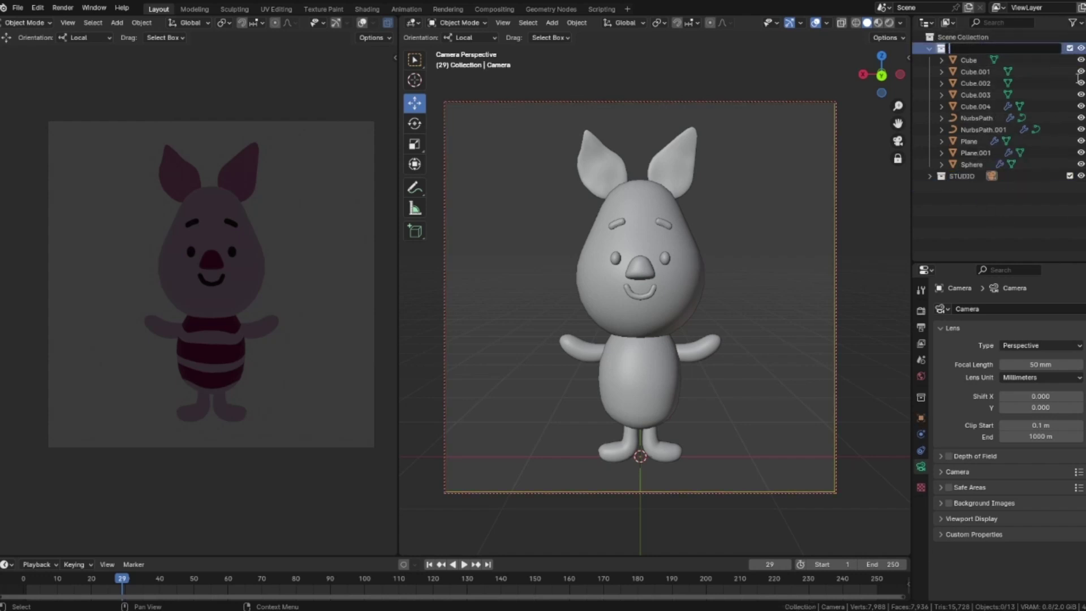
pyautogui.write('CARTOON')
pyautogui.press('Return')
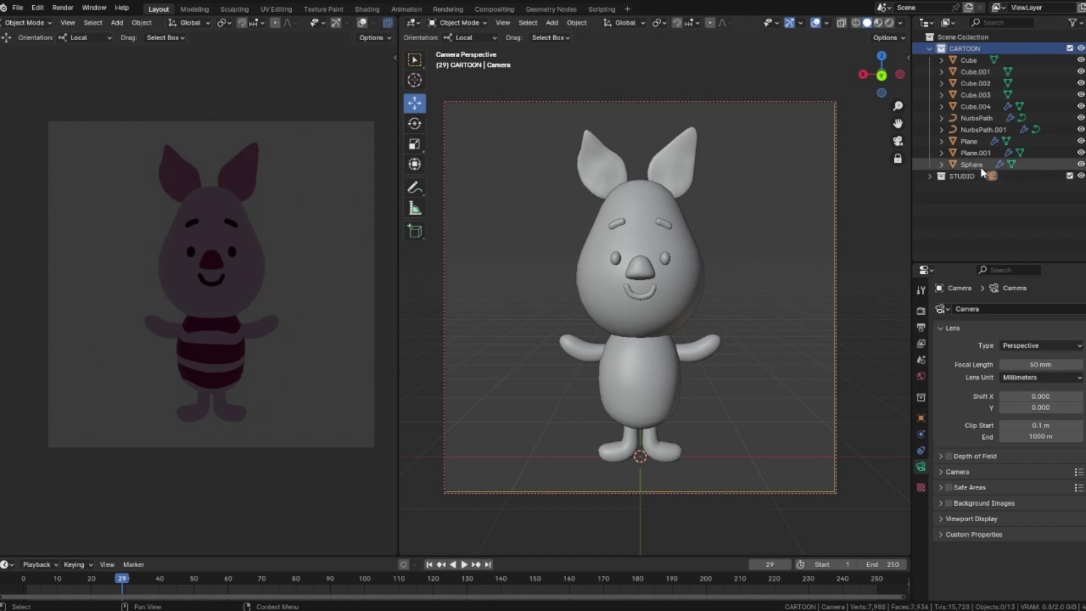
pyautogui.click(964, 164)
pyautogui.keyDown('shift'); pyautogui.click(972, 60); pyautogui.keyUp('shift')
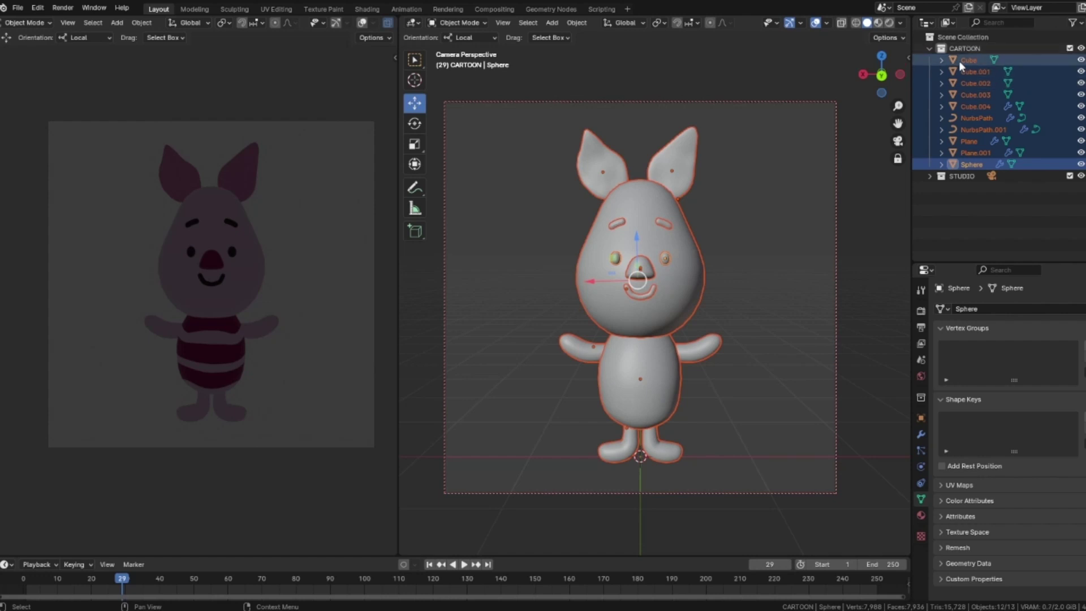
# - Collapse the CARTOON collection and expand STUDIO, making STUDIO the active collection
pyautogui.click(930, 49)
pyautogui.click(962, 60)
pyautogui.click(930, 60)
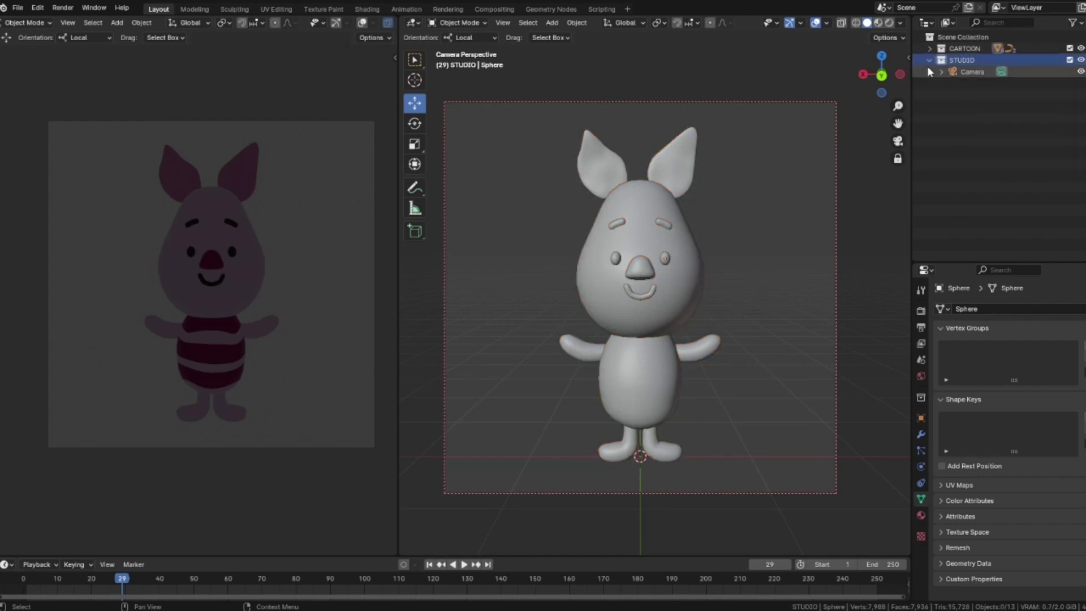
pyautogui.click(975, 120)
pyautogui.click(969, 72)
pyautogui.click(979, 159)
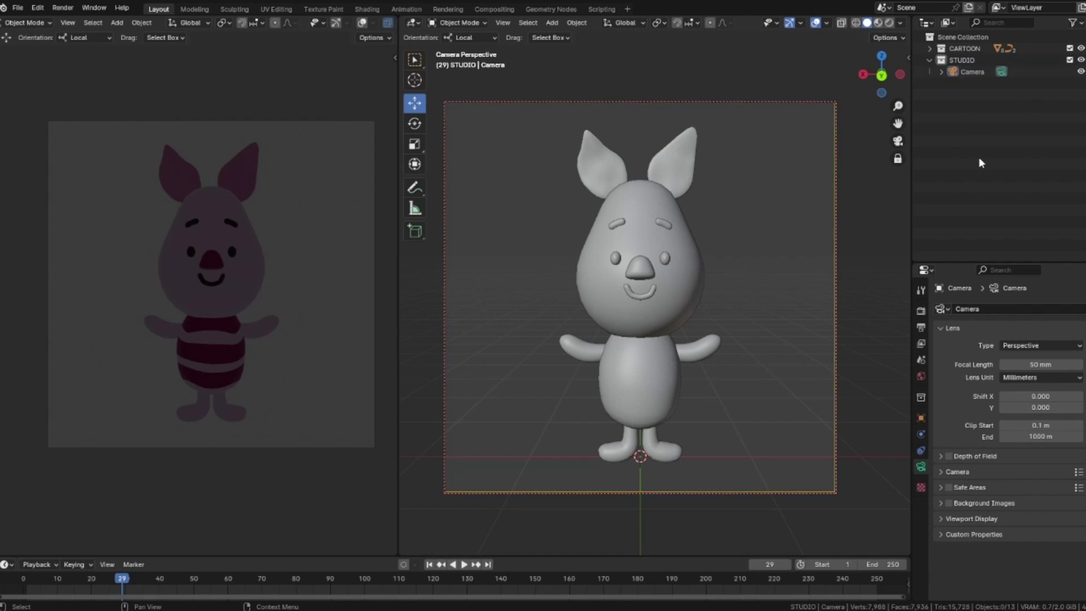
# - Add an area light to the STUDIO collection
pyautogui.hotkey('shift', 'a')
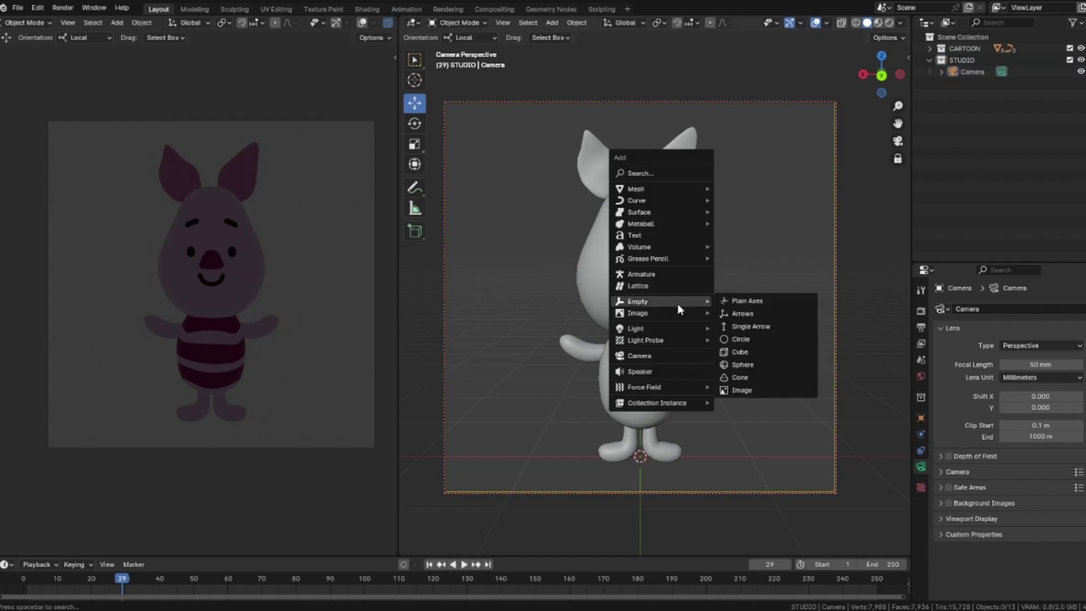
pyautogui.moveTo(662, 329)
pyautogui.click(745, 363)
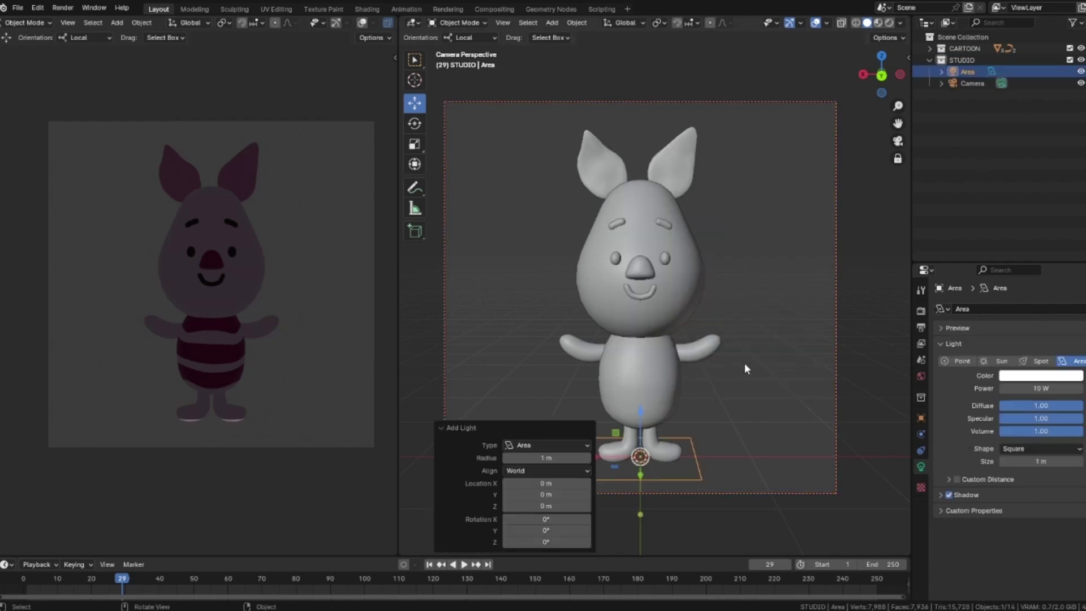
# - Turn off the Camera to View lock in the solid viewport
pyautogui.press('n')
pyautogui.click(841, 197)
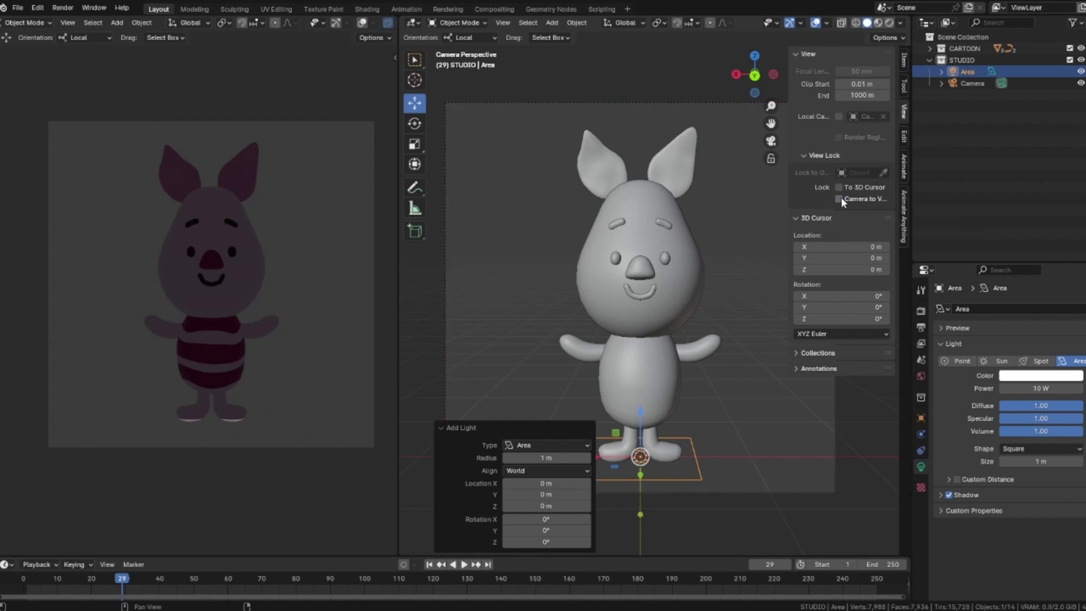
pyautogui.press('n')
# - Move the area light to one side of the pig, about 0.5 m toward the camera, and raise it about 3.1 m
pyautogui.moveTo(728, 262); pyautogui.dragTo(689, 311, button='middle')
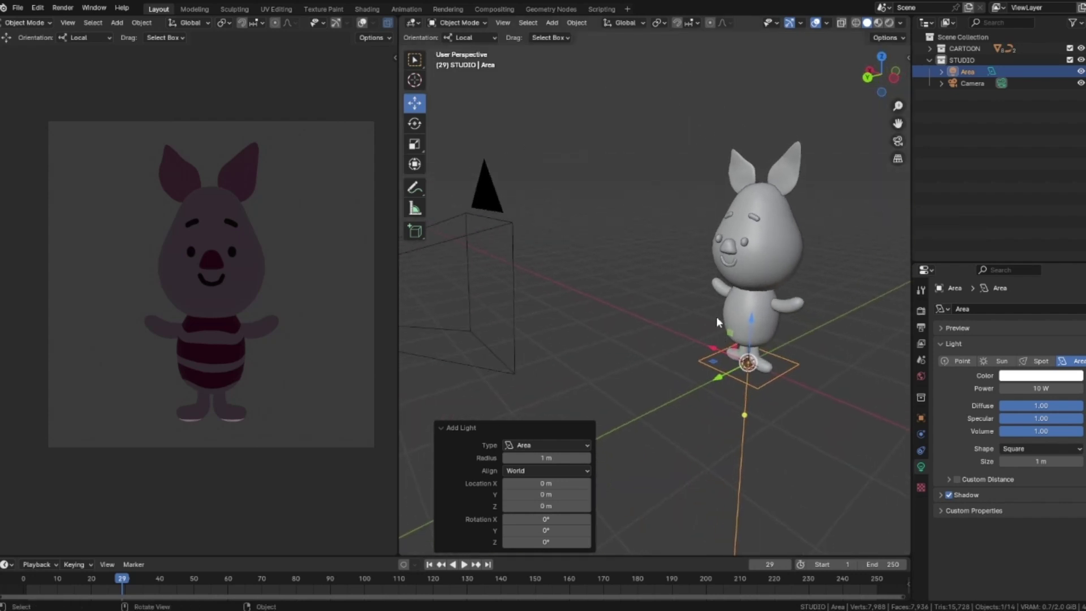
pyautogui.click(882, 56)
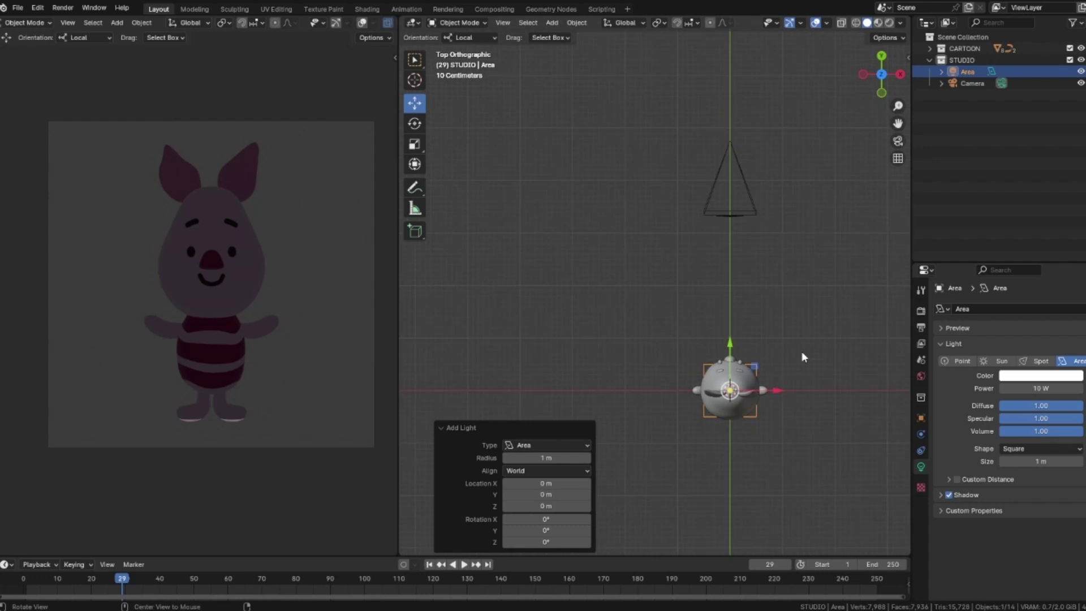
pyautogui.moveTo(684, 295); pyautogui.dragTo(758, 293)
pyautogui.moveTo(705, 249); pyautogui.dragTo(705, 225)
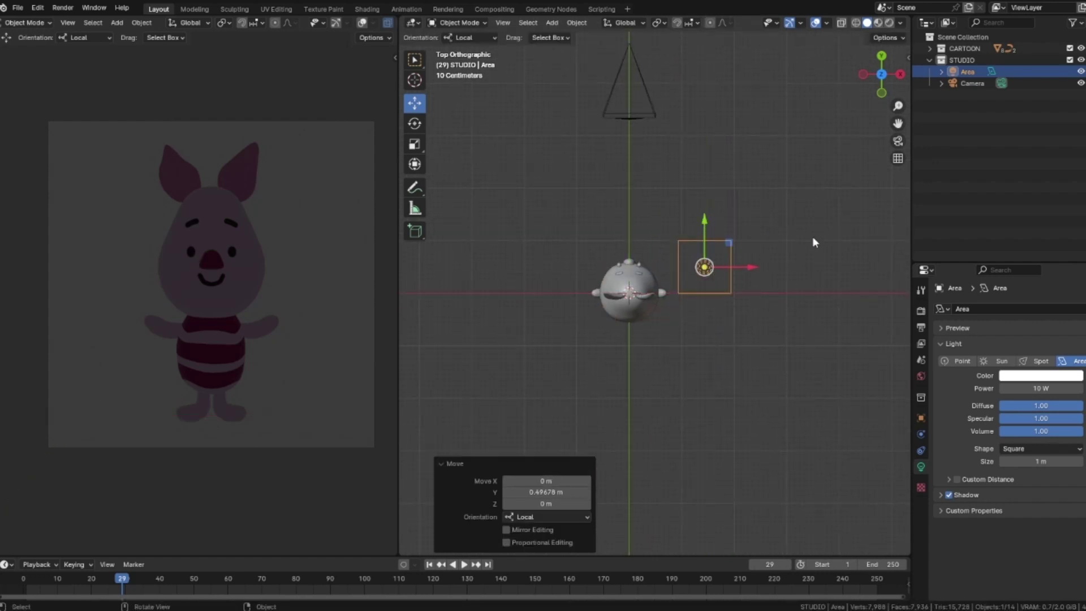
pyautogui.click(882, 56)
pyautogui.moveTo(604, 323); pyautogui.dragTo(603, 157)
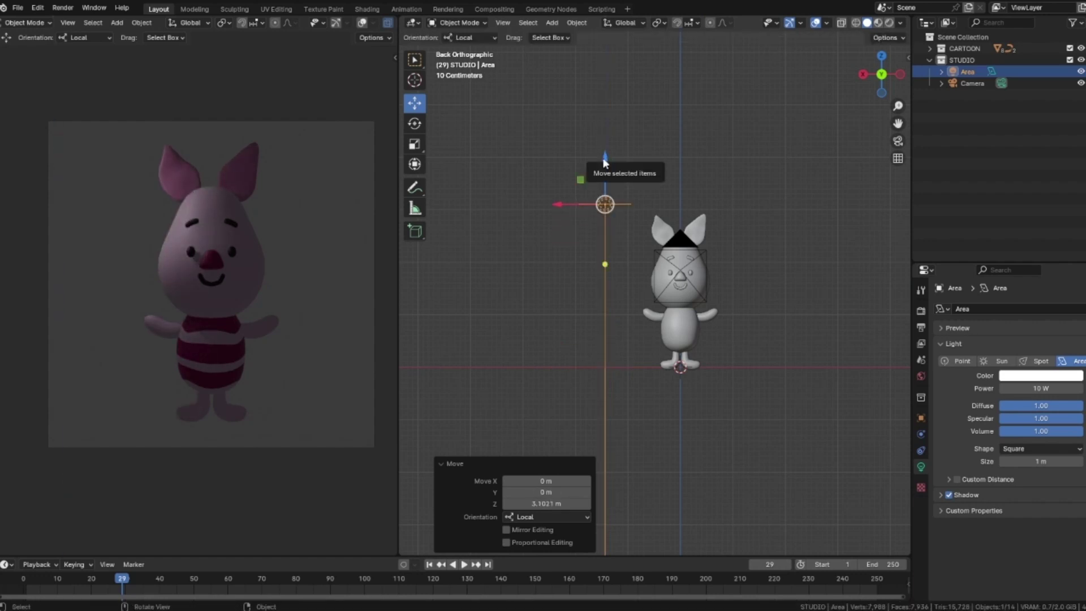
pyautogui.press('r')
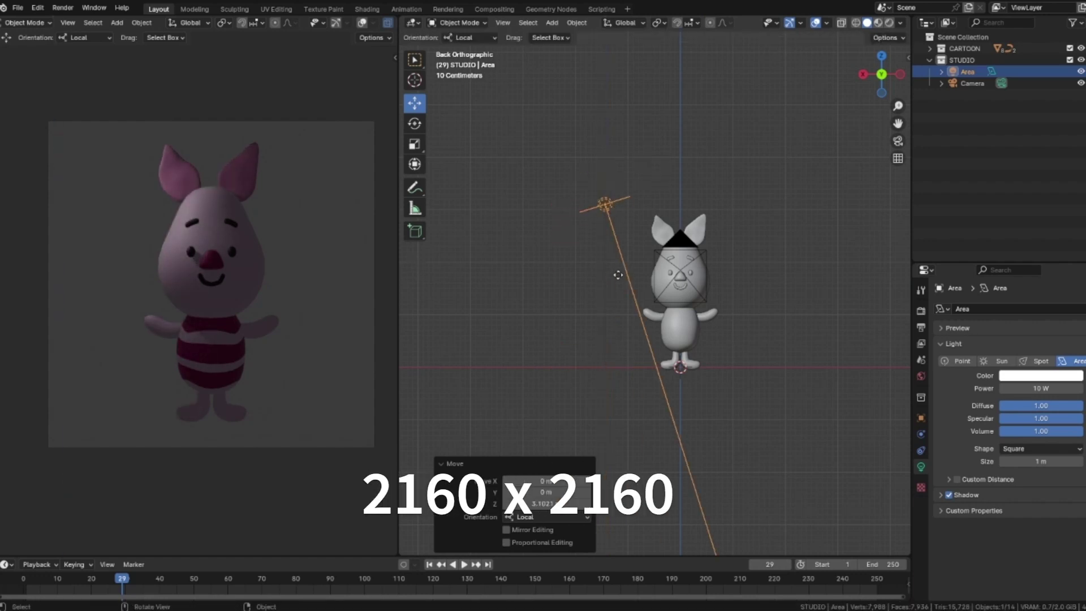
pyautogui.moveTo(640, 281); pyautogui.dragTo(640, 279)
pyautogui.hotkey('ctrl', 'z')
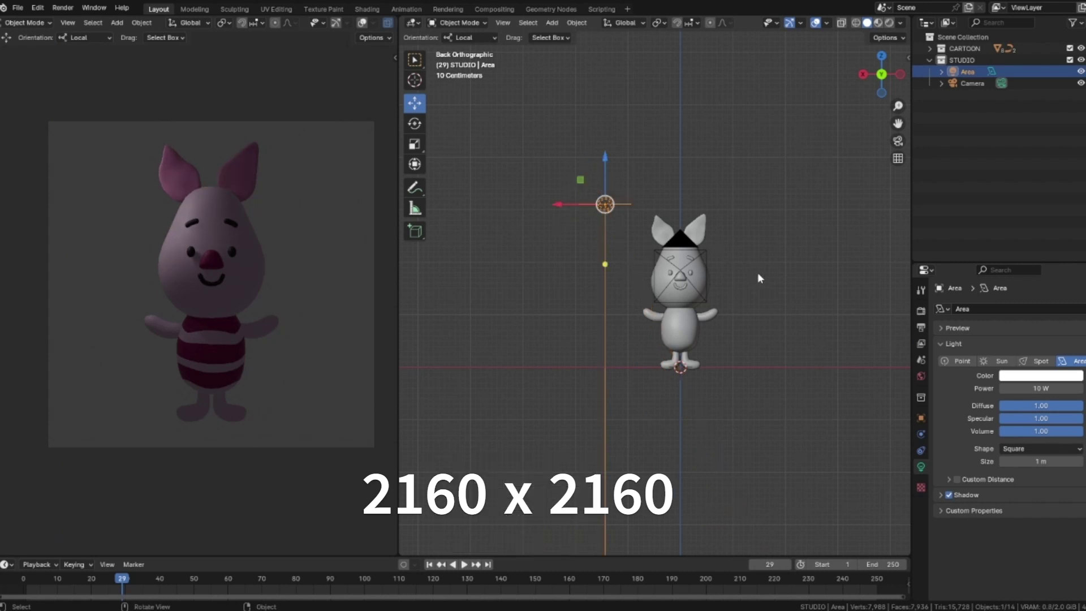
# - Rotate the area light 25.8° about the Y axis toward the pig in the back view and scale it up
pyautogui.press('r')
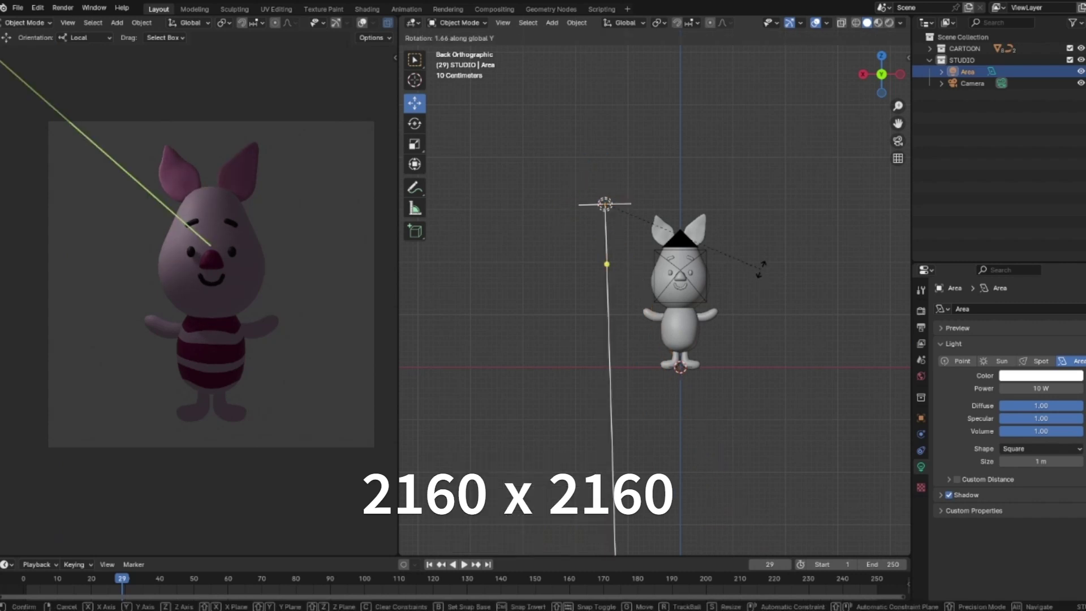
pyautogui.click(775, 195)
pyautogui.press('s')
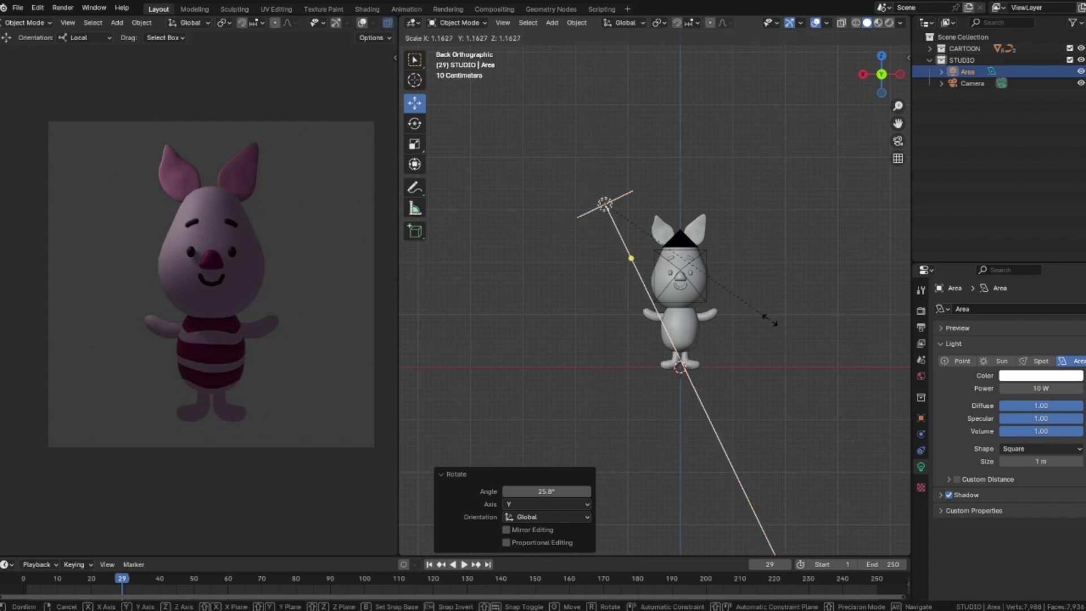
pyautogui.click(882, 390)
# - Move the area light about 0.61 m outward and 0.99 m up, and set its power to 60 W
pyautogui.press('g')
pyautogui.click(771, 330)
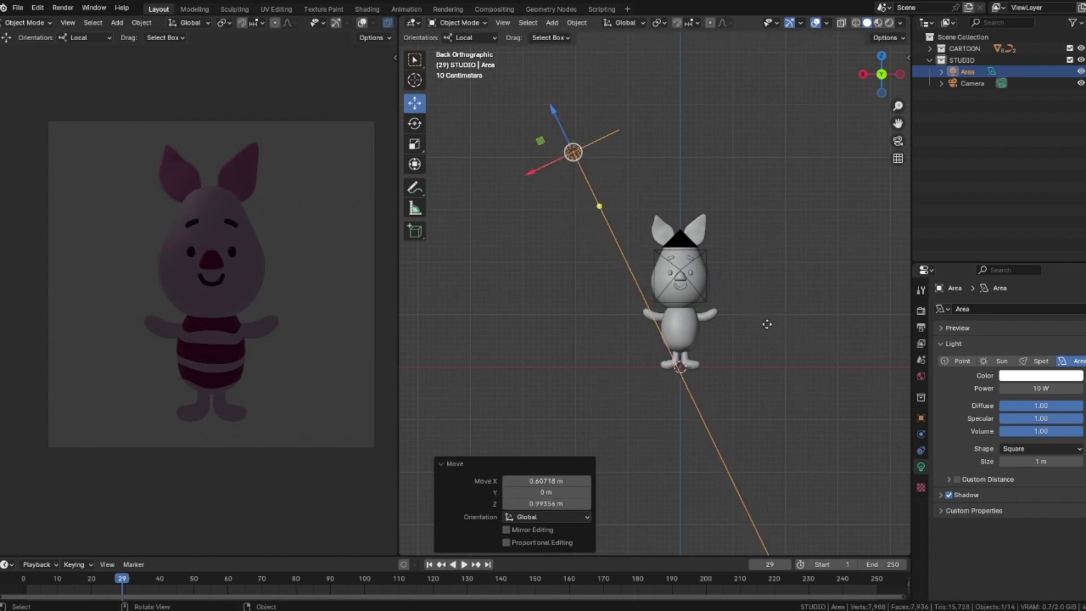
pyautogui.click(1042, 388)
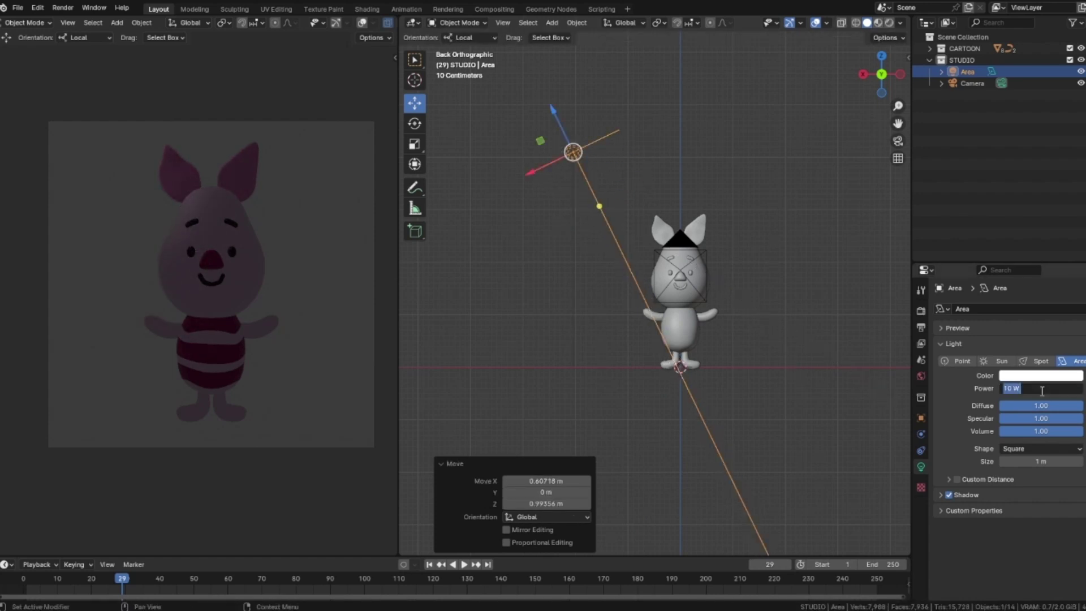
pyautogui.write('60')
pyautogui.press('Return')
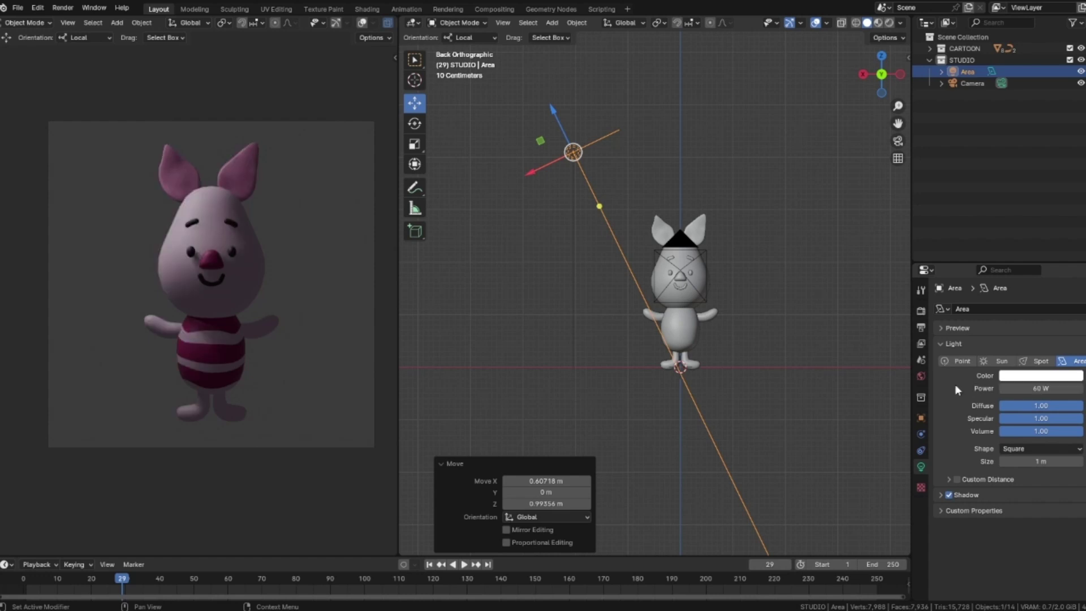
pyautogui.click(821, 199)
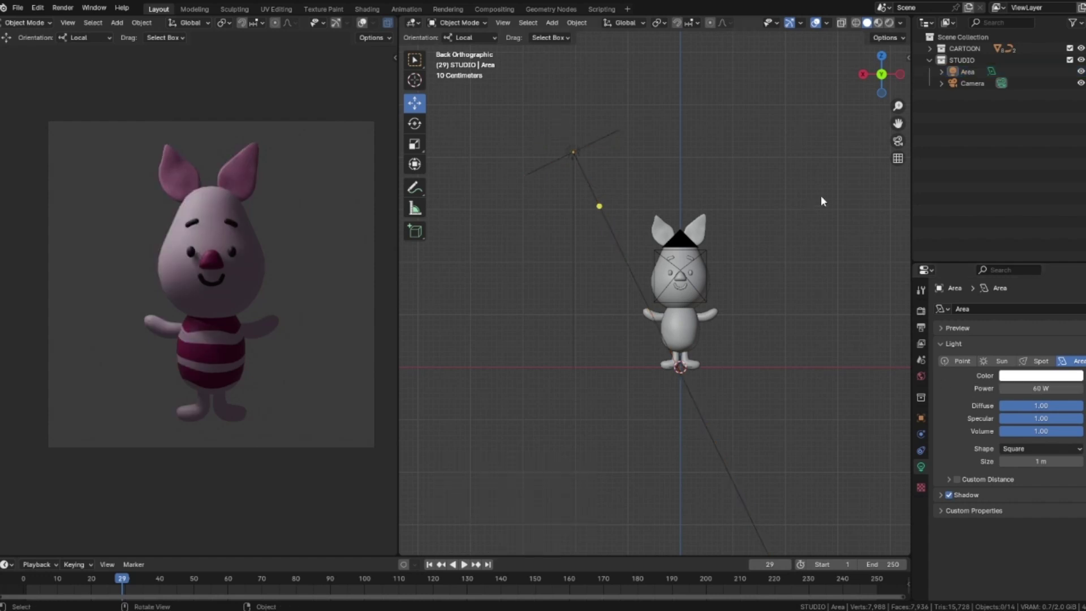
# - Move the area light about 0.62 m further toward the camera along Y in the top view
pyautogui.moveTo(601, 236); pyautogui.dragTo(730, 262, button='middle')
pyautogui.click(633, 167)
pyautogui.moveTo(683, 146)
pyautogui.mouseDown()
pyautogui.moveTo(665, 148)
pyautogui.moveTo(680, 138)
pyautogui.mouseUp()
pyautogui.moveTo(772, 225); pyautogui.dragTo(677, 227, button='middle')
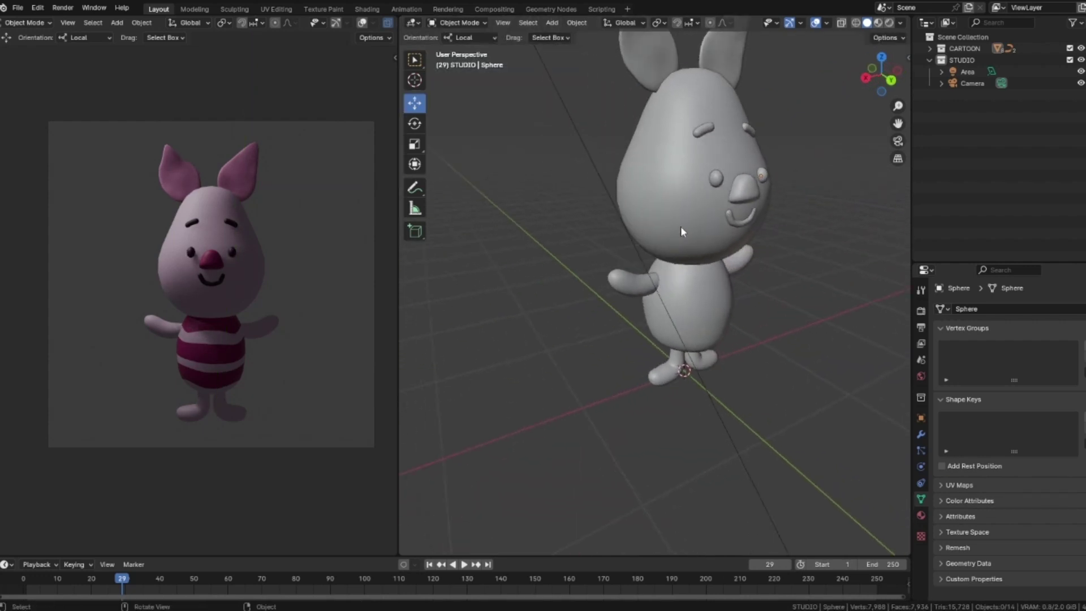
pyautogui.click(892, 80)
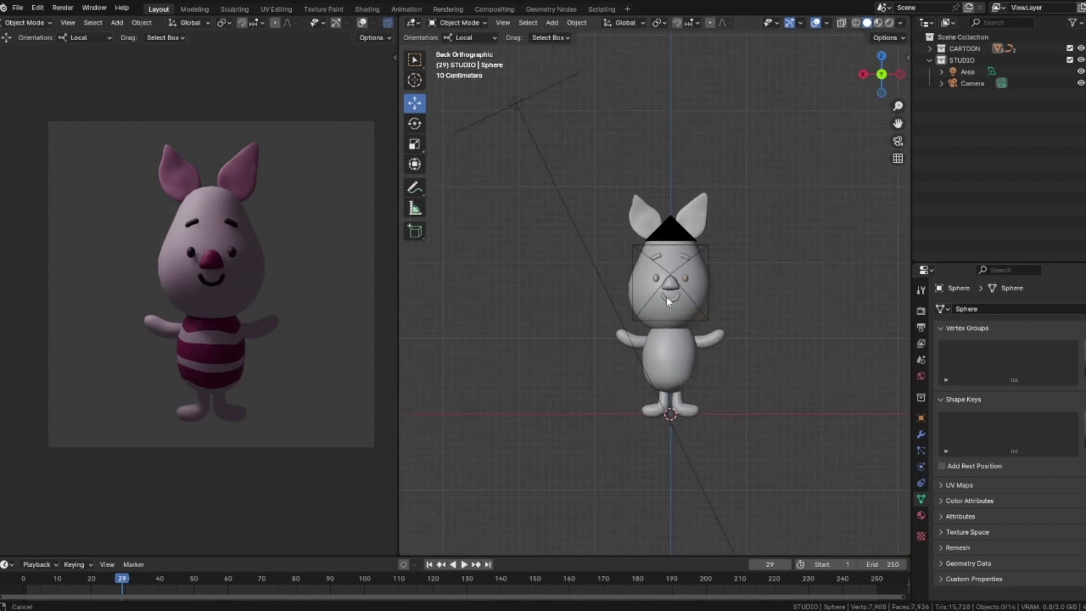
pyautogui.click(882, 56)
pyautogui.click(728, 289)
pyautogui.moveTo(741, 235); pyautogui.dragTo(732, 211)
# - Duplicate the area light about 3.9 m across to the pig's other side and rotate the copy about 45° toward the pig
pyautogui.press('shift')
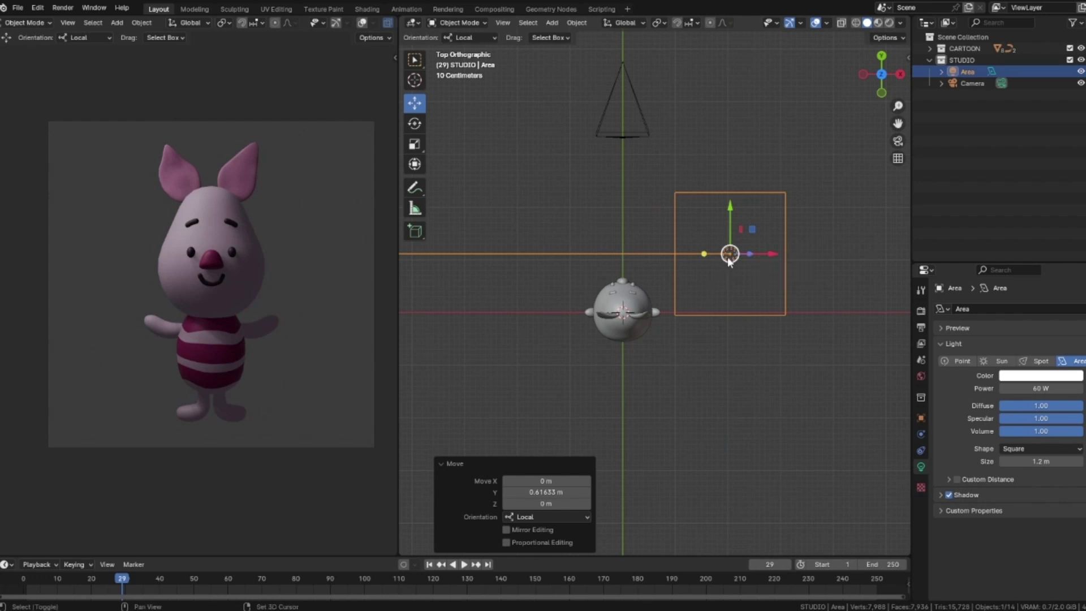
pyautogui.hotkey('shift', 'd')
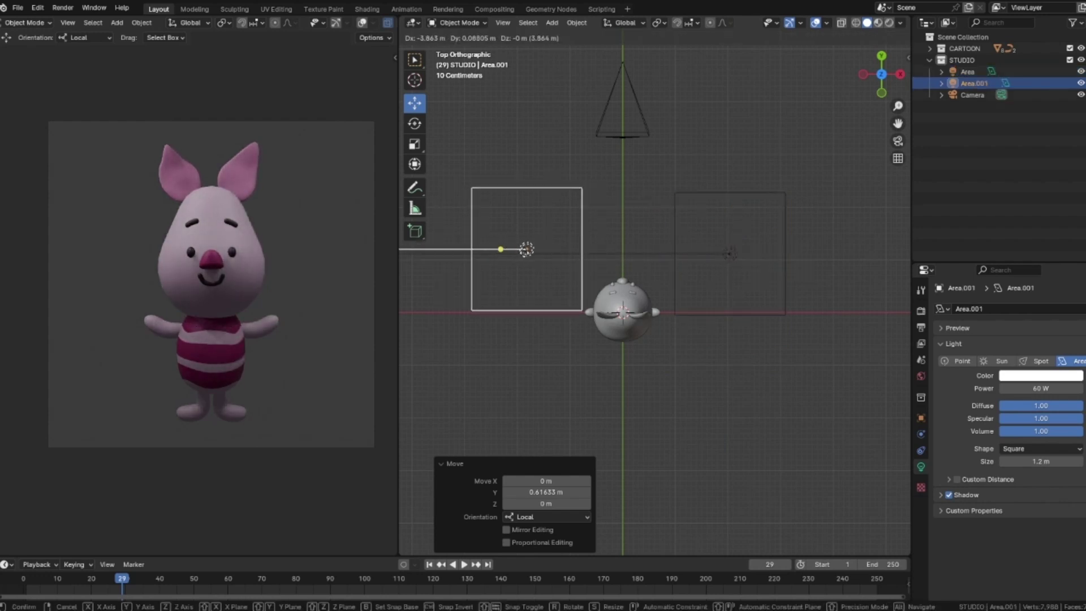
pyautogui.click(527, 249)
pyautogui.moveTo(501, 249); pyautogui.dragTo(629, 304)
pyautogui.moveTo(629, 304); pyautogui.dragTo(699, 320, button='middle')
pyautogui.click(415, 124)
pyautogui.moveTo(620, 250); pyautogui.dragTo(603, 240)
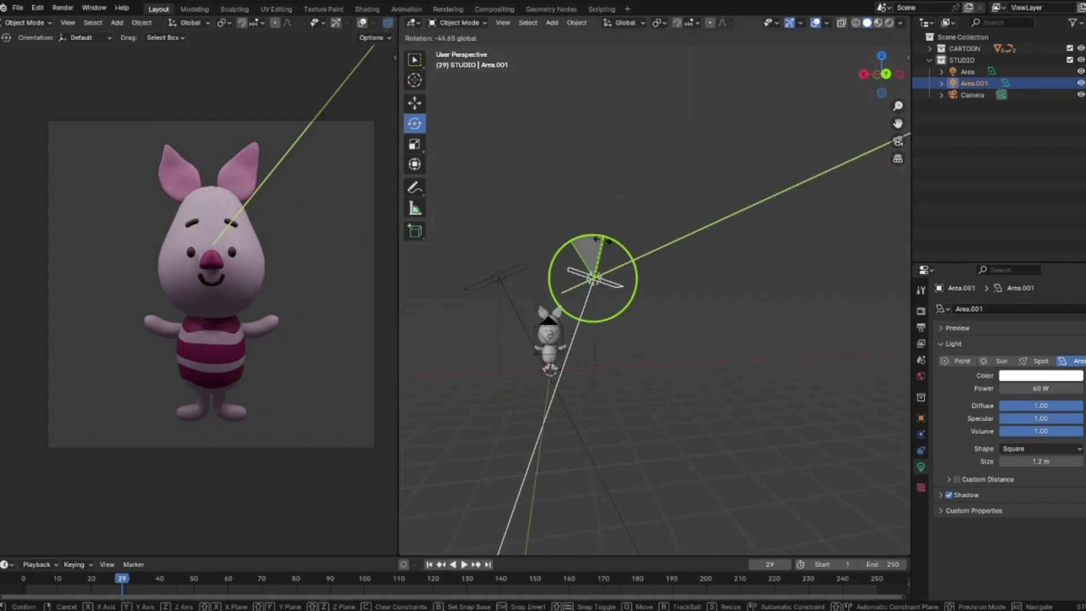
pyautogui.click(718, 191)
# - Duplicate the first area light in the top view and place the copy about 2.8 m further toward the camera
pyautogui.moveTo(718, 192); pyautogui.dragTo(853, 97, button='middle')
pyautogui.click(881, 60)
pyautogui.keyDown('shift'); pyautogui.moveTo(816, 172); pyautogui.dragTo(670, 167, button='middle'); pyautogui.keyUp('shift')
pyautogui.scroll(4, 670, 170)
pyautogui.keyDown('shift'); pyautogui.moveTo(650, 249); pyautogui.dragTo(711, 305, button='middle'); pyautogui.keyUp('shift')
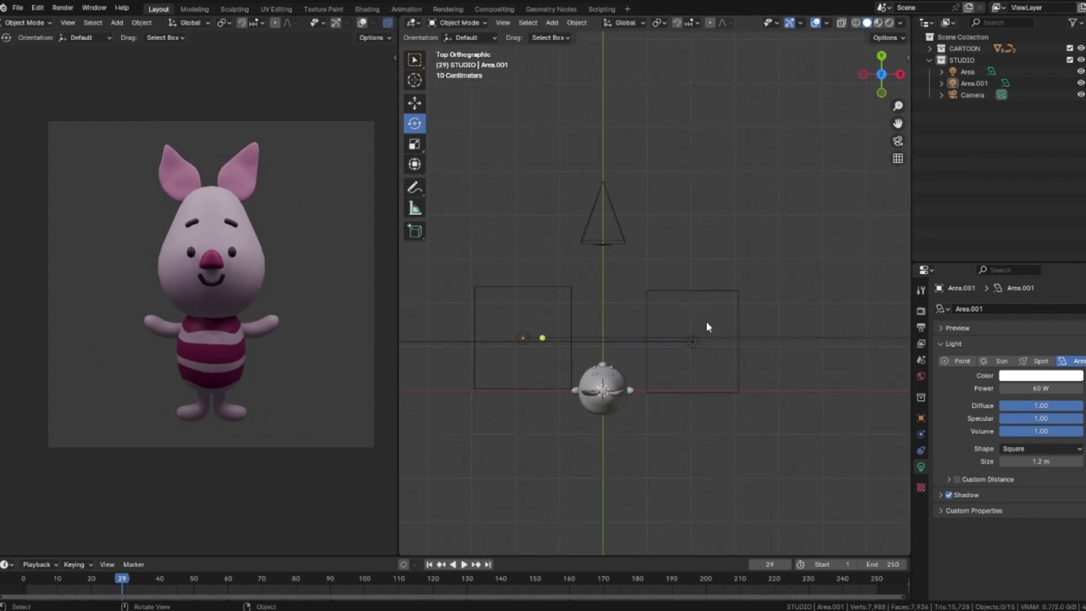
pyautogui.click(697, 338)
pyautogui.hotkey('shift', 'd')
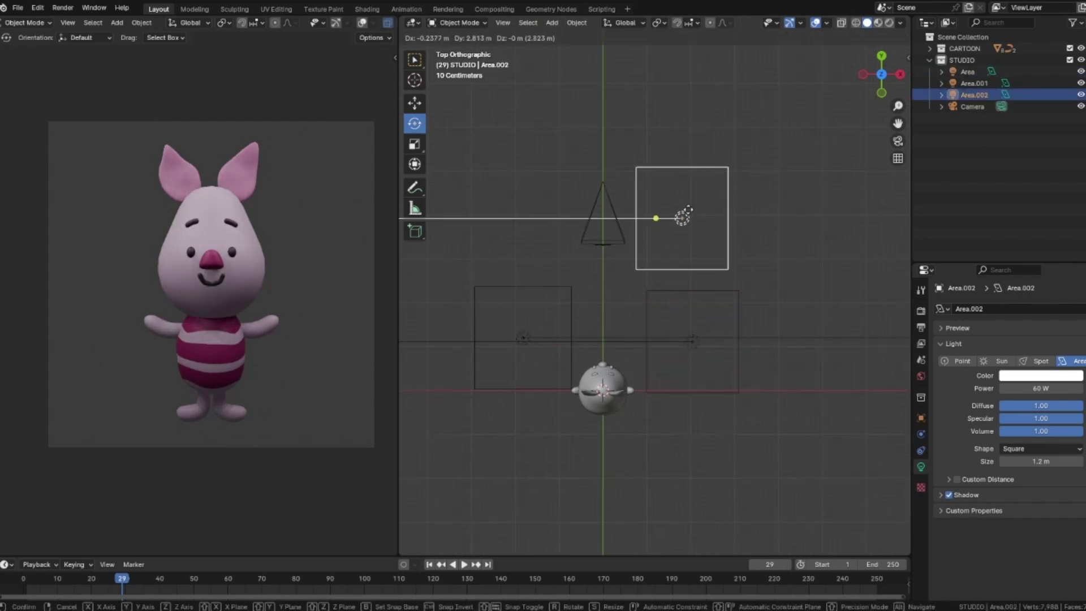
pyautogui.click(683, 215)
# - Lower the third area light to the pig's height at its side and rotate it 49.8° about Y to face the pig
pyautogui.moveTo(782, 186); pyautogui.dragTo(464, 229, button='middle')
pyautogui.press('g')
pyautogui.click(719, 317)
pyautogui.moveTo(464, 229); pyautogui.dragTo(797, 221)
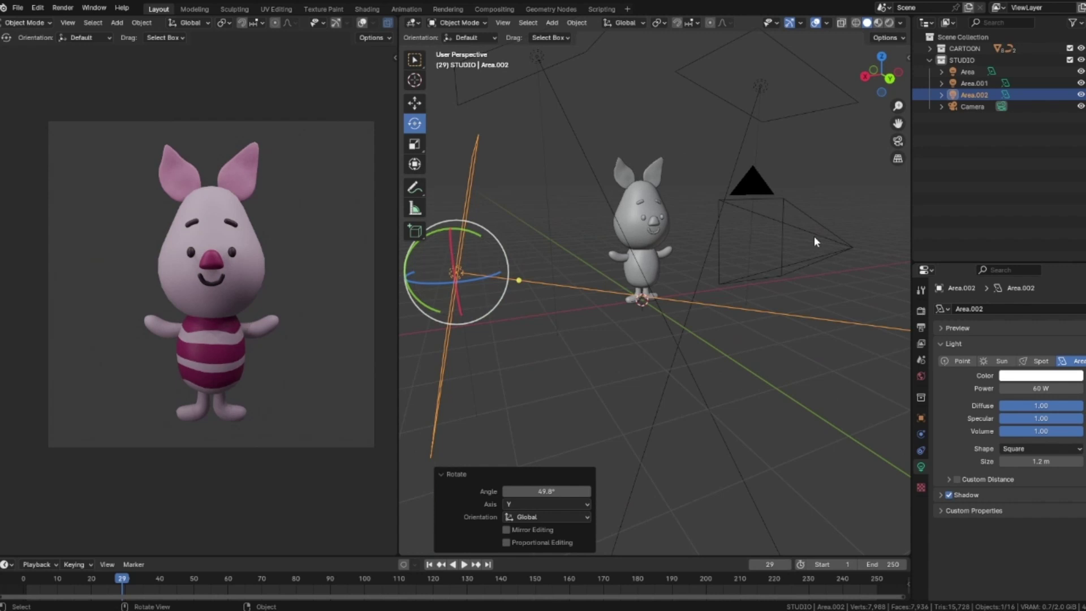
pyautogui.click(841, 206)
# - Adjust the power of the three area lights, setting the first to 73.2 W and the third to 92.7 W
pyautogui.scroll(-3, 832, 211)
pyautogui.keyDown('shift'); pyautogui.moveTo(823, 216); pyautogui.dragTo(769, 259, button='middle'); pyautogui.keyUp('shift')
pyautogui.click(626, 233)
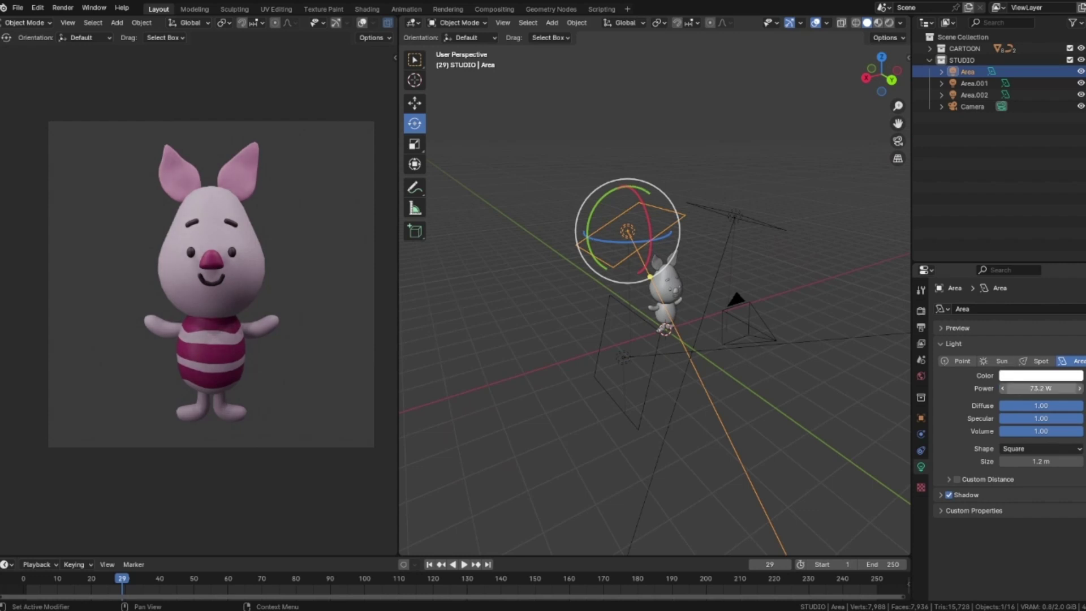
pyautogui.click(735, 219)
pyautogui.moveTo(1051, 390); pyautogui.dragTo(889, 389)
pyautogui.click(628, 359)
pyautogui.moveTo(1041, 389); pyautogui.dragTo(1052, 389)
pyautogui.click(819, 193)
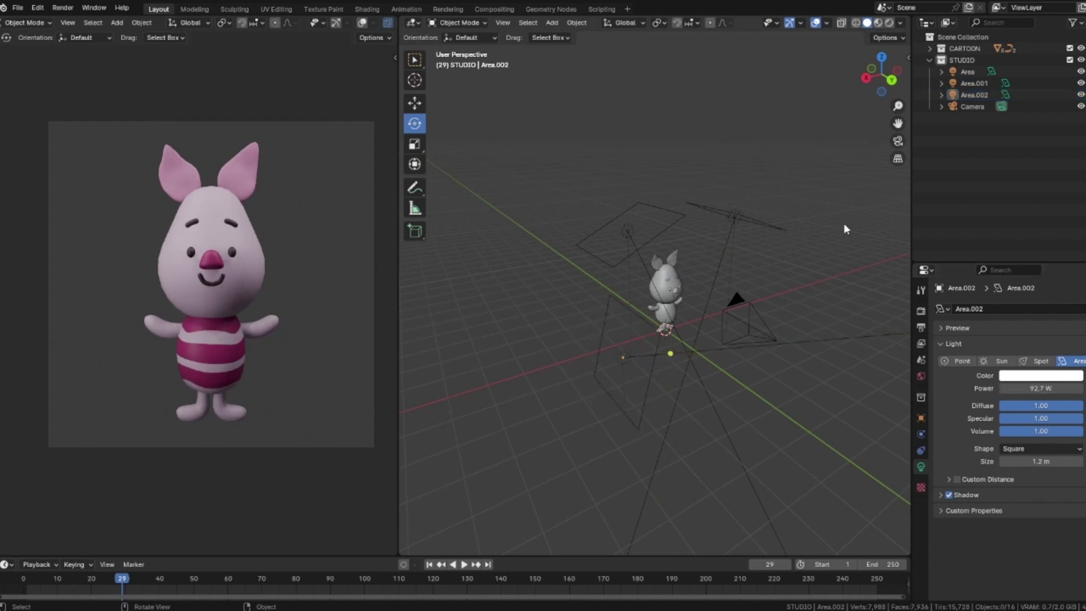
# - Duplicate the third area light in the top view, place the copy on the pig's opposite side, and rotate it toward the backdrop side
pyautogui.moveTo(770, 191); pyautogui.dragTo(861, 318, button='middle')
pyautogui.click(625, 217)
pyautogui.click(880, 60)
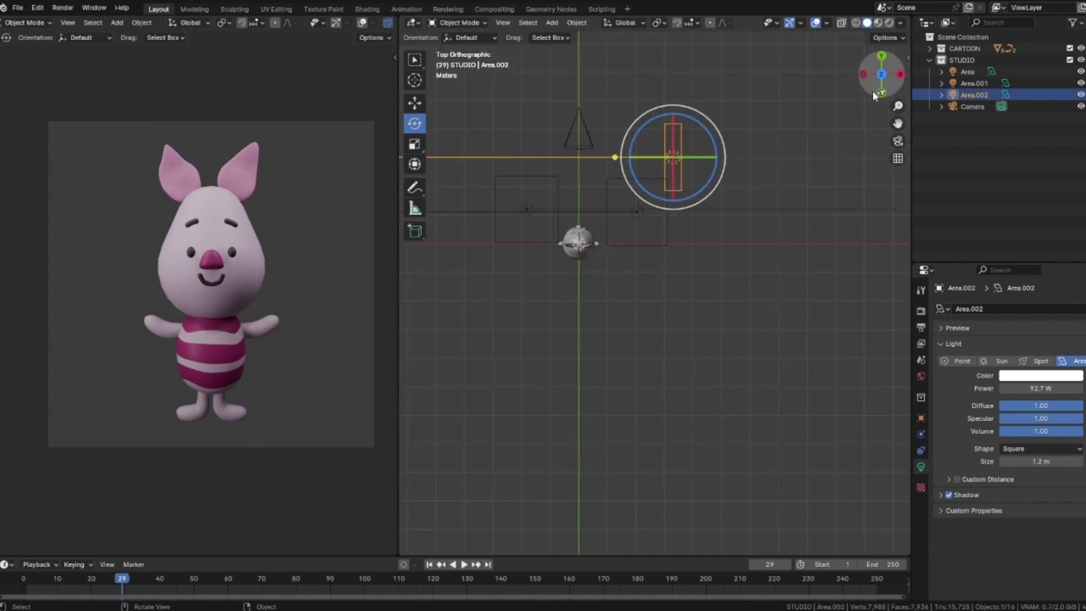
pyautogui.keyDown('shift'); pyautogui.moveTo(717, 385); pyautogui.dragTo(751, 414, button='middle'); pyautogui.keyUp('shift')
pyautogui.hotkey('shift', 'd')
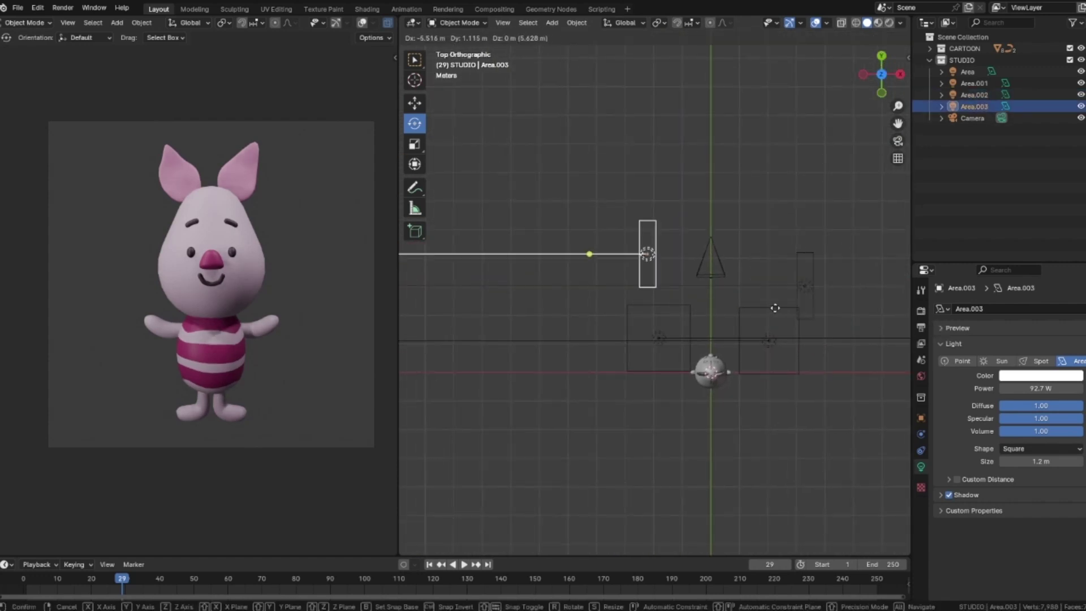
pyautogui.click(508, 279)
pyautogui.moveTo(518, 263); pyautogui.dragTo(592, 374)
pyautogui.click(672, 182)
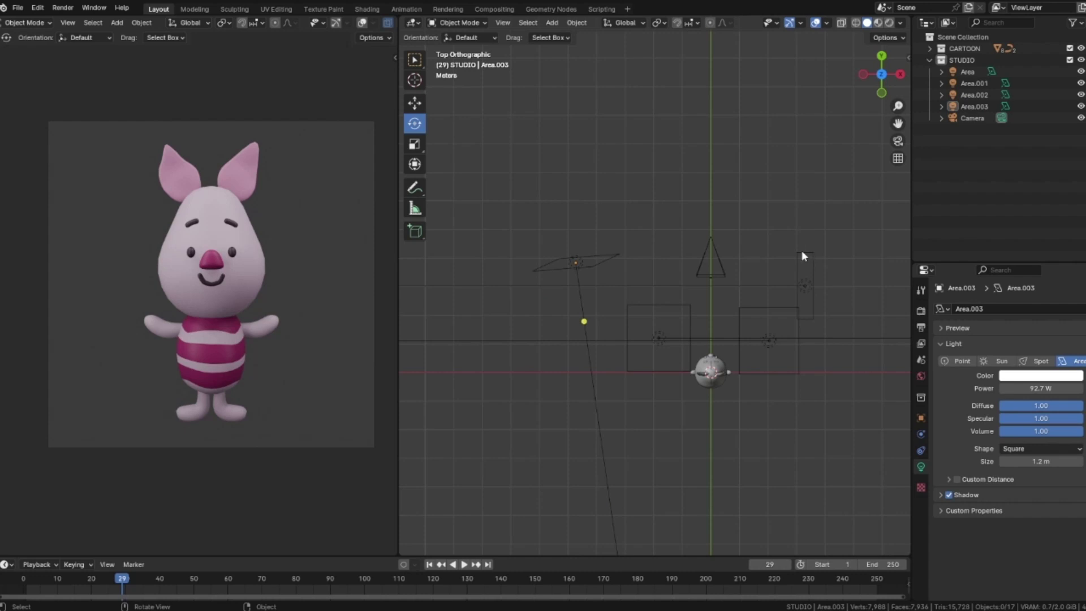
# - Set the power of the fourth area light to 115.9 W
pyautogui.moveTo(784, 265); pyautogui.dragTo(710, 215, button='middle')
pyautogui.click(582, 248)
pyautogui.moveTo(1041, 388)
pyautogui.mouseDown()
pyautogui.moveTo(1018, 388)
pyautogui.moveTo(1053, 388)
pyautogui.mouseUp()
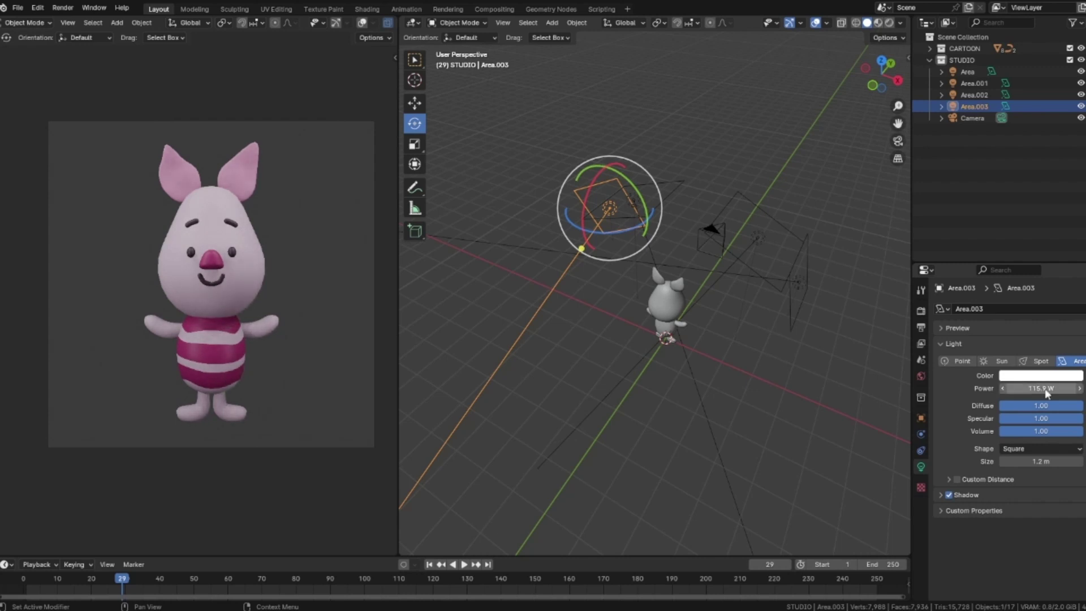
pyautogui.click(727, 96)
pyautogui.moveTo(728, 97); pyautogui.dragTo(743, 212, button='middle')
# - Set the roughness of the eyes' brown material to 0.374
pyautogui.click(888, 79)
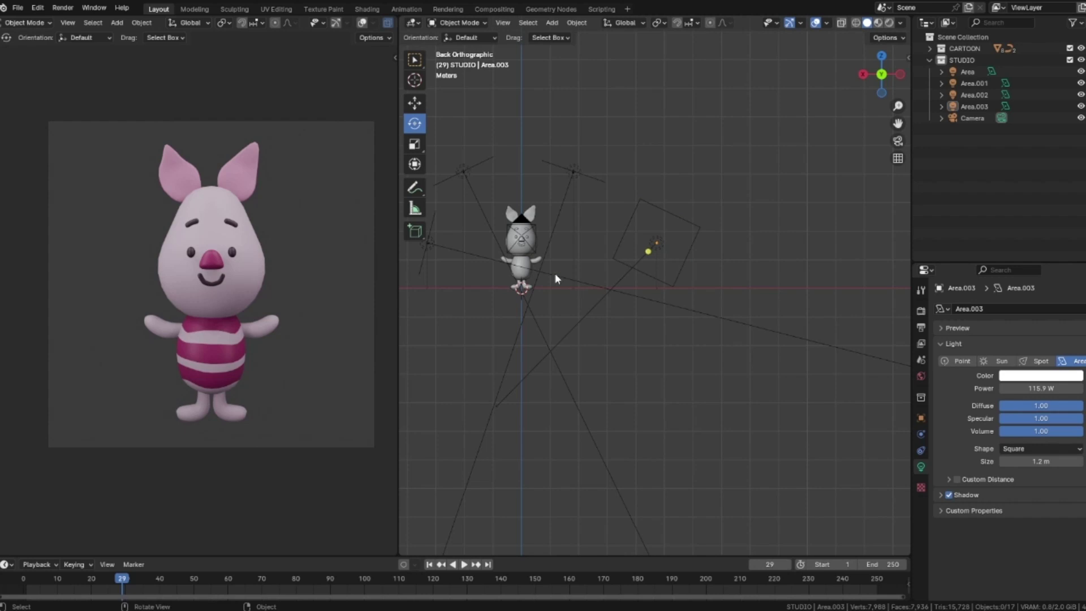
pyautogui.scroll(7, 572, 286)
pyautogui.click(543, 252)
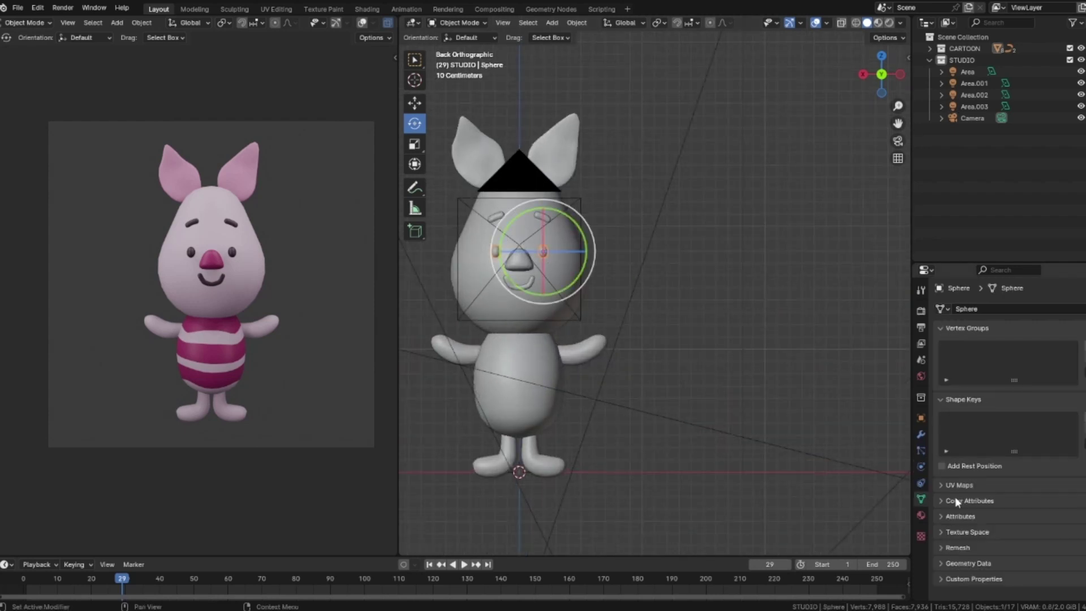
pyautogui.click(921, 515)
pyautogui.moveTo(1044, 484); pyautogui.dragTo(1035, 483)
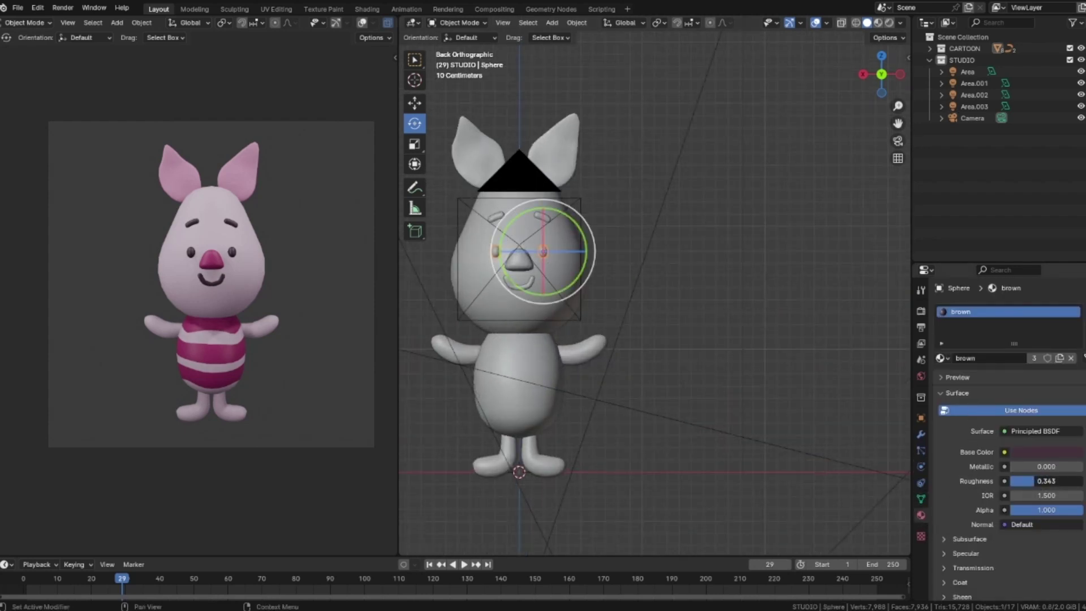
pyautogui.click(725, 290)
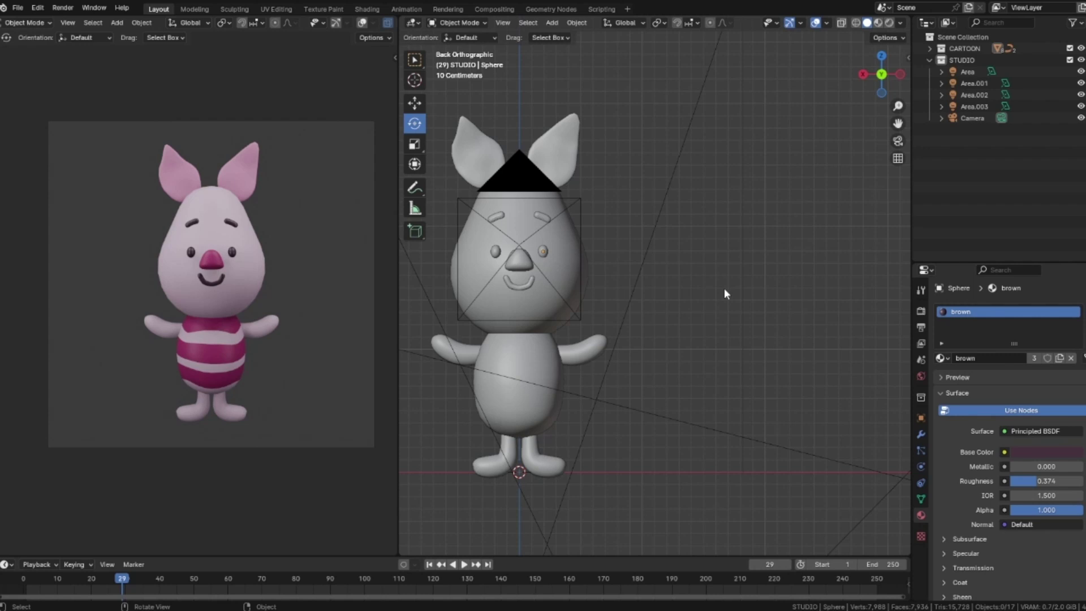
# - Set the roughness of the nose's magenta material to 0.484 and of the head's light pink material to 0.398
pyautogui.click(519, 261)
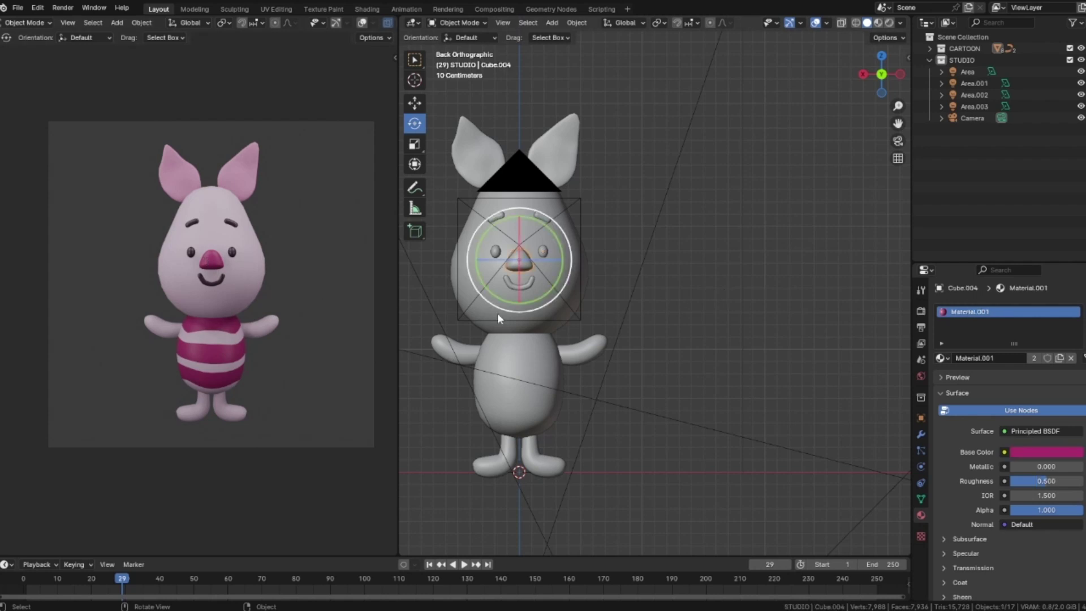
pyautogui.click(780, 347)
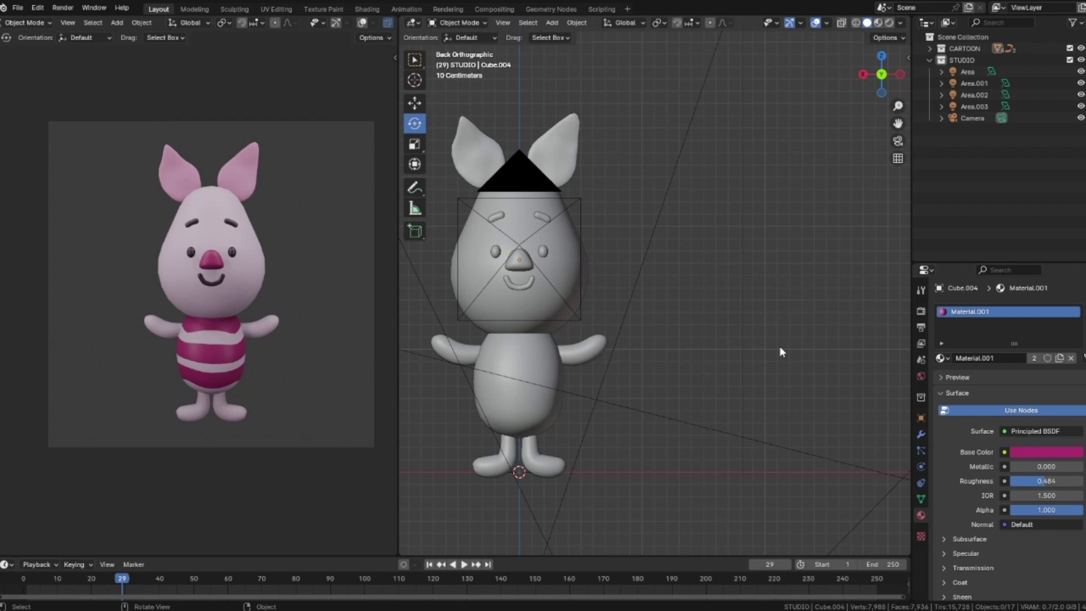
pyautogui.click(565, 269)
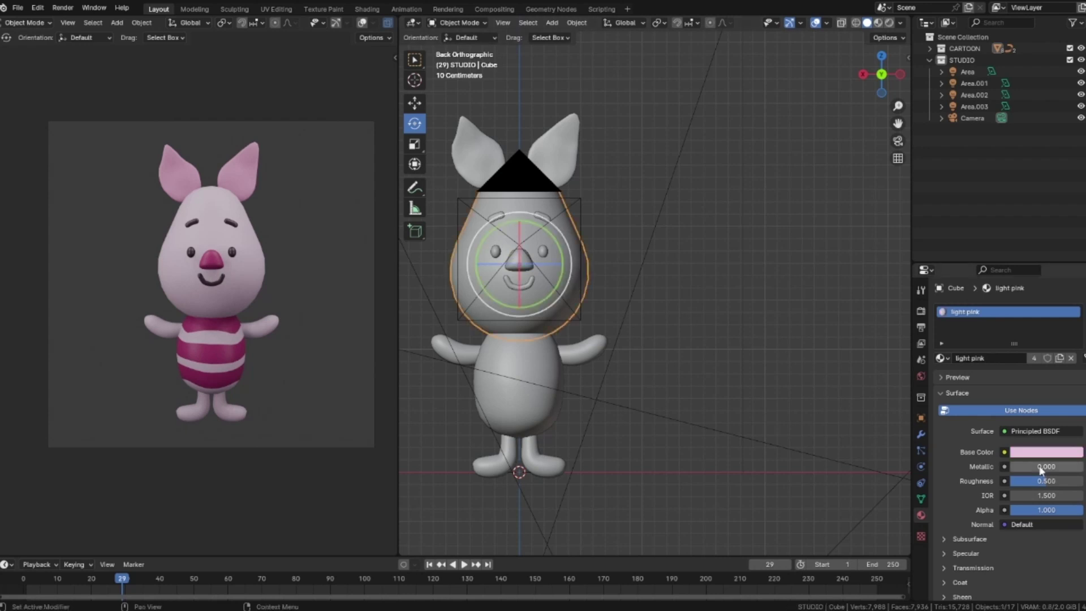
pyautogui.moveTo(1047, 481); pyautogui.dragTo(1039, 480)
pyautogui.click(779, 270)
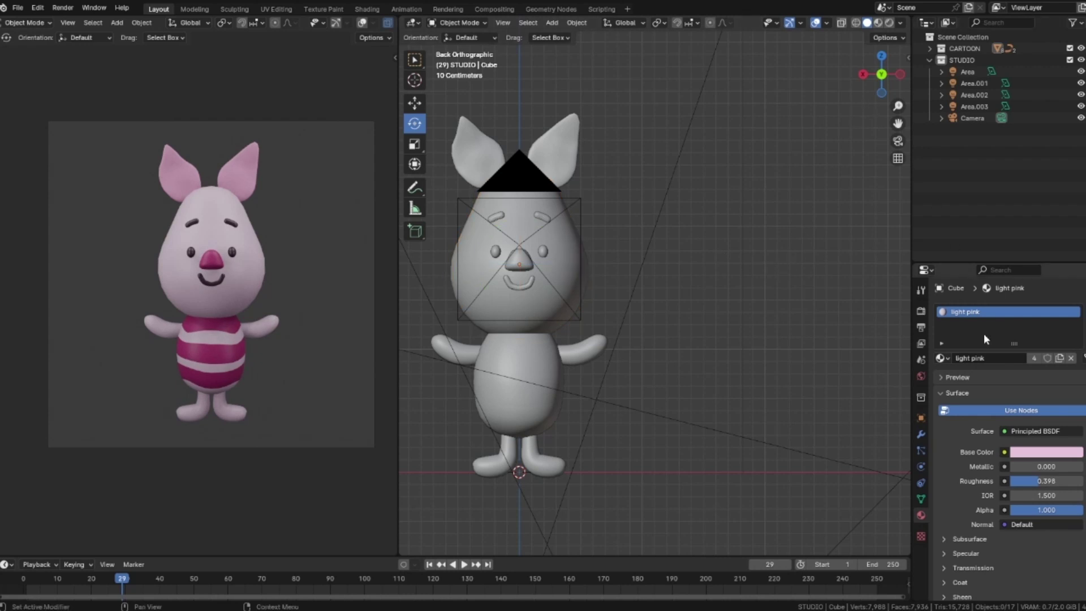
# - Choose EEVEE as the scene's render engine
pyautogui.click(921, 312)
pyautogui.click(1035, 202)
pyautogui.click(1026, 240)
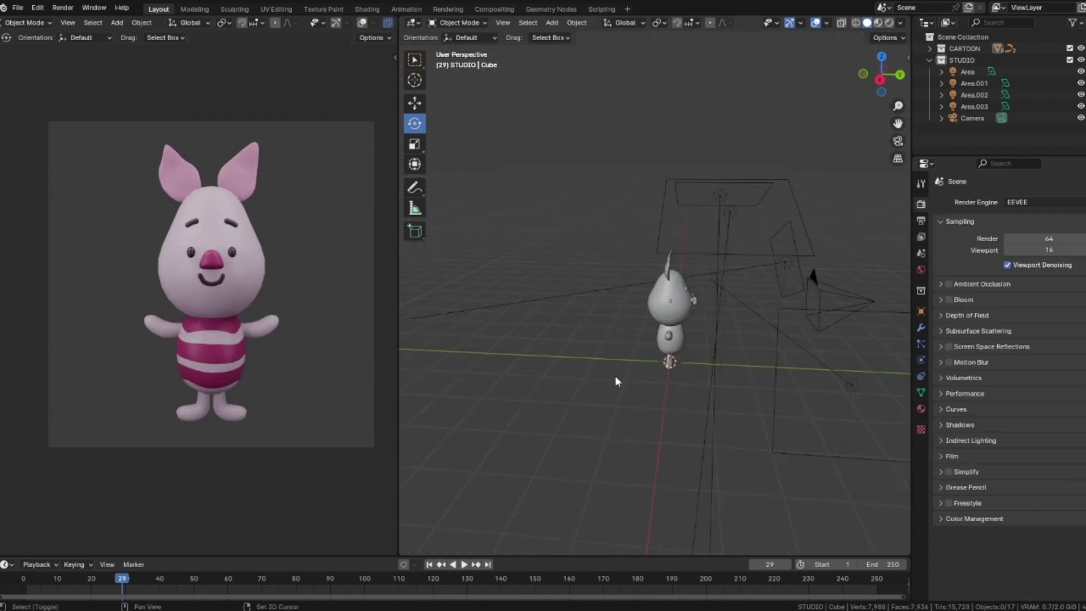
# - Add a 2 m plane under the pig's feet and scale it up by about 4.06 as a studio floor
pyautogui.hotkey('shift', 'a')
pyautogui.moveTo(599, 235)
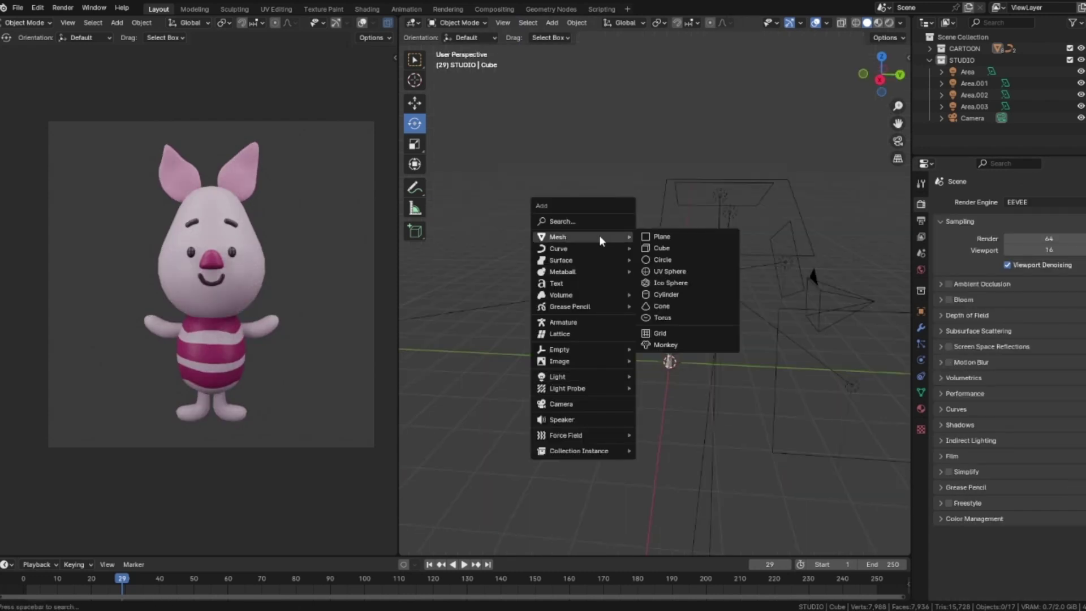
pyautogui.click(656, 236)
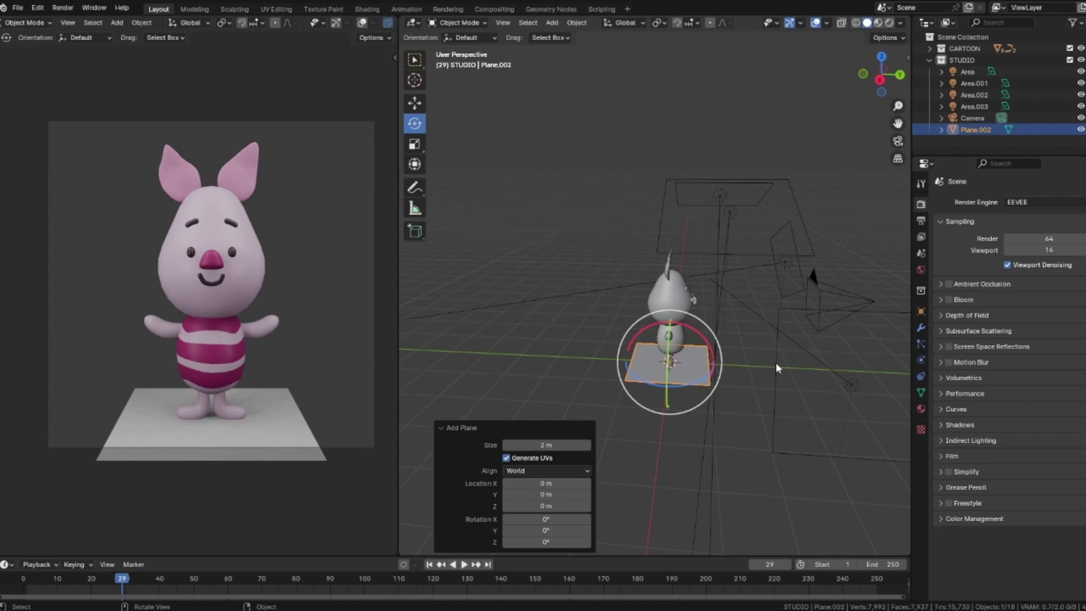
pyautogui.press('s')
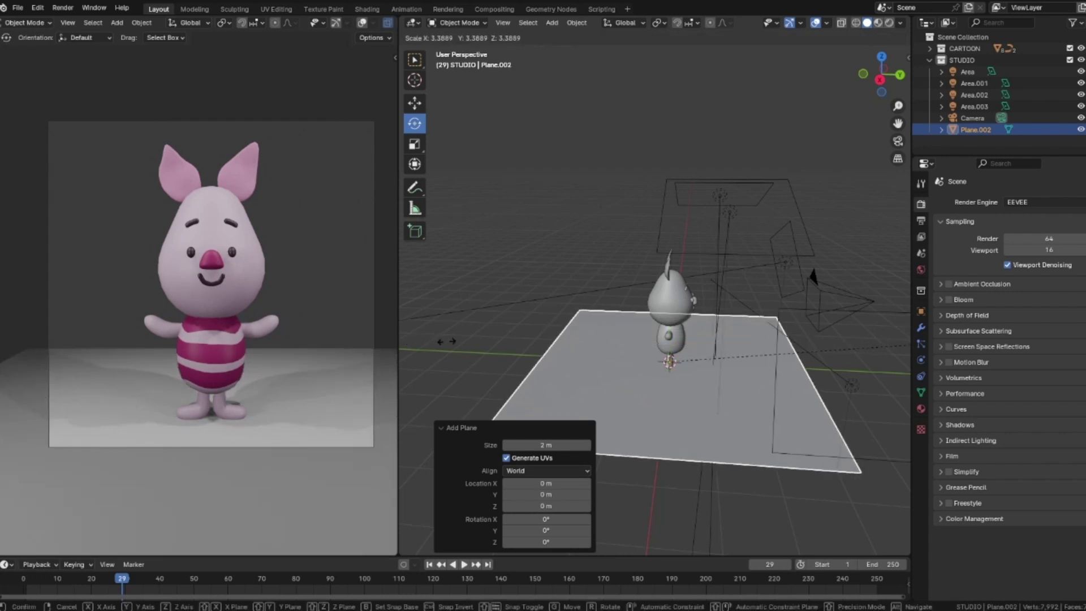
pyautogui.click(482, 342)
# - Move the floor plane back along Y so more of it lies behind the pig
pyautogui.scroll(-5, 628, 378)
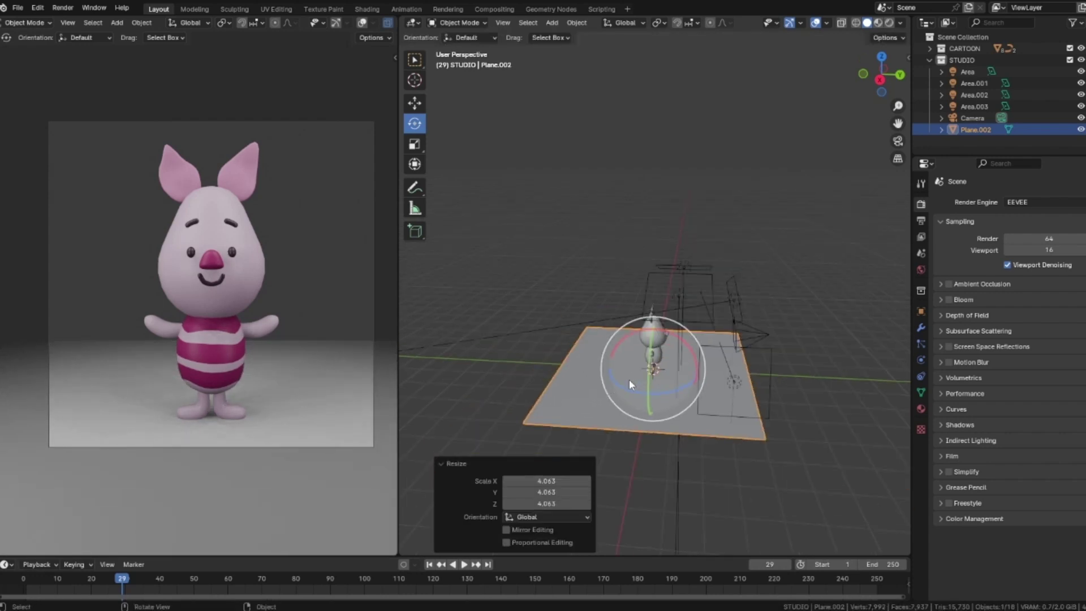
pyautogui.click(415, 103)
pyautogui.moveTo(705, 370); pyautogui.dragTo(655, 368)
pyautogui.click(810, 260)
pyautogui.moveTo(810, 260); pyautogui.dragTo(560, 377, button='middle')
# - Extrude the floor plane's rear edge straight up along Z to form a tall back wall
pyautogui.click(560, 378)
pyautogui.press('Tab')
pyautogui.hotkey('alt', 'a')
pyautogui.moveTo(544, 342)
pyautogui.mouseDown(button='middle')
pyautogui.moveTo(612, 404)
pyautogui.moveTo(550, 362)
pyautogui.mouseUp(button='middle')
pyautogui.click(509, 23)
pyautogui.click(508, 365)
pyautogui.press('e')
pyautogui.press('z')
pyautogui.click(530, 156)
pyautogui.click(608, 148)
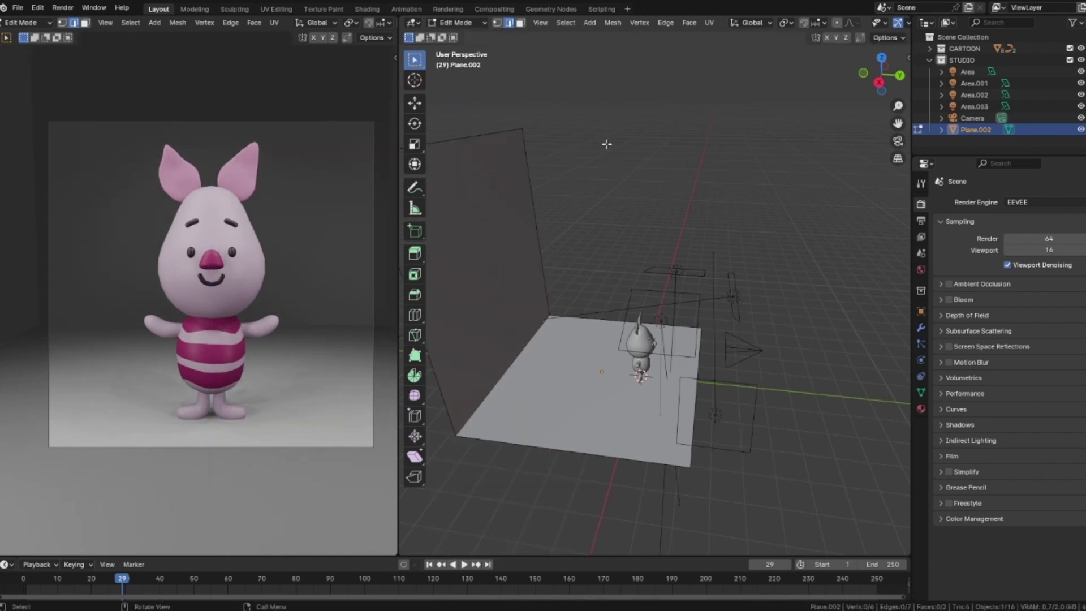
# - Bevel the edge between floor and back wall with a width of about 1.18 m and 14 segments
pyautogui.click(515, 362)
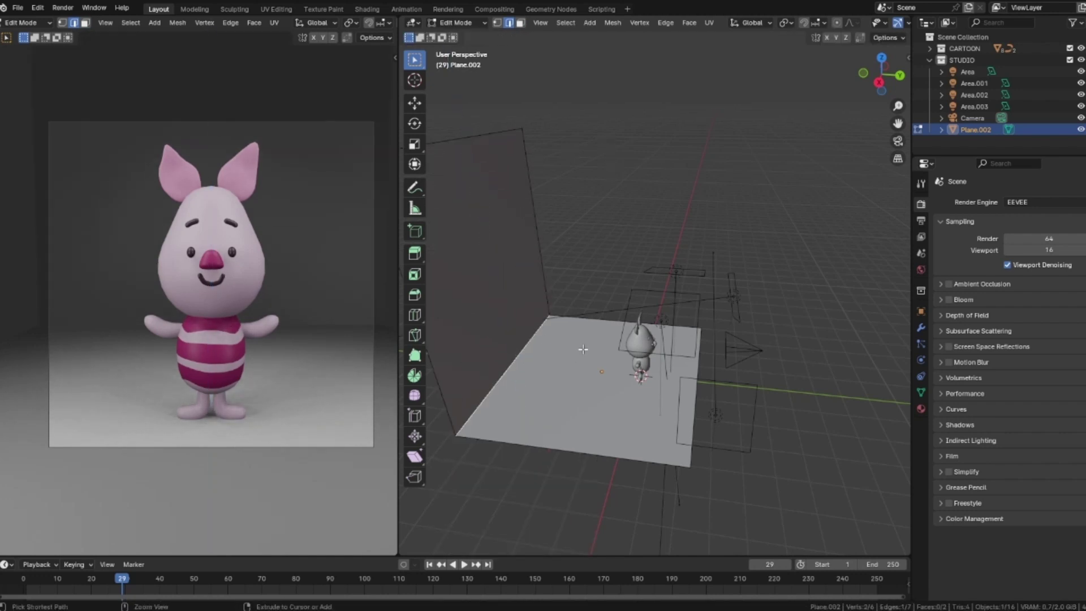
pyautogui.hotkey('ctrl', 'b')
pyautogui.scroll(10, 663, 354)
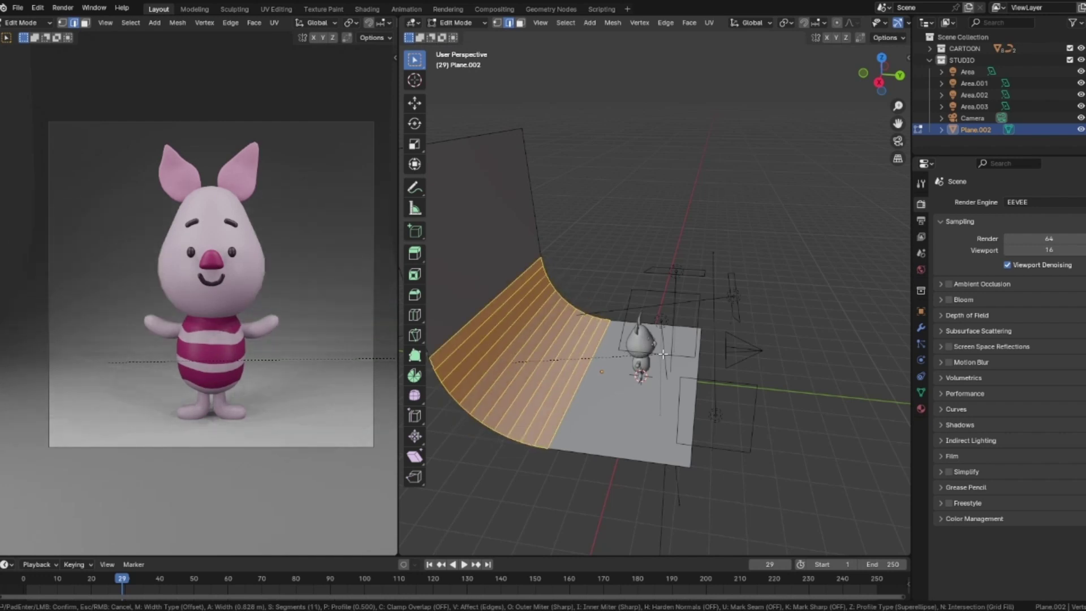
pyautogui.scroll(3, 650, 355)
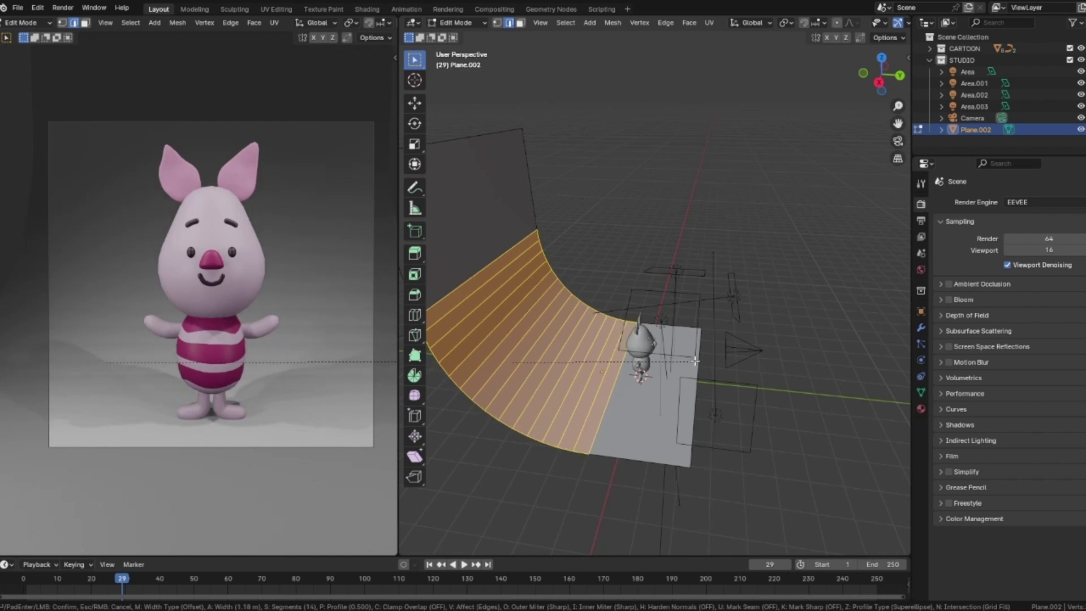
pyautogui.click(696, 361)
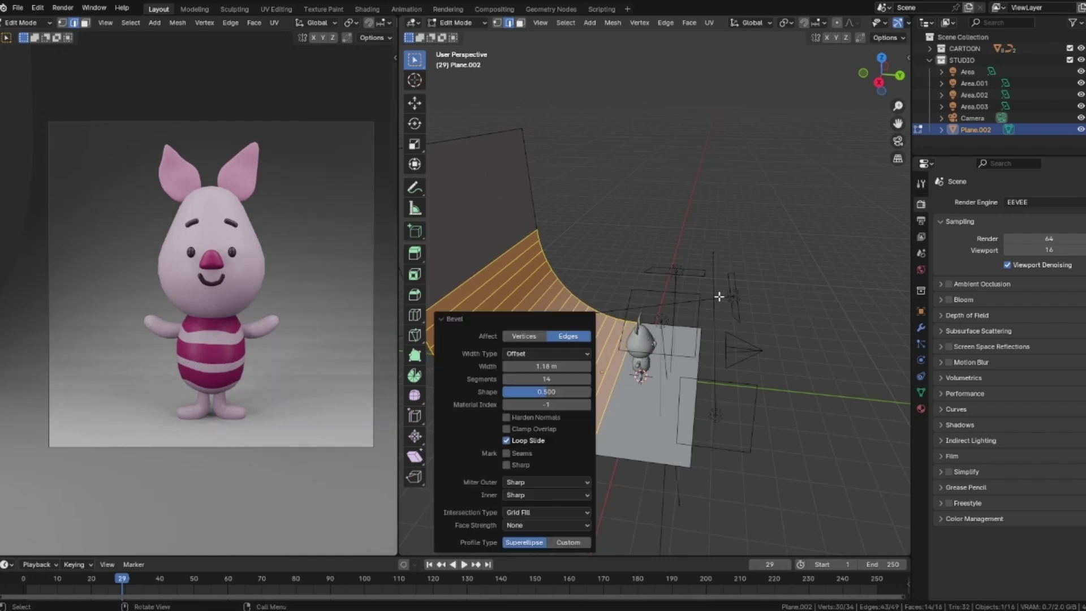
# - Leave mesh editing and shade the curved backdrop smooth
pyautogui.press('Tab')
pyautogui.click(755, 189)
pyautogui.click(530, 352)
pyautogui.rightClick(531, 352)
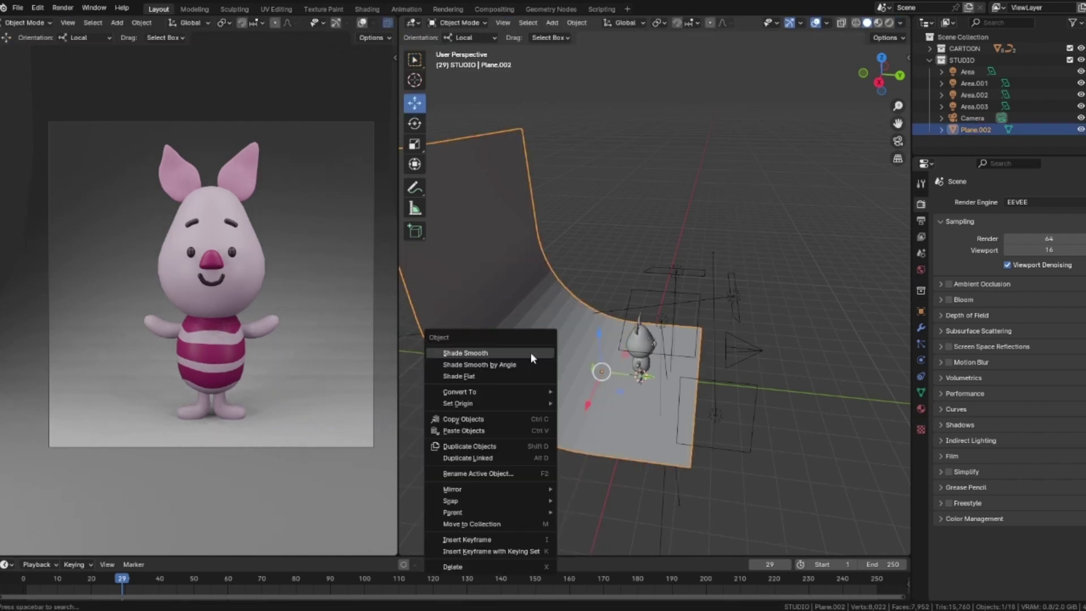
pyautogui.click(529, 351)
pyautogui.click(743, 142)
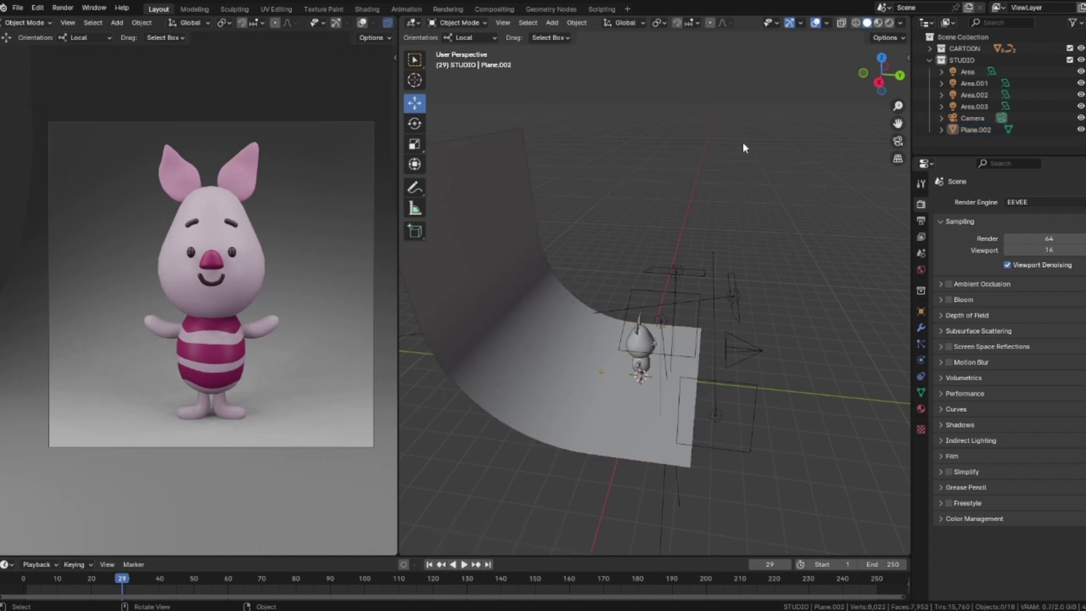
# - Shift the backdrop slightly further back along Y, away from the camera, and view the scene through the camera
pyautogui.click(569, 409)
pyautogui.moveTo(651, 378); pyautogui.dragTo(629, 371)
pyautogui.click(811, 225)
pyautogui.click(628, 396)
pyautogui.click(806, 260)
pyautogui.press('KP_0')
pyautogui.keyDown('shift'); pyautogui.moveTo(774, 362); pyautogui.dragTo(751, 357, button='middle'); pyautogui.keyUp('shift')
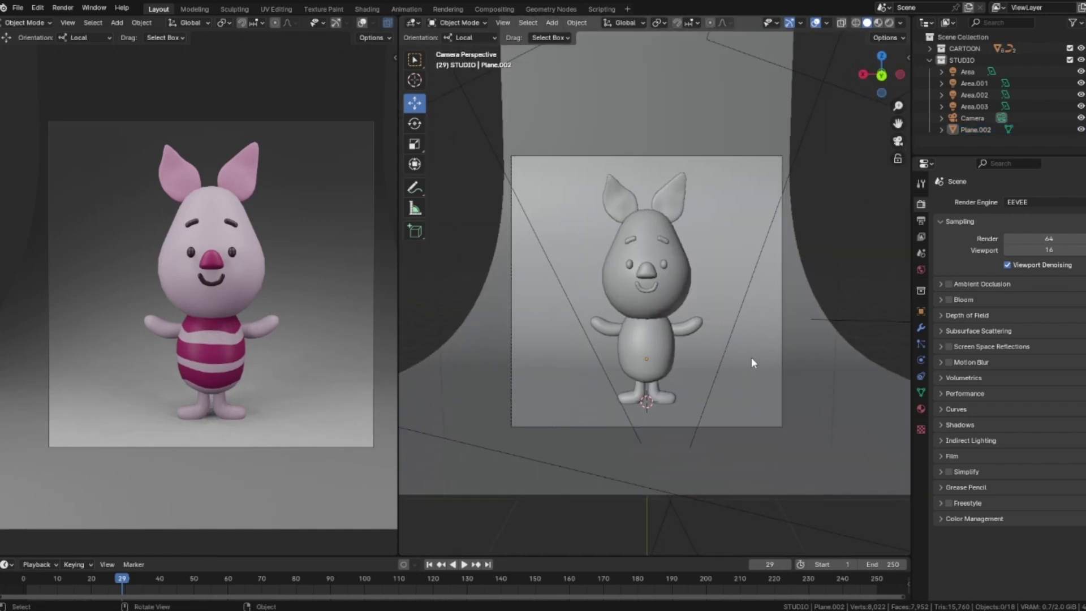
# - Give the backdrop a new material named BACKGROUND
pyautogui.click(806, 389)
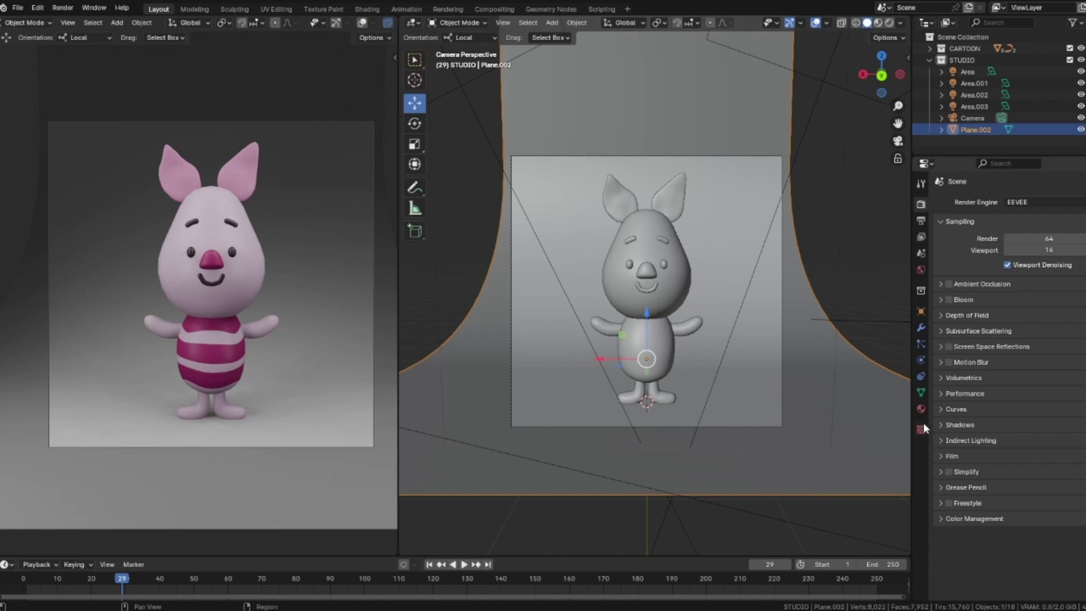
pyautogui.click(921, 408)
pyautogui.doubleClick(984, 251)
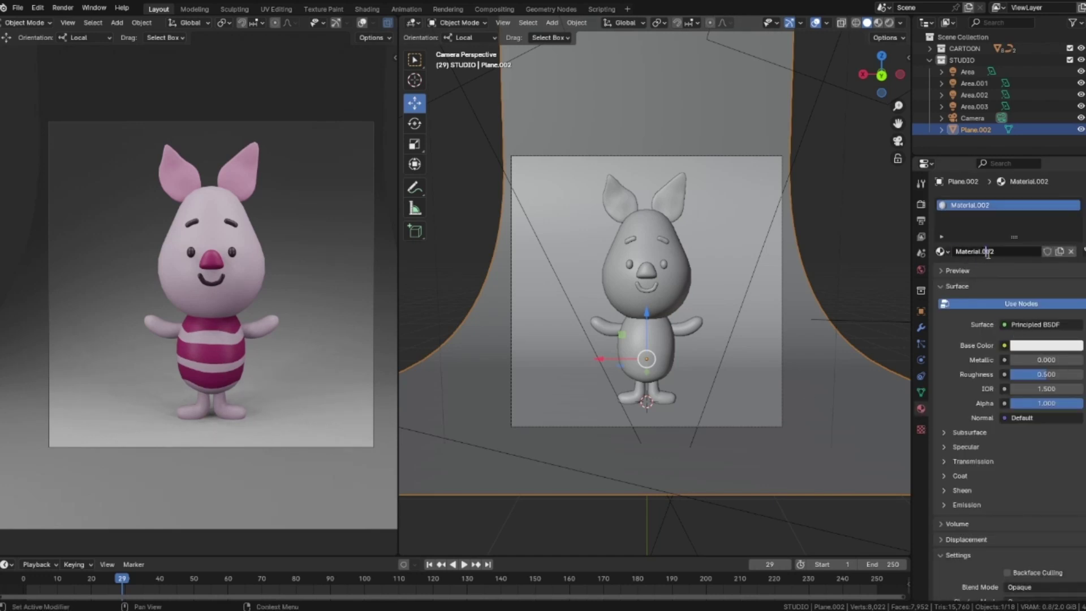
pyautogui.write('BACKGROUND')
pyautogui.press('Return')
# - Try base colours sampled from the pig's arm and ear on the BACKGROUND material
pyautogui.click(1057, 346)
pyautogui.click(1078, 298)
pyautogui.click(264, 324)
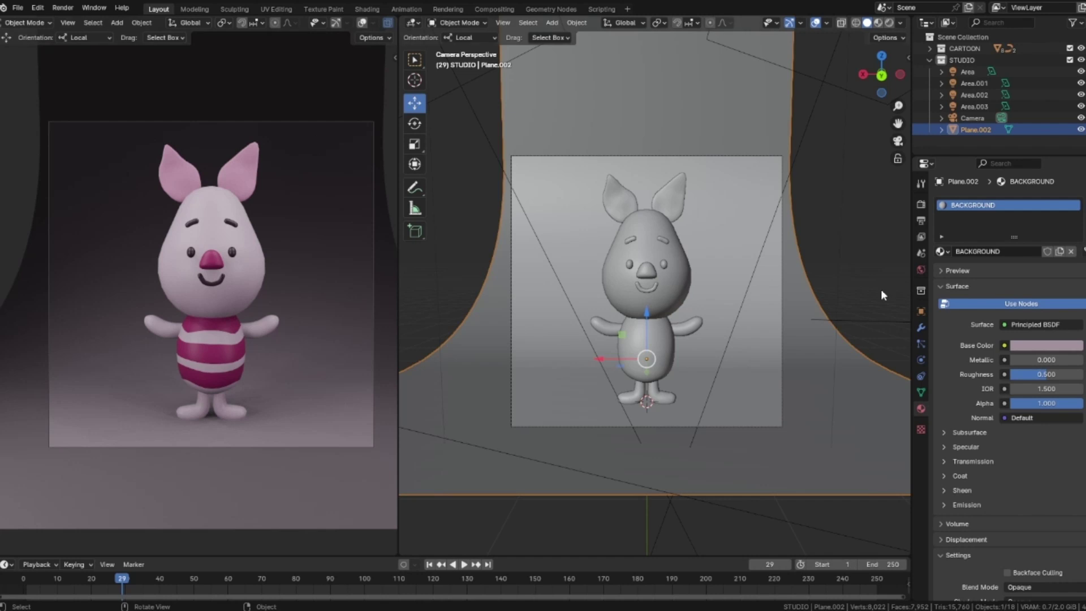
pyautogui.click(1063, 346)
pyautogui.click(1073, 295)
pyautogui.click(177, 173)
# - Try a light blue base colour on the BACKGROUND material
pyautogui.click(1047, 345)
pyautogui.click(1002, 204)
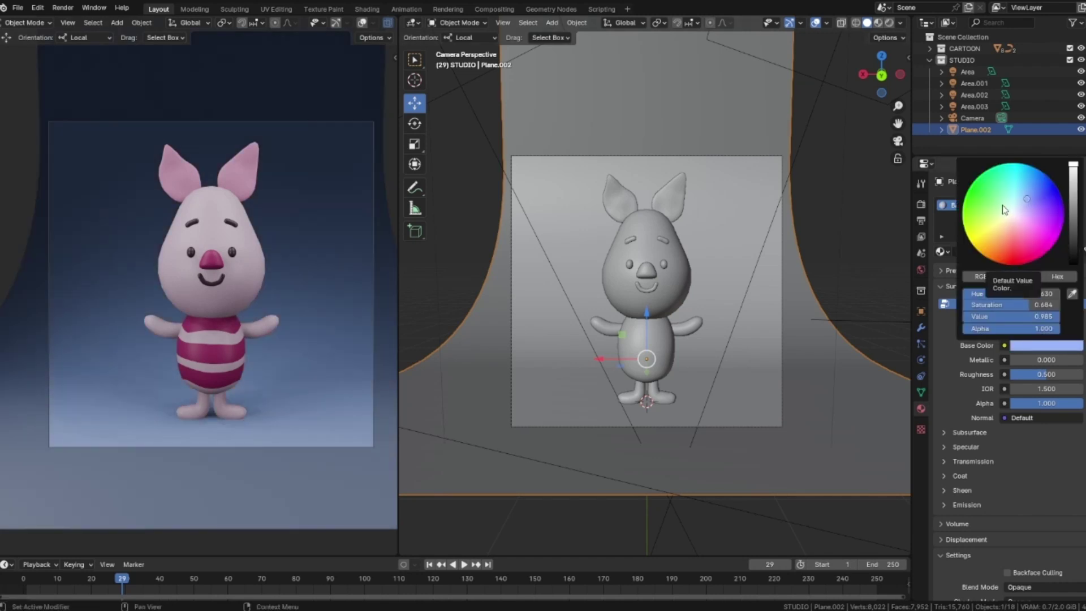
pyautogui.moveTo(1003, 209); pyautogui.dragTo(1026, 198)
# - Sample the magenta of the pig's shirt as the backdrop's base colour, reduce its saturation to about 0.648 and raise its value to a bright pink
pyautogui.click(1071, 293)
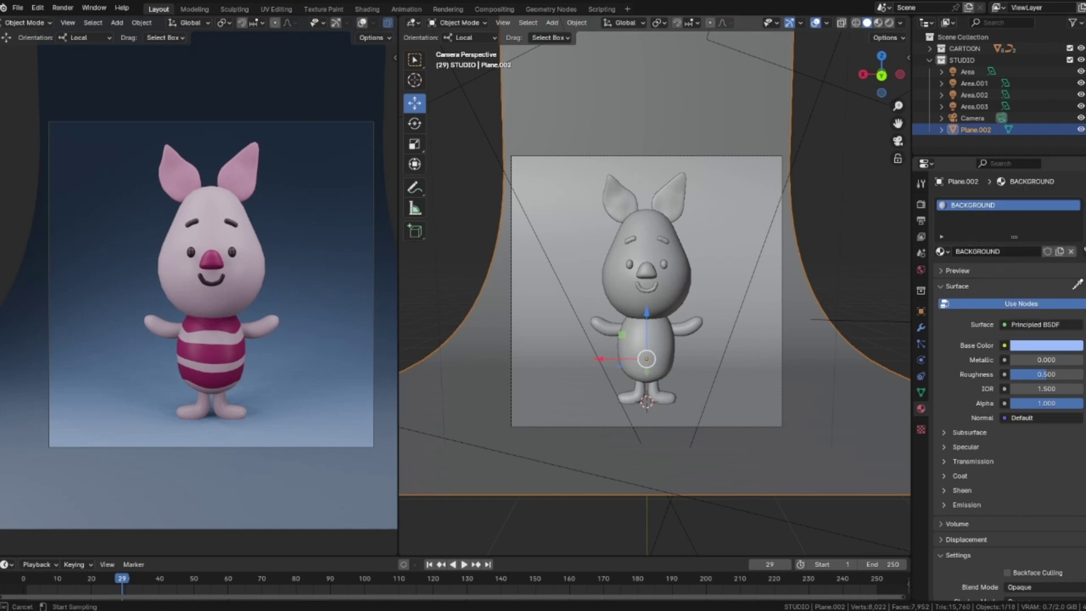
pyautogui.click(225, 327)
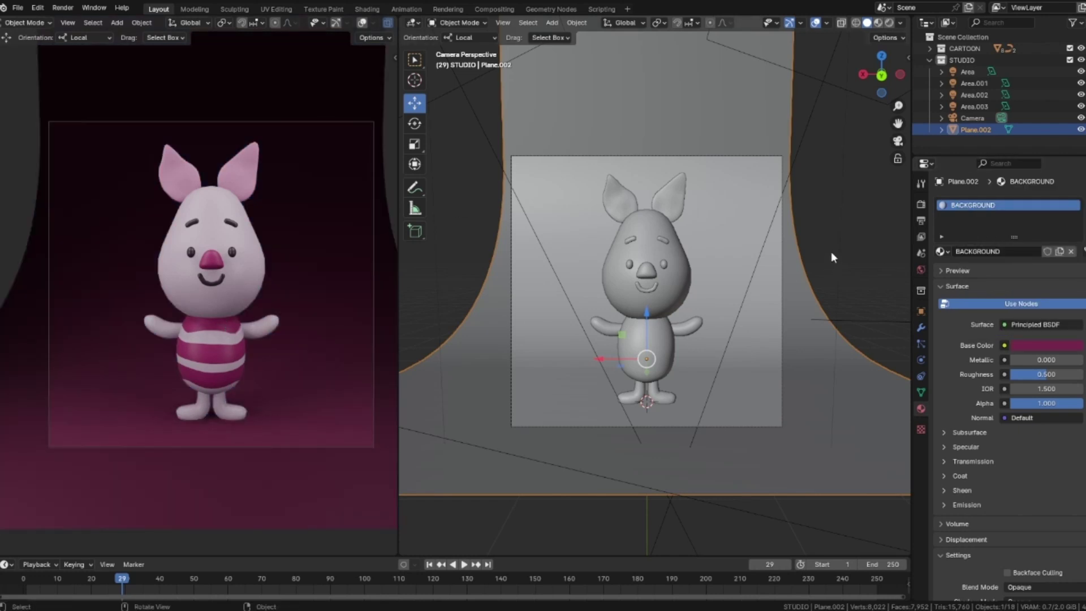
pyautogui.click(1048, 345)
pyautogui.moveTo(1017, 233); pyautogui.dragTo(1021, 231)
pyautogui.moveTo(1022, 305); pyautogui.dragTo(1042, 317)
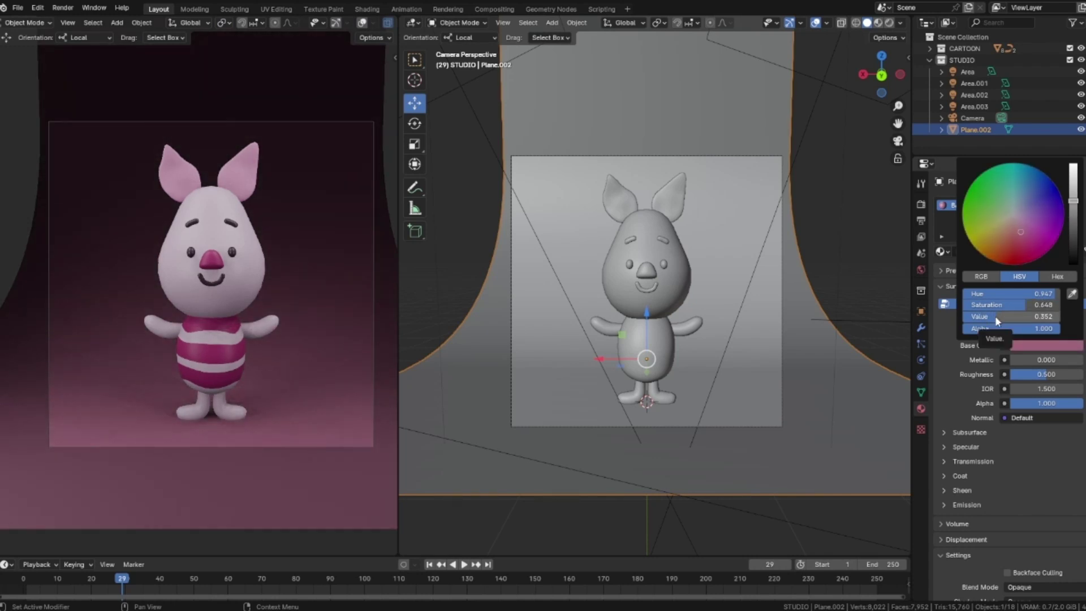
pyautogui.moveTo(993, 316); pyautogui.dragTo(1059, 317)
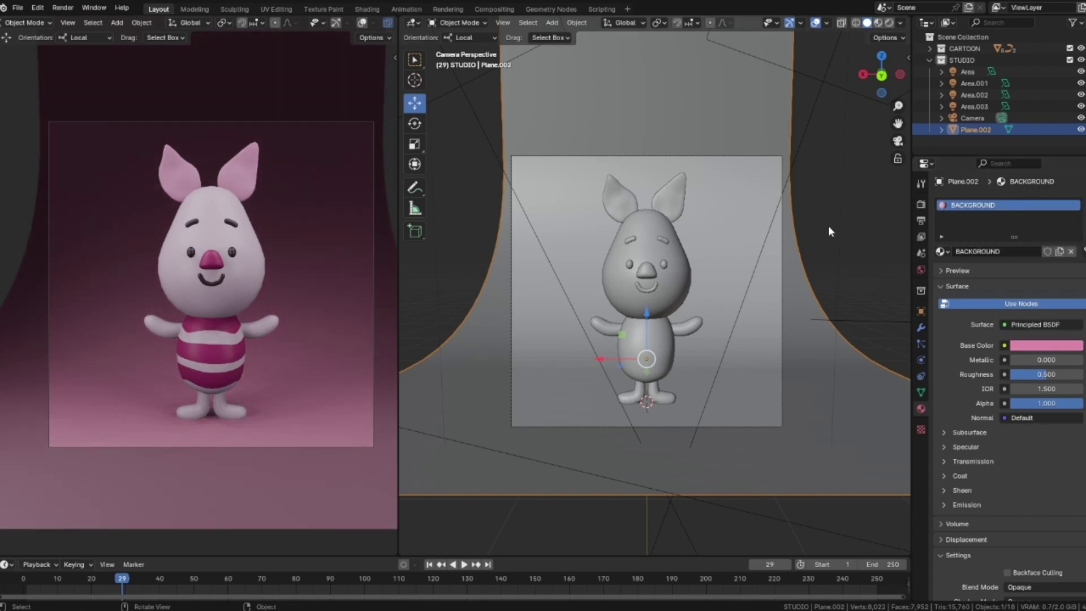
# - Deselect the backdrop and switch the scene's render engine to Cycles
pyautogui.hotkey('alt', 'a')
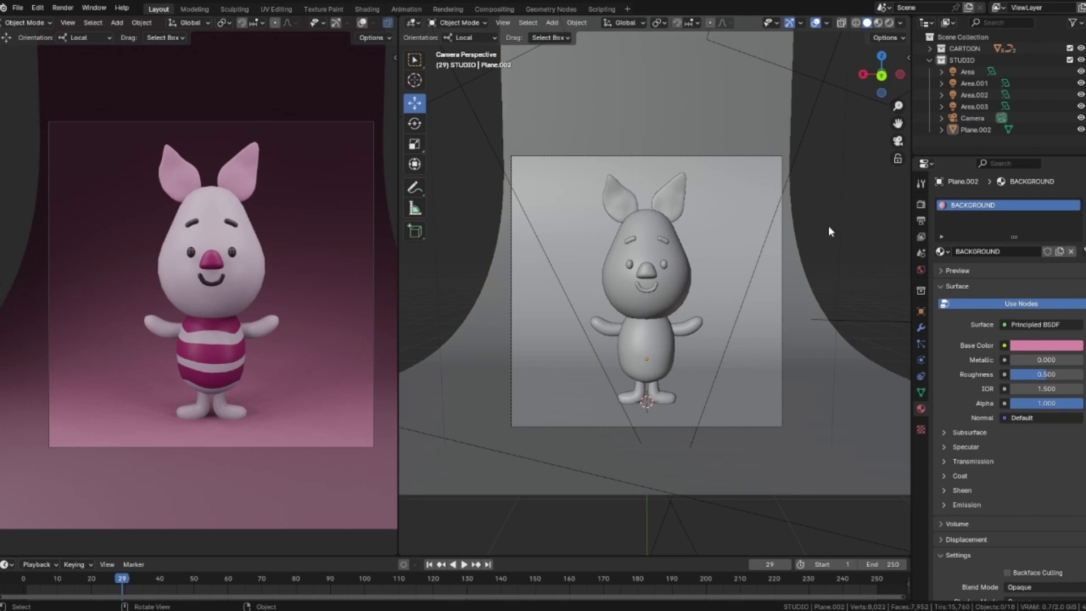
pyautogui.click(921, 204)
pyautogui.click(1041, 202)
pyautogui.click(1022, 238)
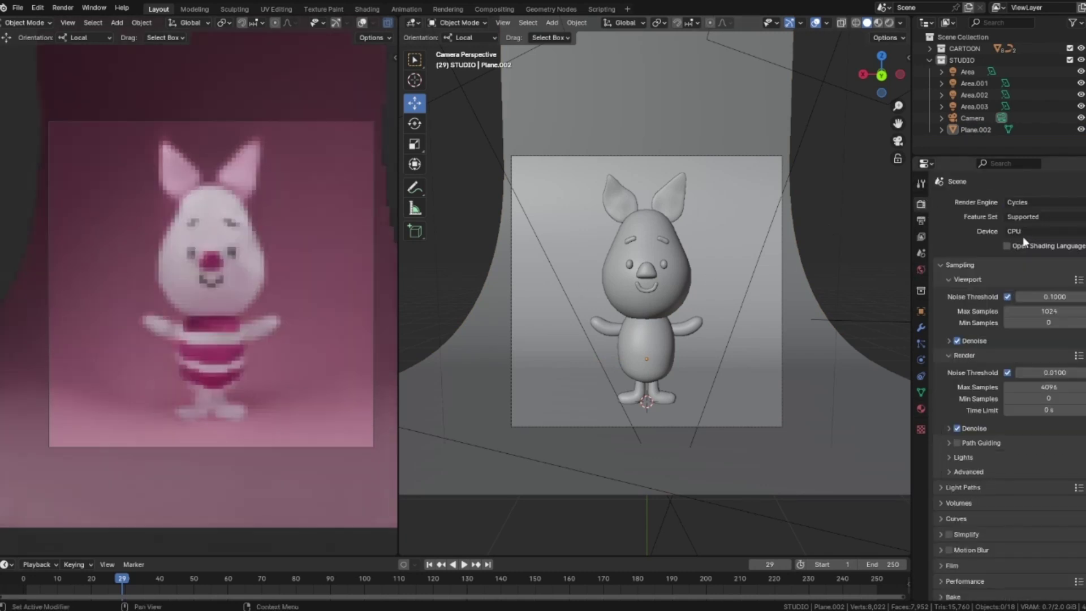
# - Set the maximum samples for the final render to 1024
pyautogui.scroll(-2, 955, 260)
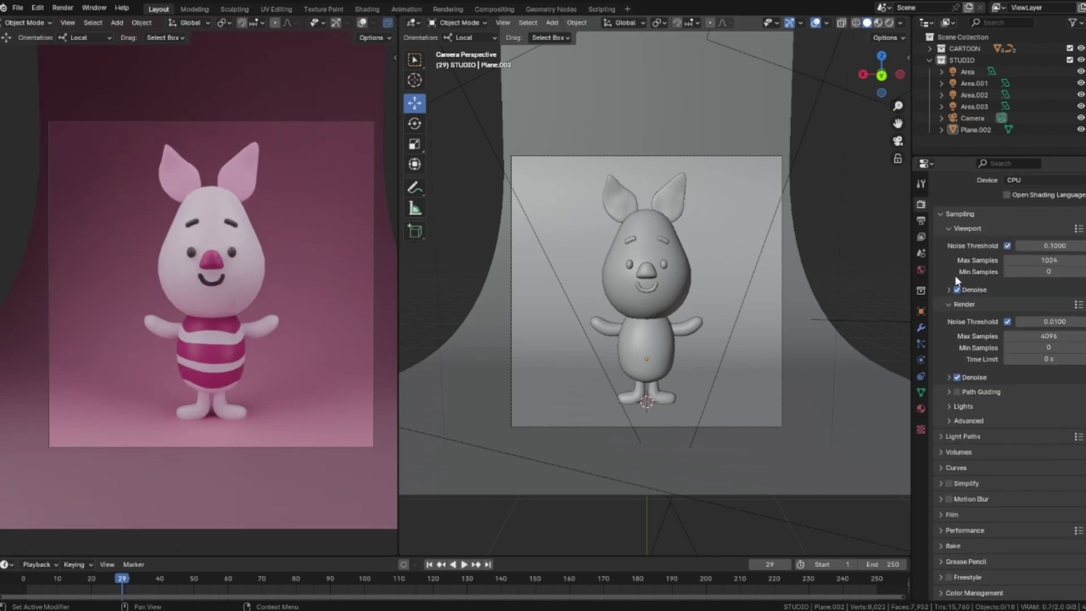
pyautogui.click(1057, 337)
pyautogui.write('1024')
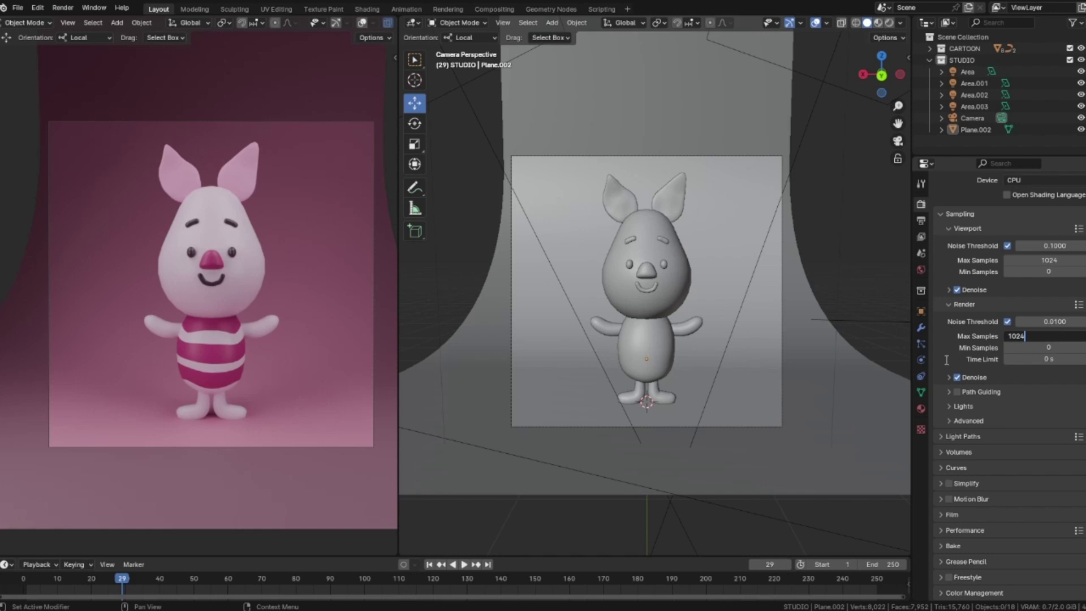
pyautogui.press('Return')
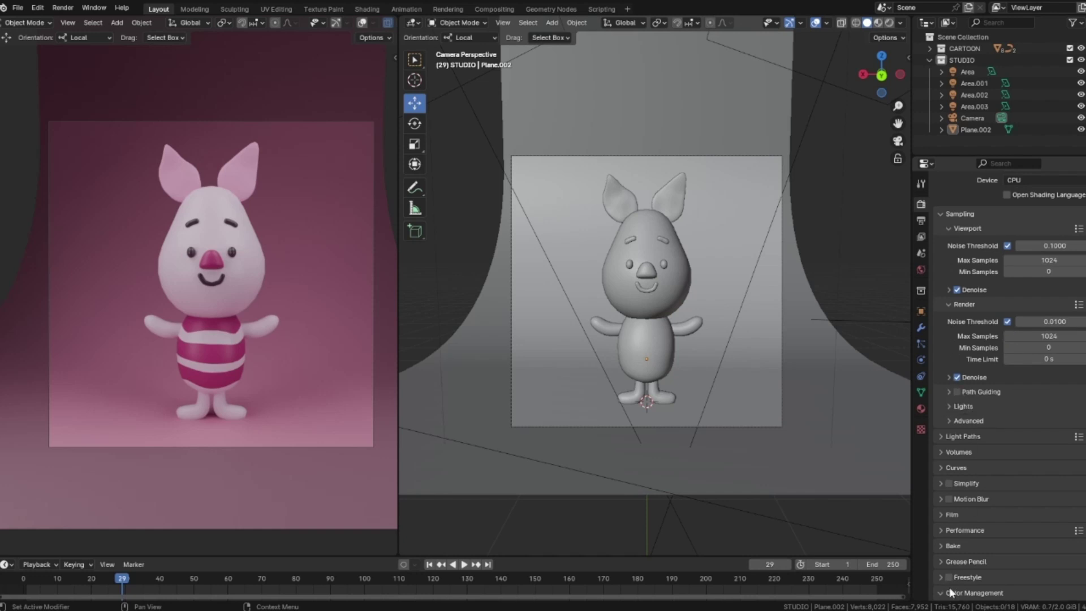
# - Set the colour management look to Medium High Contrast
pyautogui.click(948, 593)
pyautogui.scroll(-5, 1014, 462)
pyautogui.click(1024, 517)
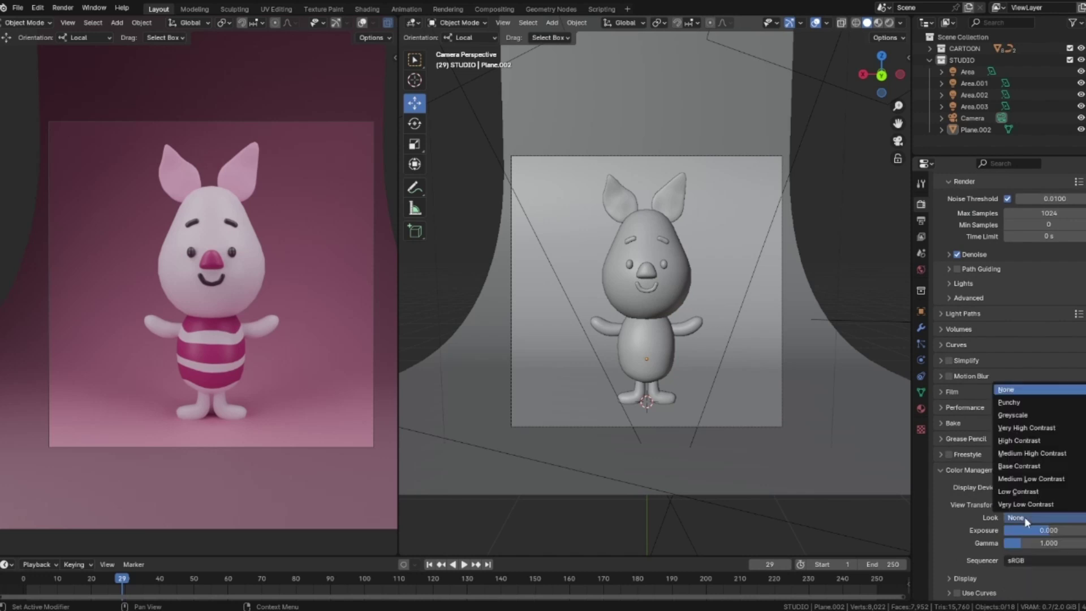
pyautogui.click(1024, 453)
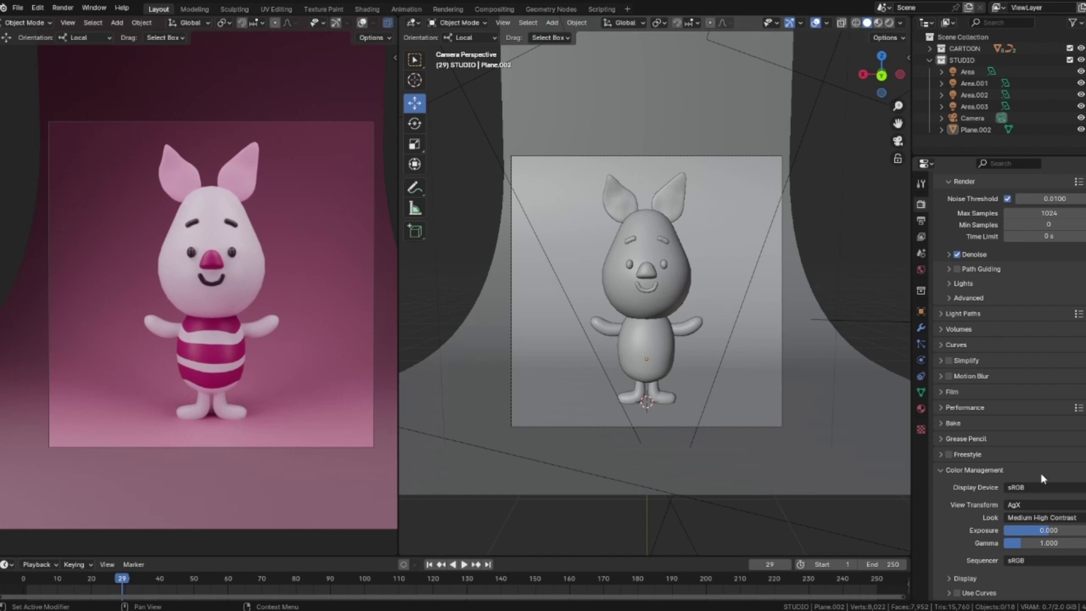
# - Try the High Contrast look, and go back to Medium High Contrast
pyautogui.click(1043, 516)
pyautogui.click(1028, 440)
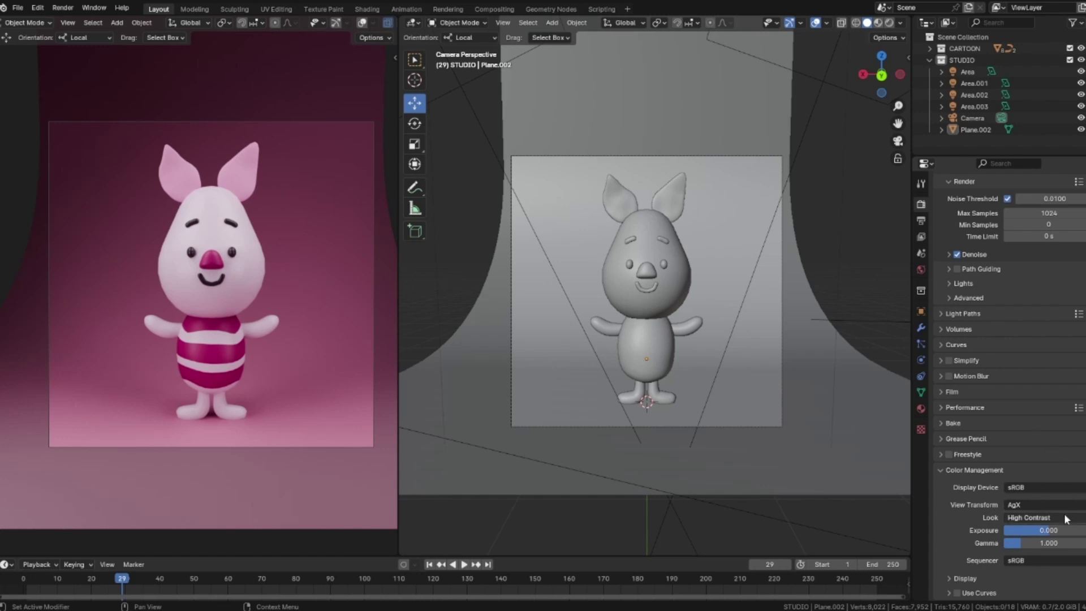
pyautogui.click(1064, 516)
pyautogui.click(1023, 454)
# - Limit the rendered preview to a region around the camera frame
pyautogui.hotkey('ctrl', 'b')
pyautogui.moveTo(44, 113); pyautogui.dragTo(377, 454)
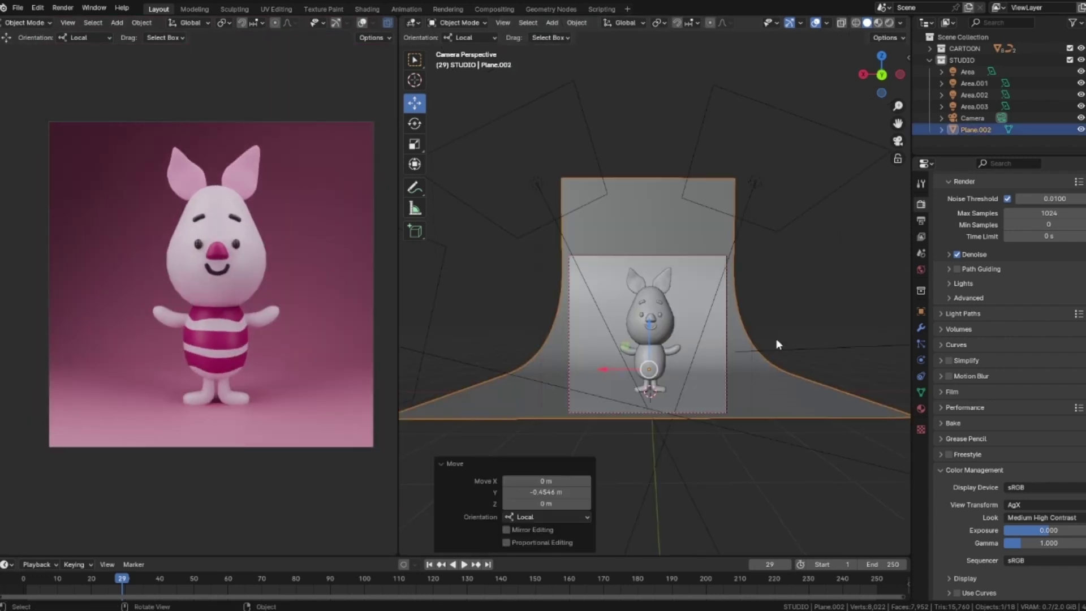
# - Duplicate the area light beside the pig and place the copy behind the pig, over the backdrop, about 3.96 m back and 1.66 m higher
pyautogui.moveTo(776, 339); pyautogui.dragTo(700, 364, button='middle')
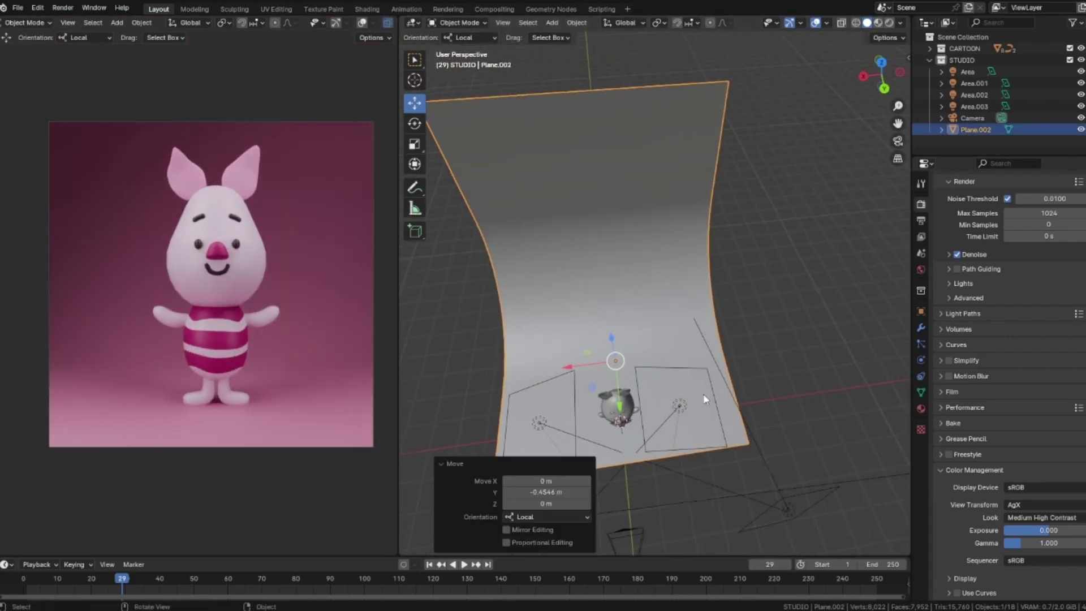
pyautogui.click(677, 403)
pyautogui.moveTo(677, 402); pyautogui.dragTo(741, 326, button='middle')
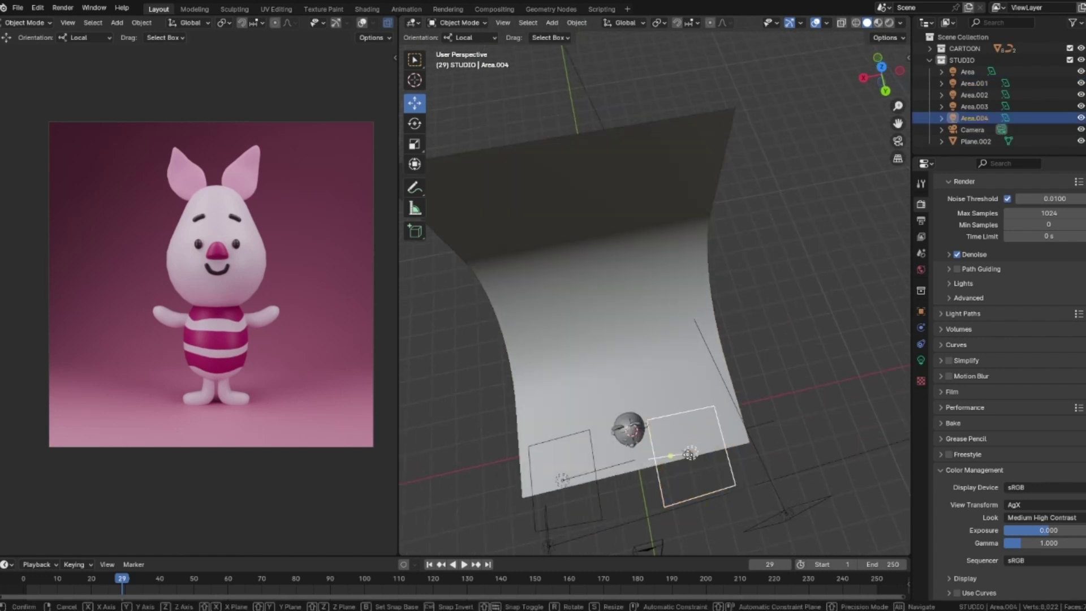
pyautogui.hotkey('shift', 'd')
pyautogui.click(664, 317)
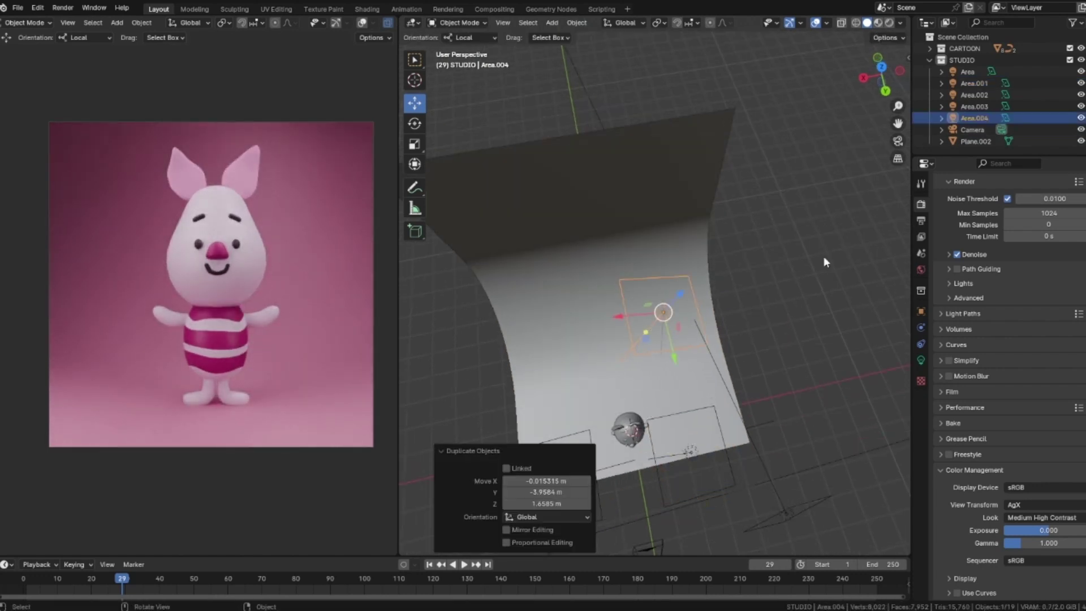
# - Try tilting the duplicated area light toward the pig, and revert its rotation
pyautogui.moveTo(659, 365)
pyautogui.mouseDown(button='middle')
pyautogui.moveTo(678, 356)
pyautogui.moveTo(658, 373)
pyautogui.mouseUp(button='middle')
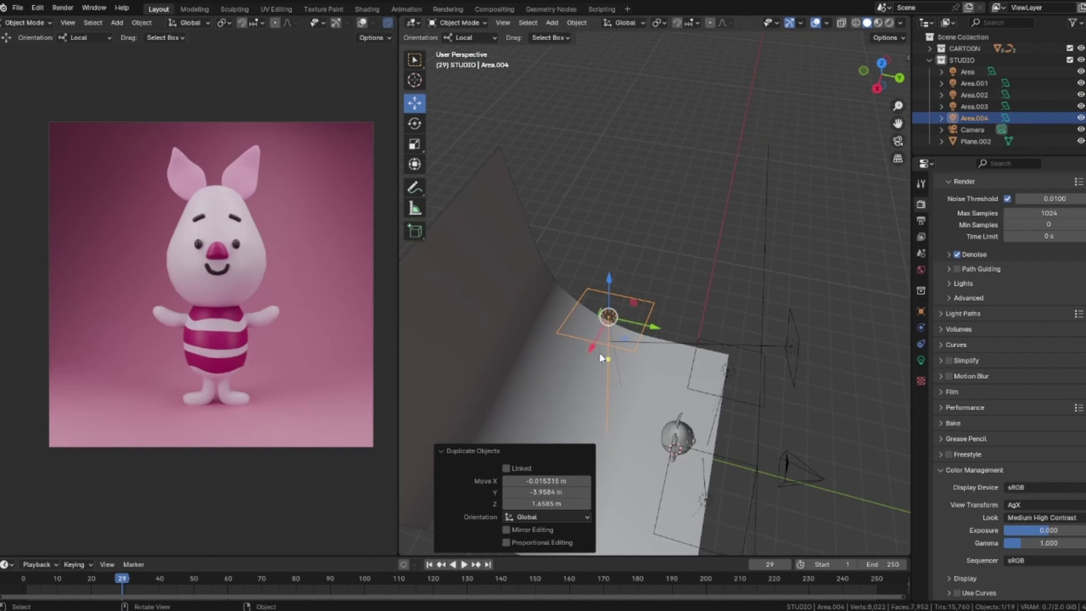
pyautogui.moveTo(606, 360); pyautogui.dragTo(779, 388)
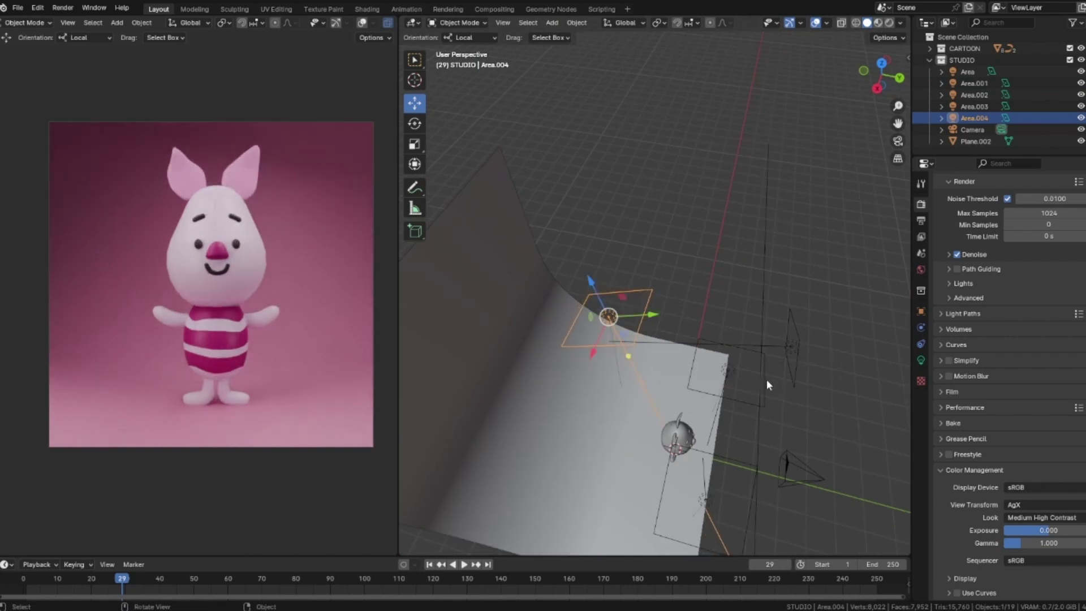
pyautogui.hotkey('alt', 'r')
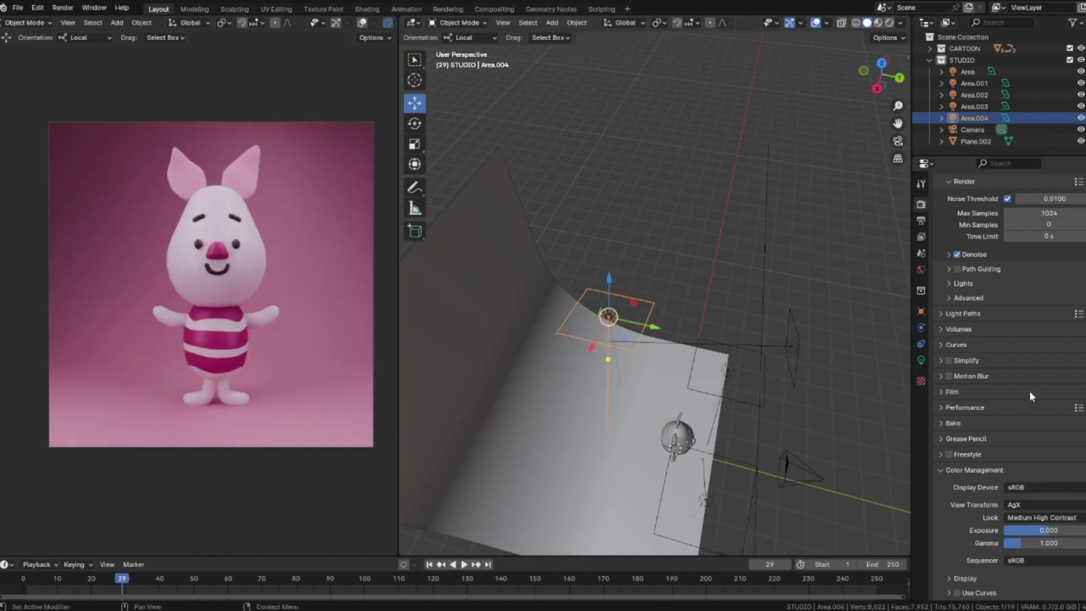
# - Raise the duplicated area light slightly and enlarge it to 2.95 m
pyautogui.moveTo(609, 278); pyautogui.dragTo(612, 263)
pyautogui.click(796, 260)
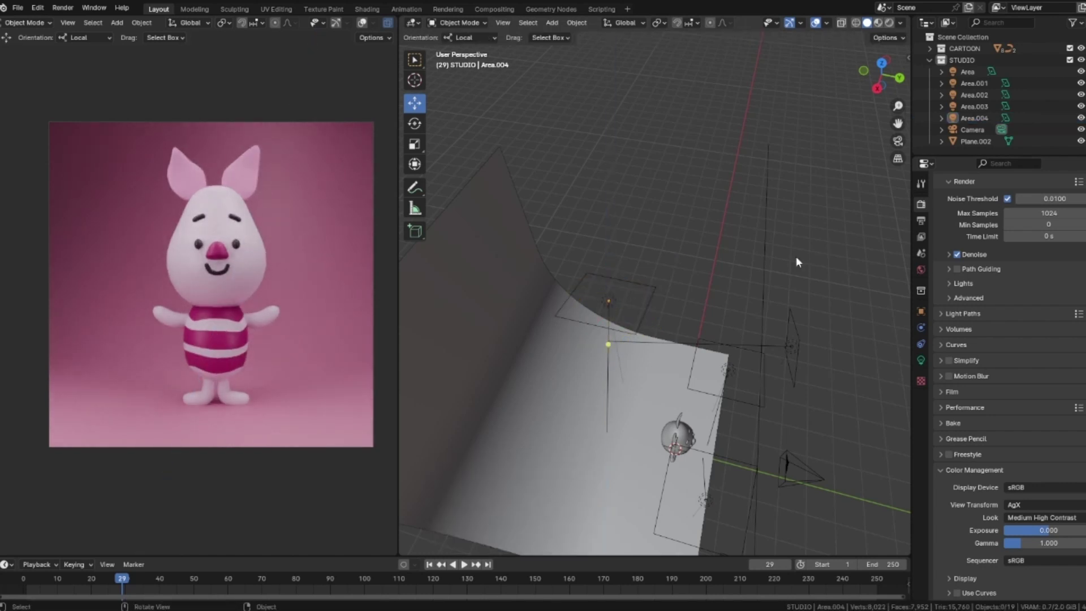
pyautogui.moveTo(587, 323); pyautogui.dragTo(567, 370)
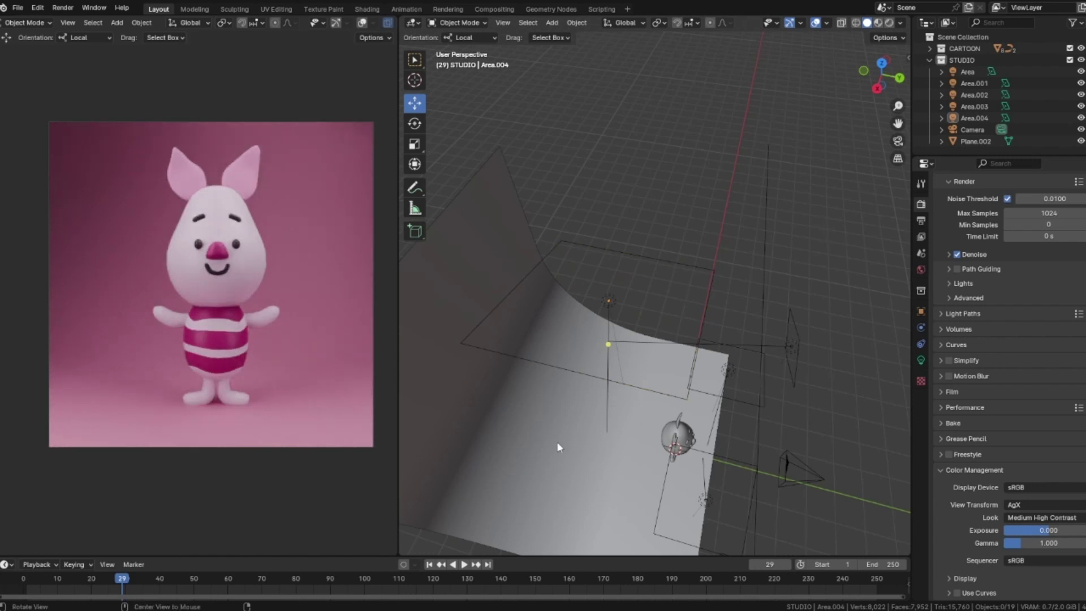
# - From the top view, move the duplicated light about 1.89 m along its local X axis to centre it behind the pig
pyautogui.keyDown('alt'); pyautogui.moveTo(556, 441); pyautogui.dragTo(649, 482); pyautogui.keyUp('alt')
pyautogui.click(882, 70)
pyautogui.click(601, 425)
pyautogui.moveTo(665, 414); pyautogui.dragTo(712, 415)
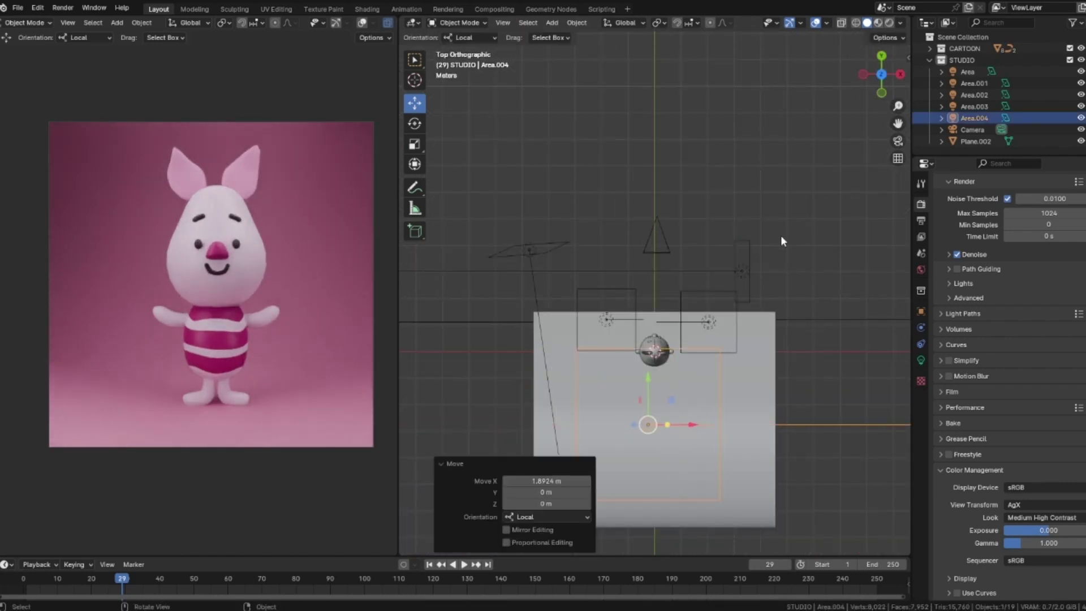
# - Raise the power of the light behind the pig to 139.2 W
pyautogui.click(921, 360)
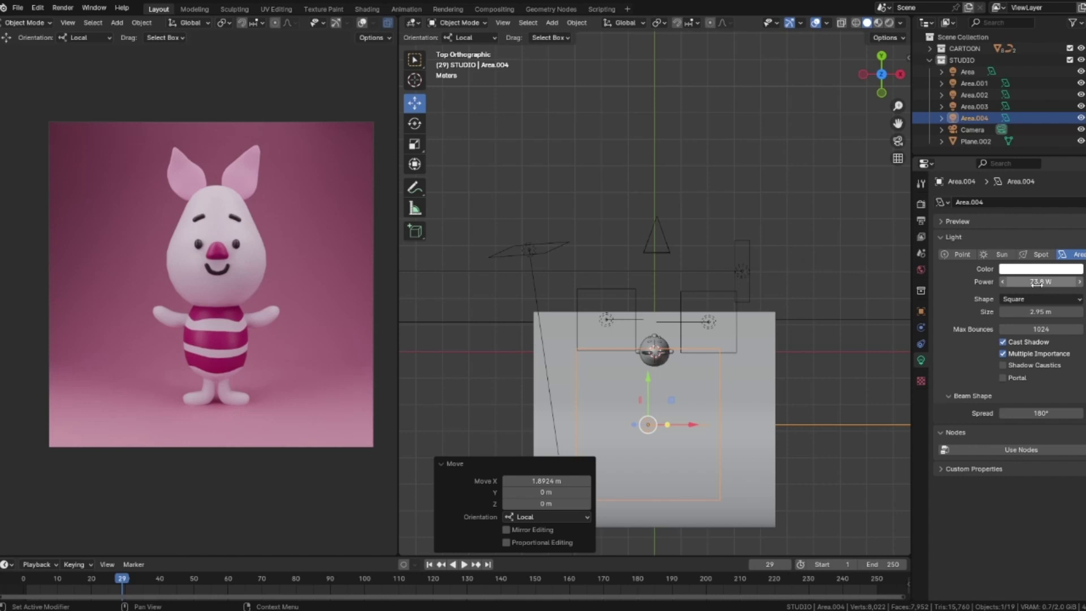
pyautogui.moveTo(1041, 281); pyautogui.dragTo(1075, 281)
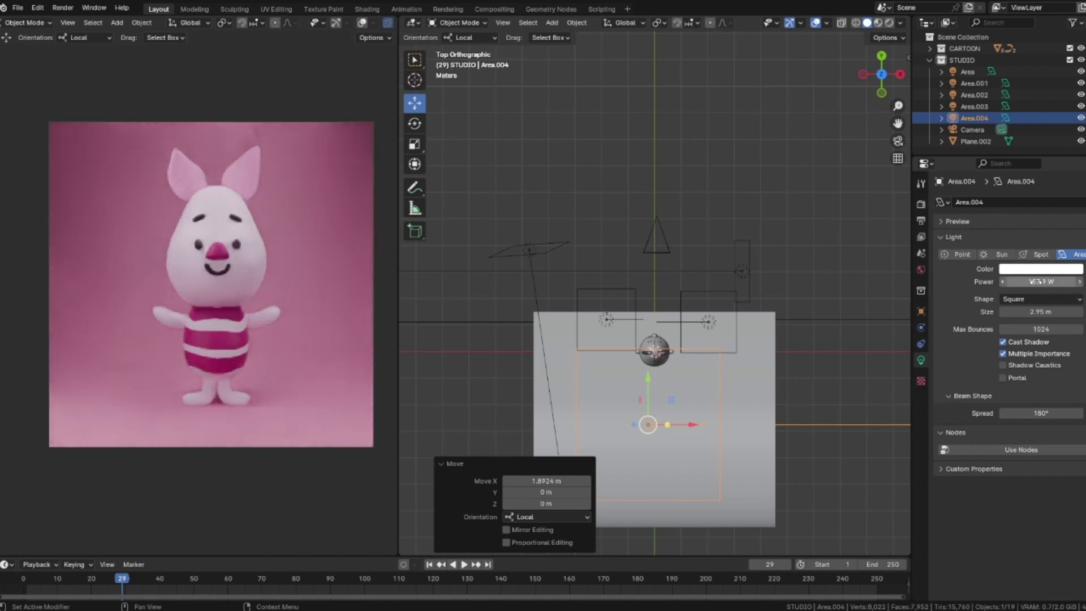
pyautogui.click(779, 239)
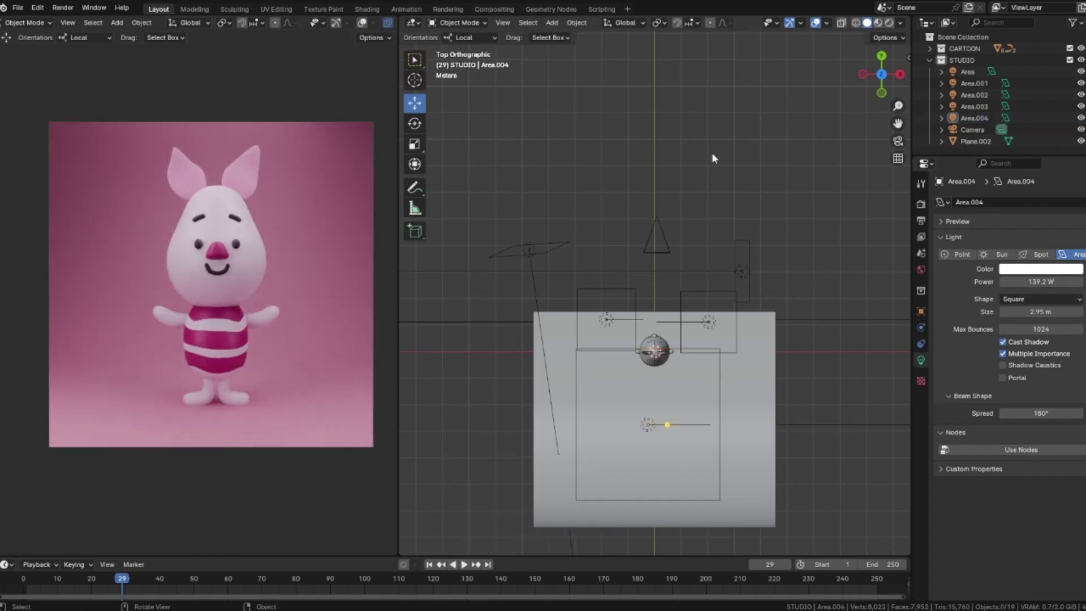
# - Tint the light behind the pig a pale pink
pyautogui.click(1046, 269)
pyautogui.click(1006, 155)
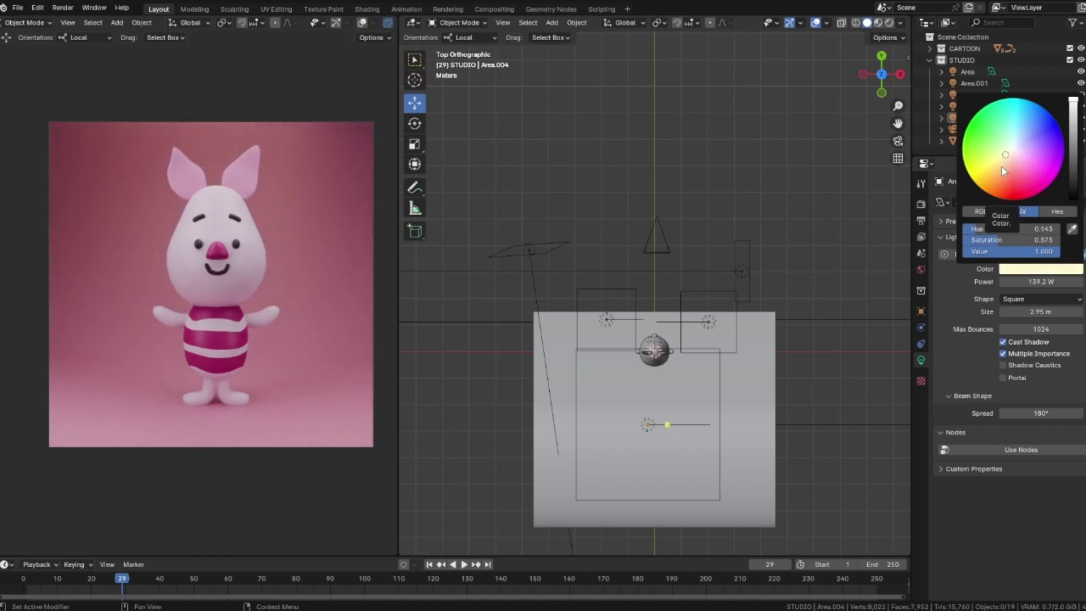
pyautogui.click(1011, 160)
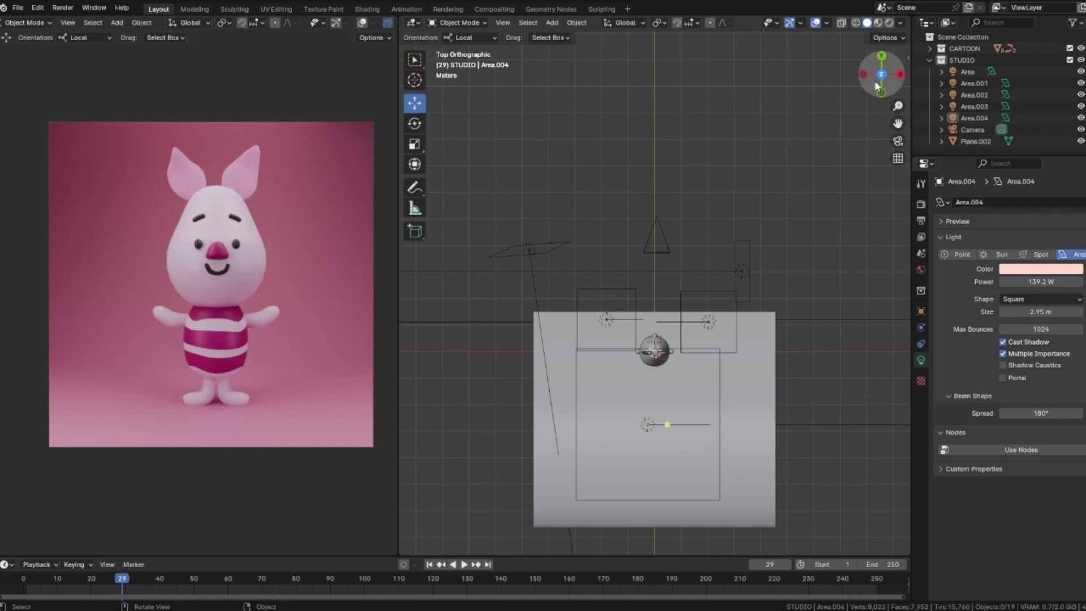
# - From the camera view, tint the Area.001 light a warm pale orange with hue about 0.102 and saturation about 0.453
pyautogui.click(898, 142)
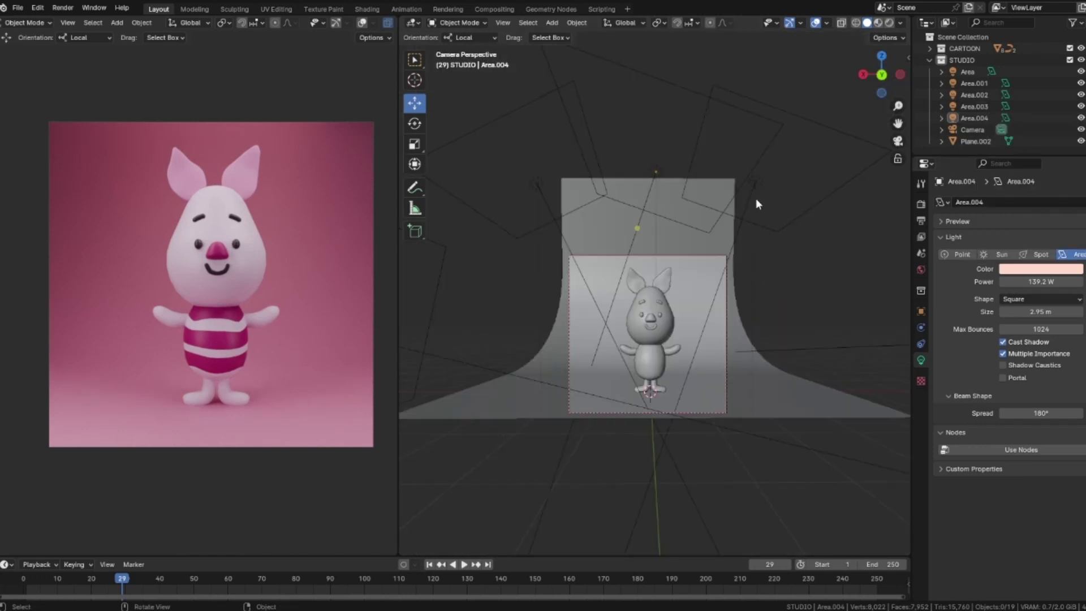
pyautogui.click(756, 222)
pyautogui.click(1018, 269)
pyautogui.click(1006, 159)
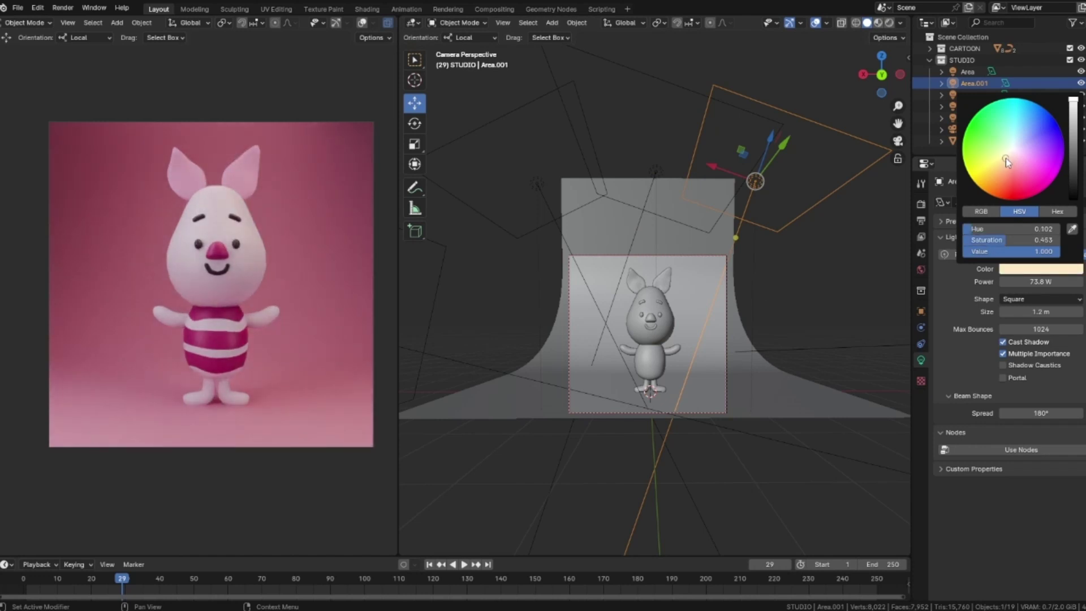
# - Tint the Area.002 side light a pale cyan
pyautogui.scroll(-1, 456, 287)
pyautogui.click(435, 350)
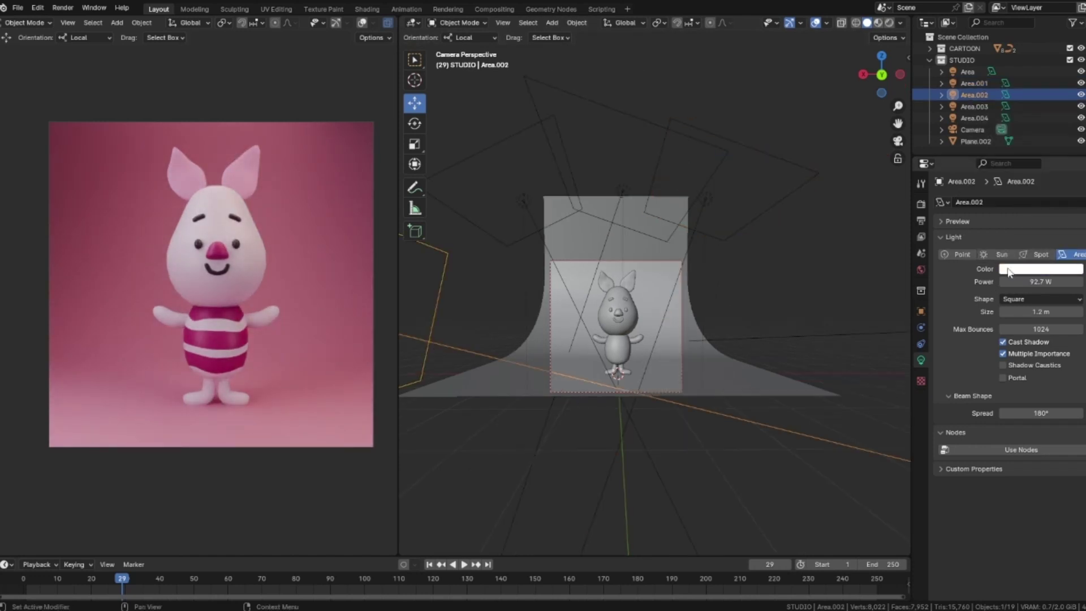
pyautogui.click(1041, 269)
pyautogui.click(1017, 144)
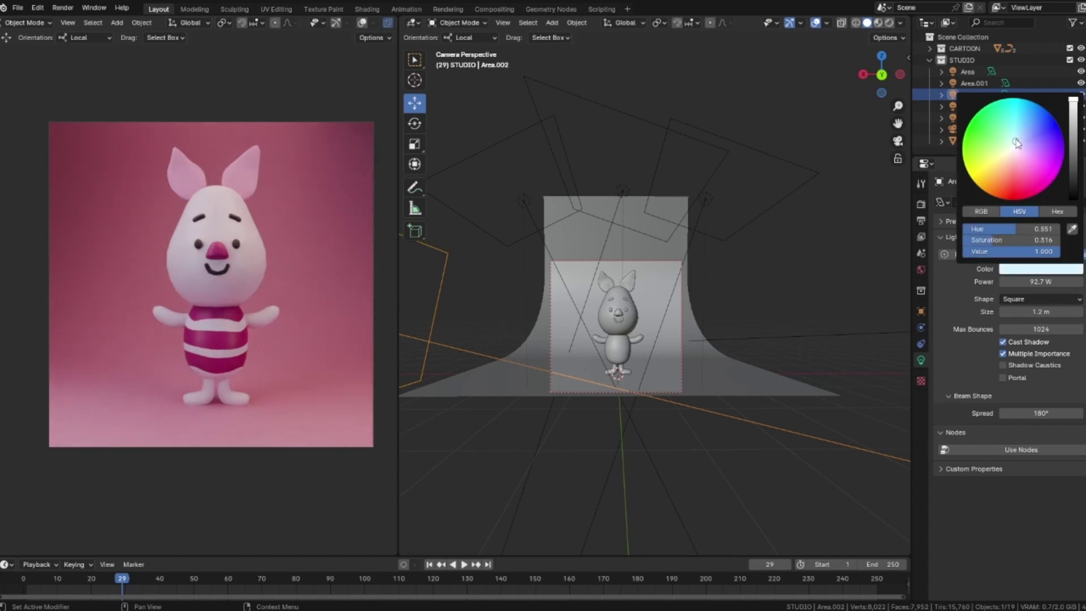
pyautogui.moveTo(1017, 141); pyautogui.dragTo(1017, 136)
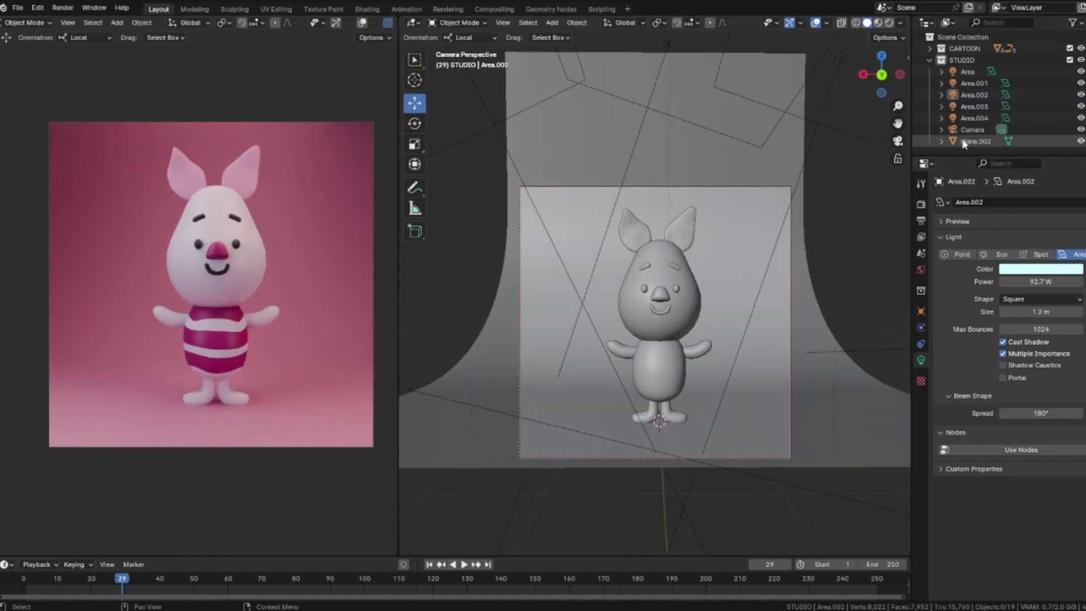
# - Turn on the Center composition guide for the camera
pyautogui.click(969, 131)
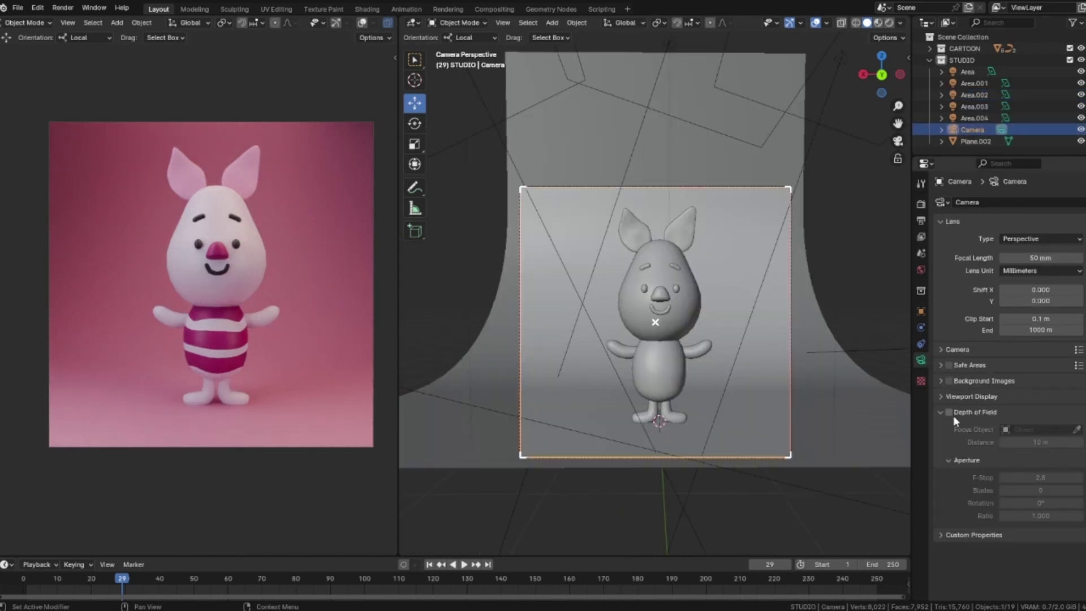
pyautogui.click(941, 396)
pyautogui.scroll(-4, 1005, 464)
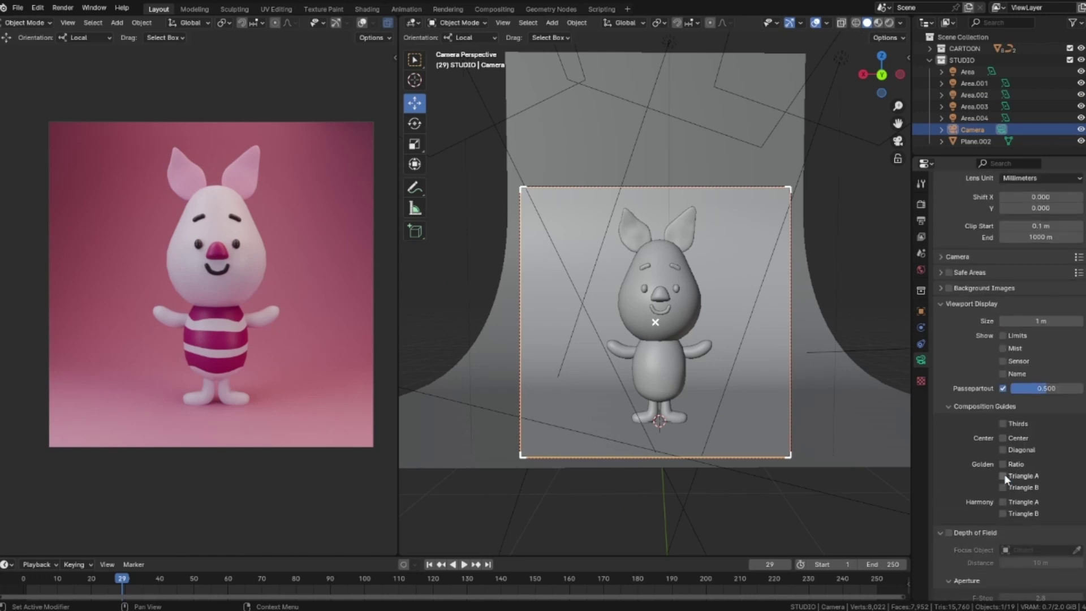
pyautogui.click(1003, 438)
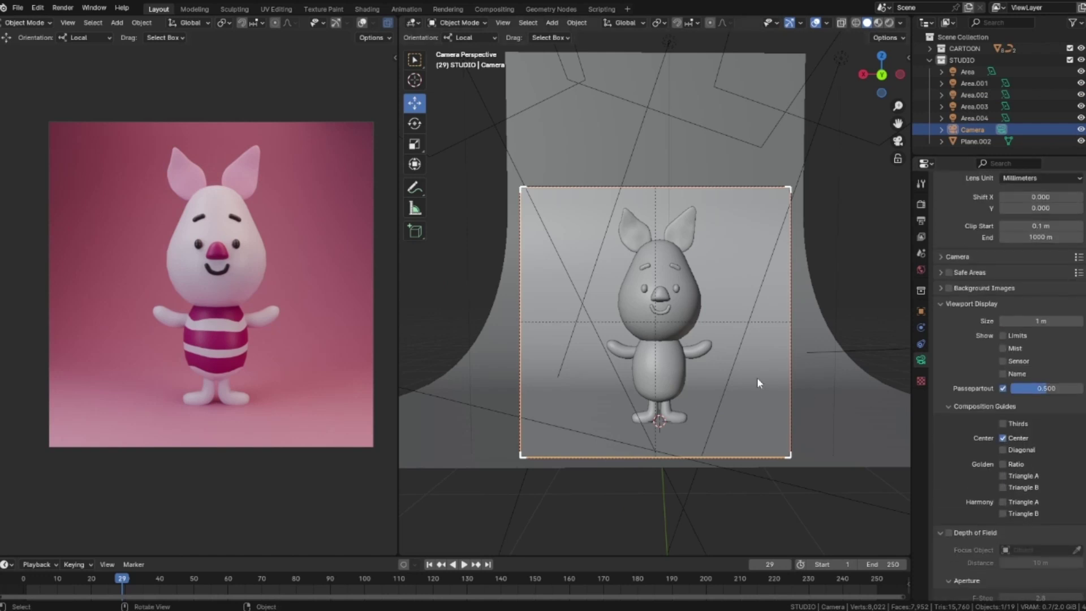
# - Lock the camera to the view and reframe it so the pig sits centred on the guides
pyautogui.press('n')
pyautogui.click(856, 199)
pyautogui.press('n')
pyautogui.keyDown('shift'); pyautogui.moveTo(729, 366); pyautogui.dragTo(728, 366, button='middle'); pyautogui.keyUp('shift')
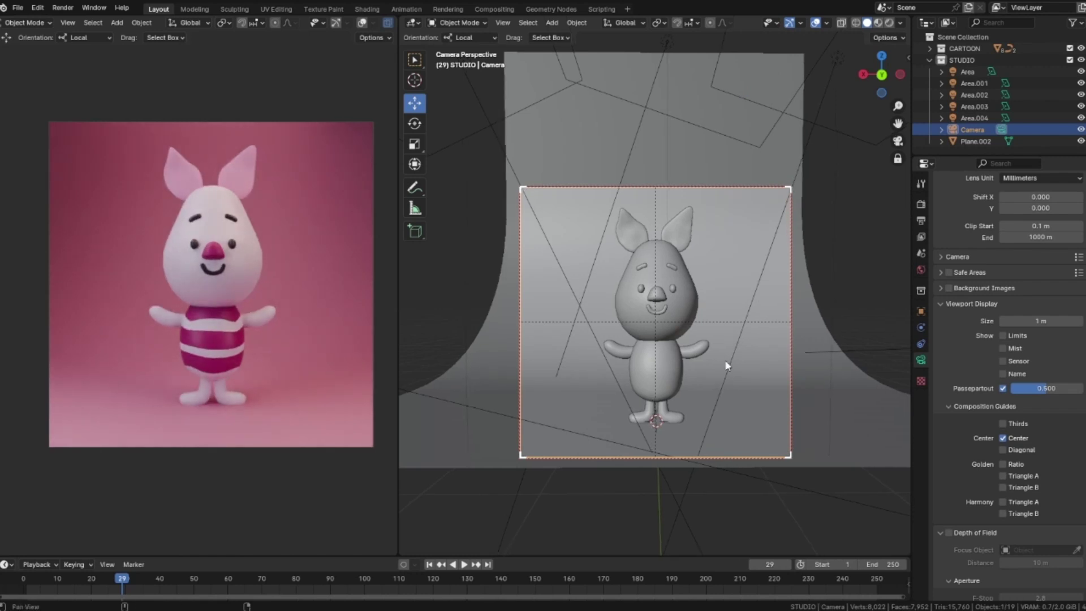
pyautogui.keyDown('shift'); pyautogui.moveTo(727, 365); pyautogui.dragTo(728, 367, button='middle'); pyautogui.keyUp('shift')
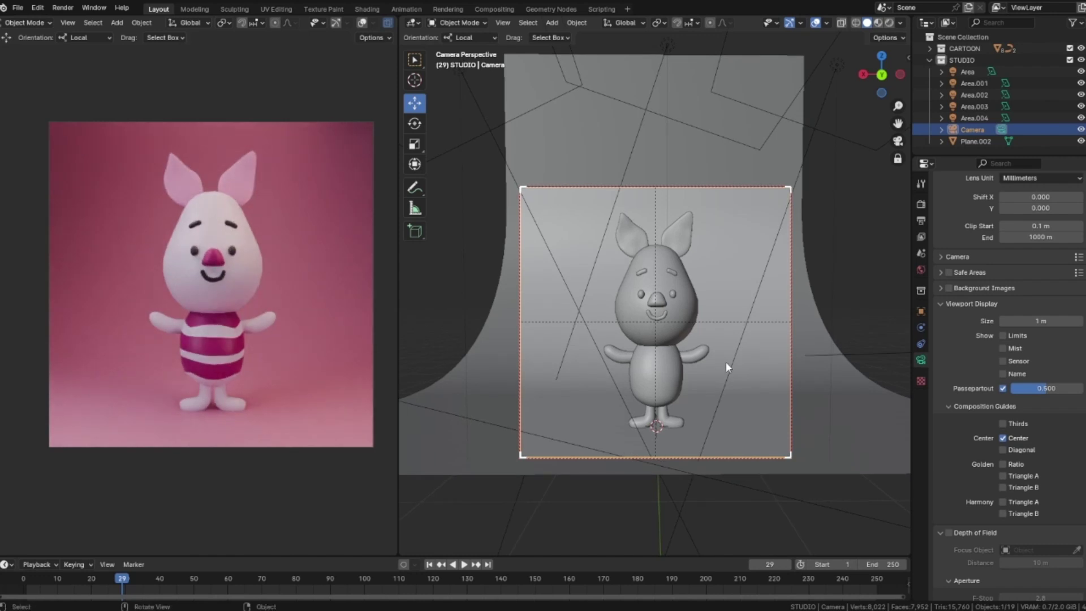
pyautogui.hotkey('alt', 'a')
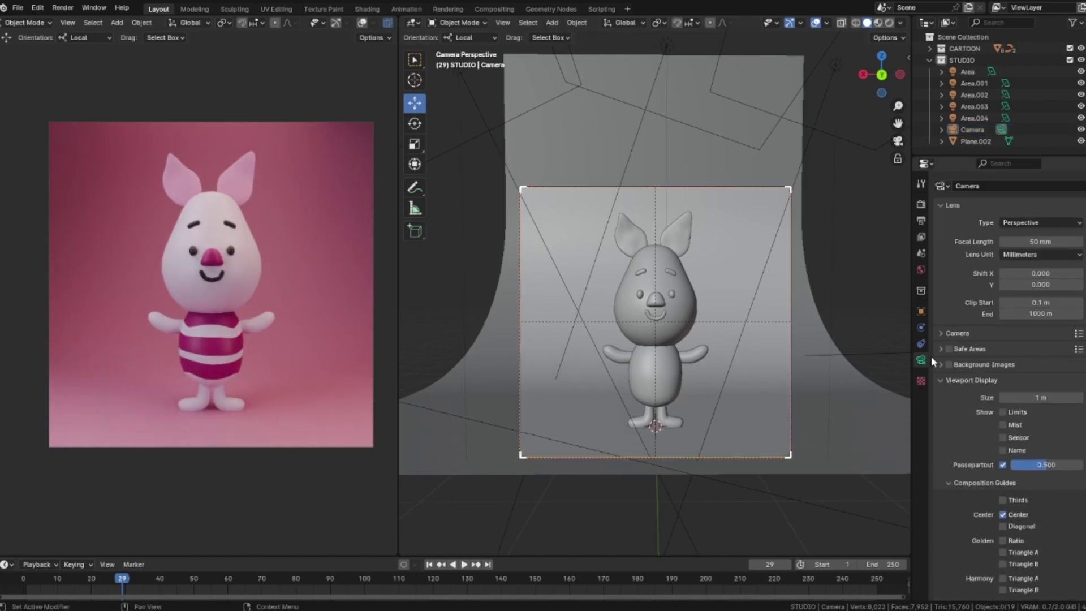
# - Review the render sampling settings and start rendering the image
pyautogui.click(921, 204)
pyautogui.scroll(-4, 972, 219)
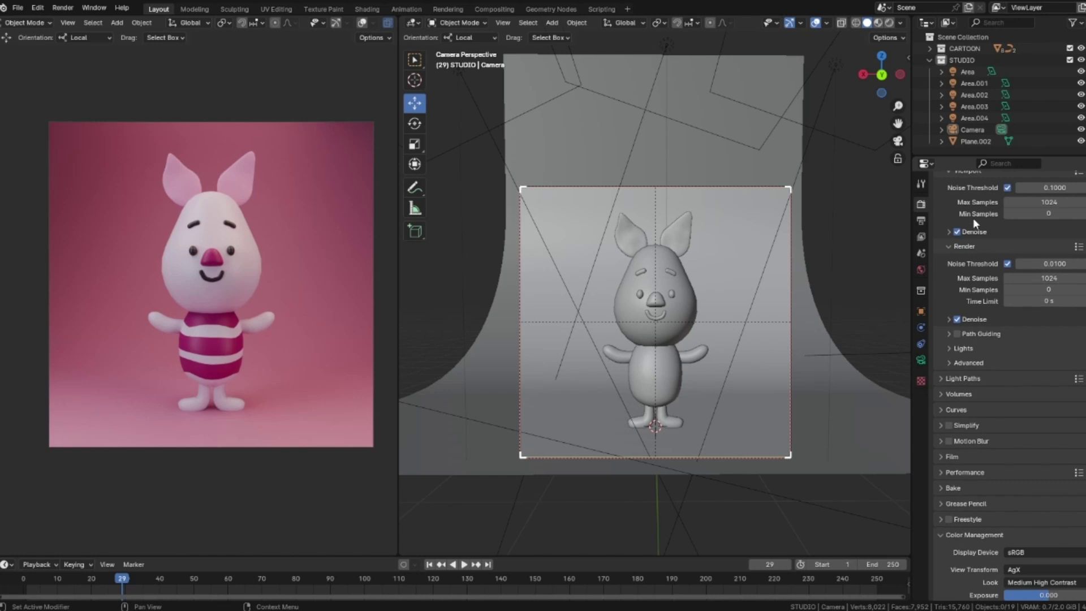
pyautogui.click(63, 8)
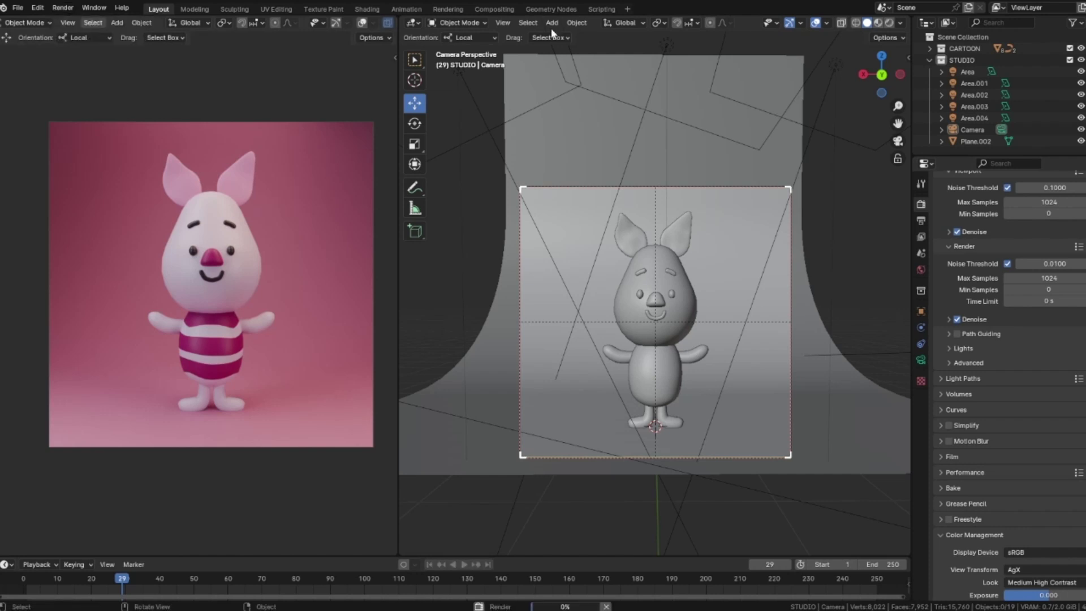